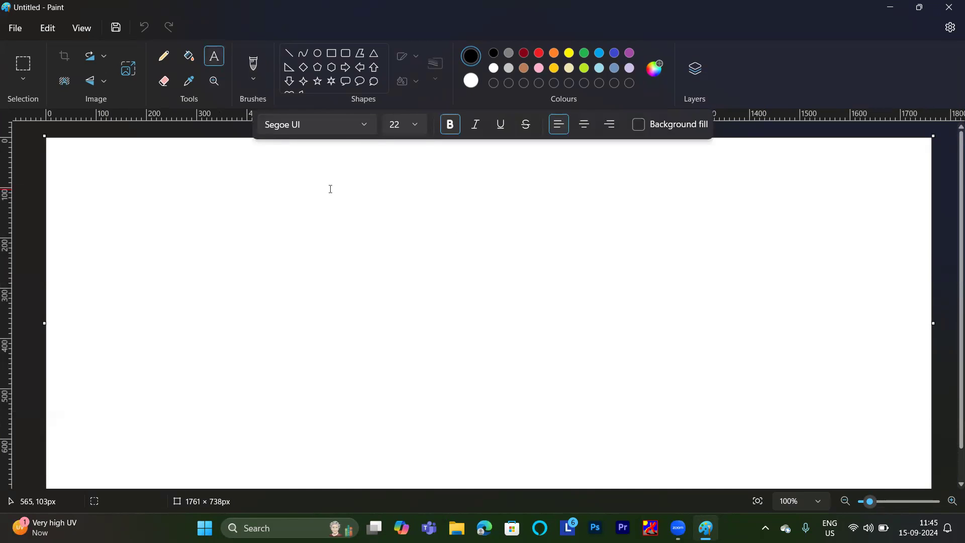
# Add a text block near the canvas's upper left reading "vcs", "git hub" and "dotnet", with a blank line between entries.
pyautogui.moveTo(118, 189); pyautogui.dragTo(237, 295)
pyautogui.write('VCS ')
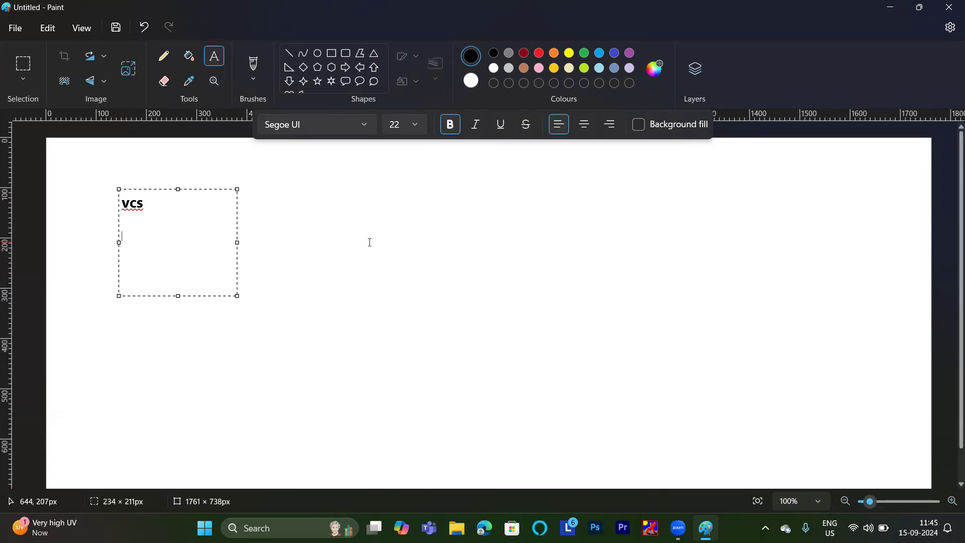
pyautogui.write('git hub')
pyautogui.write('dotnet')
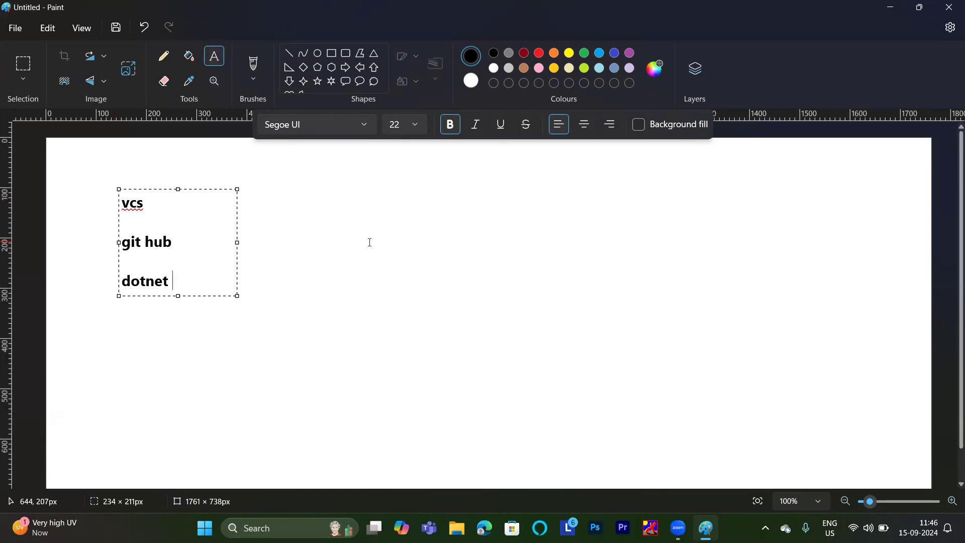
# Draw a horizontal line about 193 px long extending right from "git hub", plus a wide rectangle beyond its end.
pyautogui.click(292, 58)
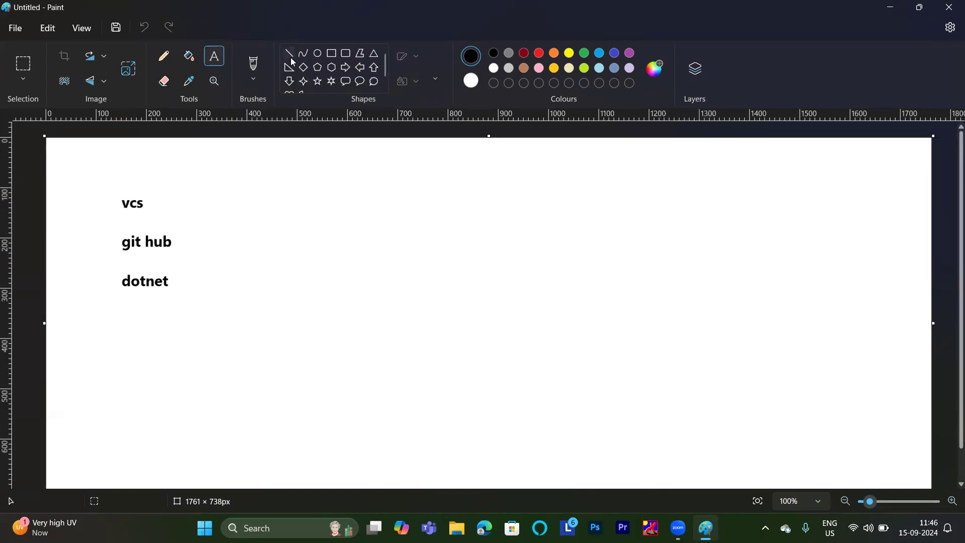
pyautogui.moveTo(191, 242); pyautogui.dragTo(289, 241)
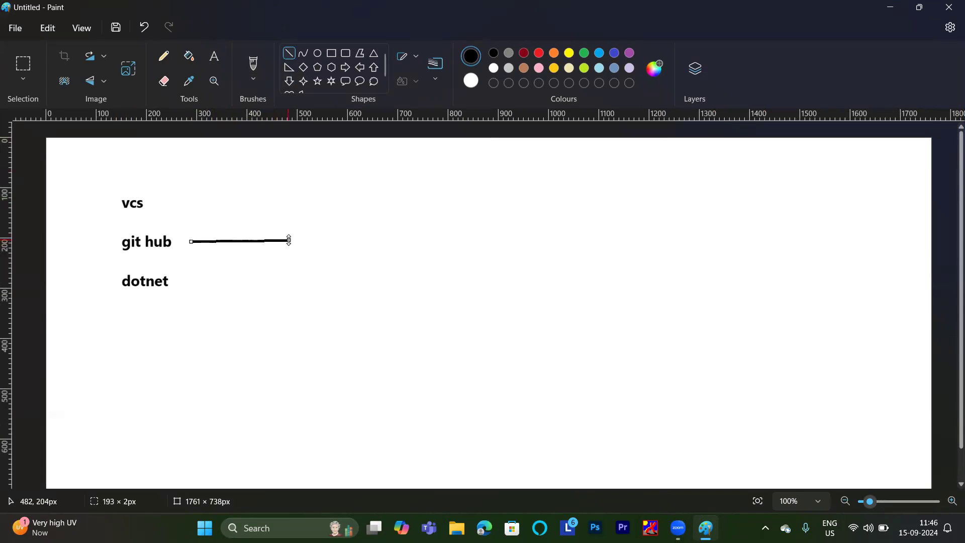
pyautogui.click(331, 53)
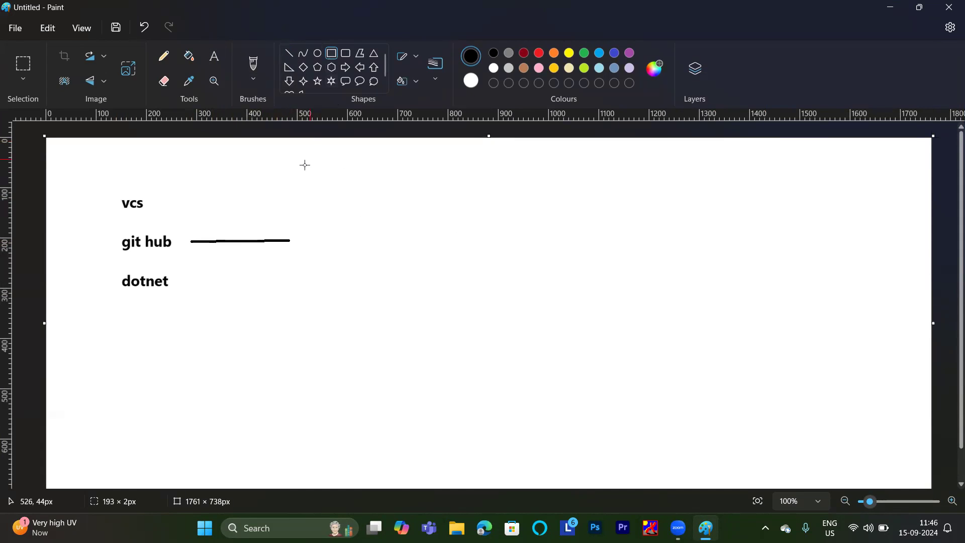
pyautogui.moveTo(301, 167); pyautogui.dragTo(754, 302)
# Label the inside of the rectangle with "CI" at its upper left and "CD" towards its right side.
pyautogui.click(214, 61)
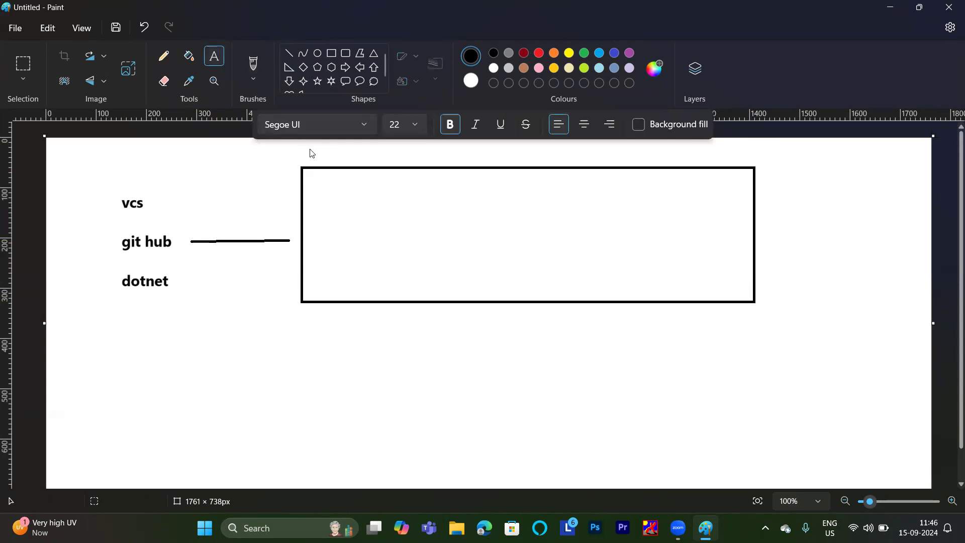
pyautogui.moveTo(325, 183); pyautogui.dragTo(413, 274)
pyautogui.write('CI')
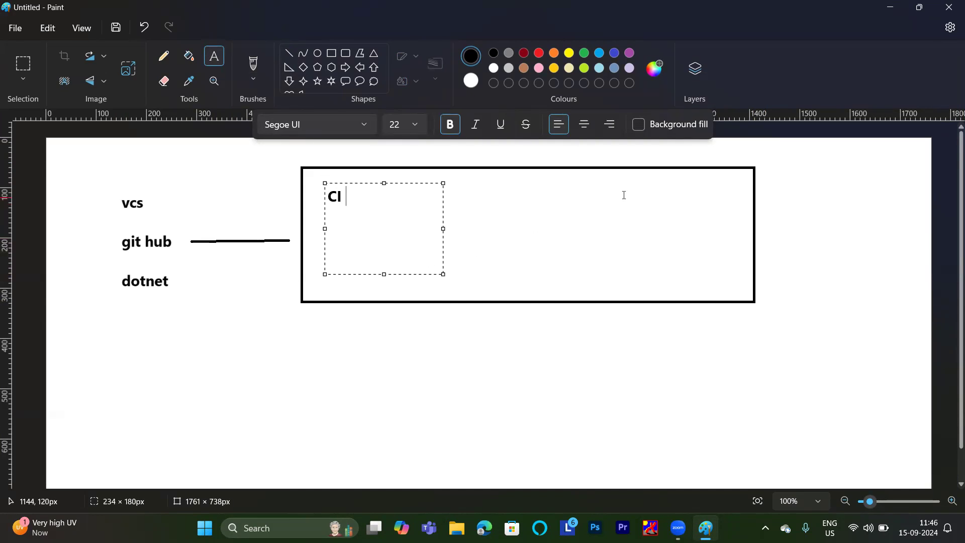
pyautogui.moveTo(624, 189); pyautogui.dragTo(702, 255)
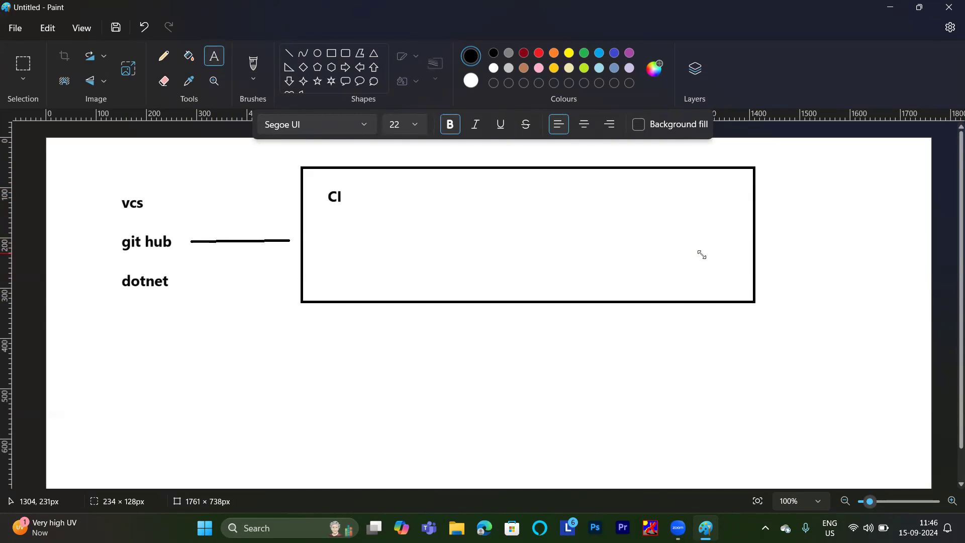
pyautogui.moveTo(617, 188); pyautogui.dragTo(703, 242)
pyautogui.click(625, 204)
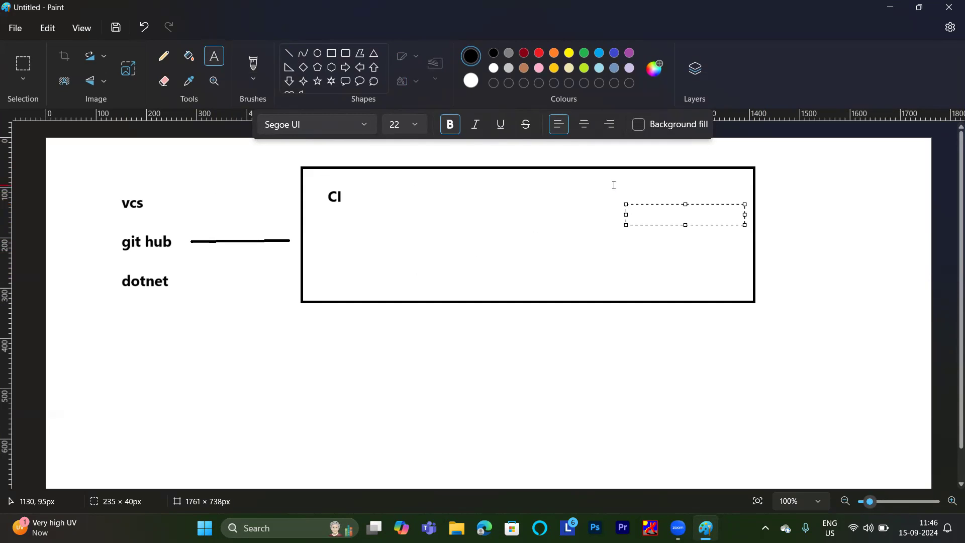
pyautogui.write('CD')
pyautogui.click(527, 218)
# Draw a diagonal line about 152 × 228 px from "CI" to below the rectangle and label its end "ec2----Microsoft agent".
pyautogui.click(288, 55)
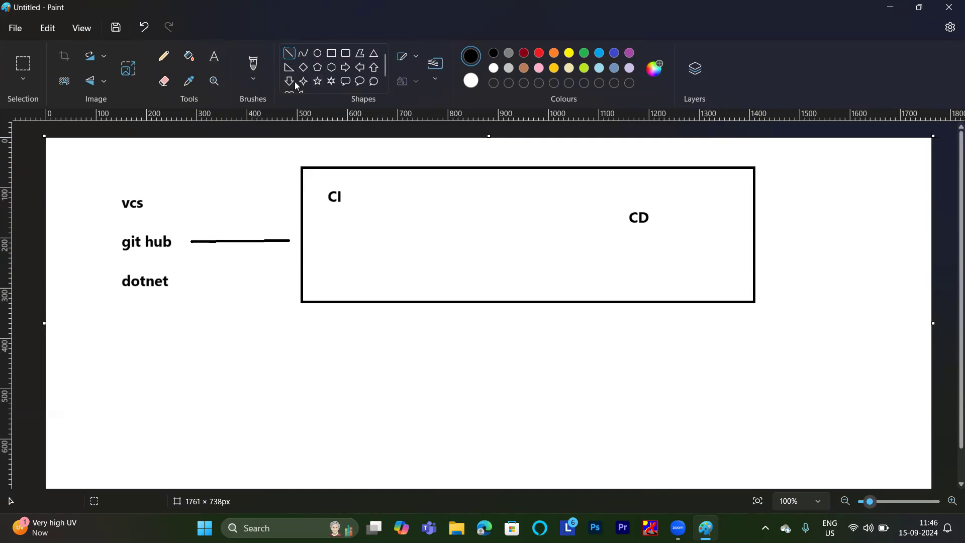
pyautogui.moveTo(338, 211); pyautogui.dragTo(261, 326)
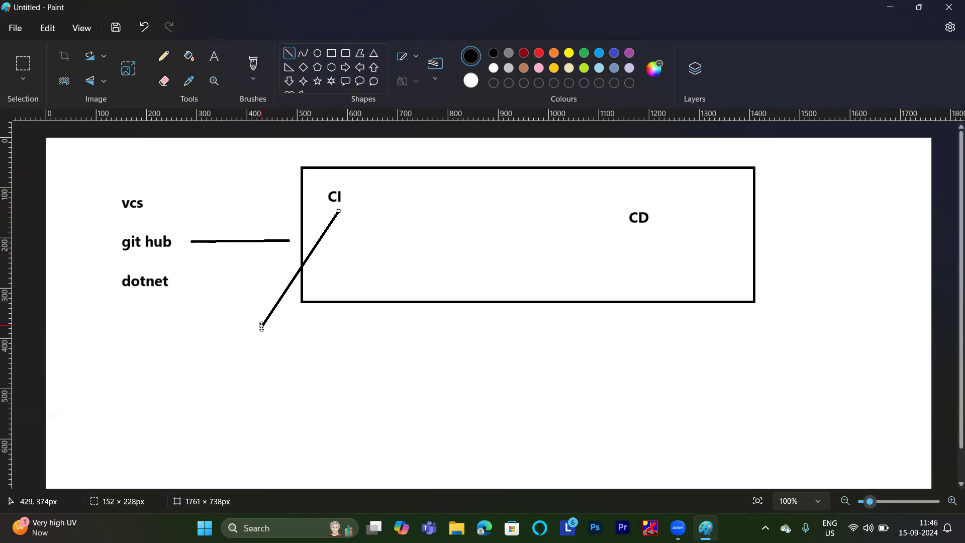
pyautogui.click(218, 55)
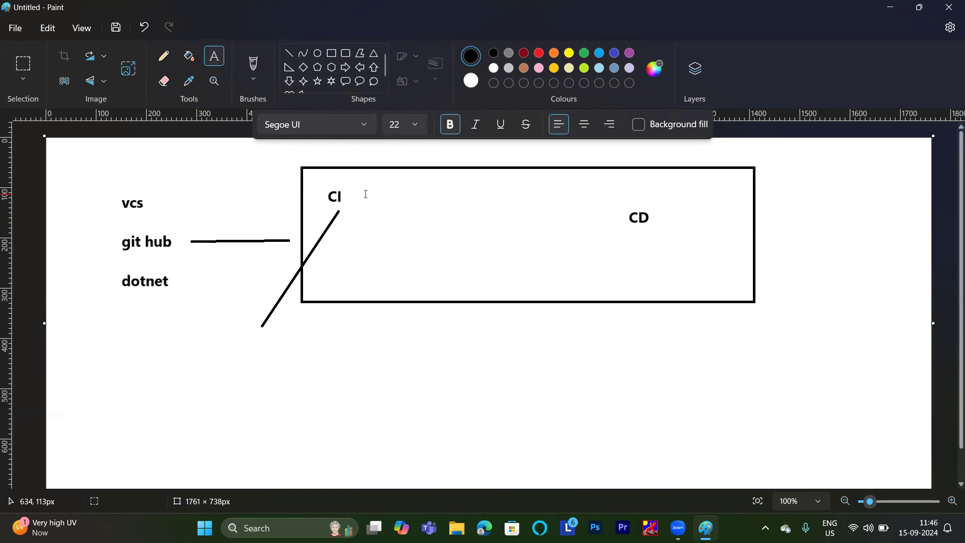
pyautogui.moveTo(211, 331); pyautogui.dragTo(374, 400)
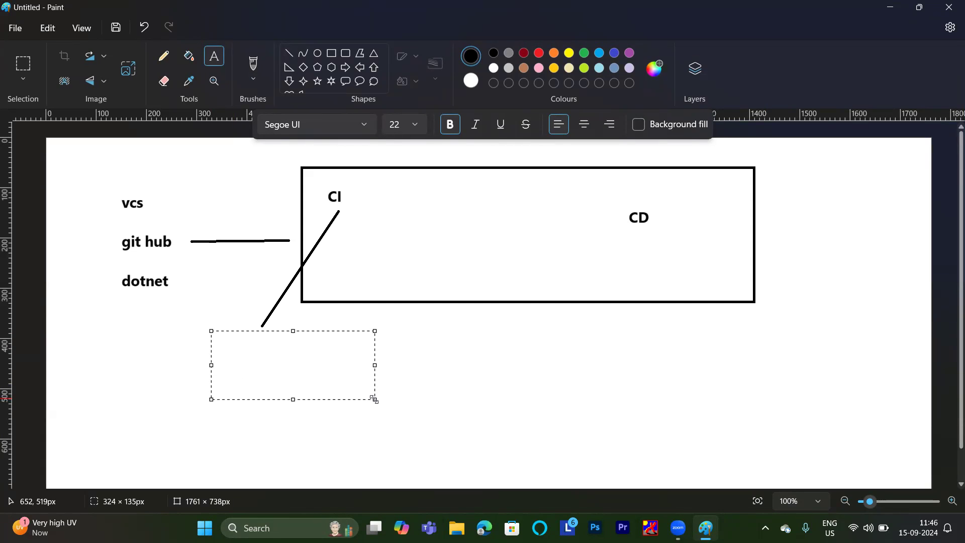
pyautogui.write('ec2----')
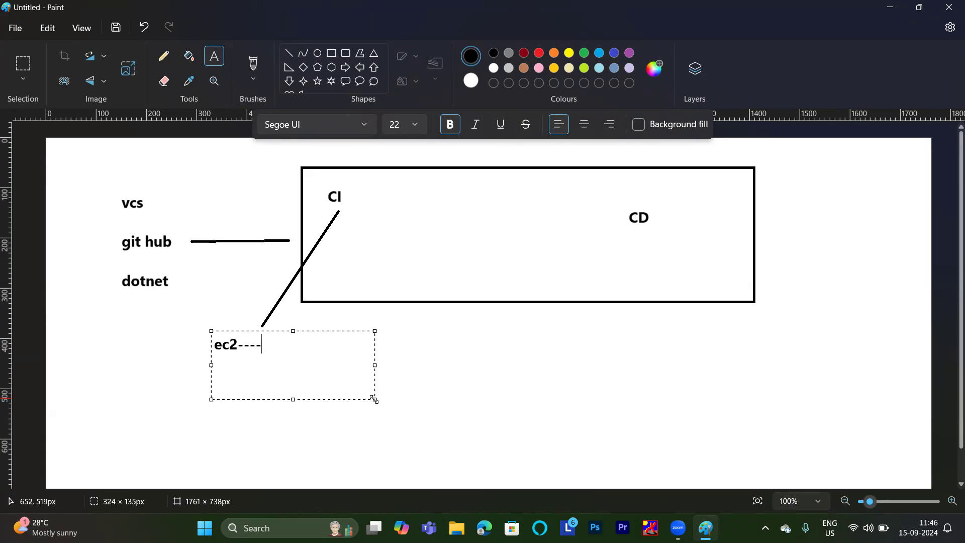
pyautogui.write('microsoft')
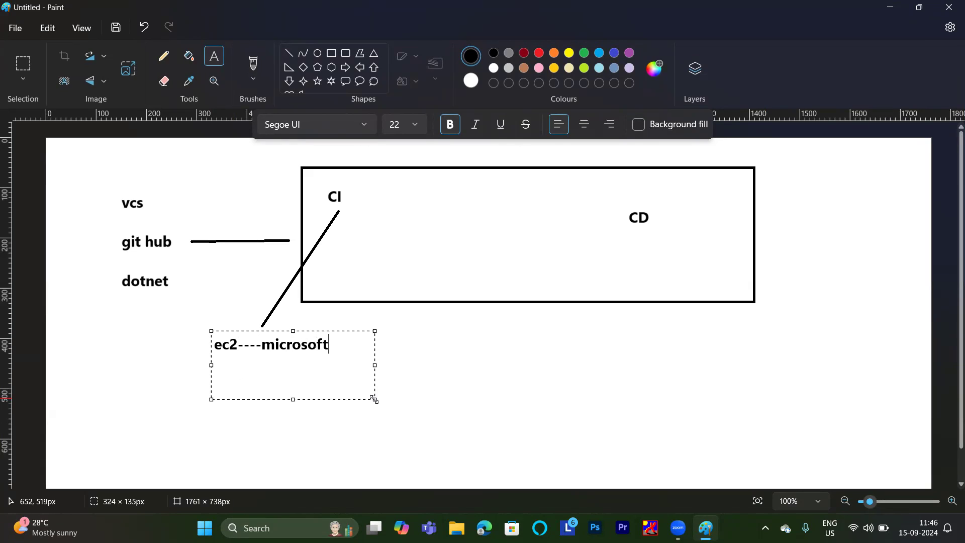
pyautogui.write(' agent')
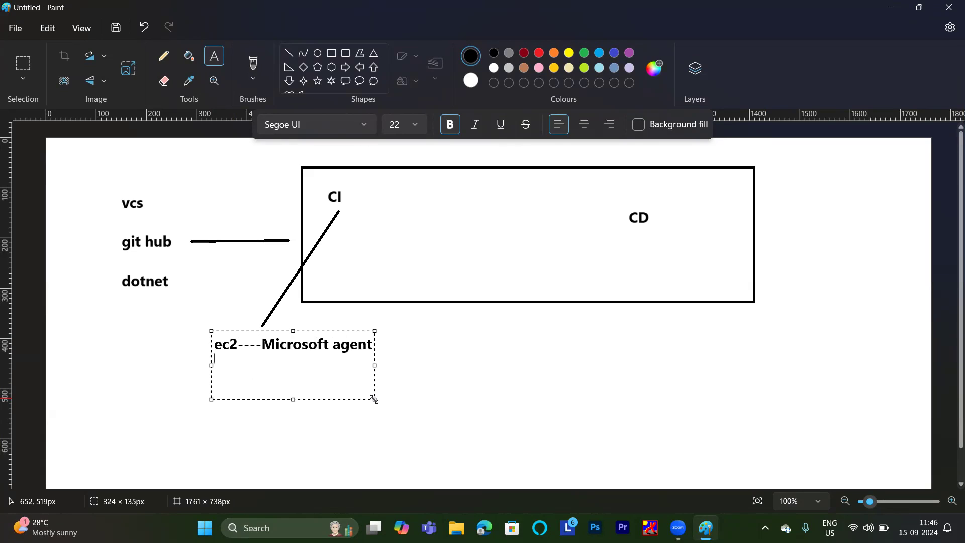
pyautogui.write('self host agent')
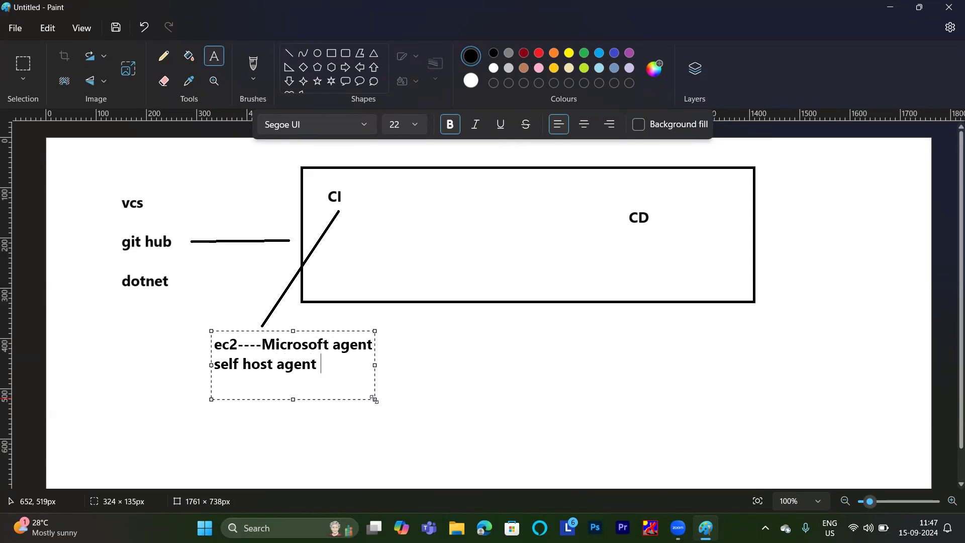
# Add "self host agent" as a second line of text beneath "ec2----Microsoft agent".
pyautogui.click(431, 381)
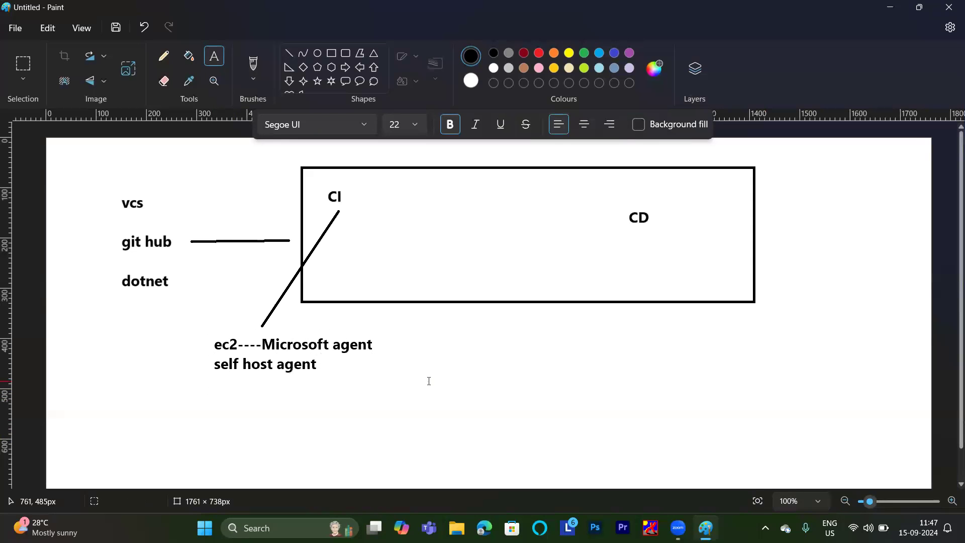
# Connect "CD" to the end of the Microsoft agent text with a black diagonal line about 514 × 193 px.
pyautogui.click(288, 53)
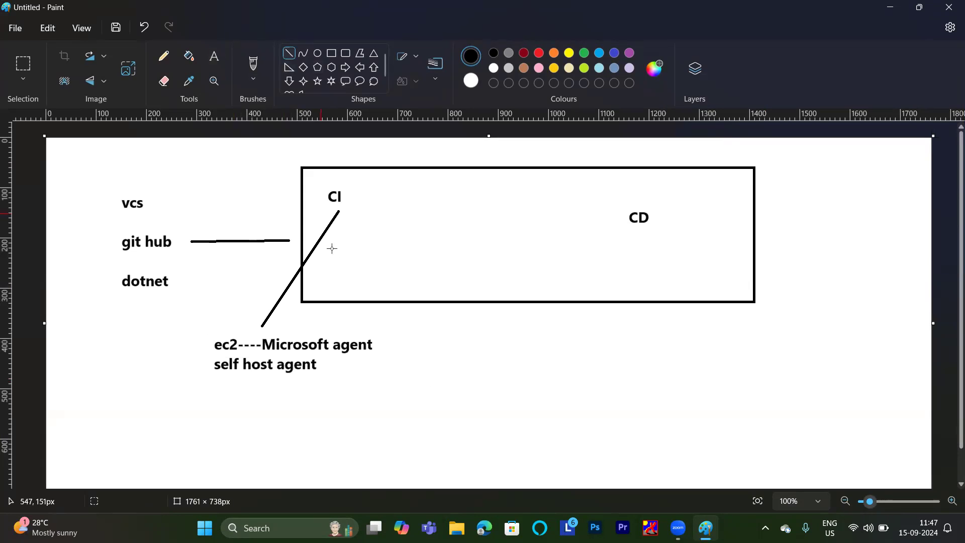
pyautogui.moveTo(632, 233); pyautogui.dragTo(374, 330)
pyautogui.click(495, 51)
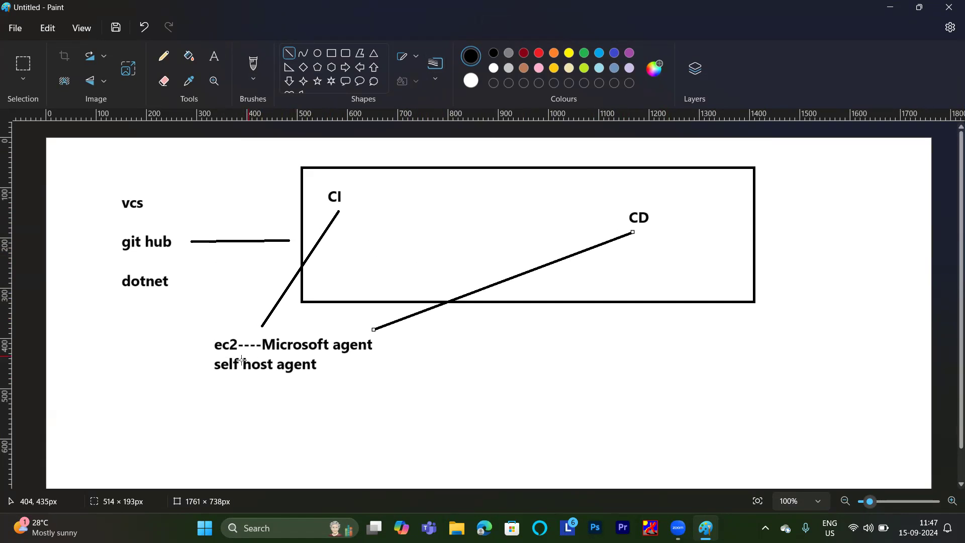
# Draw two short lines at the left of "ec2", one about 100 × 50 px sloping down-left and one about 55 × 16 px sloping up-left.
pyautogui.moveTo(210, 351); pyautogui.dragTo(159, 376)
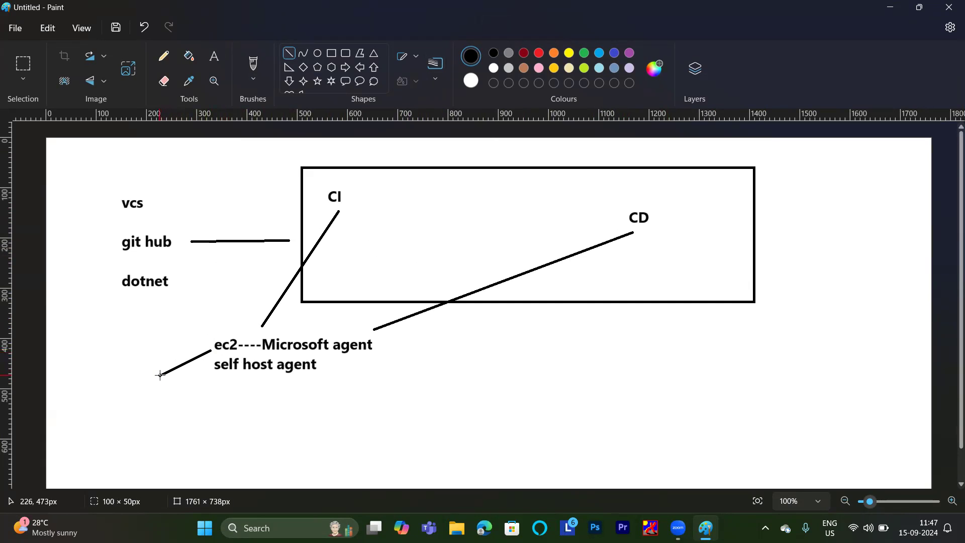
pyautogui.click(216, 57)
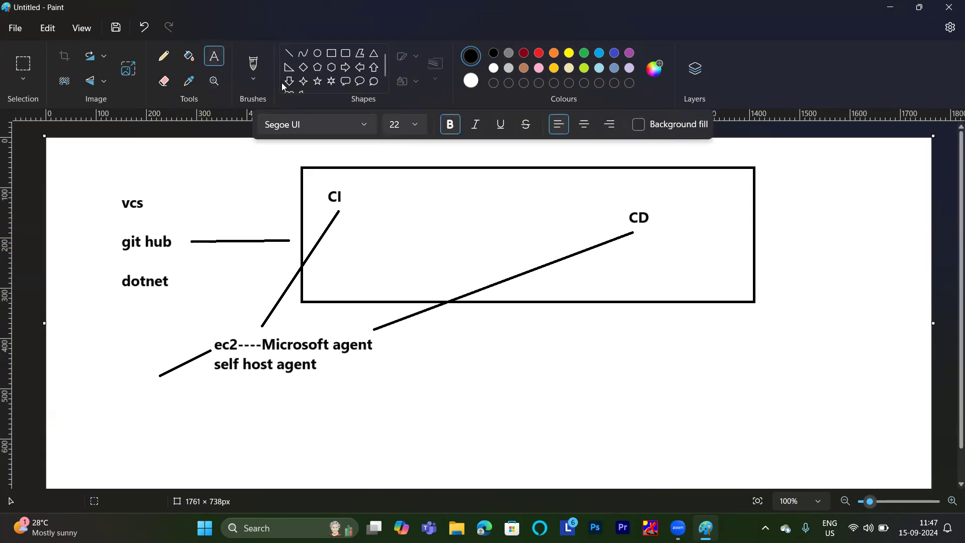
pyautogui.click(290, 54)
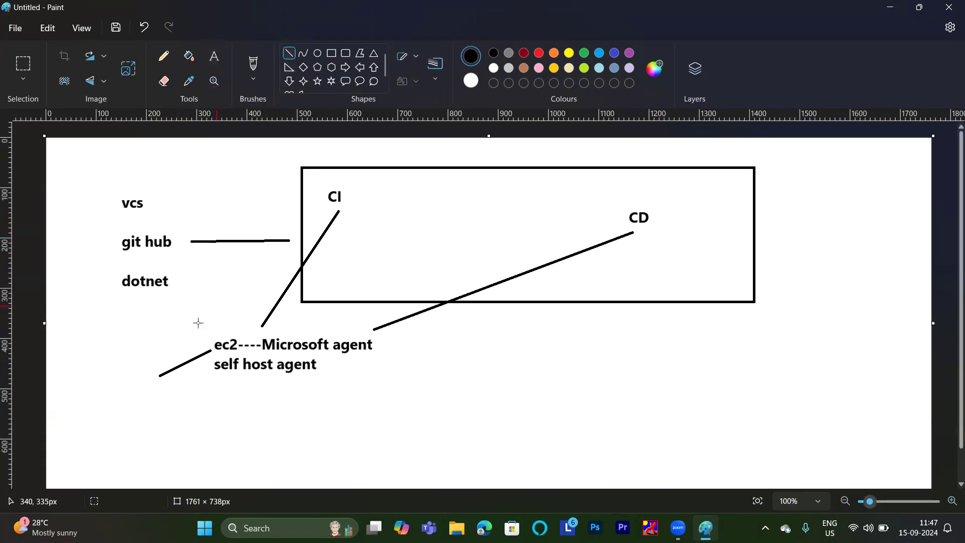
pyautogui.moveTo(187, 329); pyautogui.dragTo(216, 336)
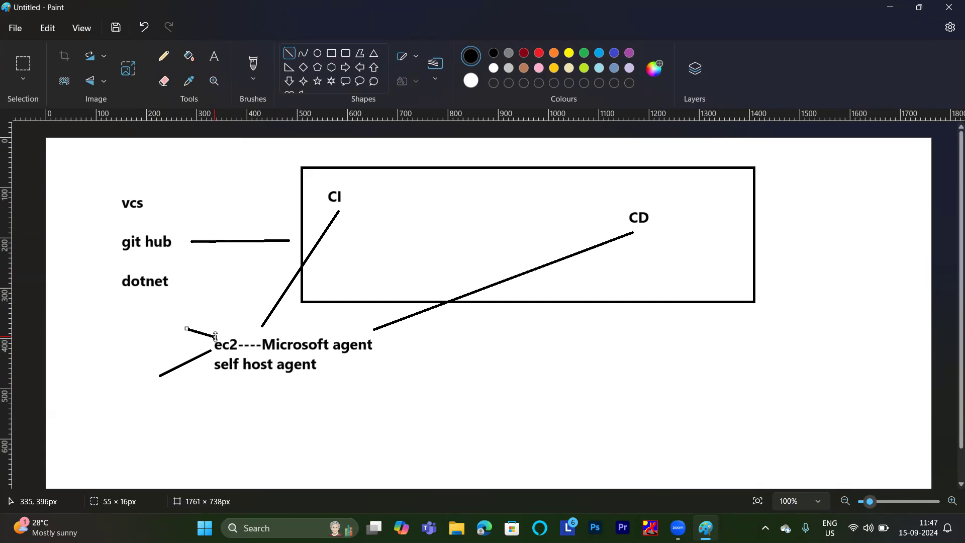
# Label the upper short line left of "ec2" with the text "agent".
pyautogui.click(216, 53)
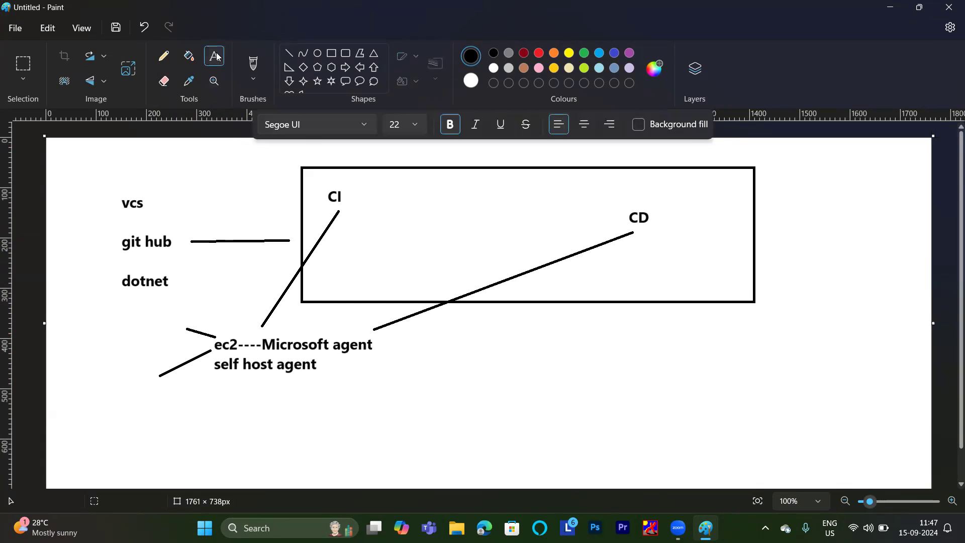
pyautogui.moveTo(126, 314); pyautogui.dragTo(173, 329)
pyautogui.write('agent')
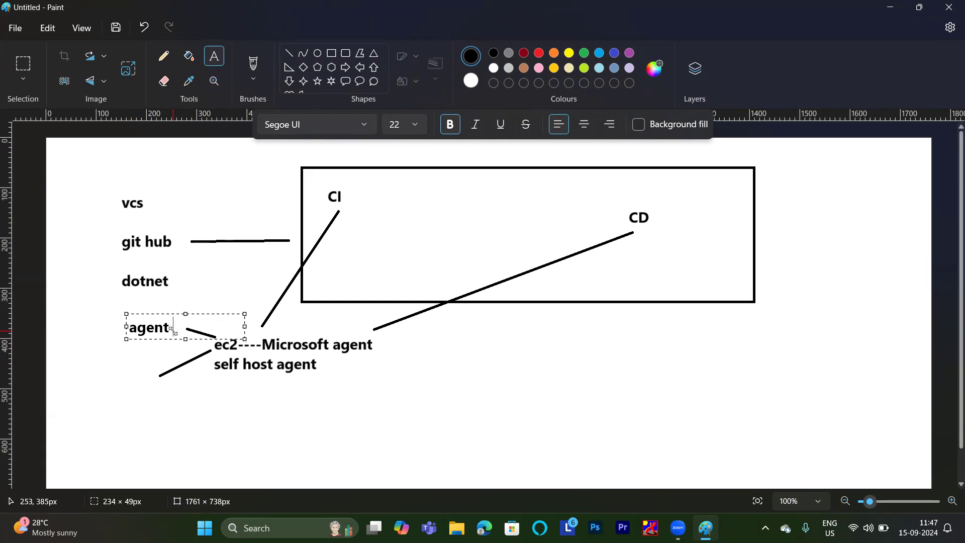
pyautogui.click(116, 377)
pyautogui.moveTo(117, 378); pyautogui.dragTo(190, 421)
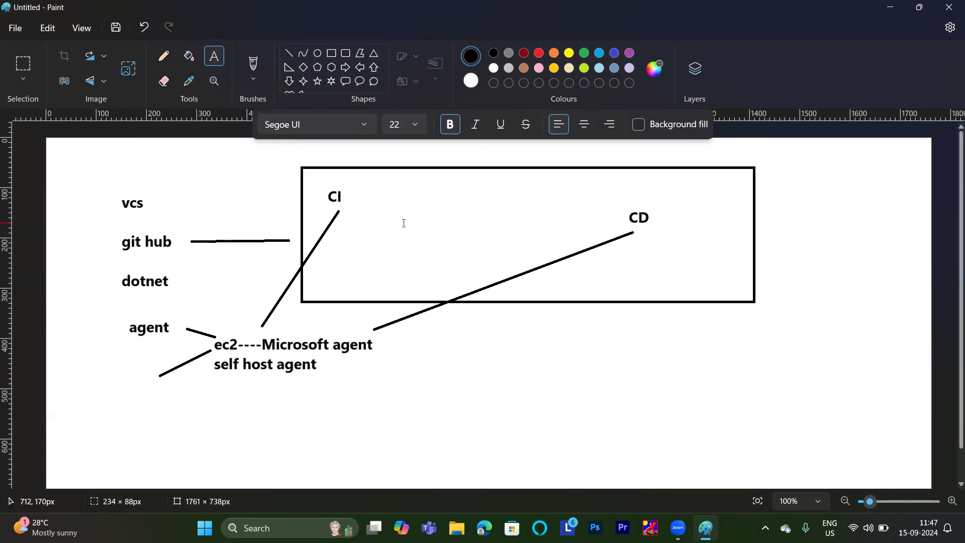
# Write "dev.a" inside the rectangle between "CI" and "CD".
pyautogui.moveTo(427, 190); pyautogui.dragTo(548, 251)
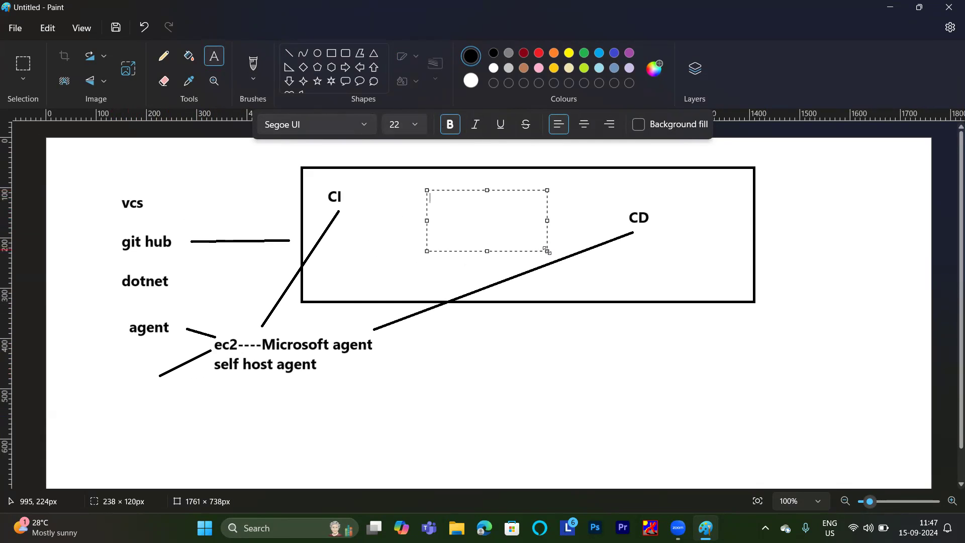
pyautogui.write('dev.a')
pyautogui.press('super')
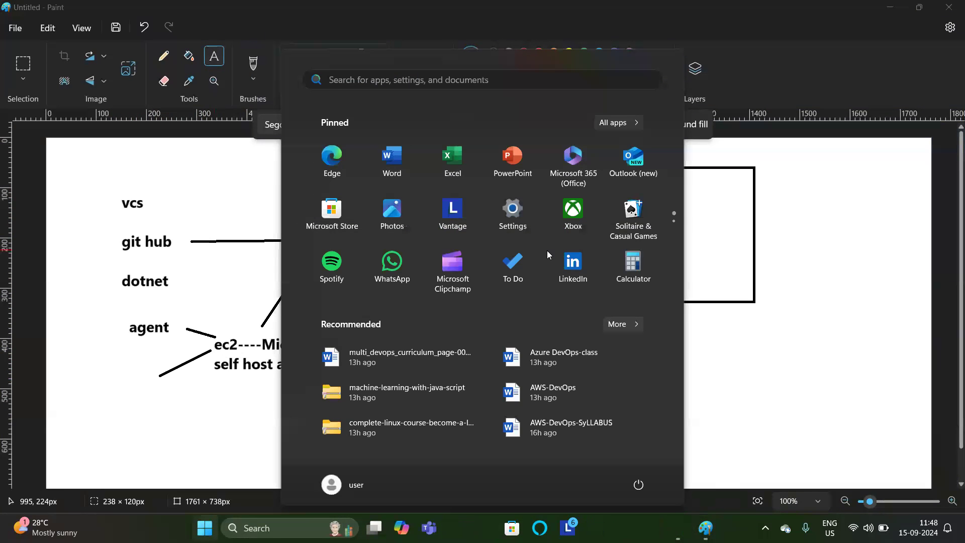
pyautogui.click(739, 194)
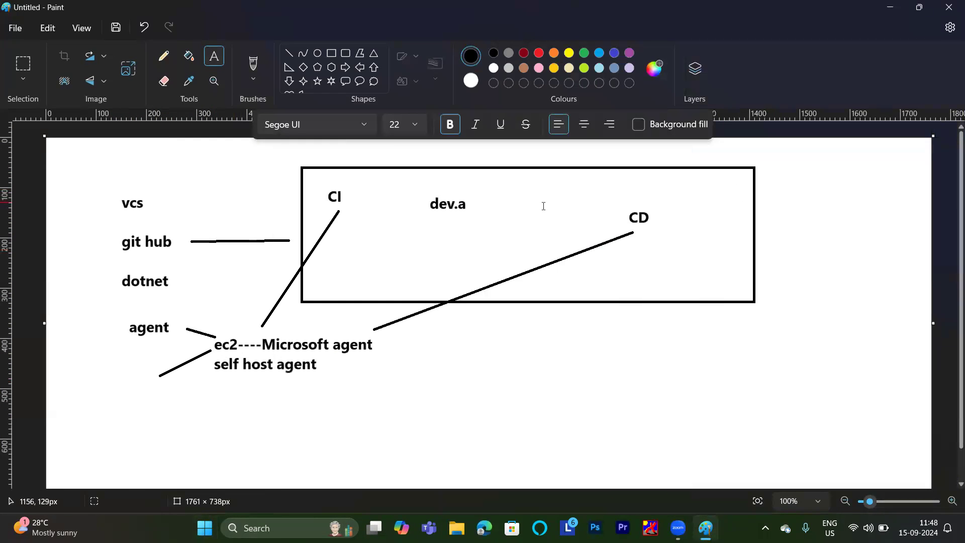
# Continue the web address with a separate text "zure .com" just right of "dev.a".
pyautogui.click(473, 204)
pyautogui.write('zure .com')
pyautogui.press('Return')
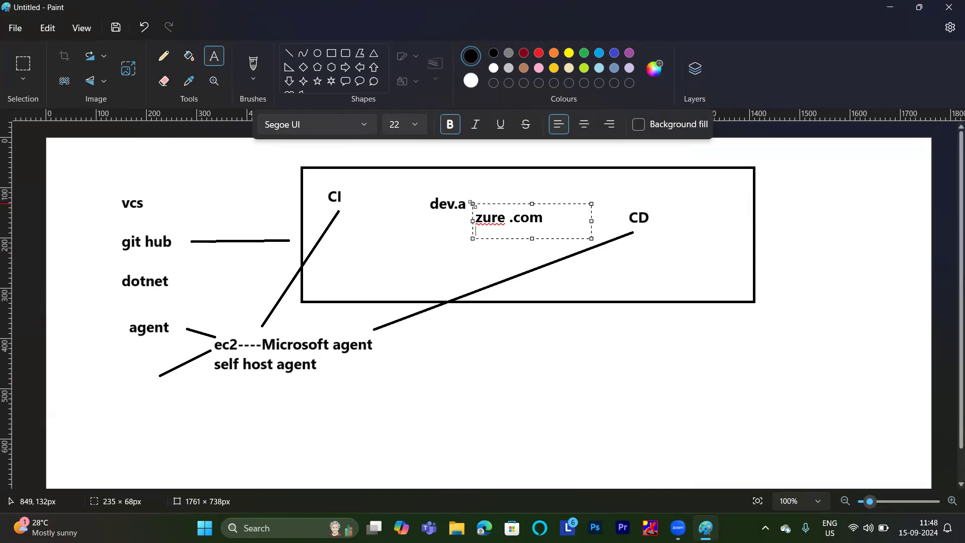
pyautogui.press('Return')
pyautogui.click(454, 179)
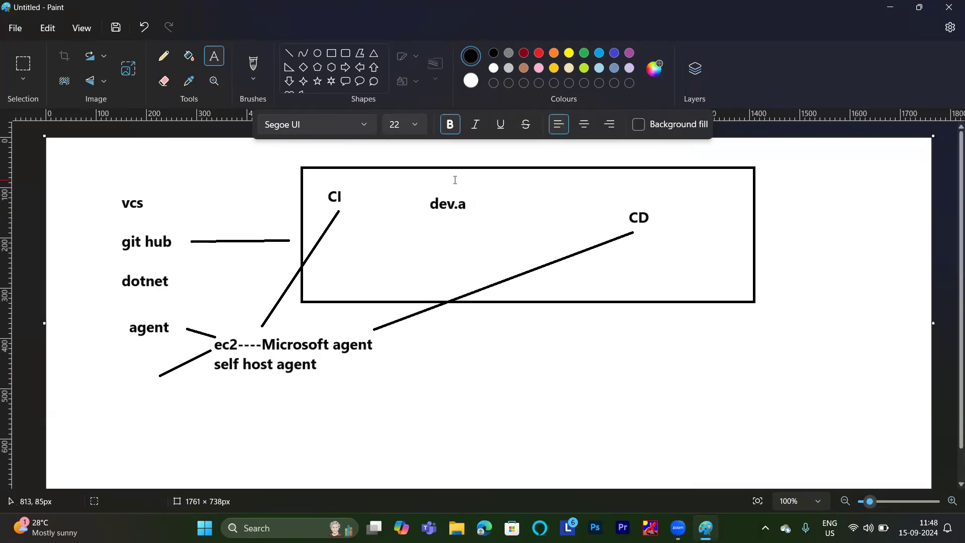
# Draw a diagonal line about 298 × 281 px from beneath "zure .com" to below the rectangle, and activate the Text tool.
pyautogui.click(289, 53)
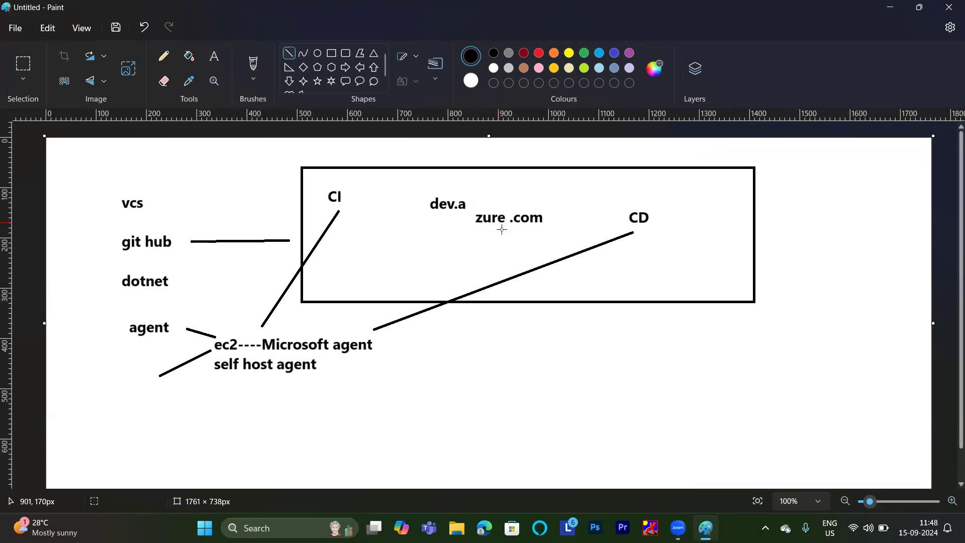
pyautogui.moveTo(505, 234); pyautogui.dragTo(655, 376)
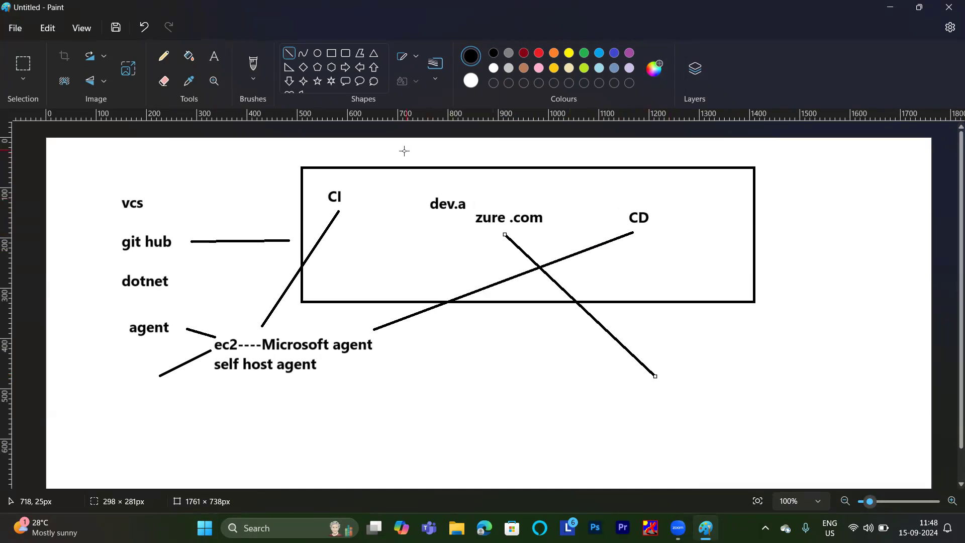
pyautogui.click(209, 59)
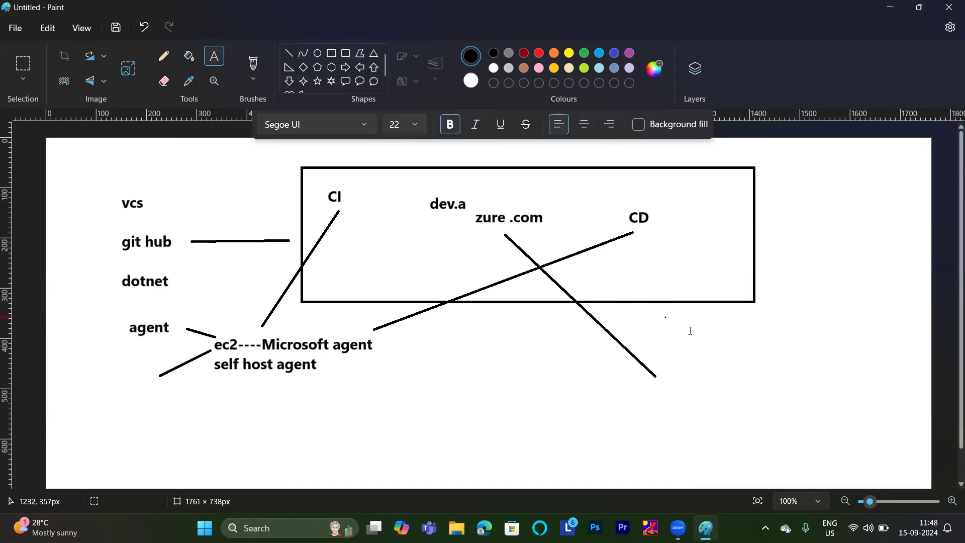
# Add the text "app service", "azure" and "webapp", separated by blank lines, beside the lower end of the long diagonal from "zure .com".
pyautogui.moveTo(665, 317); pyautogui.dragTo(814, 408)
pyautogui.write('app ')
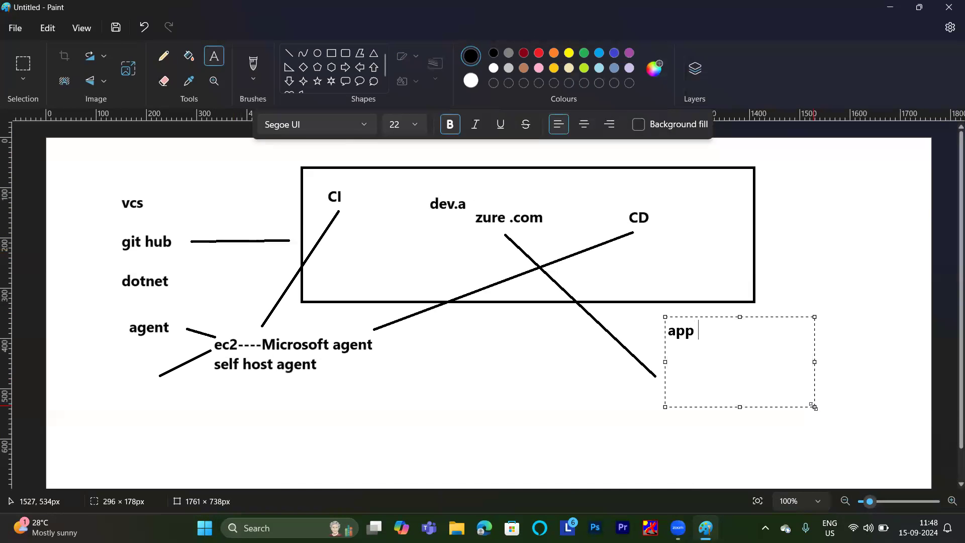
pyautogui.write('service')
pyautogui.press('Return')
pyautogui.press('Return')
pyautogui.write('azure')
pyautogui.press('Return')
pyautogui.press('Return')
pyautogui.write('webapp')
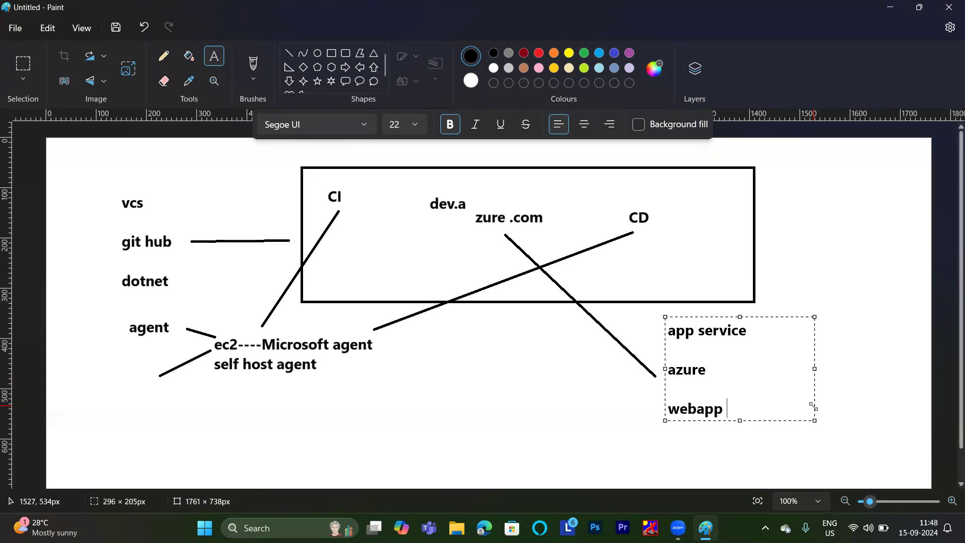
pyautogui.click(843, 254)
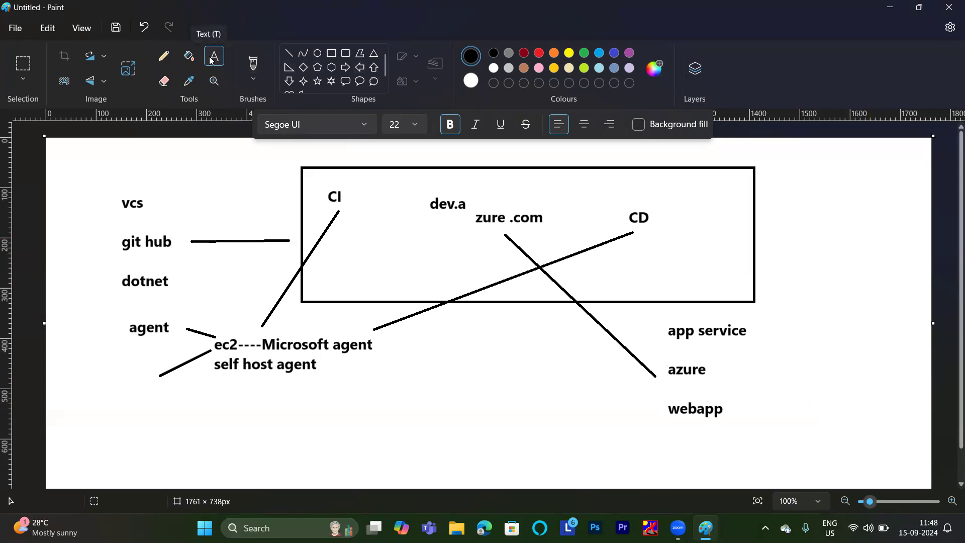
# Write "azure cloud" to the right of the "app service" text.
pyautogui.moveTo(790, 307); pyautogui.dragTo(882, 408)
pyautogui.write('azure cloud')
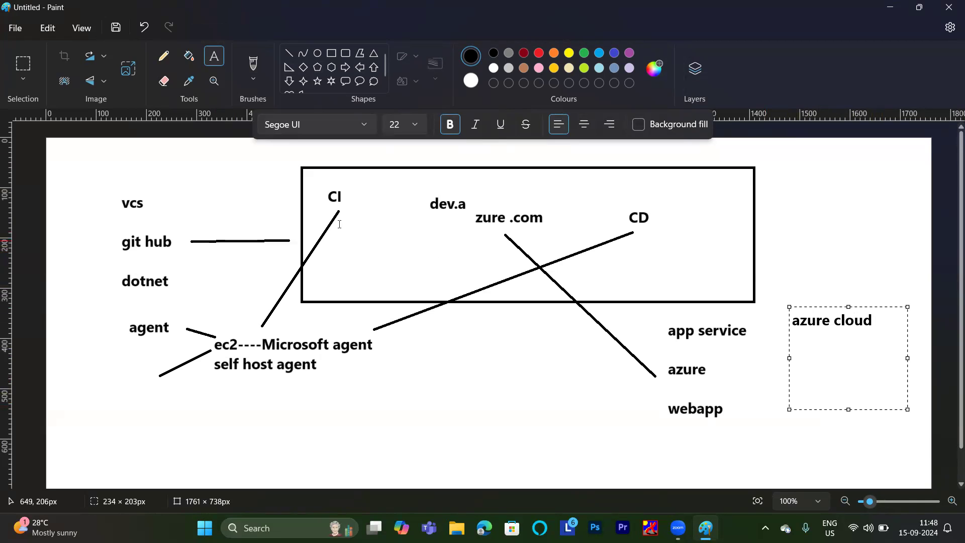
# Draw a line about 35 × 97 px down to "ec2" and a rectangle about 267 × 227 px around the app service, azure and webapp text.
pyautogui.click(288, 54)
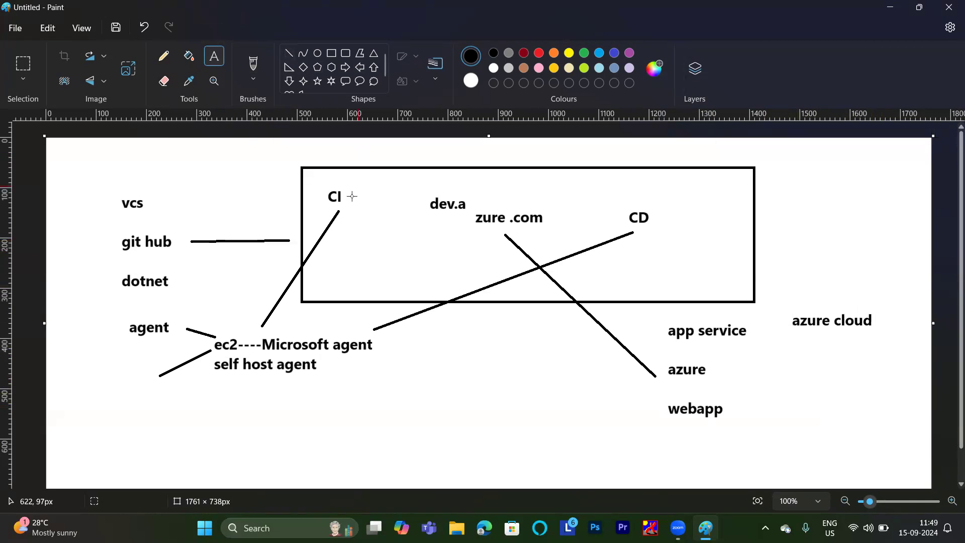
pyautogui.moveTo(213, 291); pyautogui.dragTo(231, 340)
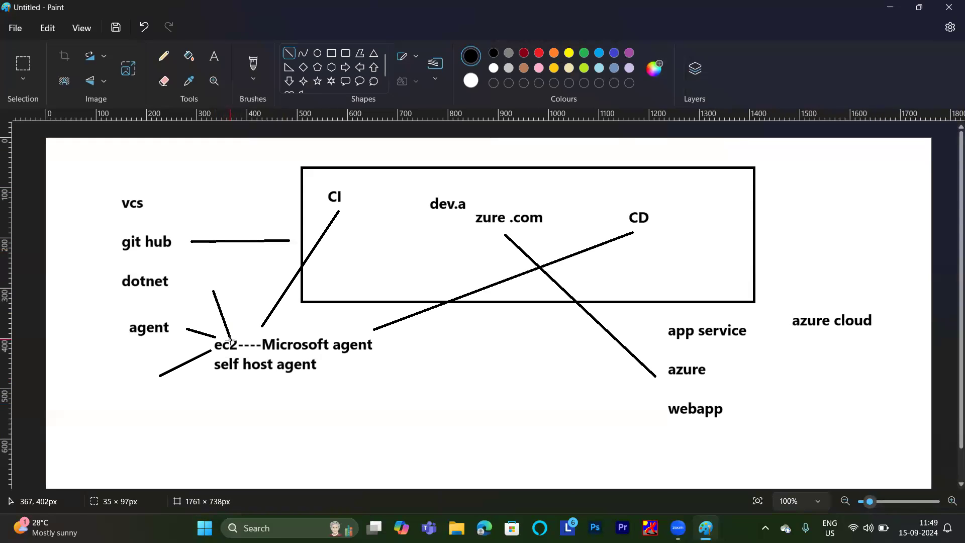
pyautogui.click(331, 53)
pyautogui.moveTo(645, 316); pyautogui.dragTo(779, 430)
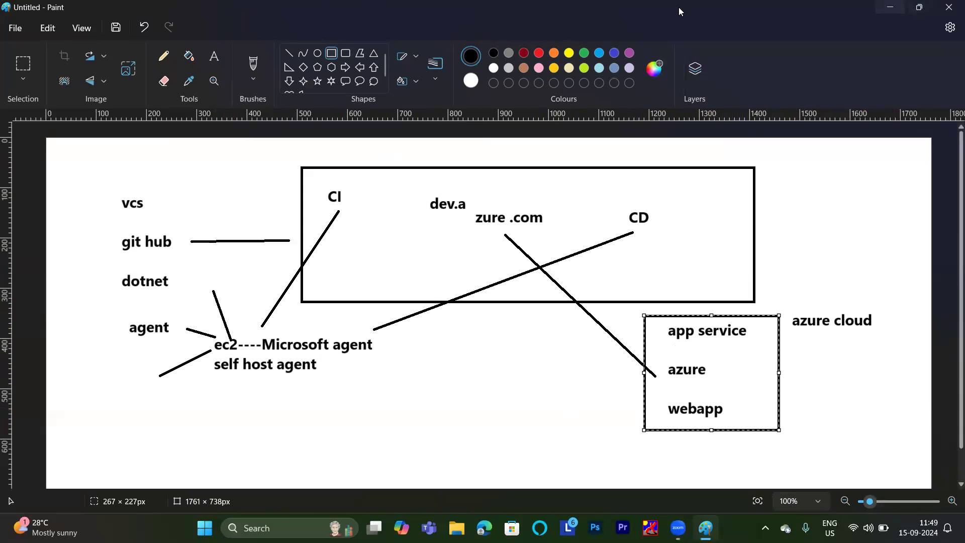
# Minimise the drawing, switch to Chrome and open the Azure DevOps organization's projects page on dev.azure.com.
pyautogui.click(893, 6)
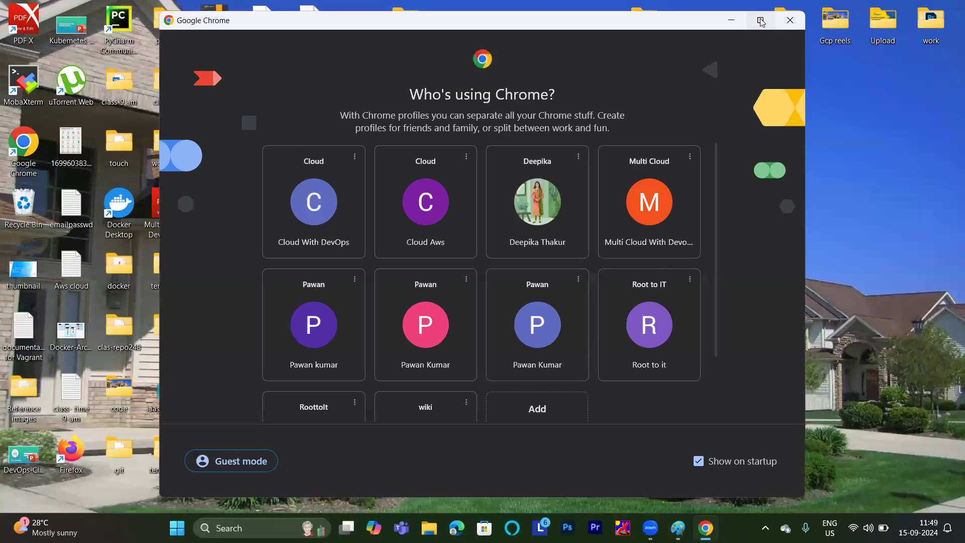
pyautogui.click(761, 20)
pyautogui.click(809, 261)
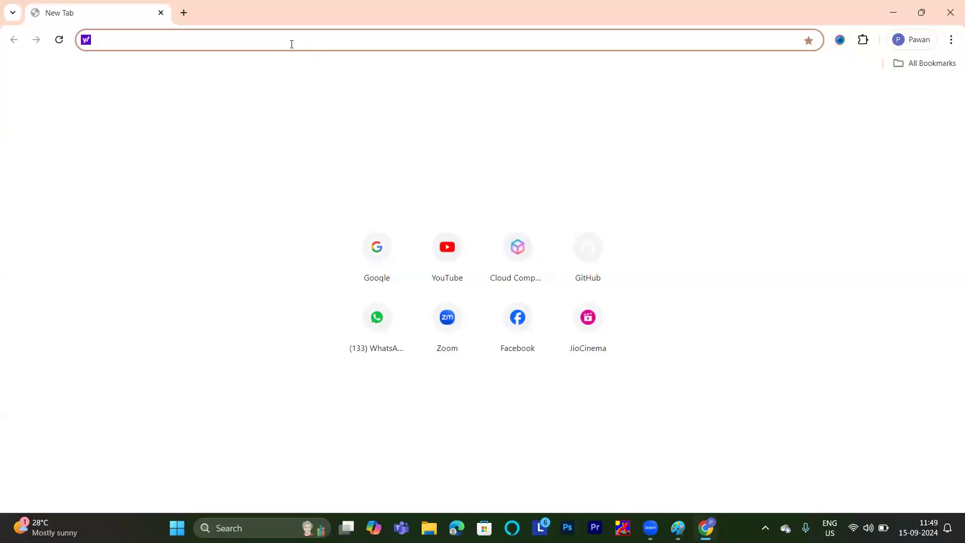
pyautogui.write('d')
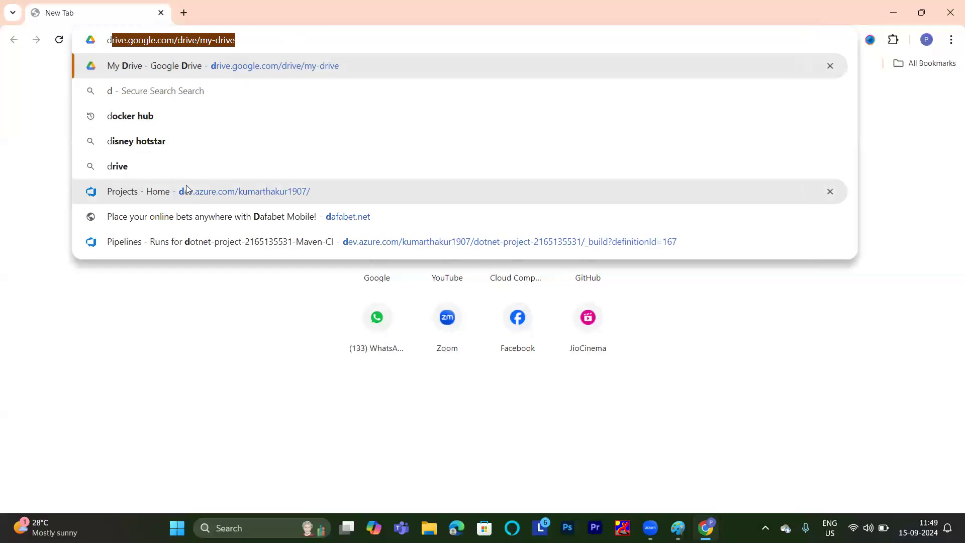
pyautogui.click(186, 190)
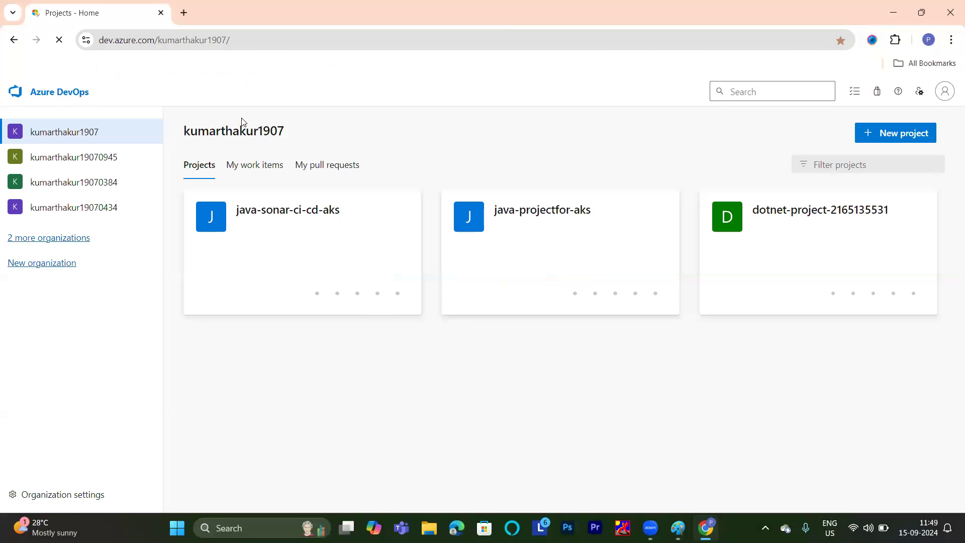
# Create a new Azure DevOps project named "Dotnet-project-for-selfhosted-agent".
pyautogui.click(867, 141)
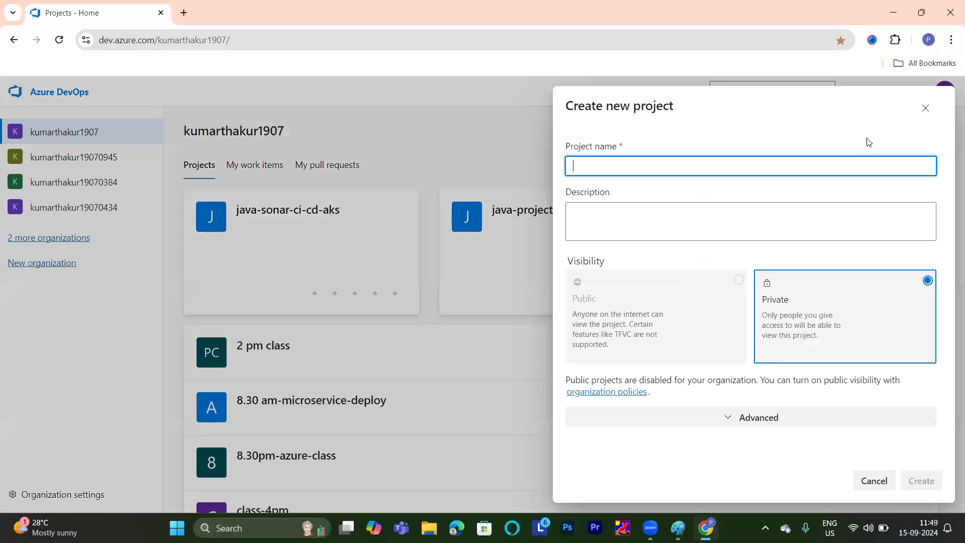
pyautogui.write('do')
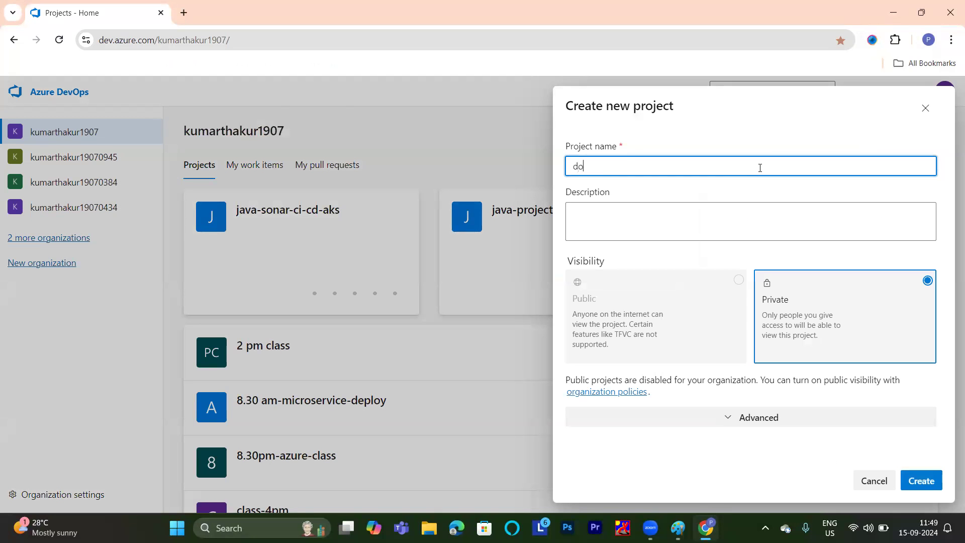
pyautogui.write('tnet-')
pyautogui.write('project')
pyautogui.write('-for')
pyautogui.write('-m')
pyautogui.write('elfhosted')
pyautogui.write('-agent')
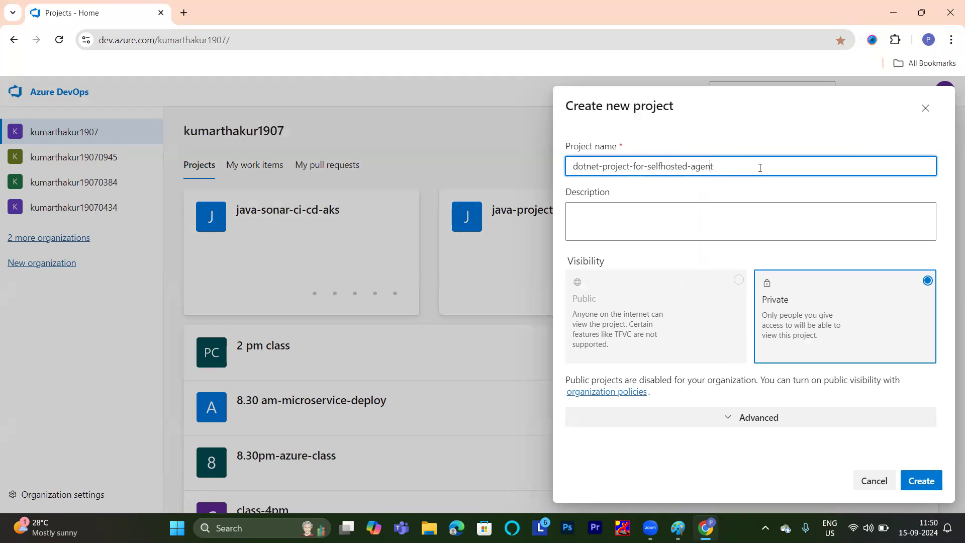
pyautogui.press('BackSpace')
pyautogui.write('D')
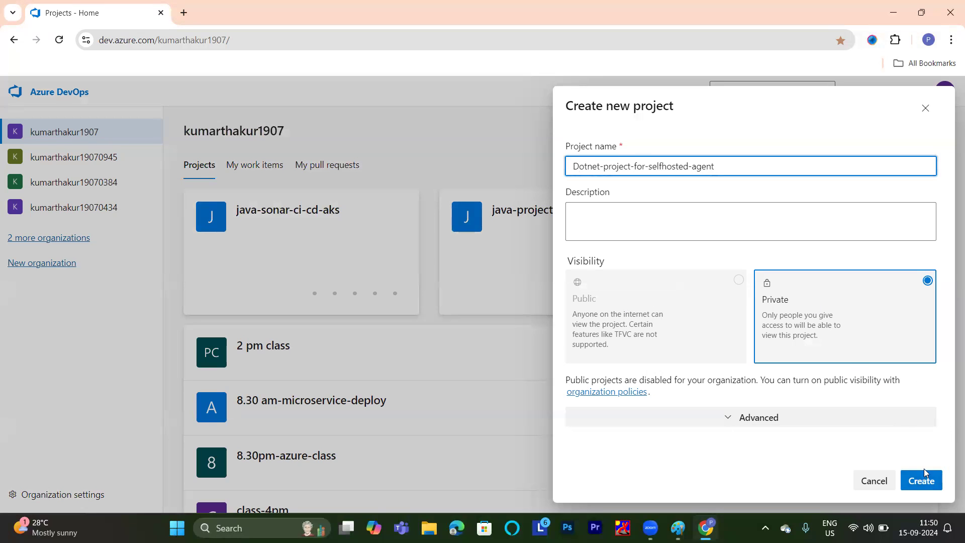
pyautogui.click(919, 482)
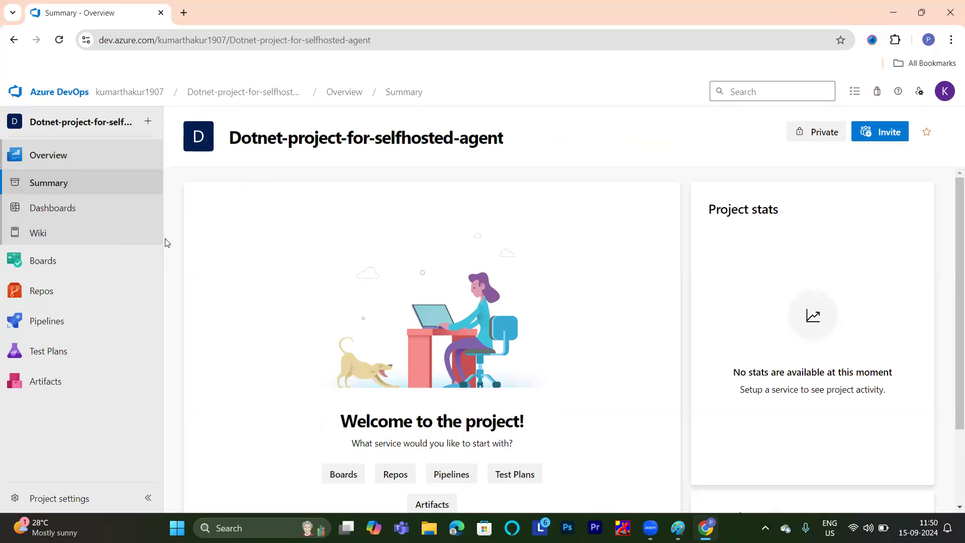
# Start a new pipeline in the project using the classic editor instead of YAML.
pyautogui.click(41, 319)
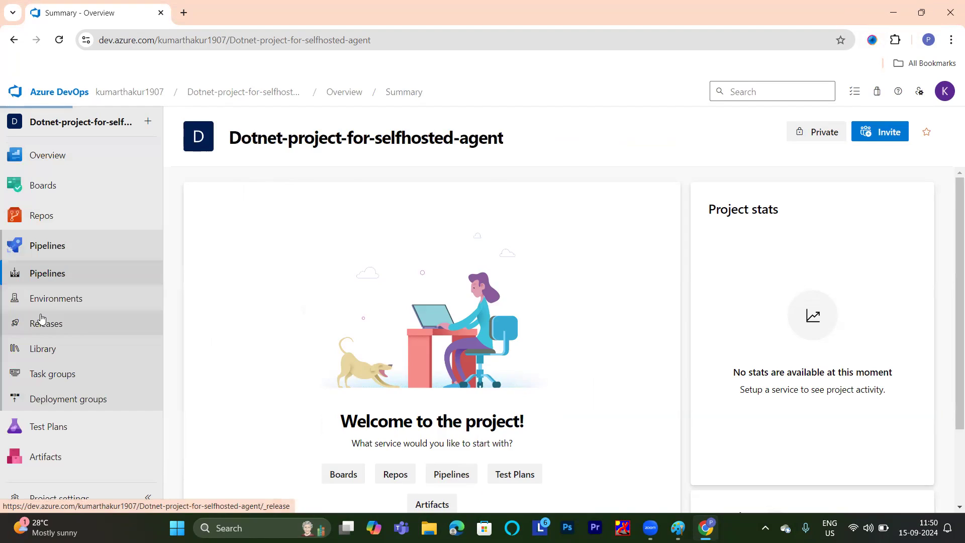
pyautogui.click(553, 404)
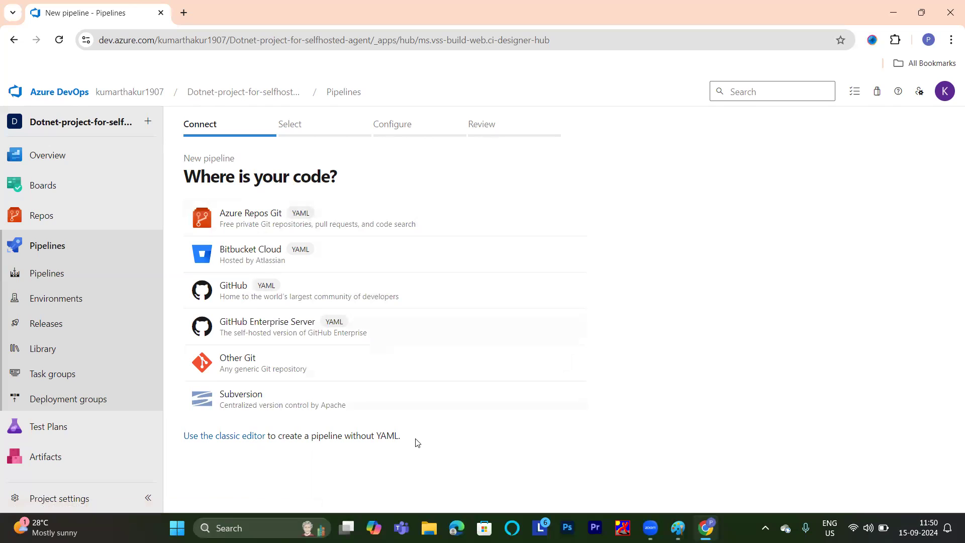
pyautogui.moveTo(417, 442); pyautogui.dragTo(387, 162)
pyautogui.click(387, 161)
pyautogui.click(196, 438)
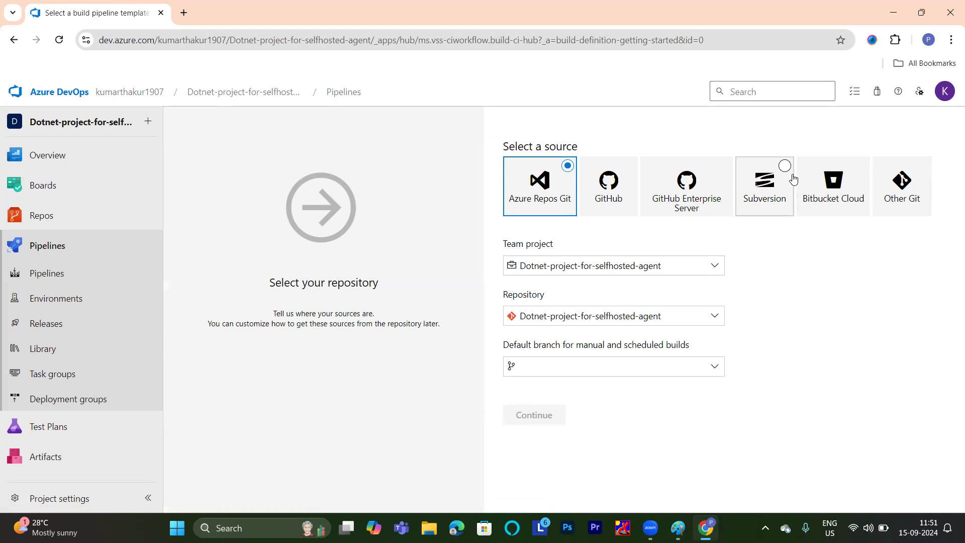
# Select GitHub as the source of the pipeline's code.
pyautogui.click(618, 187)
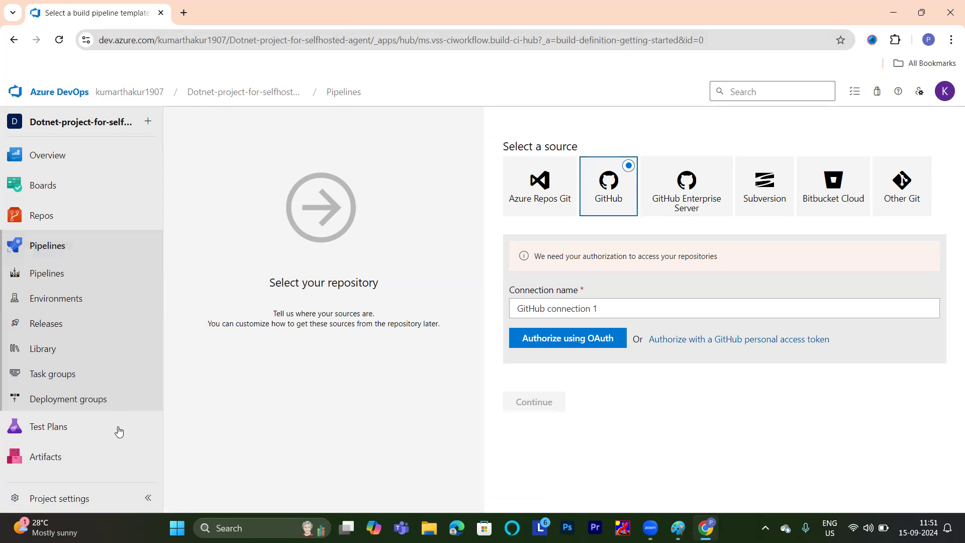
pyautogui.moveTo(72, 475); pyautogui.dragTo(133, 106)
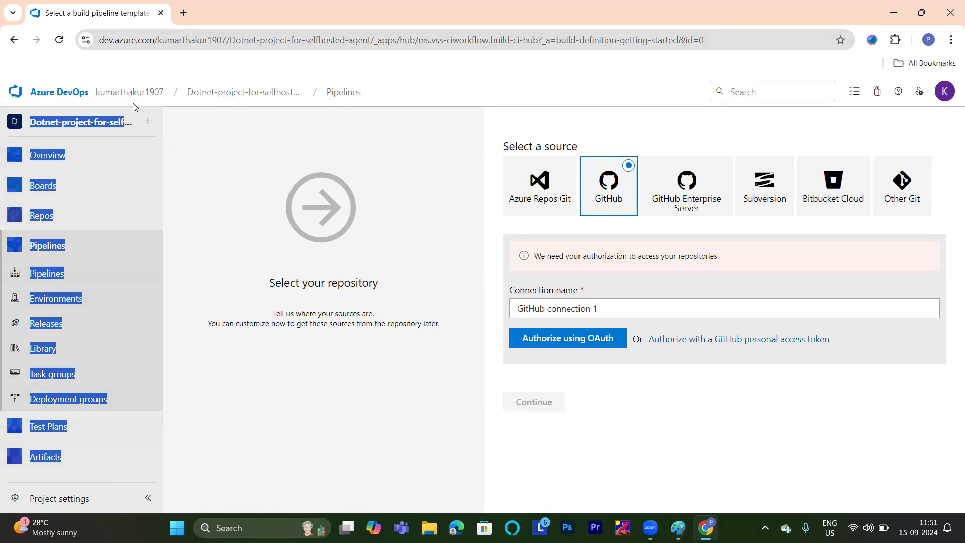
pyautogui.click(442, 84)
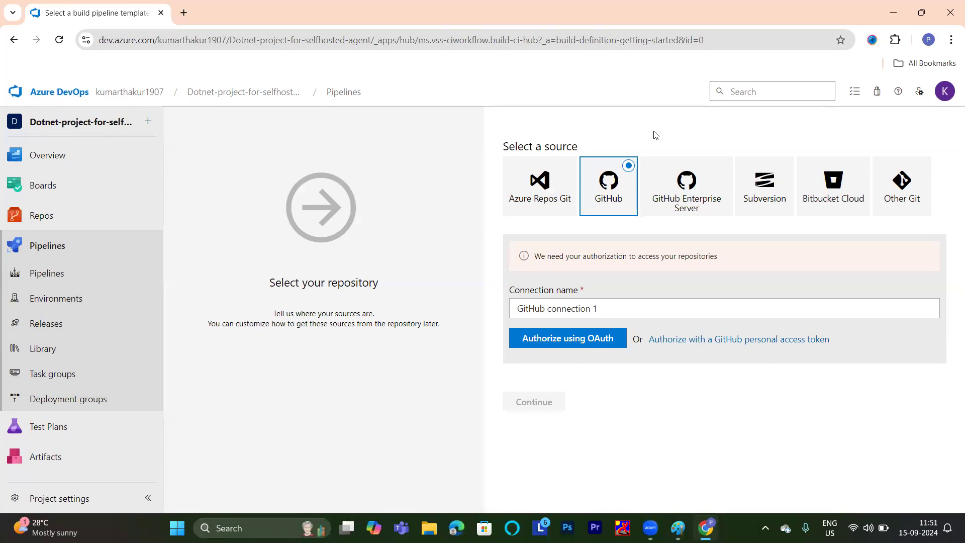
# Name the GitHub connection "DEVOPS_TO_GIT555" and authorize it using OAuth.
pyautogui.moveTo(616, 307); pyautogui.dragTo(491, 312)
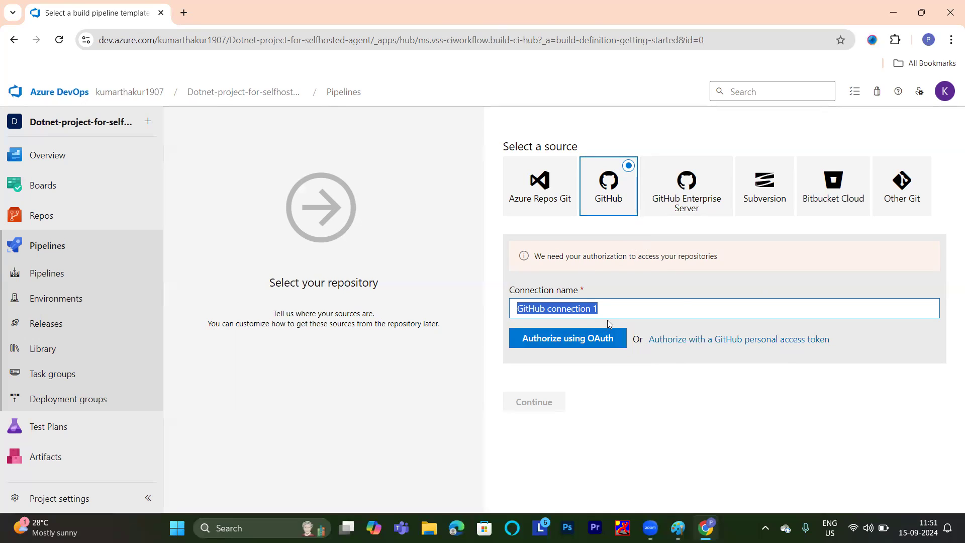
pyautogui.write('DE')
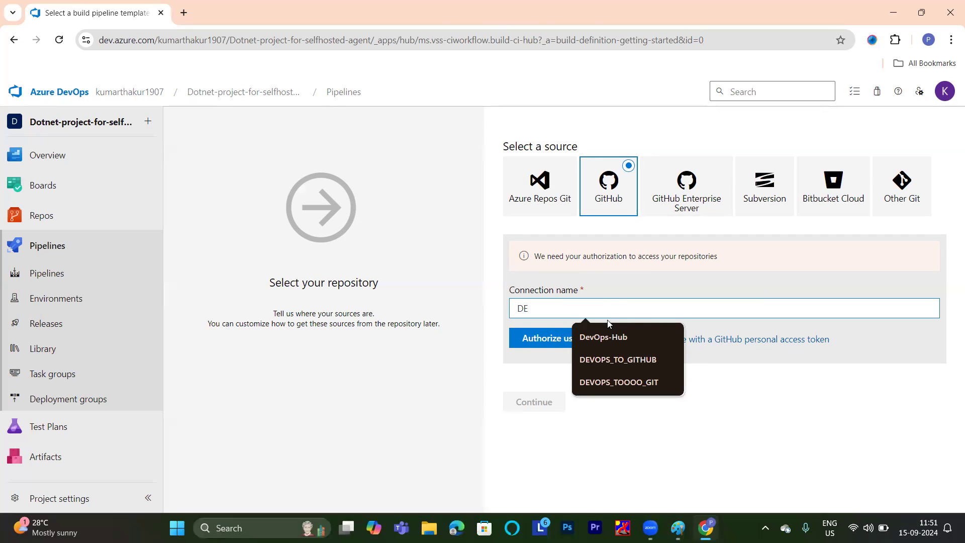
pyautogui.write('VOPS_TO_G')
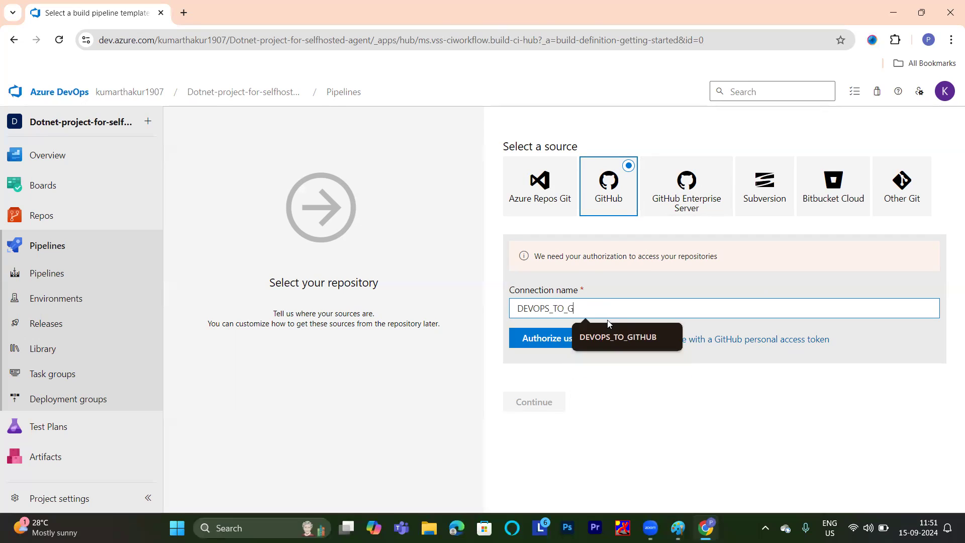
pyautogui.write('IT555')
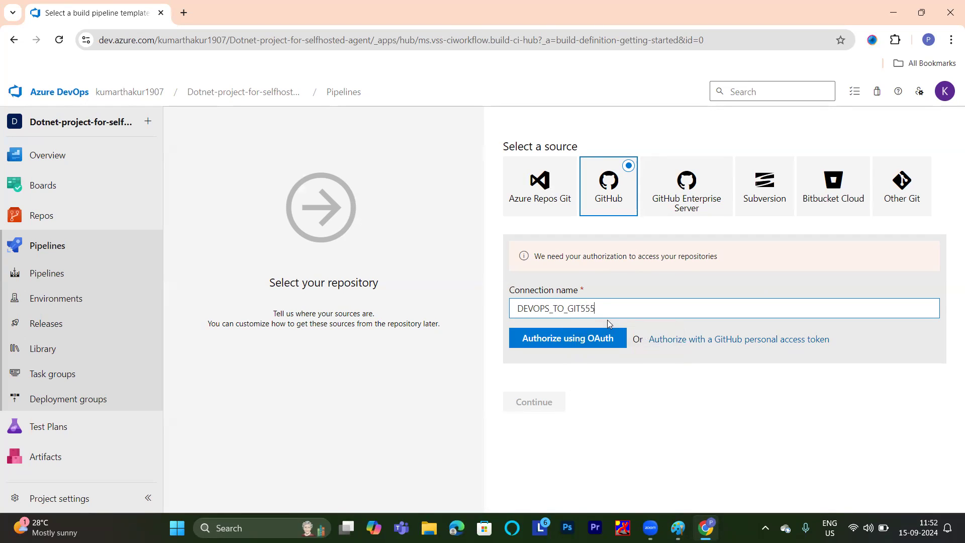
pyautogui.click(597, 335)
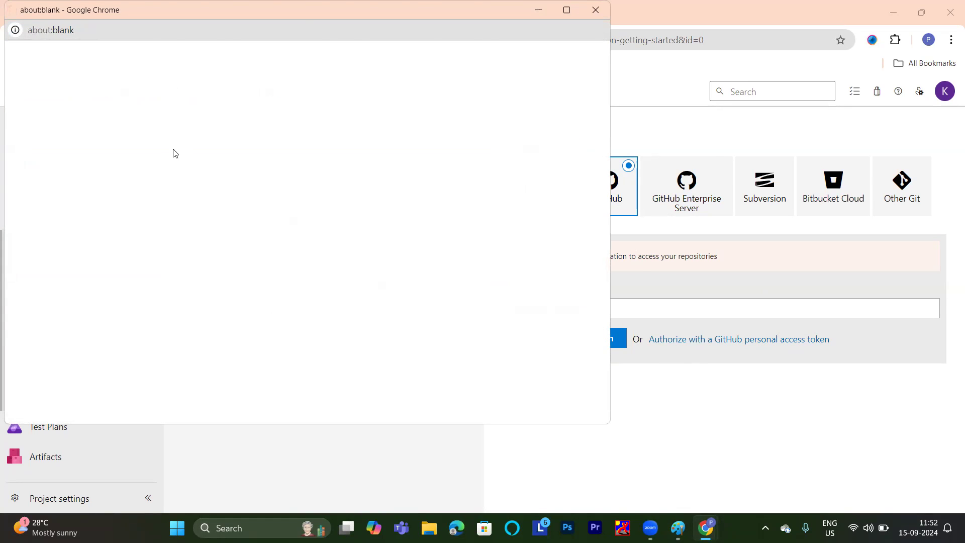
pyautogui.moveTo(147, 194)
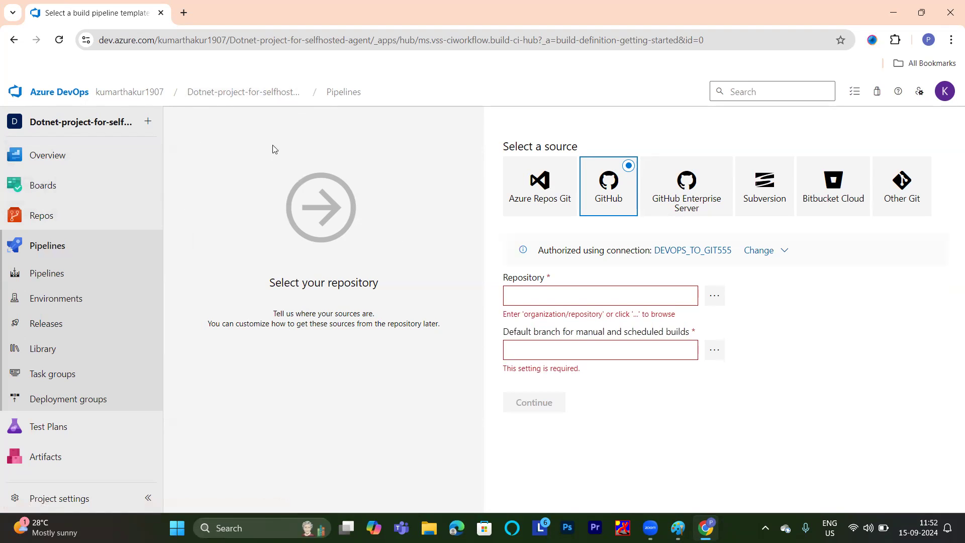
# Open github.com/login in a new browser tab, then return to the pipeline's source settings.
pyautogui.click(184, 12)
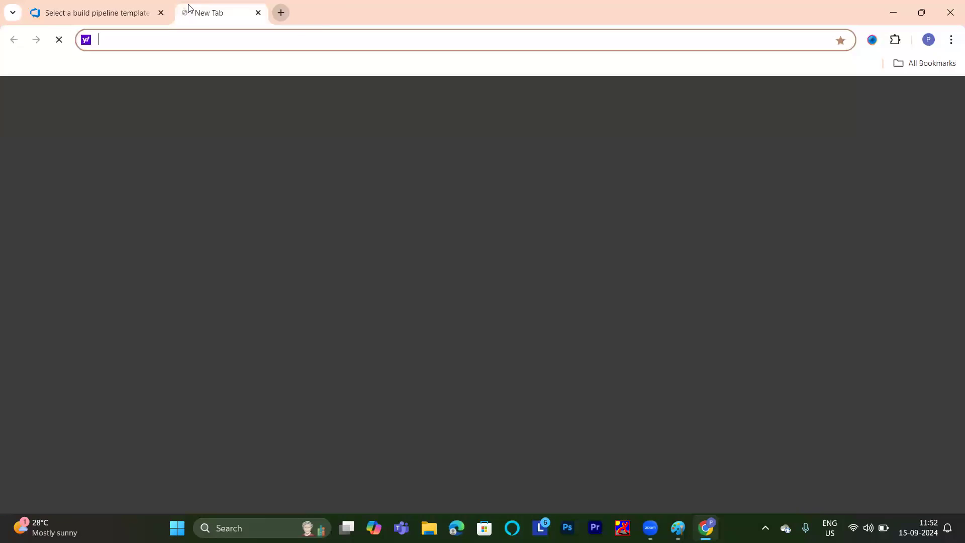
pyautogui.write('github.com/login')
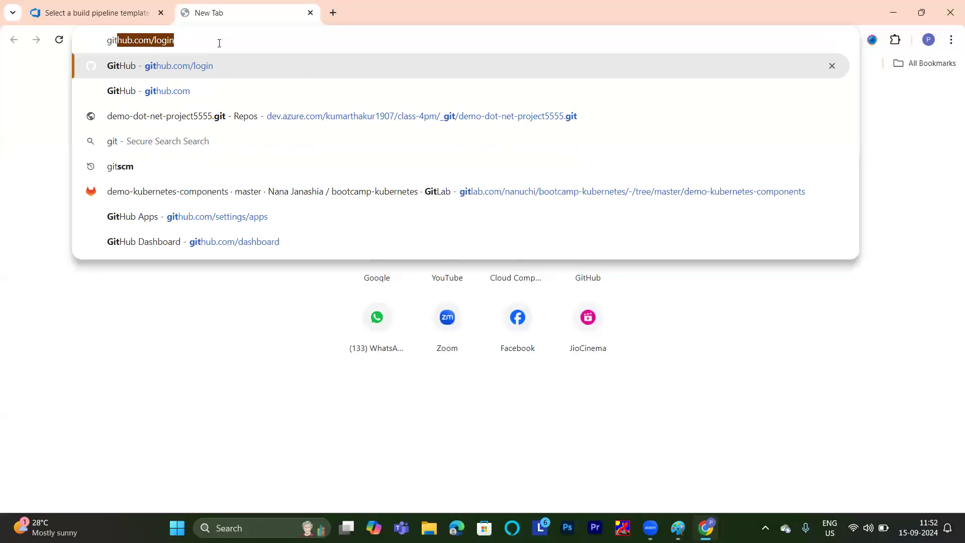
pyautogui.click(204, 64)
pyautogui.hotkey('ctrl', 'shift', 'Tab')
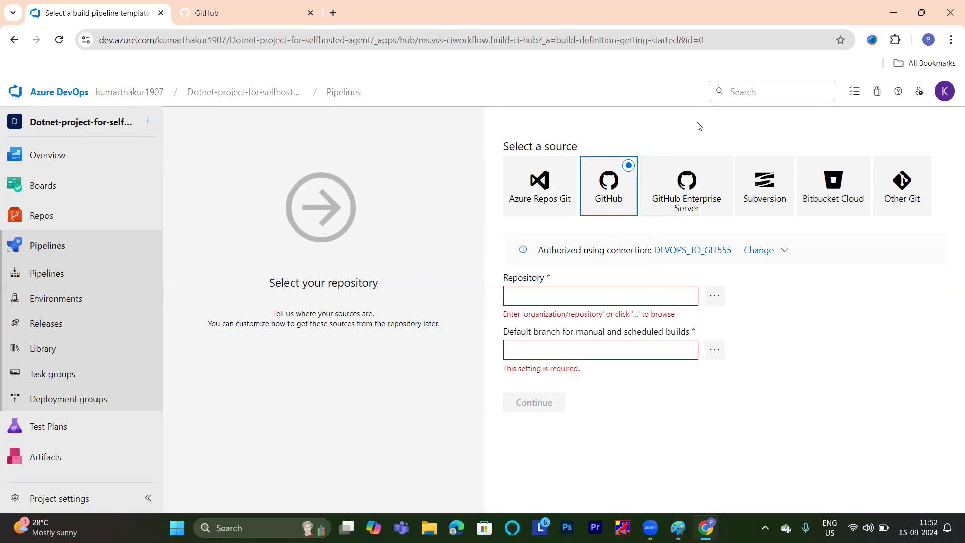
# Find the GitHub repositories matching "999" and select Demo-project-dotnet99999 as the pipeline's repository.
pyautogui.click(716, 297)
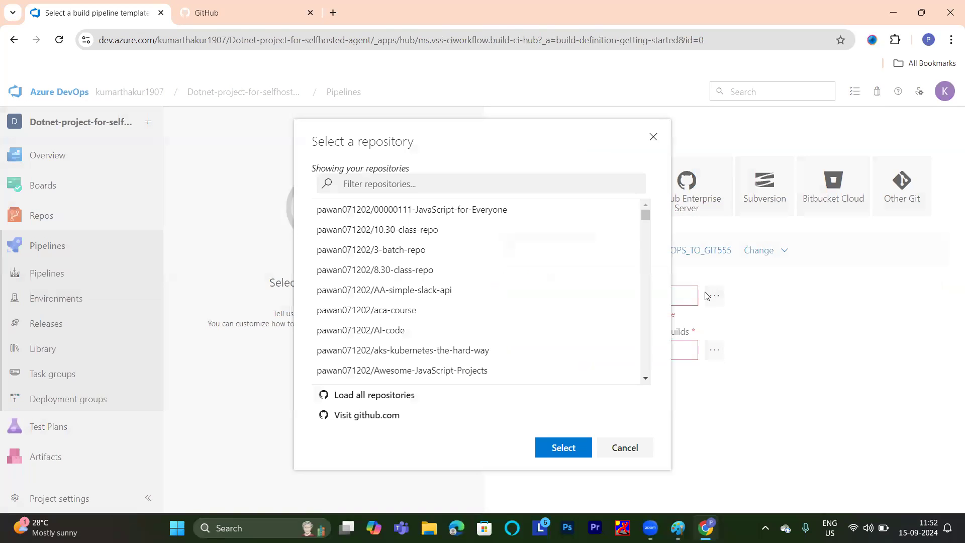
pyautogui.click(489, 177)
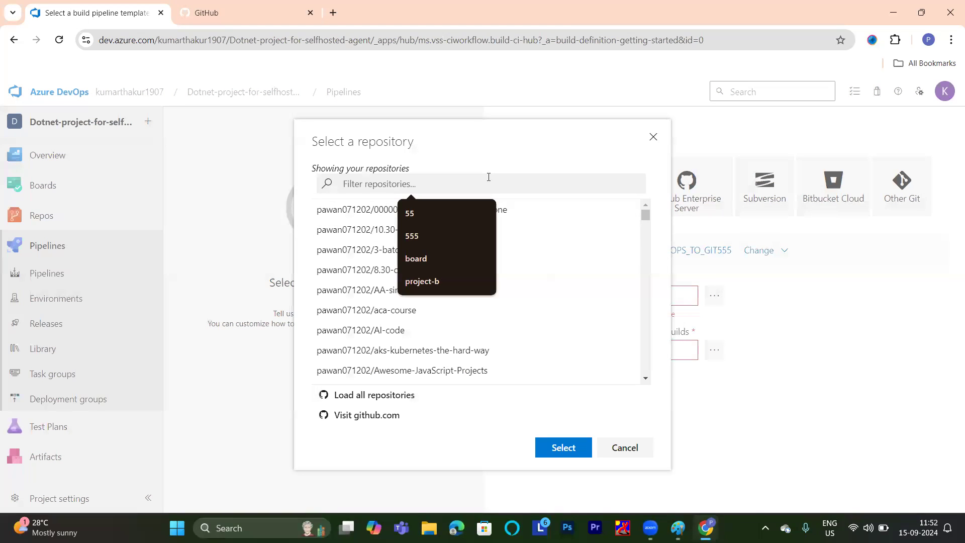
pyautogui.write('999')
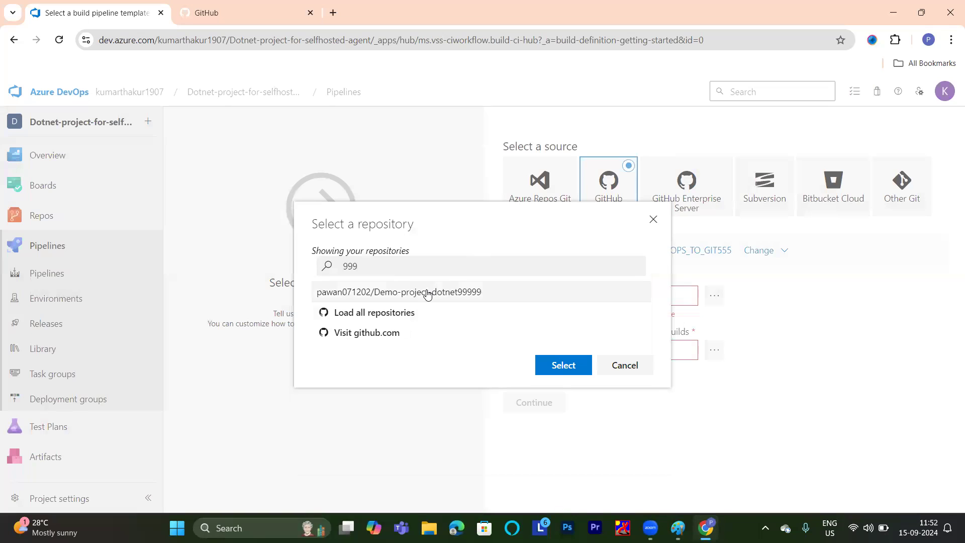
pyautogui.click(427, 294)
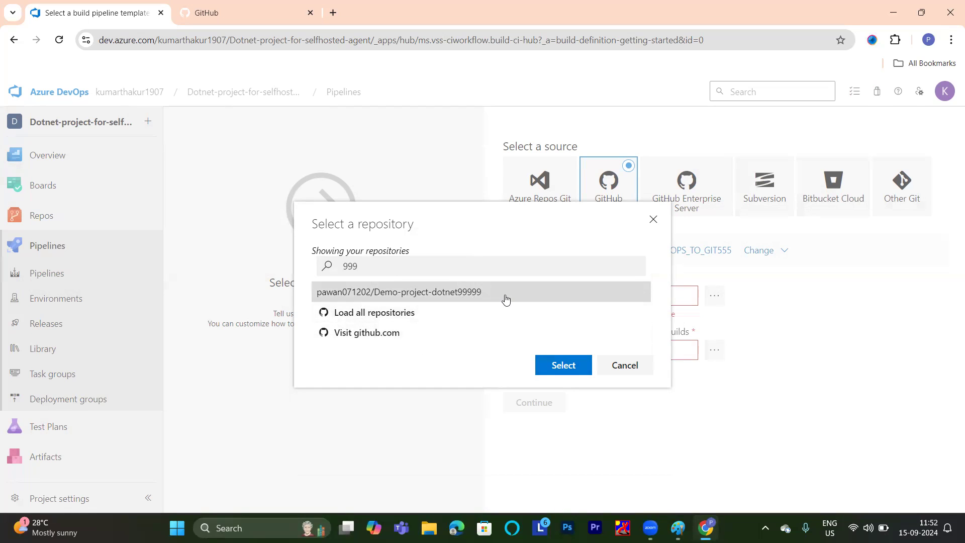
pyautogui.click(564, 366)
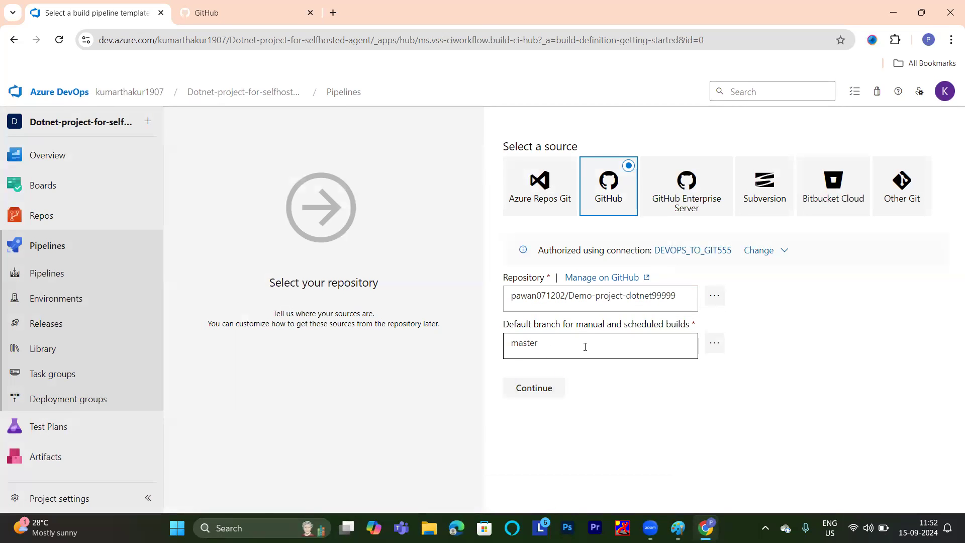
# Open the Demo-project-dotnet99999 repository on GitHub to check its branch, then return to the pipeline's source settings.
pyautogui.click(236, 11)
pyautogui.click(135, 179)
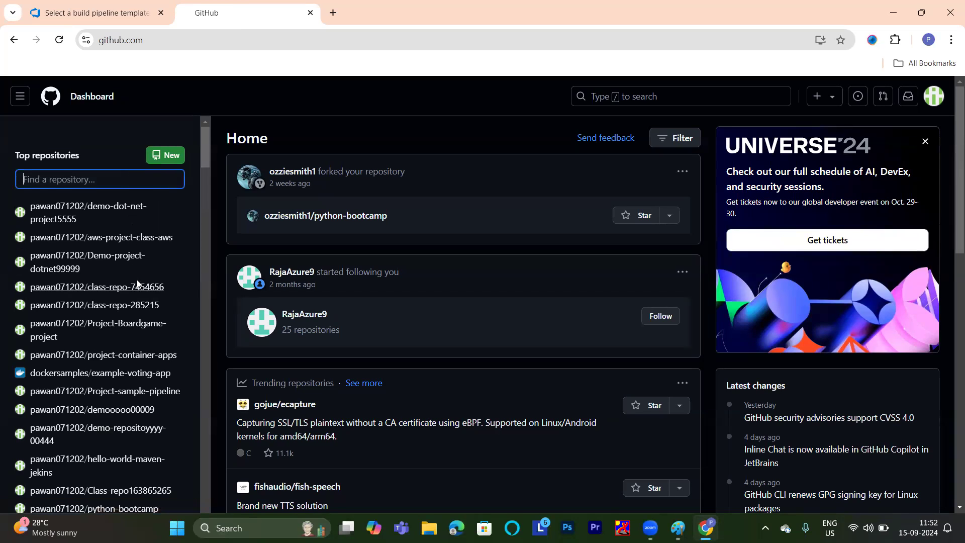
pyautogui.write('99')
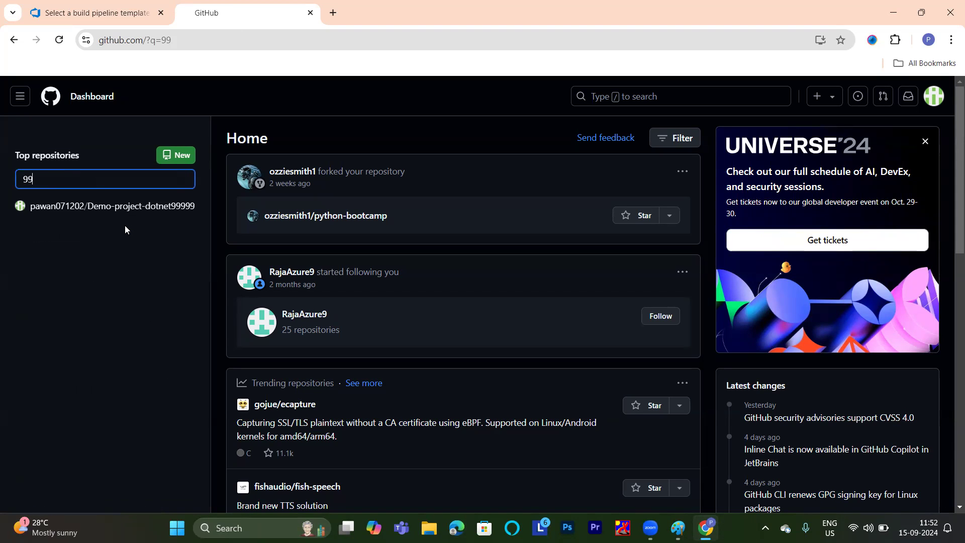
pyautogui.click(117, 207)
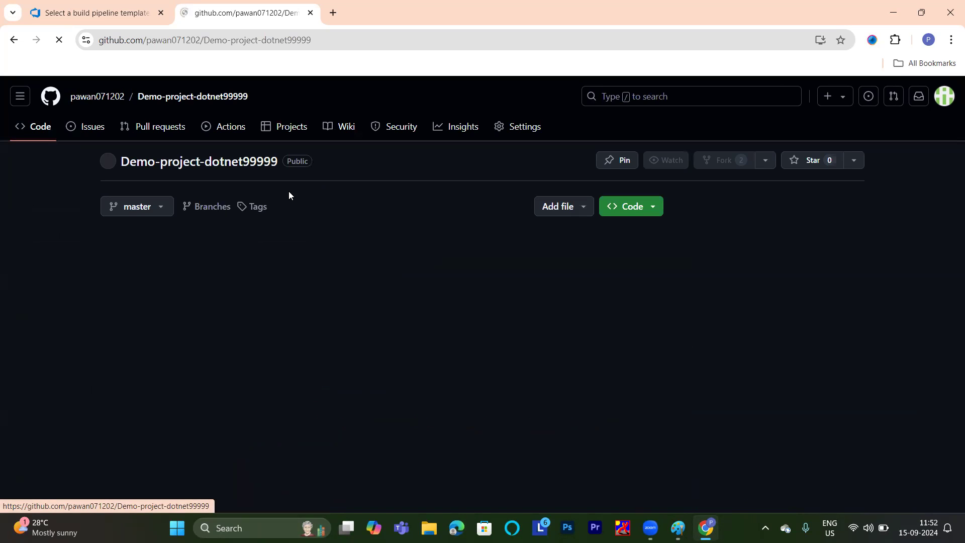
pyautogui.click(159, 214)
pyautogui.click(159, 213)
pyautogui.click(114, 4)
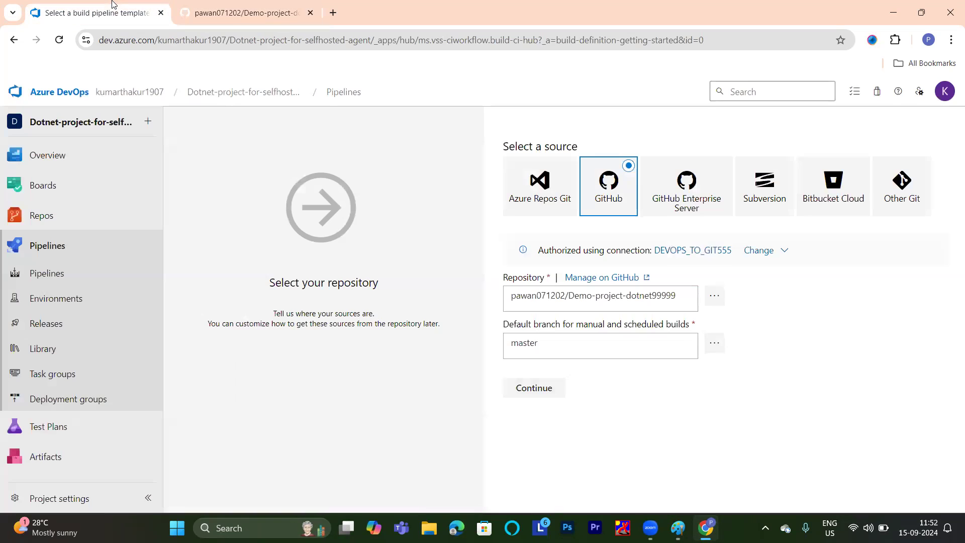
# Accept the repository and branch settings and apply the ASP.NET Core template to the pipeline.
pyautogui.click(536, 394)
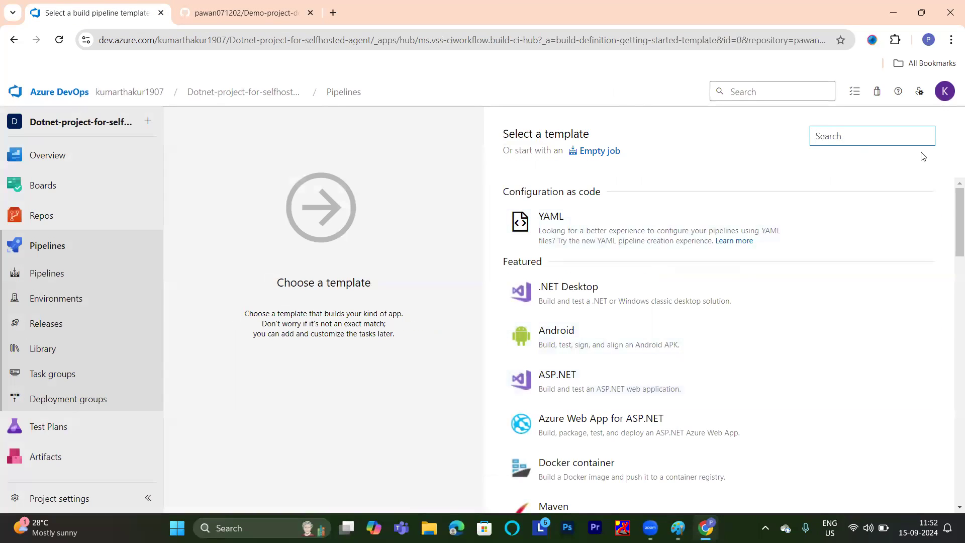
pyautogui.moveTo(952, 196); pyautogui.dragTo(952, 282)
pyautogui.click(582, 320)
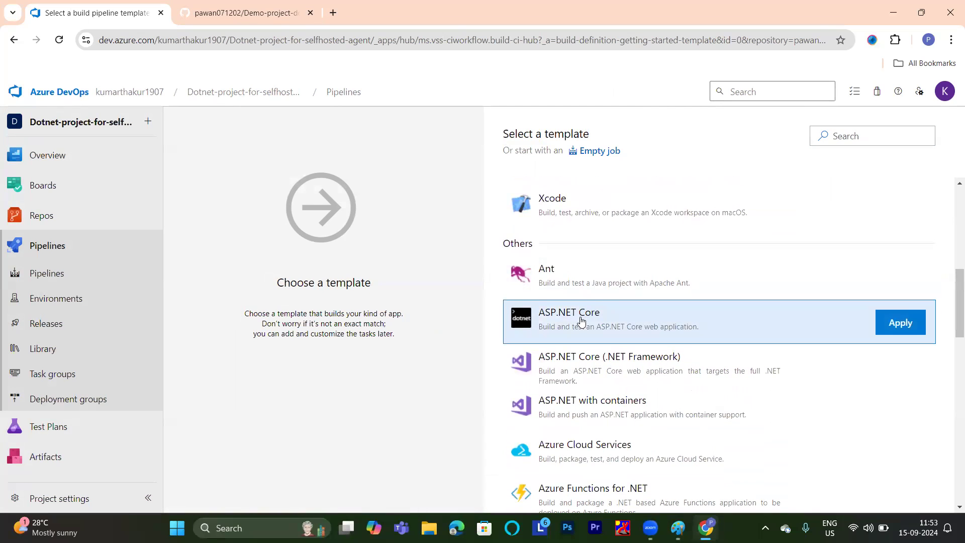
pyautogui.click(897, 320)
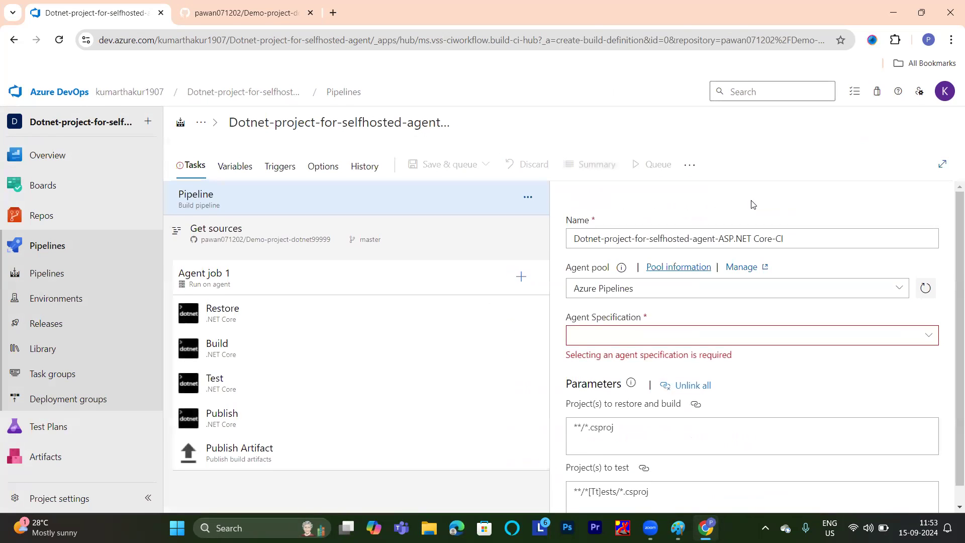
# Rename the pipeline as "Dotnet-project".
pyautogui.click(793, 236)
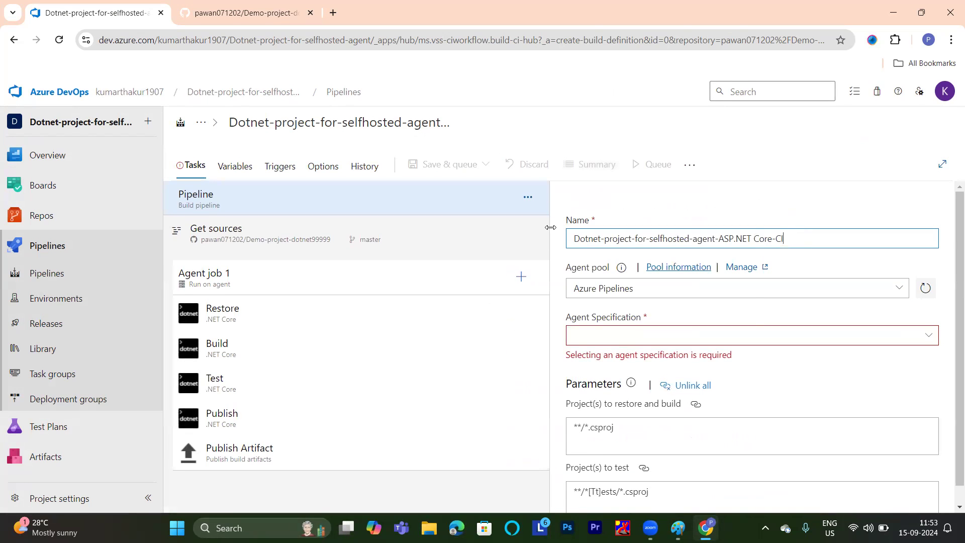
pyautogui.rightClick(551, 227)
pyautogui.click(801, 242)
pyautogui.moveTo(800, 239); pyautogui.dragTo(567, 245)
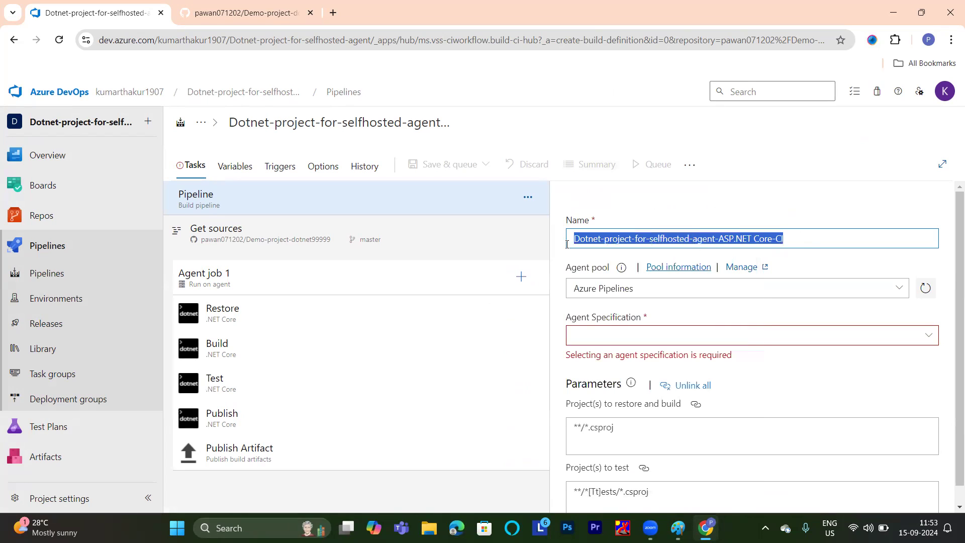
pyautogui.write('Dor')
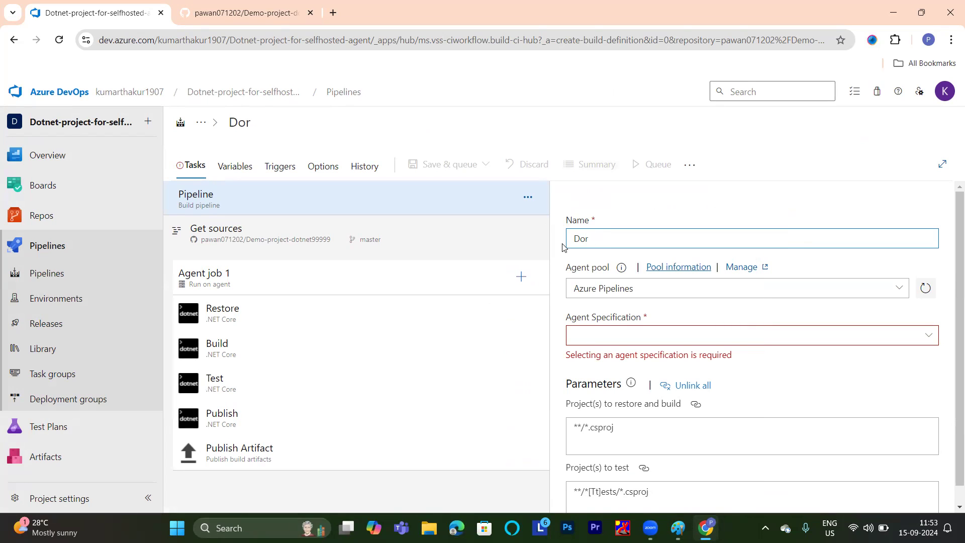
pyautogui.write('netnet-project')
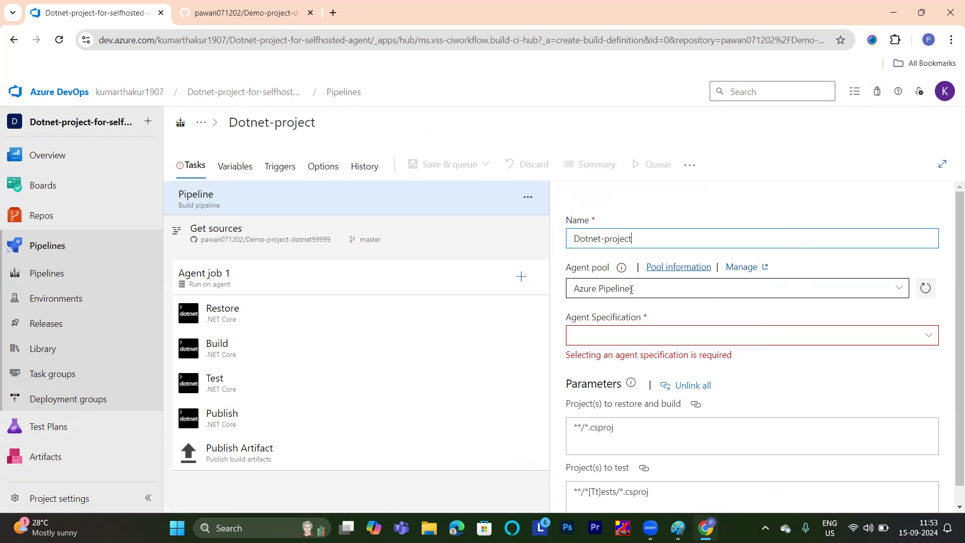
# Open the AWS Management Console from aws.amazon.com in a new browser tab and go to the EC2 dashboard.
pyautogui.click(336, 14)
pyautogui.click(511, 260)
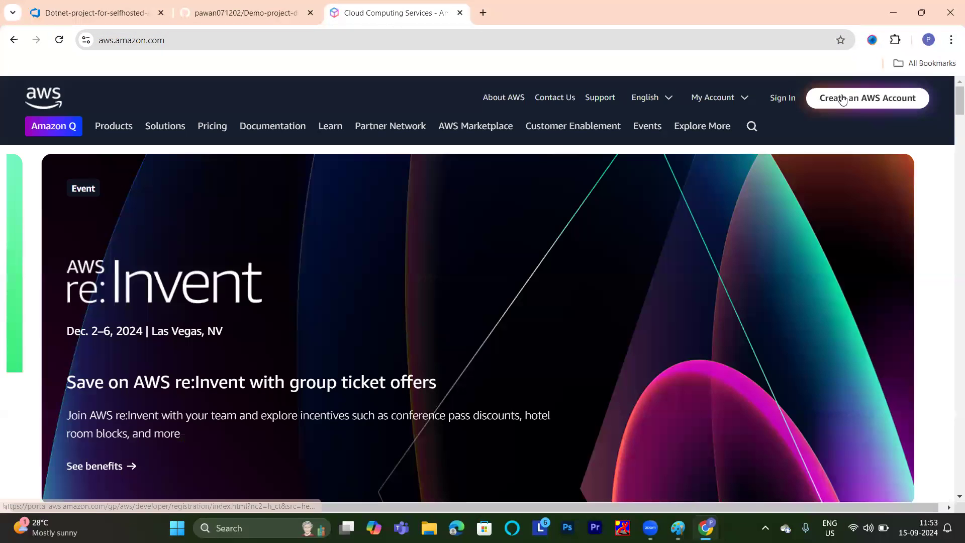
pyautogui.click(845, 98)
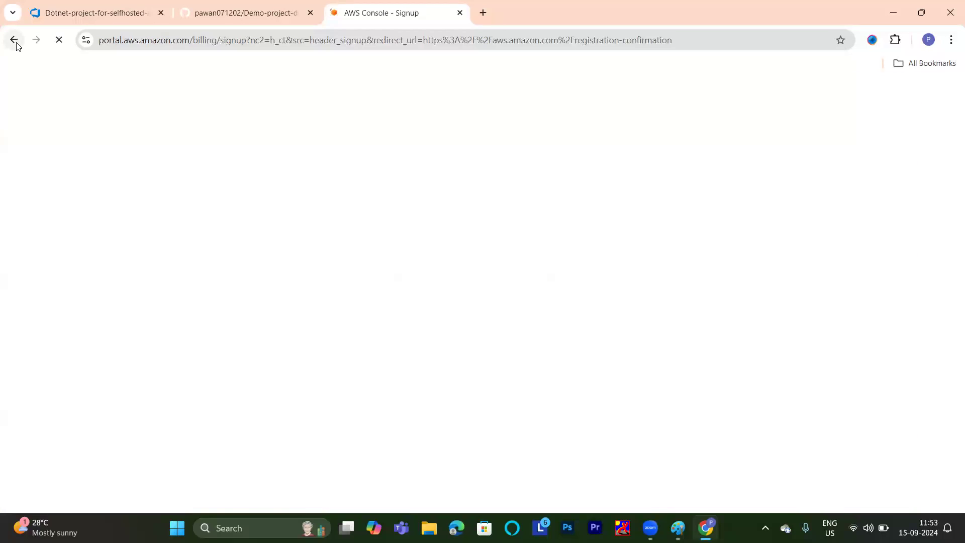
pyautogui.click(14, 40)
pyautogui.click(787, 98)
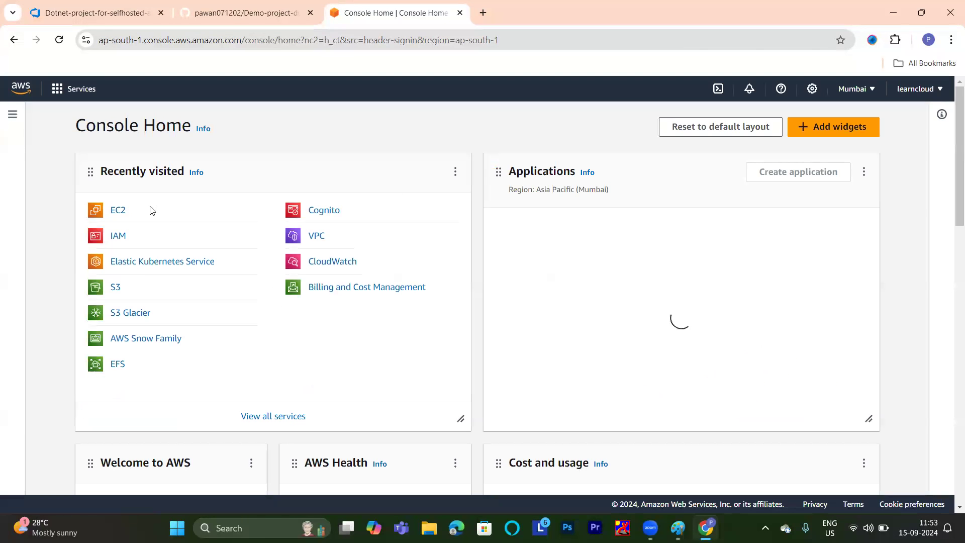
pyautogui.click(112, 210)
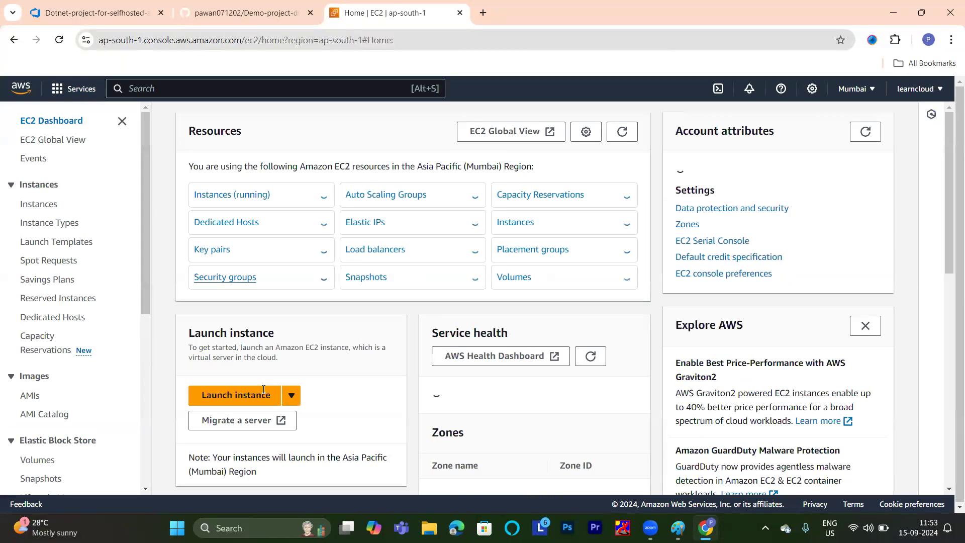
# Begin launching a new EC2 instance and name it "agent-server".
pyautogui.click(247, 399)
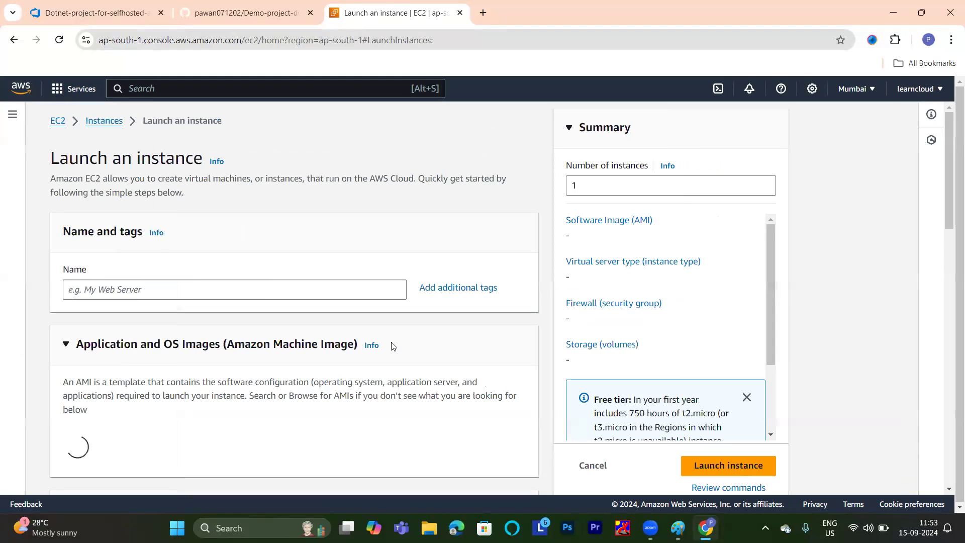
pyautogui.click(324, 286)
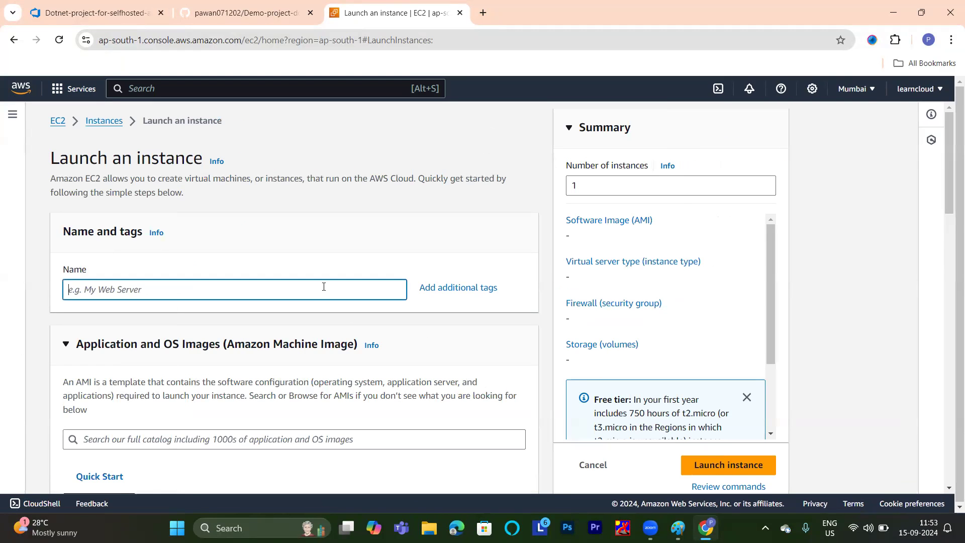
pyautogui.write('agent')
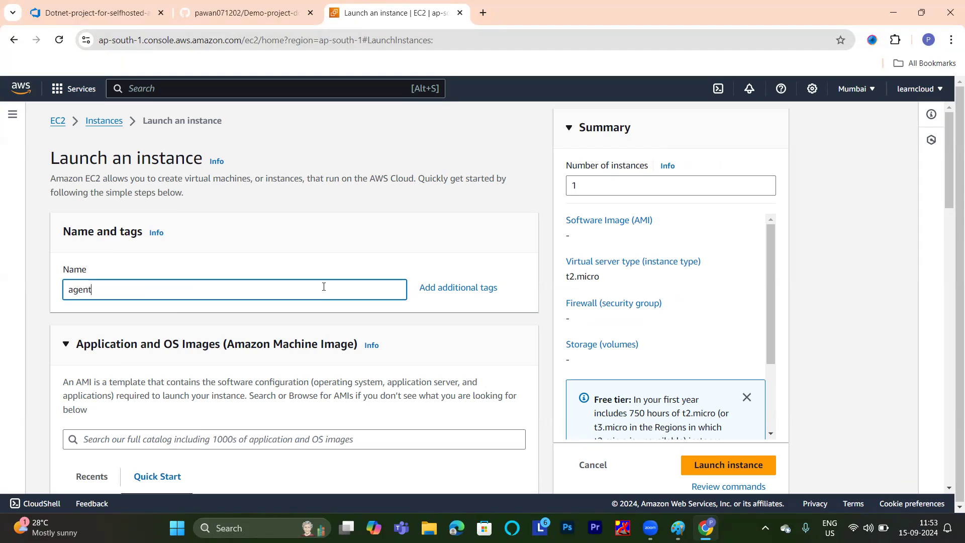
pyautogui.write('-server')
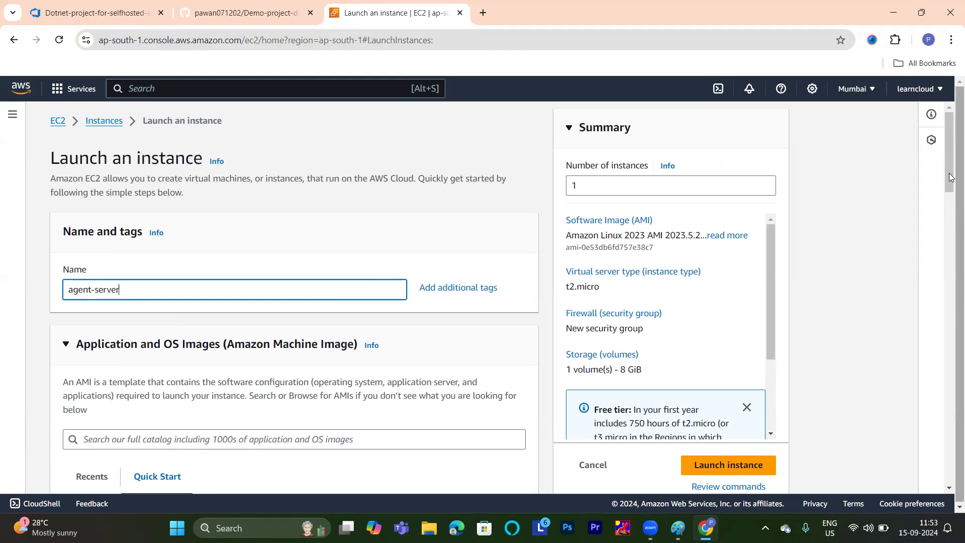
# Choose Ubuntu Server 22.04 LTS (HVM), SSD Volume Type as the instance's machine image.
pyautogui.moveTo(952, 151); pyautogui.dragTo(951, 224)
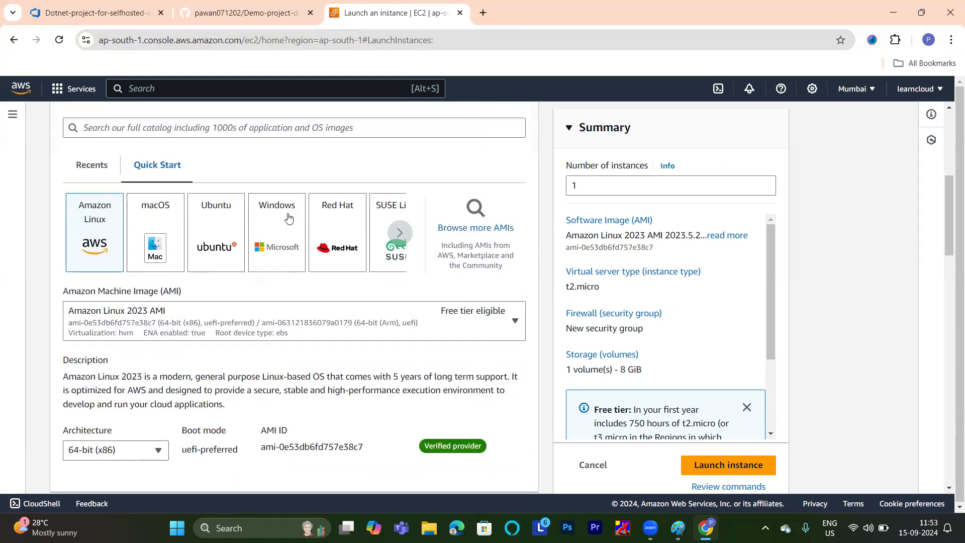
pyautogui.click(238, 225)
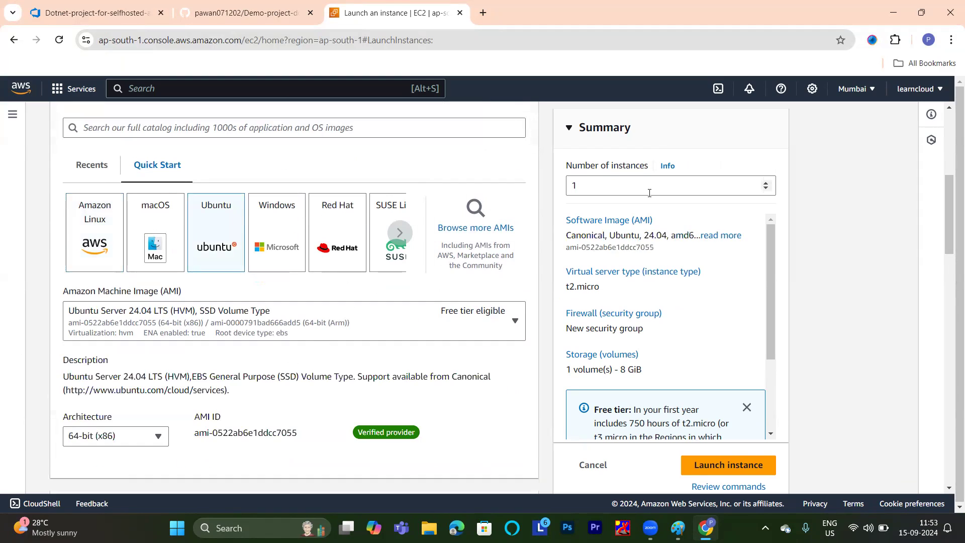
pyautogui.moveTo(951, 187); pyautogui.dragTo(951, 213)
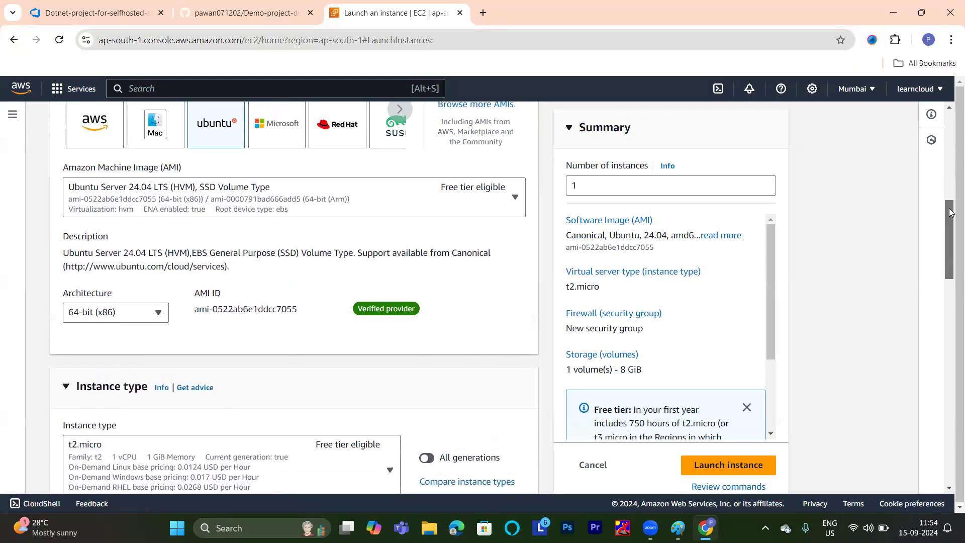
pyautogui.click(501, 196)
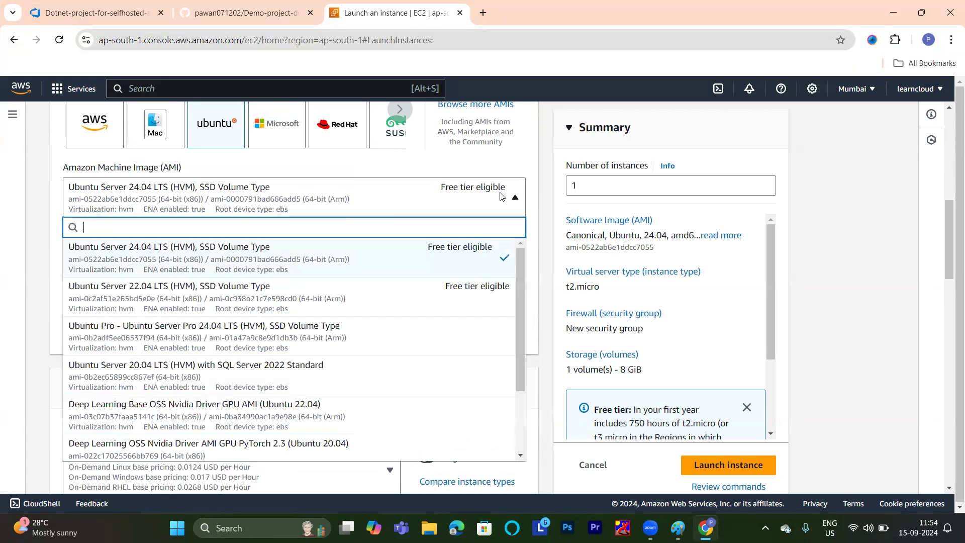
pyautogui.click(234, 296)
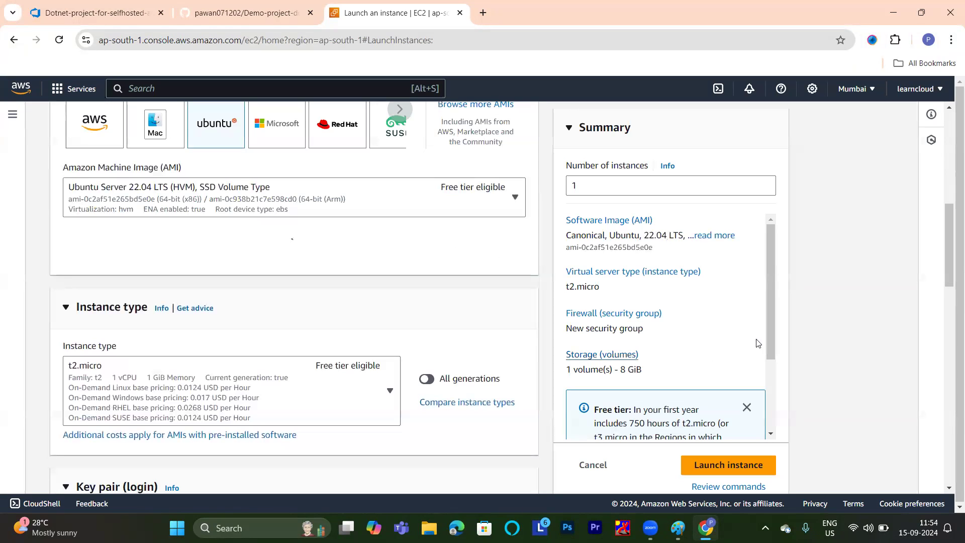
# Create a new RSA key pair named "agent-key" in .pem format for logging in to the instance.
pyautogui.moveTo(950, 226)
pyautogui.mouseDown()
pyautogui.moveTo(951, 246)
pyautogui.moveTo(951, 228)
pyautogui.mouseUp()
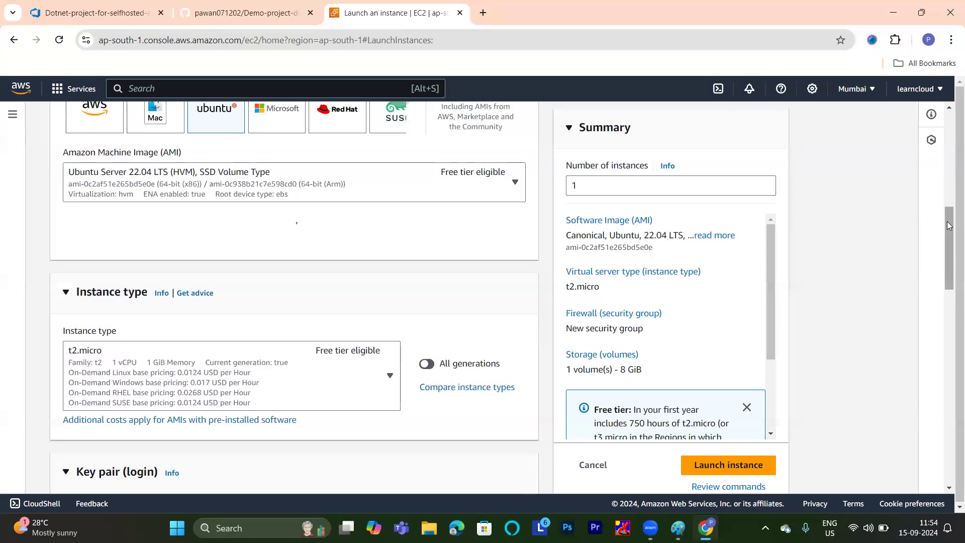
pyautogui.moveTo(949, 225); pyautogui.dragTo(950, 291)
pyautogui.click(481, 258)
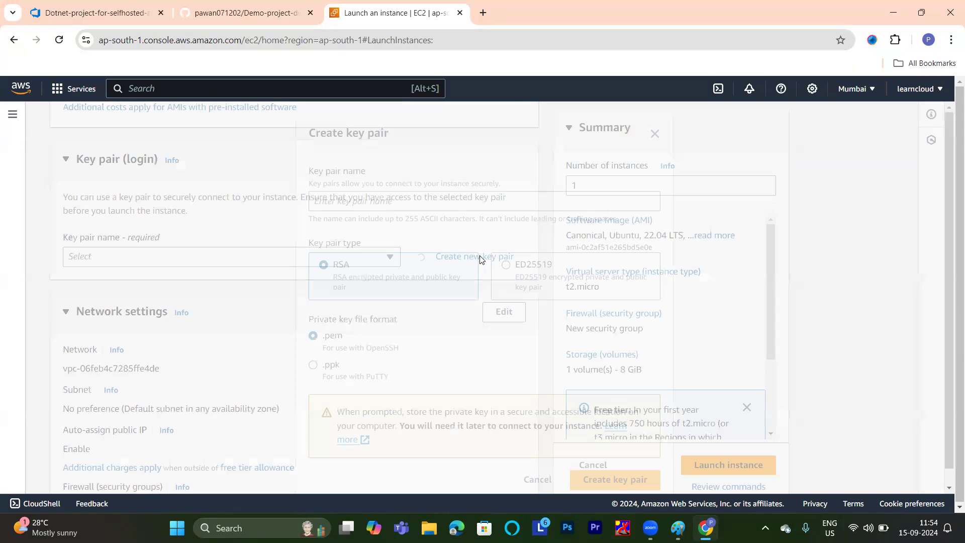
pyautogui.click(399, 197)
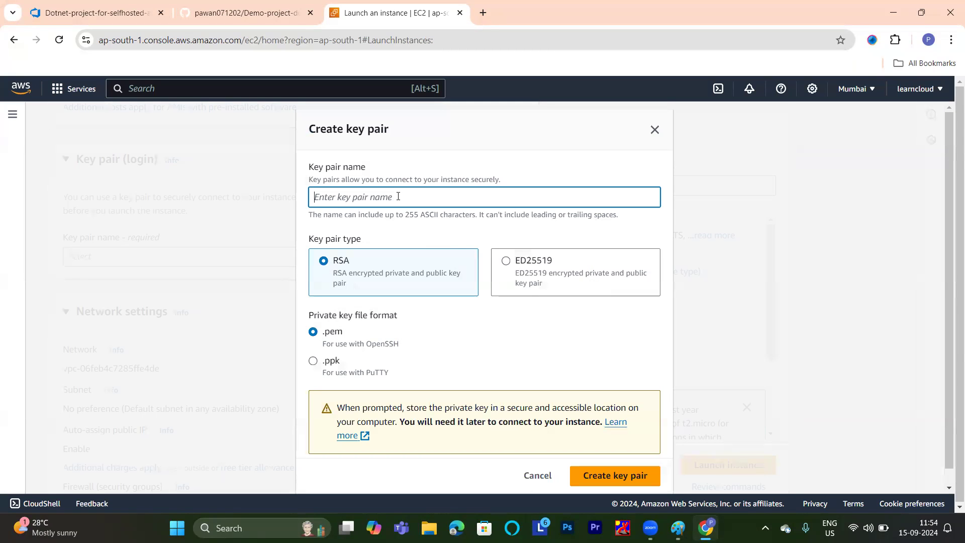
pyautogui.write('agent-key')
pyautogui.scroll(-1, 952, 259)
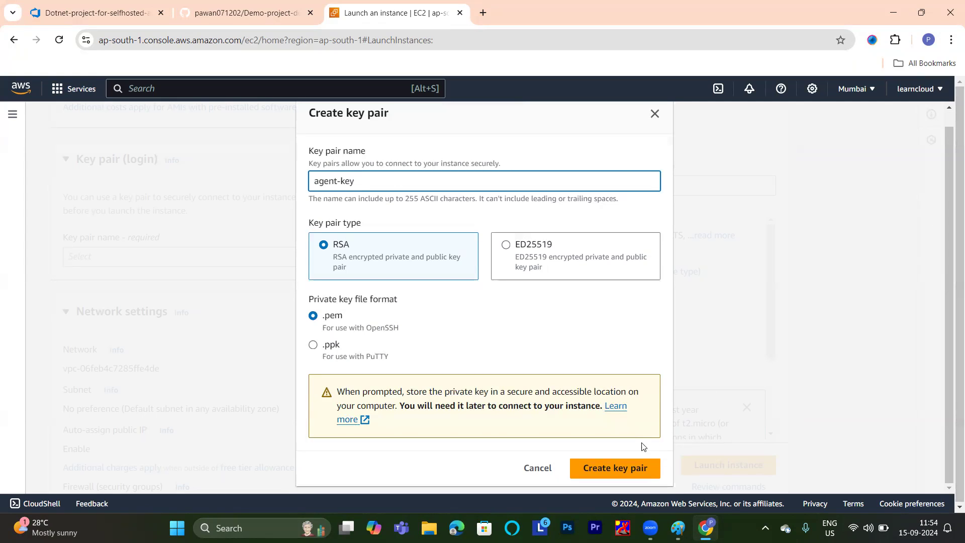
pyautogui.click(652, 466)
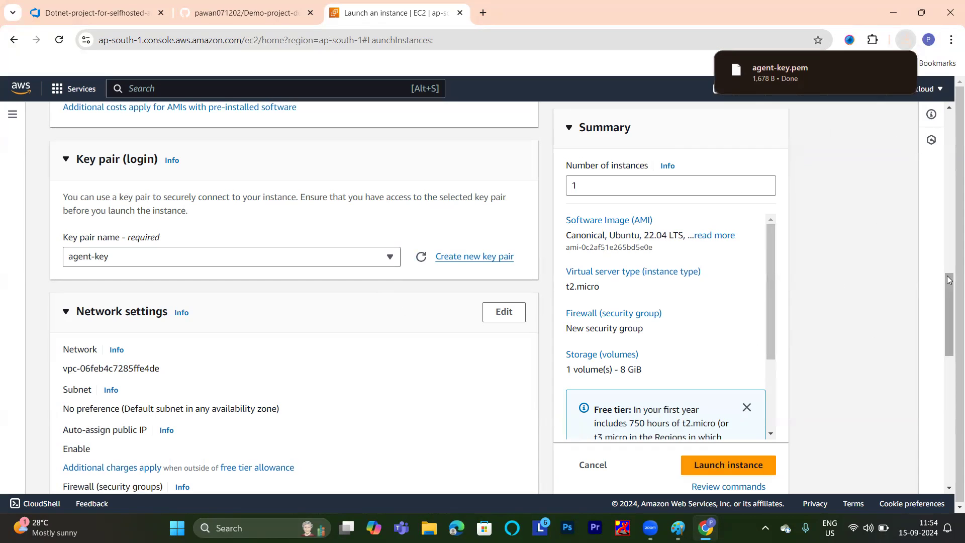
pyautogui.moveTo(949, 282); pyautogui.dragTo(951, 190)
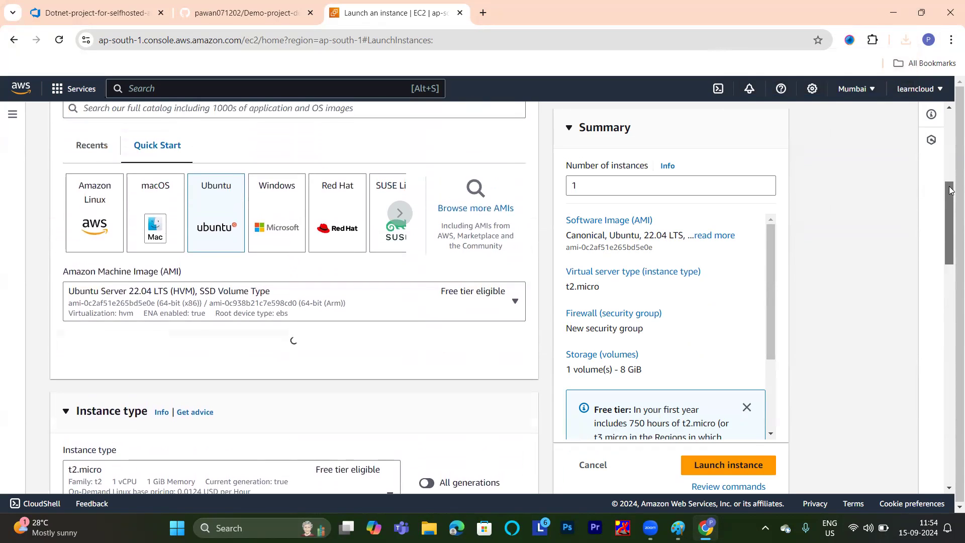
pyautogui.click(512, 302)
pyautogui.click(512, 304)
pyautogui.click(512, 305)
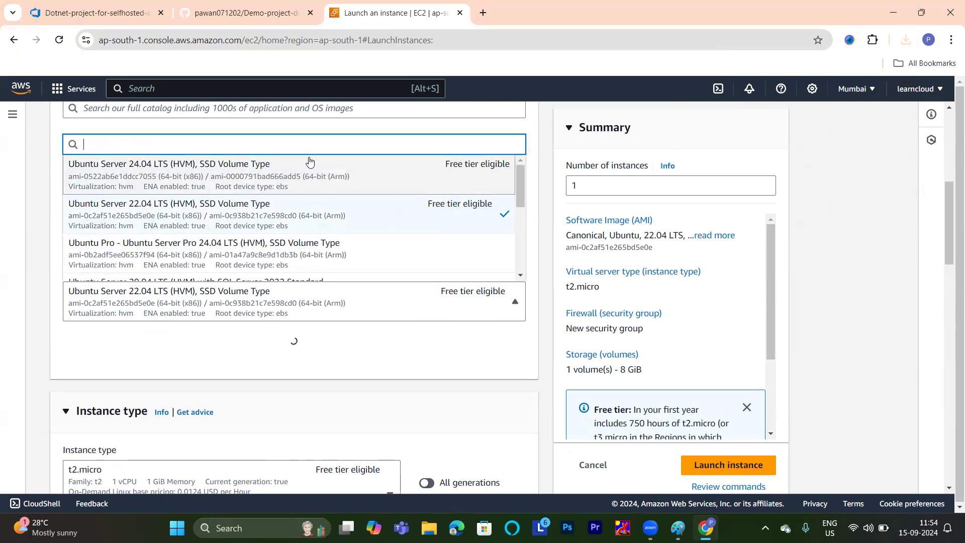
pyautogui.click(329, 206)
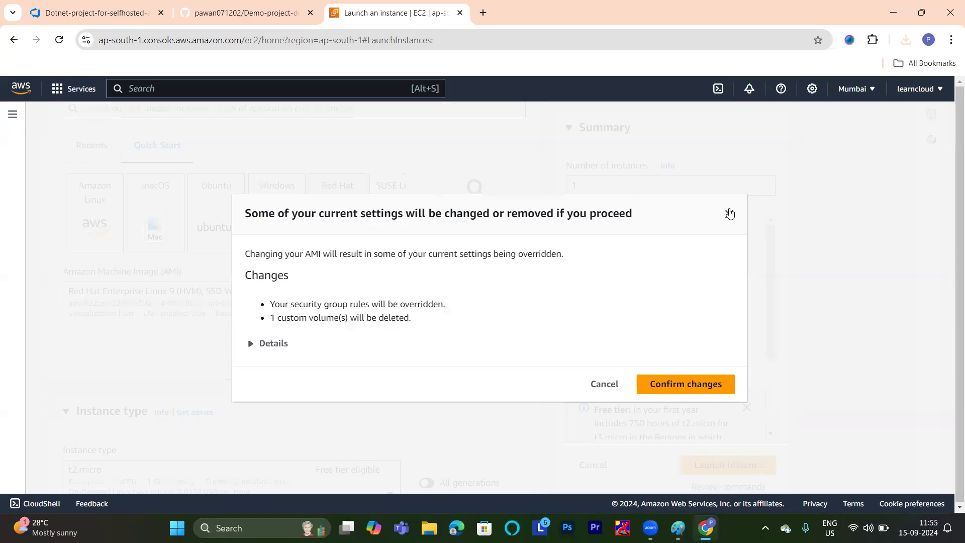
pyautogui.click(729, 213)
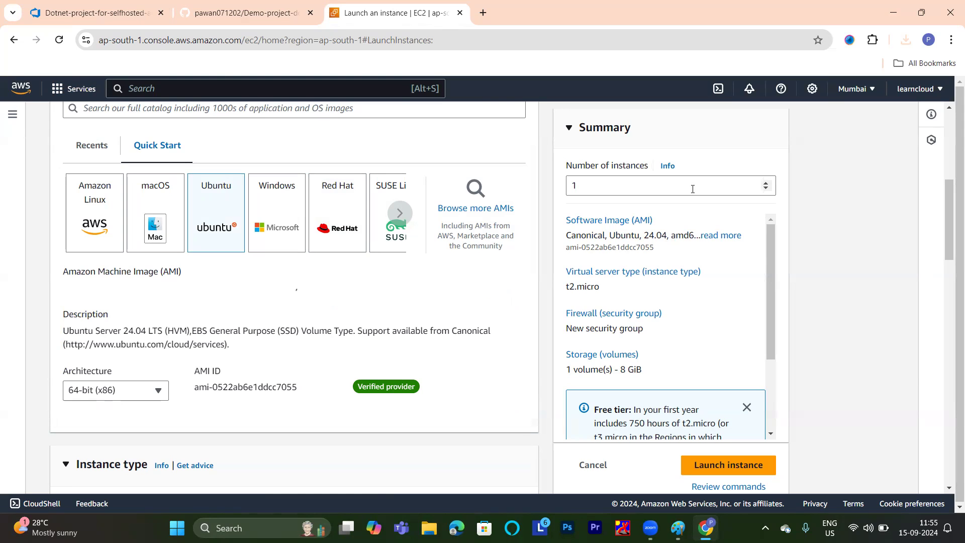
# Reload the instance launch form to start over and name the instance "agent-server".
pyautogui.click(59, 39)
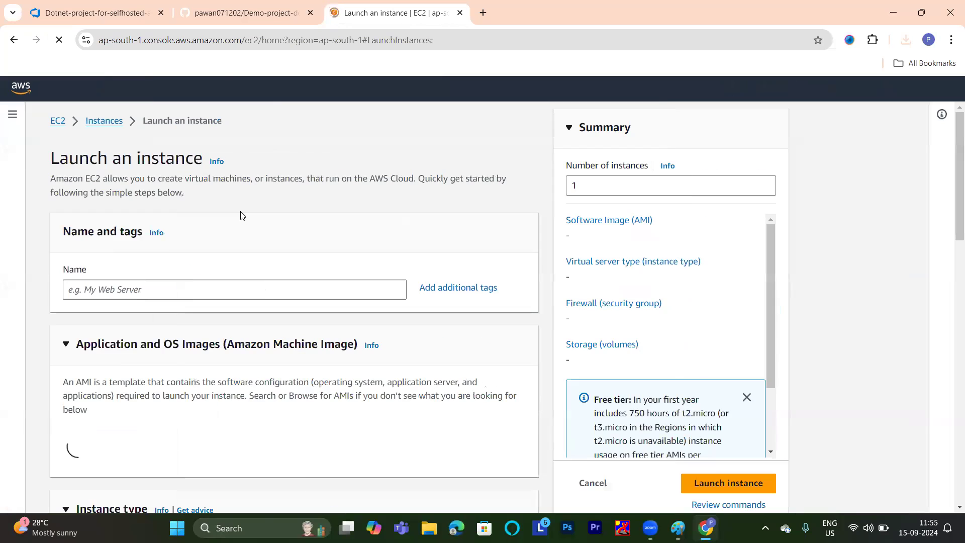
pyautogui.click(173, 291)
pyautogui.write('agent-server')
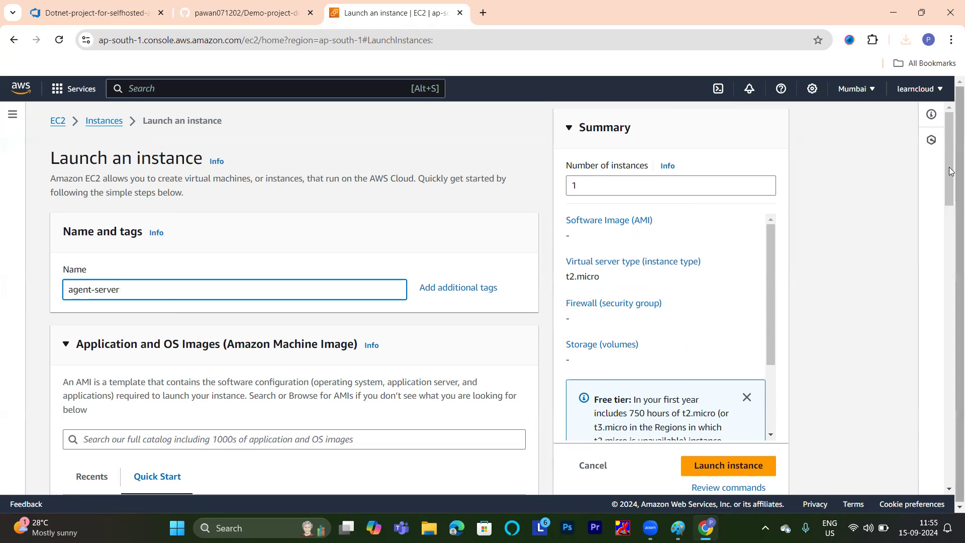
# Choose Ubuntu Server 22.04 LTS (HVM), SSD Volume Type as the machine image for the restarted instance setup.
pyautogui.click(952, 233)
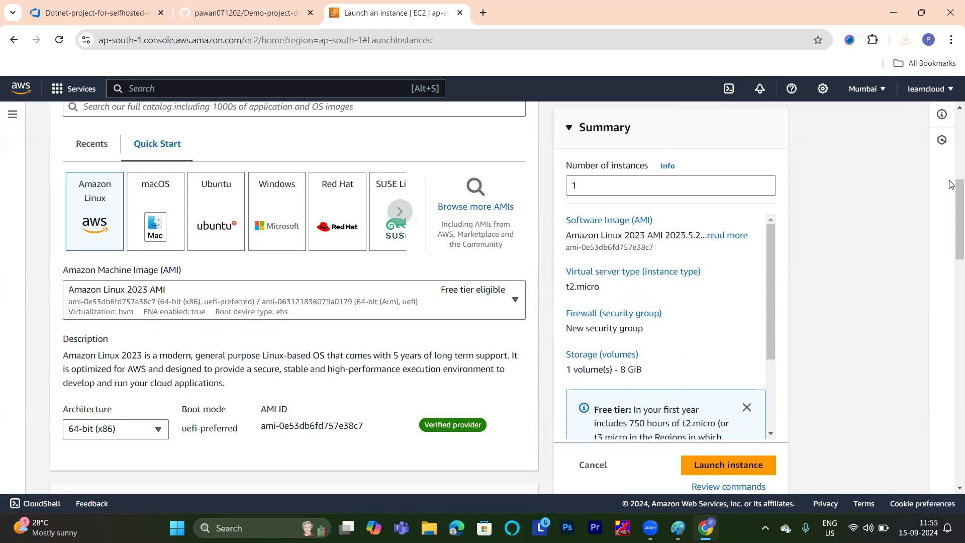
pyautogui.click(229, 215)
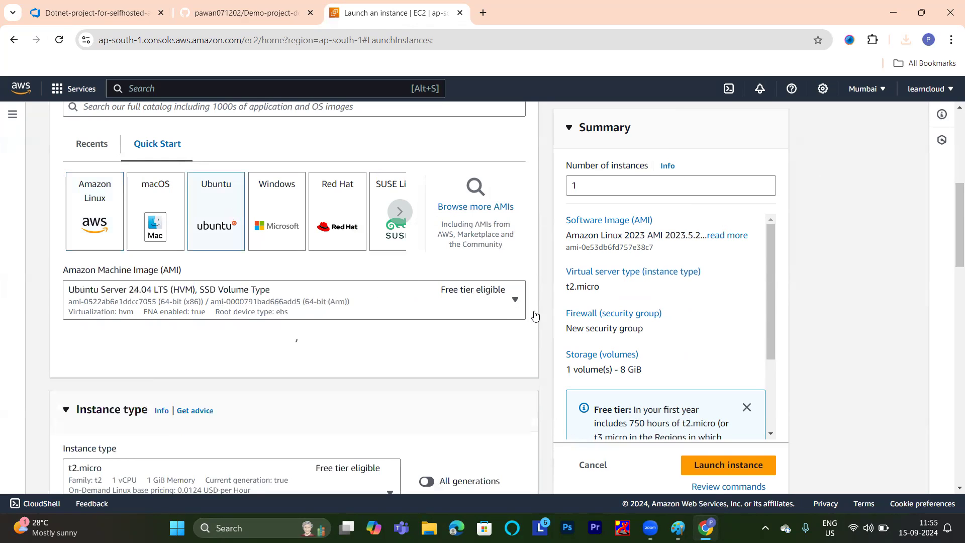
pyautogui.click(515, 301)
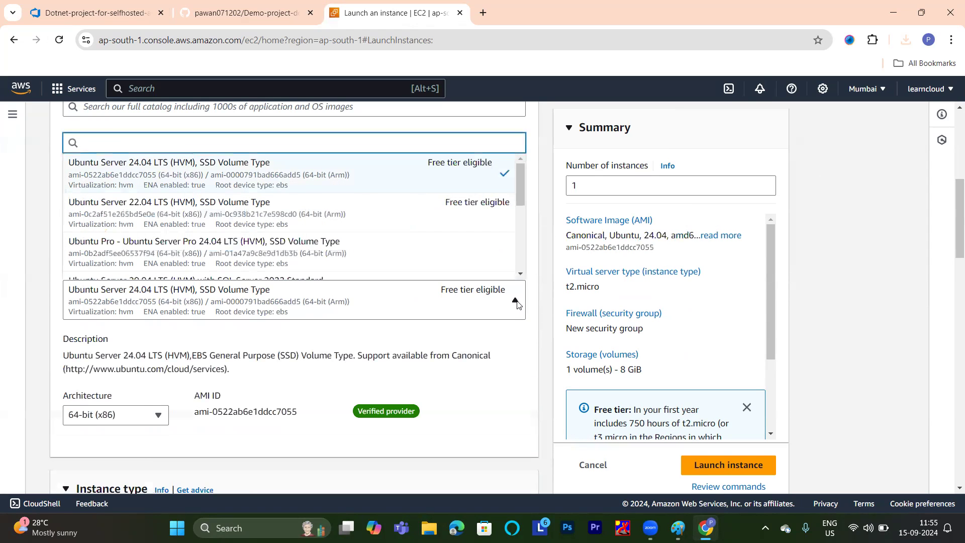
pyautogui.click(262, 210)
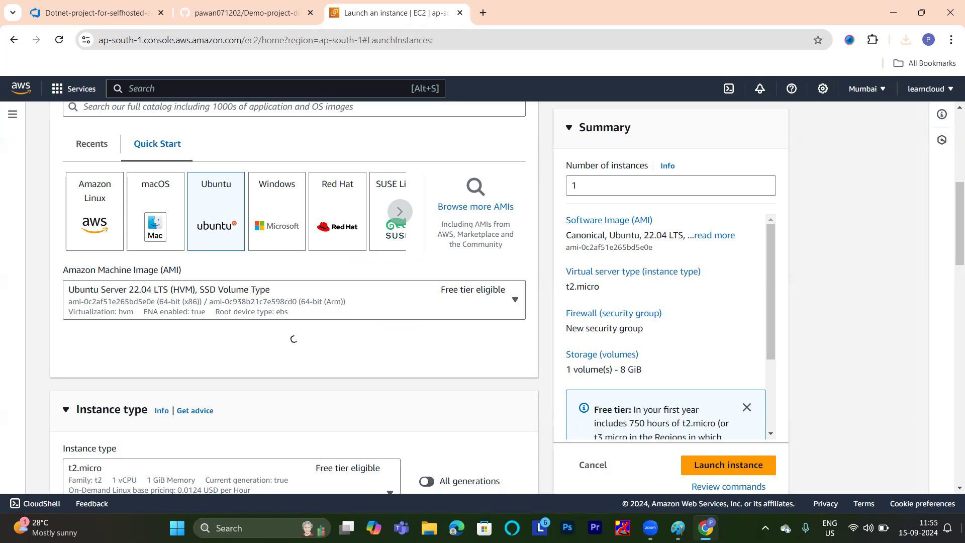
# Create a new RSA key pair named "agent-key-class" in .pem format for logging in to the instance.
pyautogui.scroll(-5, 496, 322)
pyautogui.scroll(-4, 496, 322)
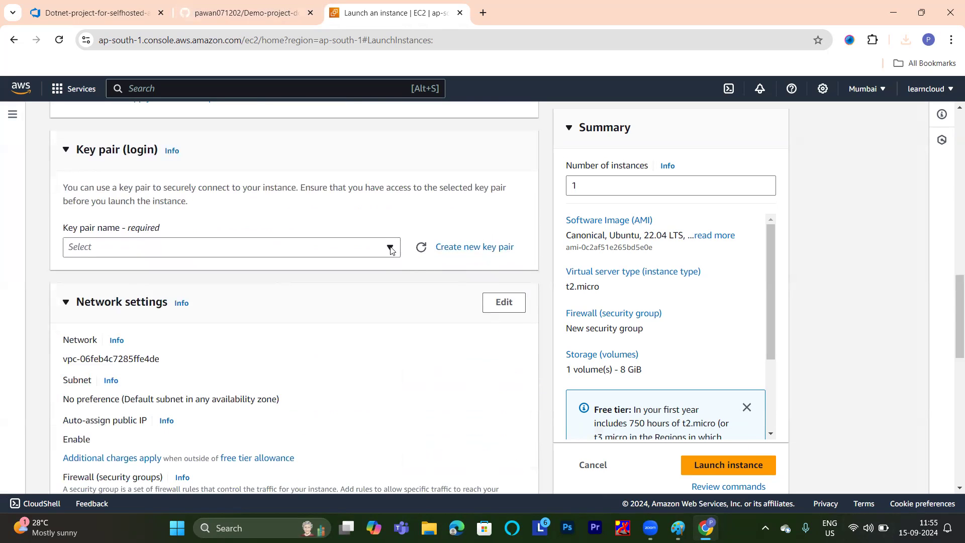
pyautogui.click(391, 249)
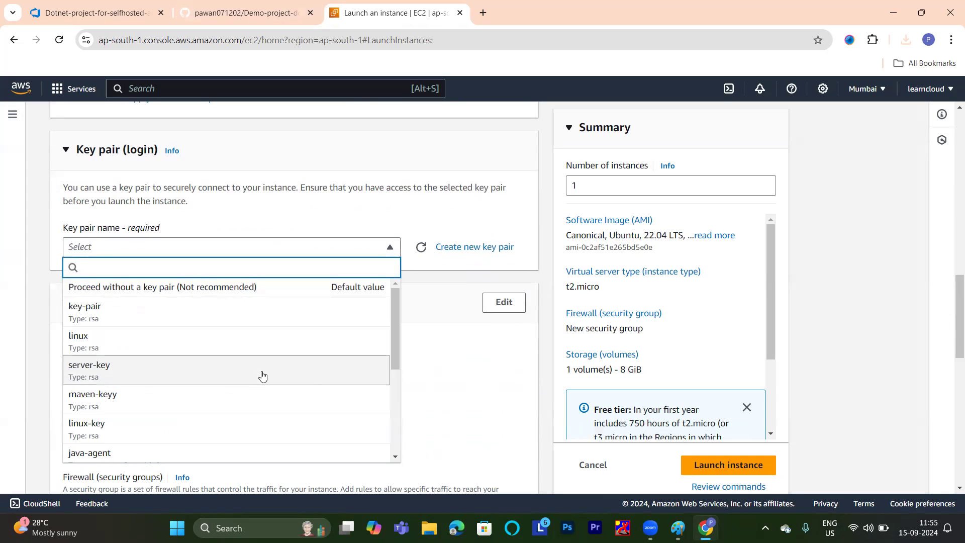
pyautogui.scroll(-4, 153, 378)
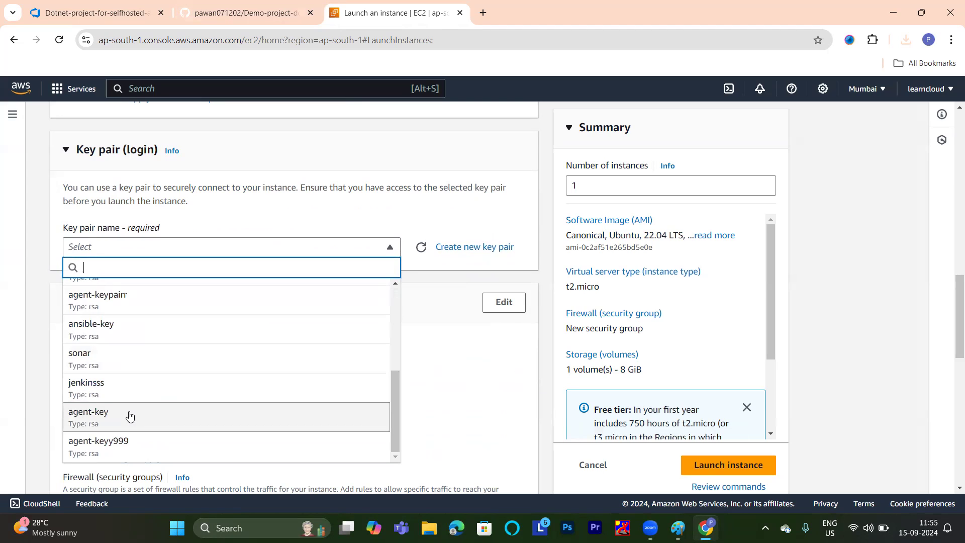
pyautogui.click(498, 249)
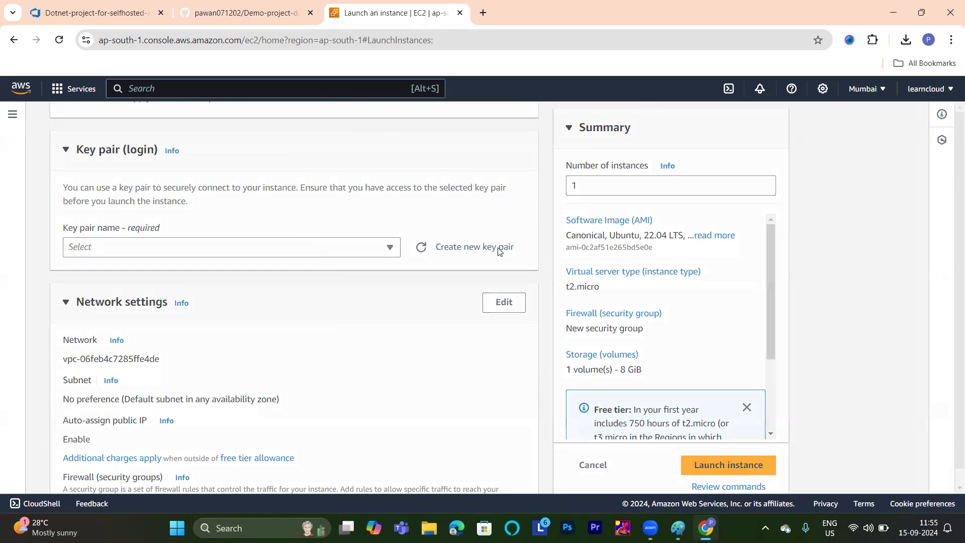
pyautogui.click(458, 195)
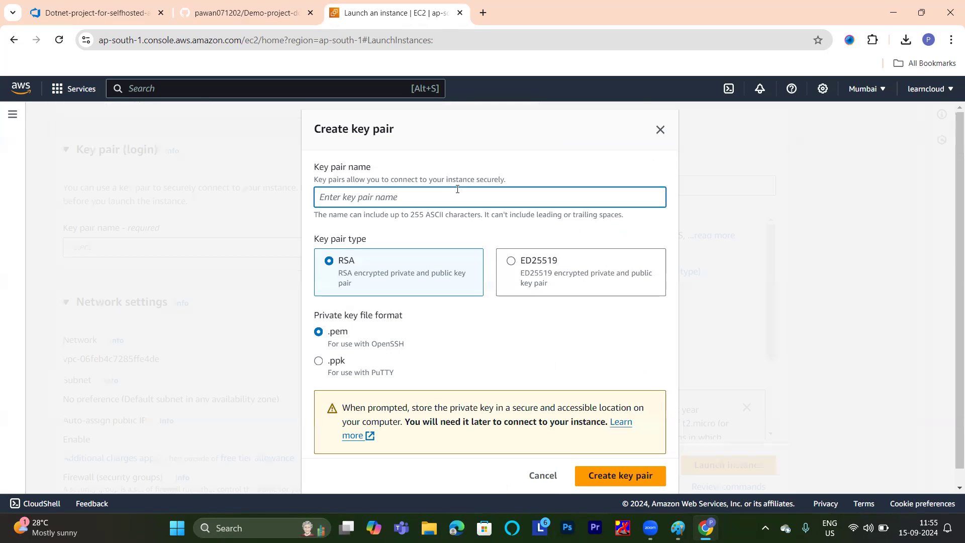
pyautogui.write('agent-key')
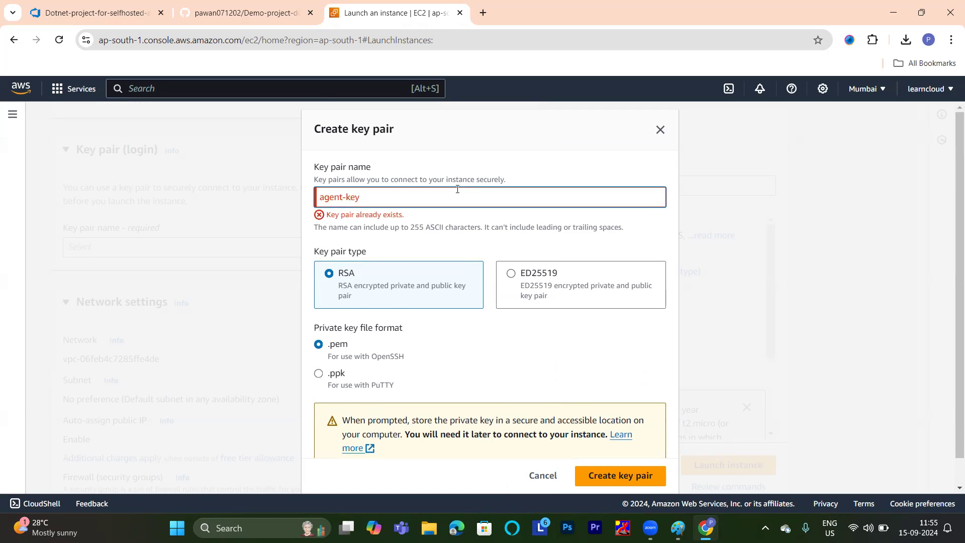
pyautogui.write('-class')
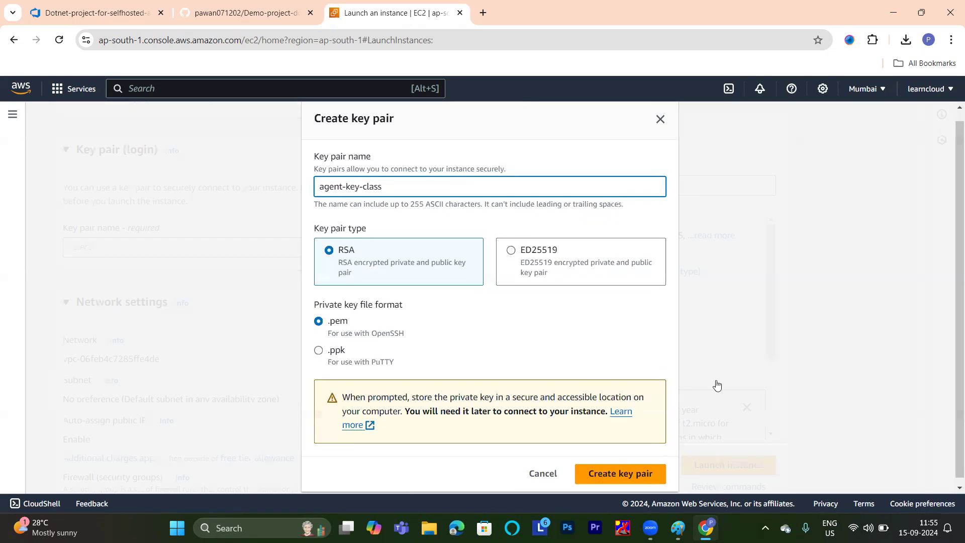
pyautogui.scroll(-1, 715, 383)
pyautogui.click(660, 466)
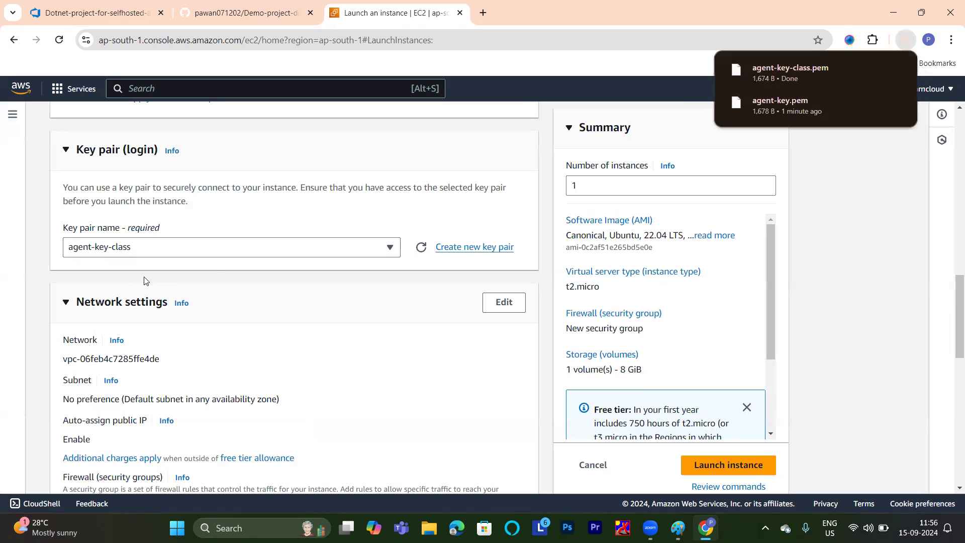
# Launch the instance with the default network and storage settings, and open the list of running EC2 instances.
pyautogui.scroll(-6, 217, 261)
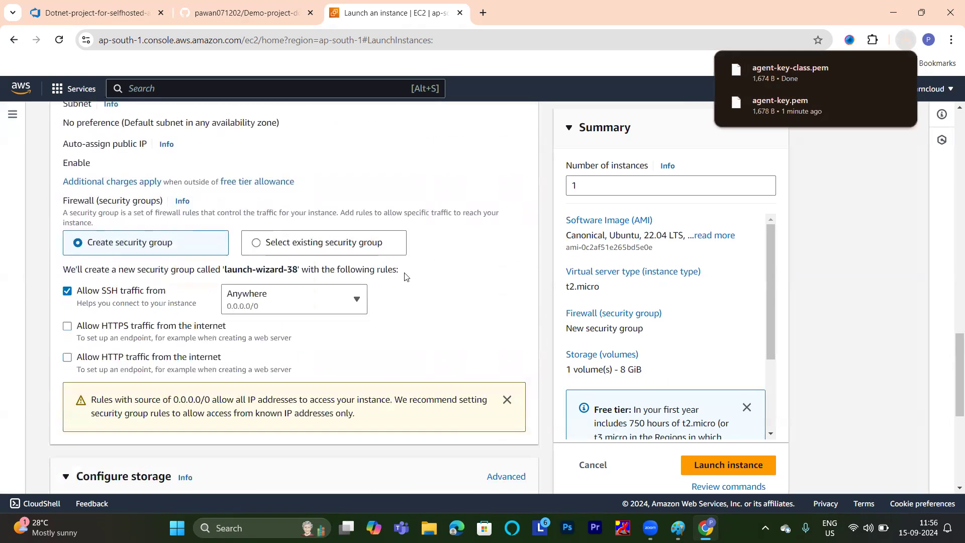
pyautogui.click(714, 465)
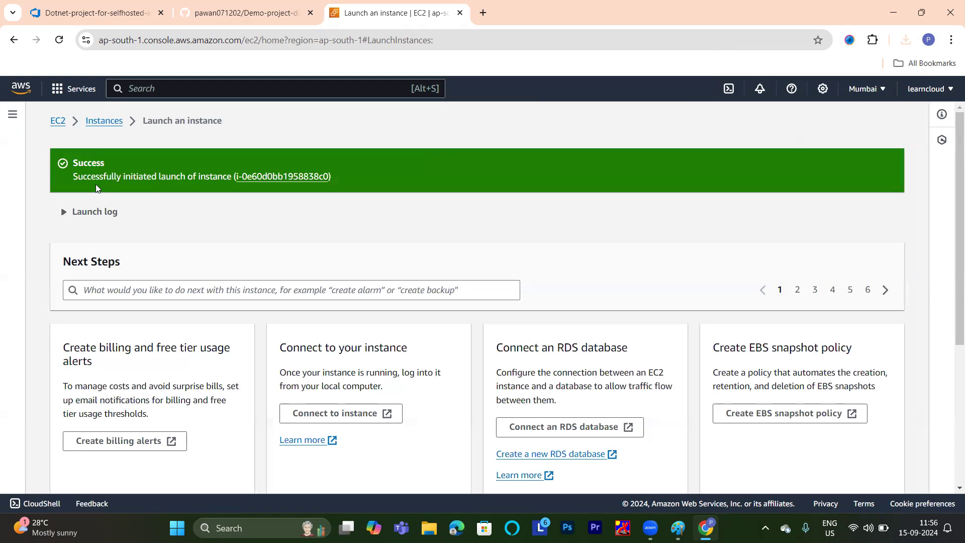
pyautogui.click(59, 123)
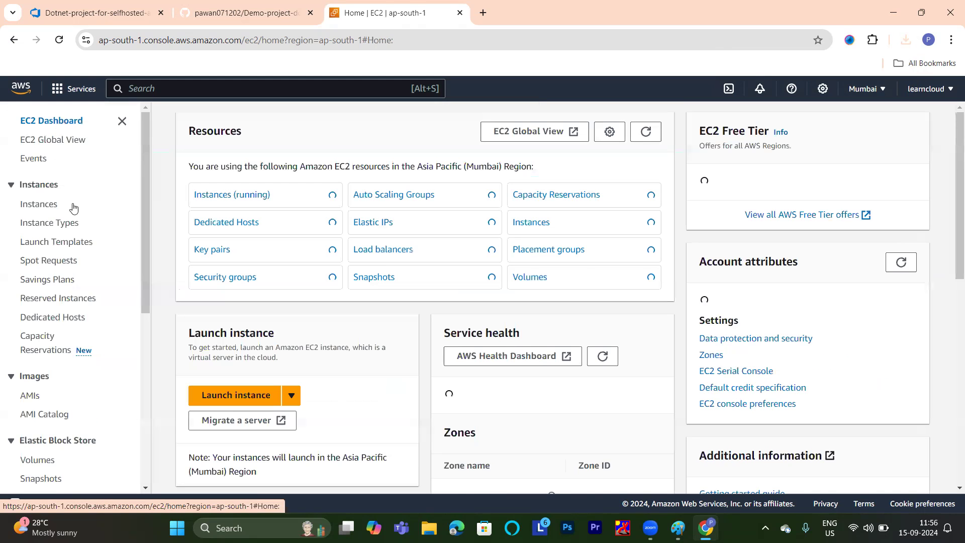
pyautogui.click(254, 195)
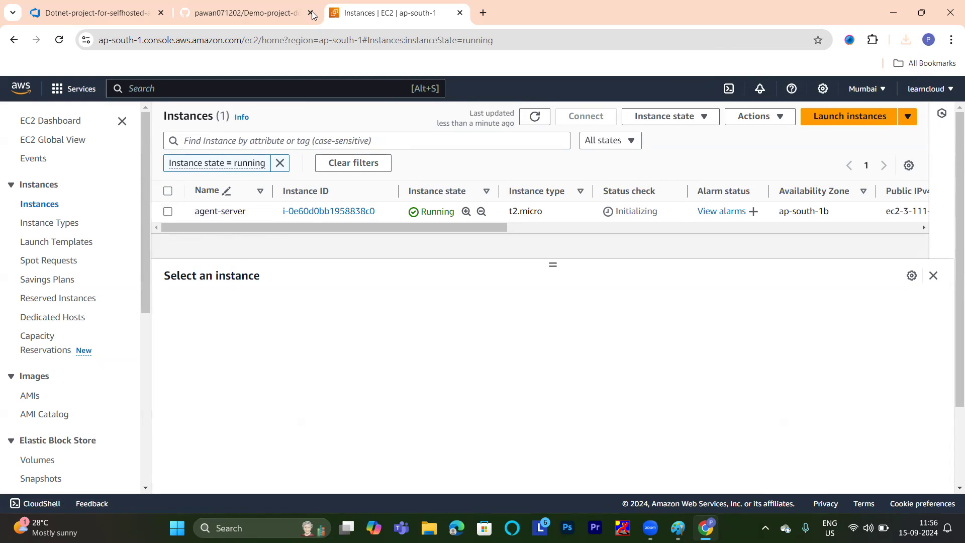
# Switch to Azure DevOps, leave the unsaved pipeline, and open the agent pools in the organization settings.
pyautogui.click(282, 7)
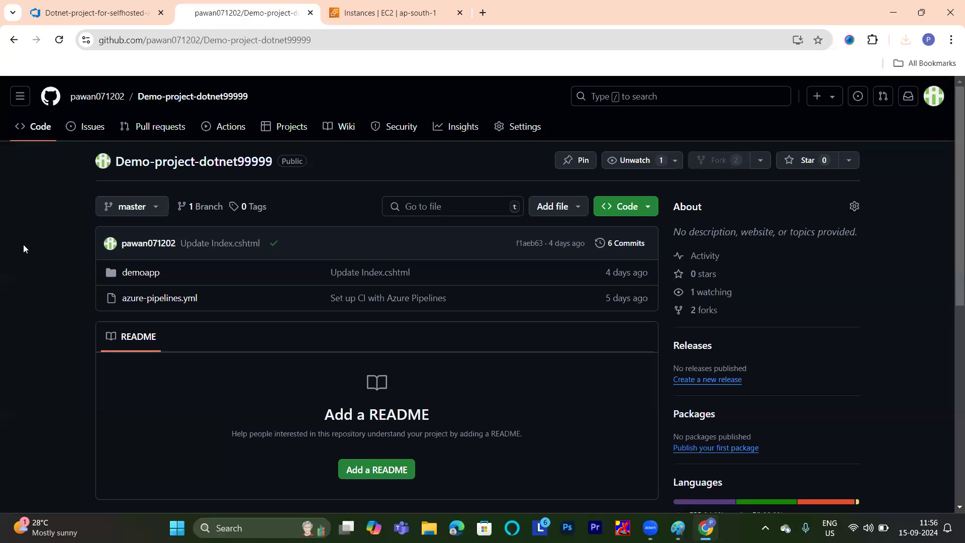
pyautogui.click(112, 14)
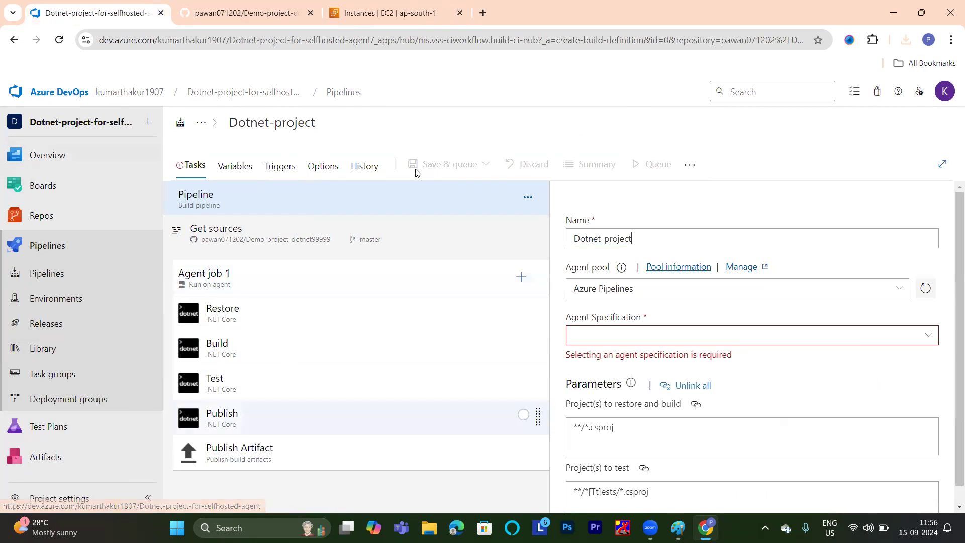
pyautogui.click(117, 97)
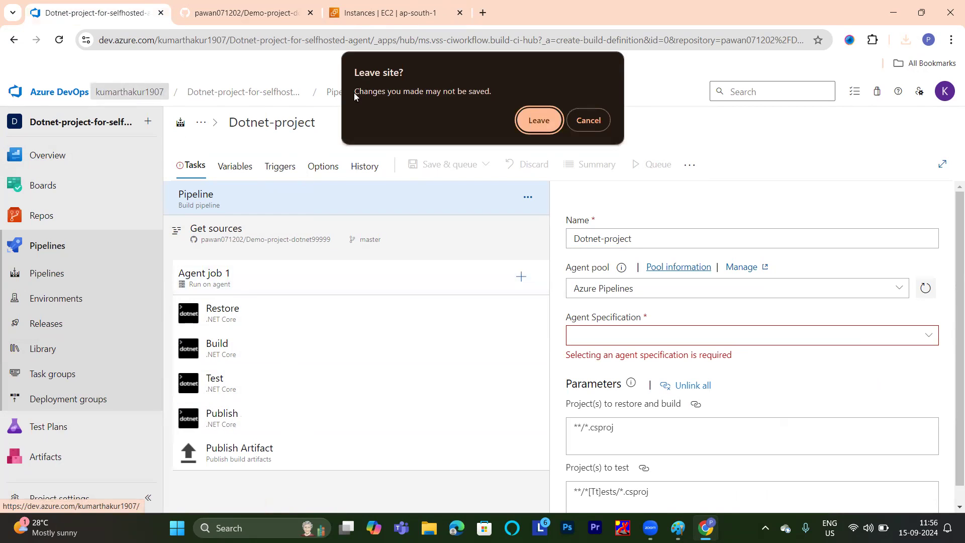
pyautogui.click(539, 120)
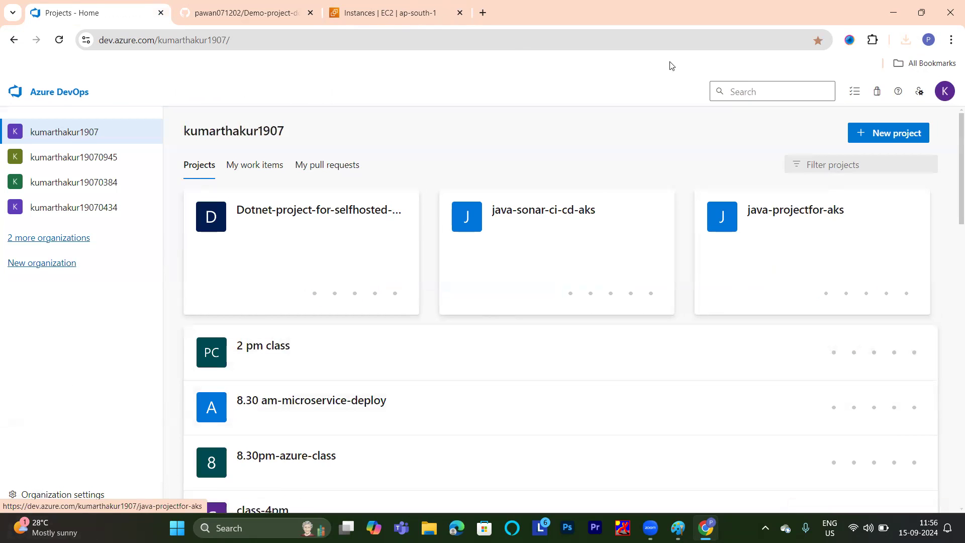
pyautogui.click(64, 497)
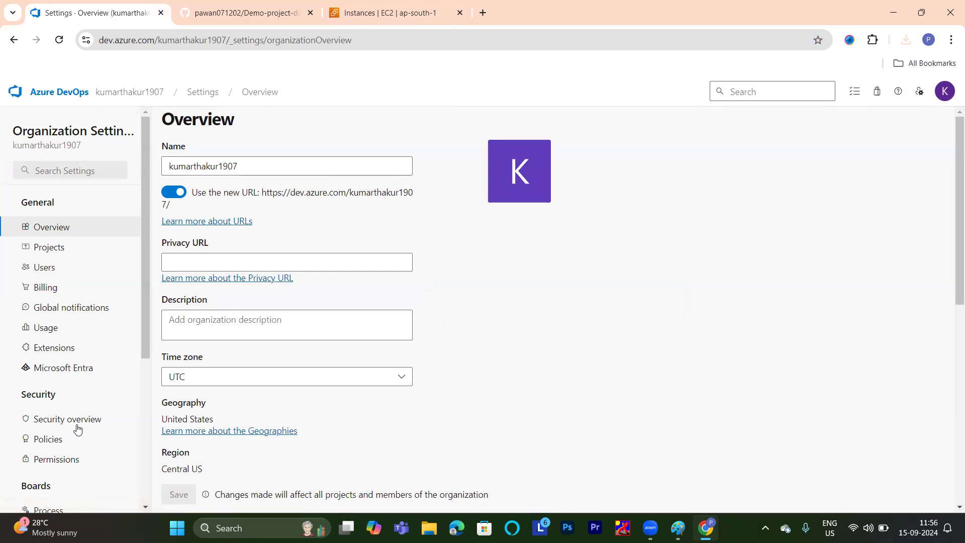
pyautogui.scroll(-5, 77, 428)
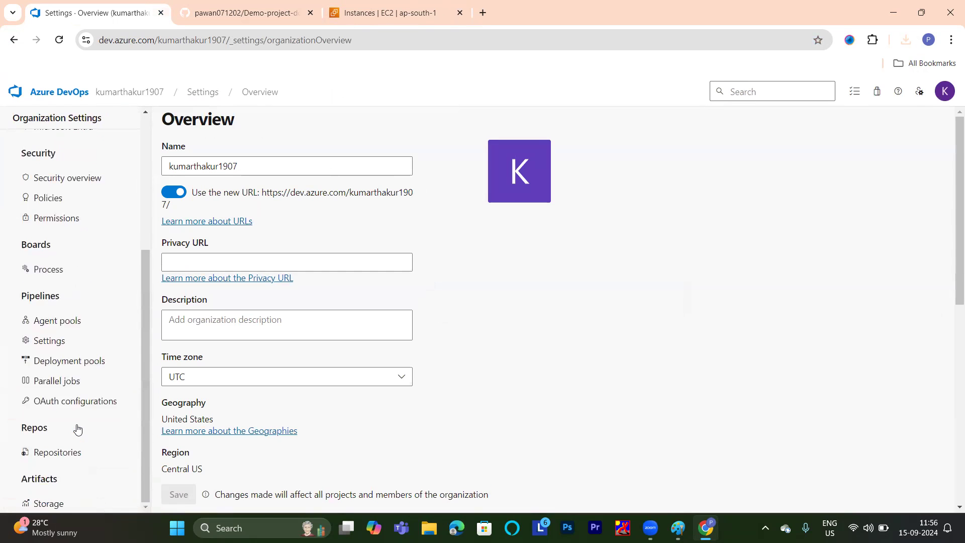
pyautogui.click(58, 326)
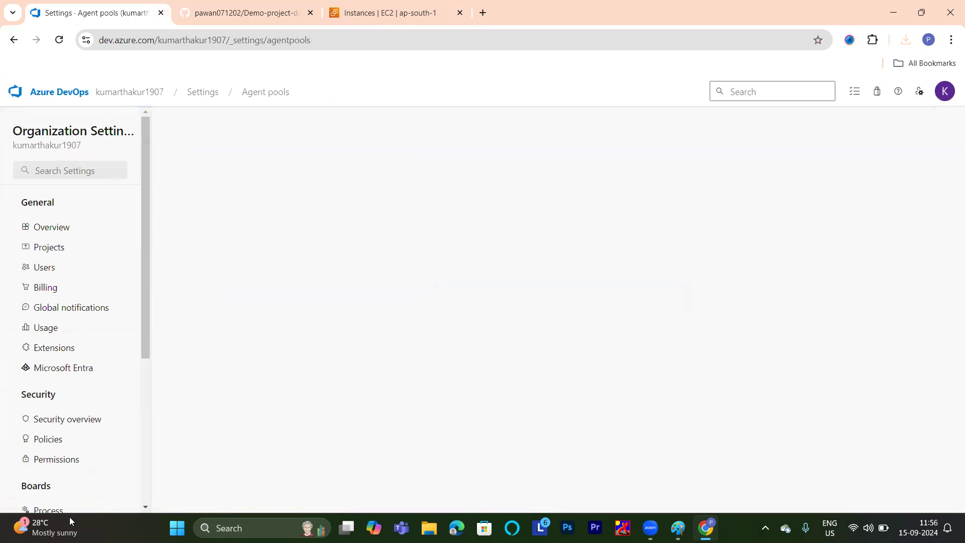
# Add a self-hosted agent pool named "classpool01" with auto-provisioning in all projects.
pyautogui.click(905, 134)
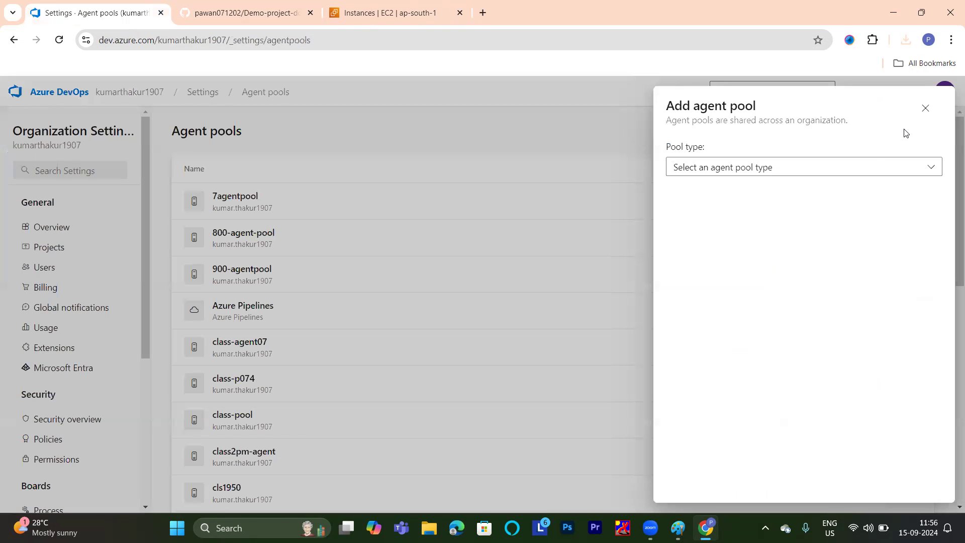
pyautogui.click(765, 172)
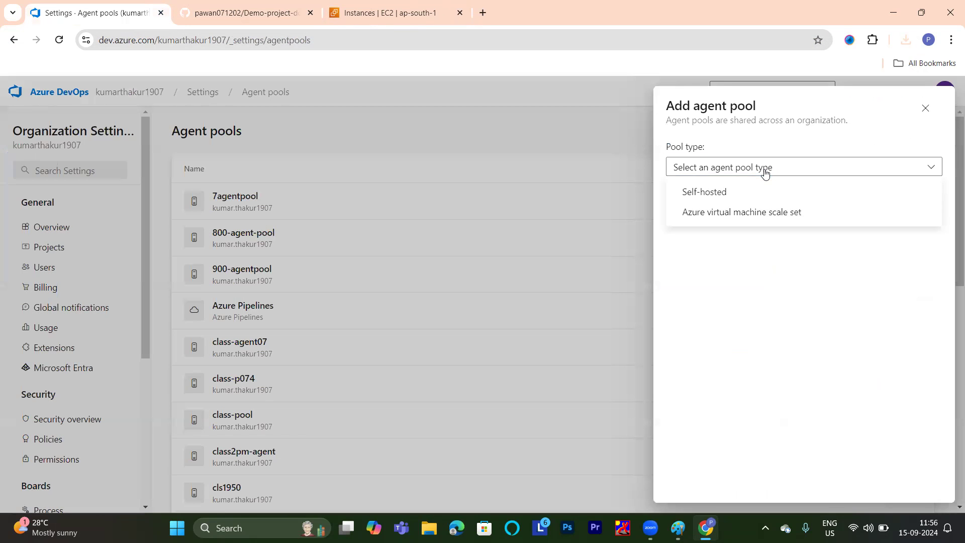
pyautogui.click(725, 194)
pyautogui.click(714, 241)
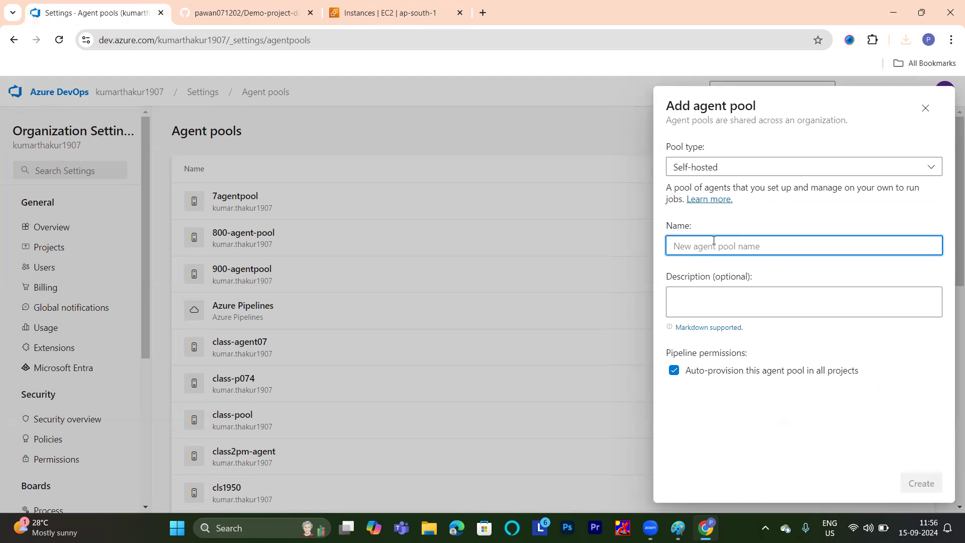
pyautogui.write('recr')
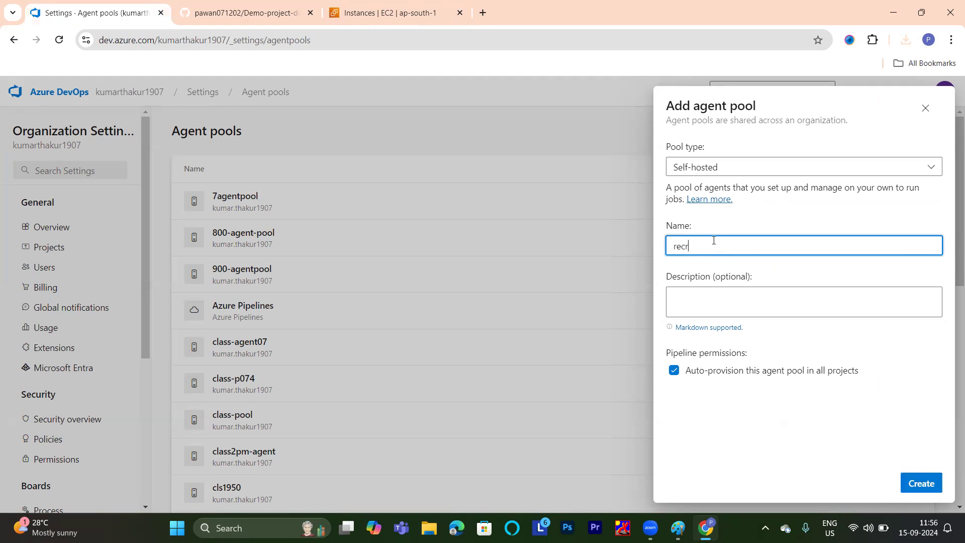
pyautogui.write('c')
pyautogui.press('BackSpace')
pyautogui.press('BackSpace')
pyautogui.press('BackSpace')
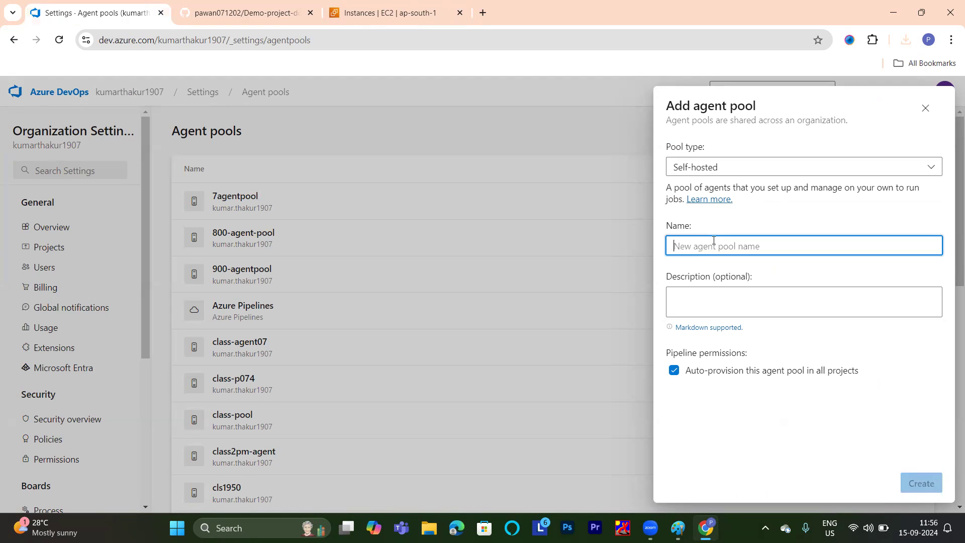
pyautogui.write('class')
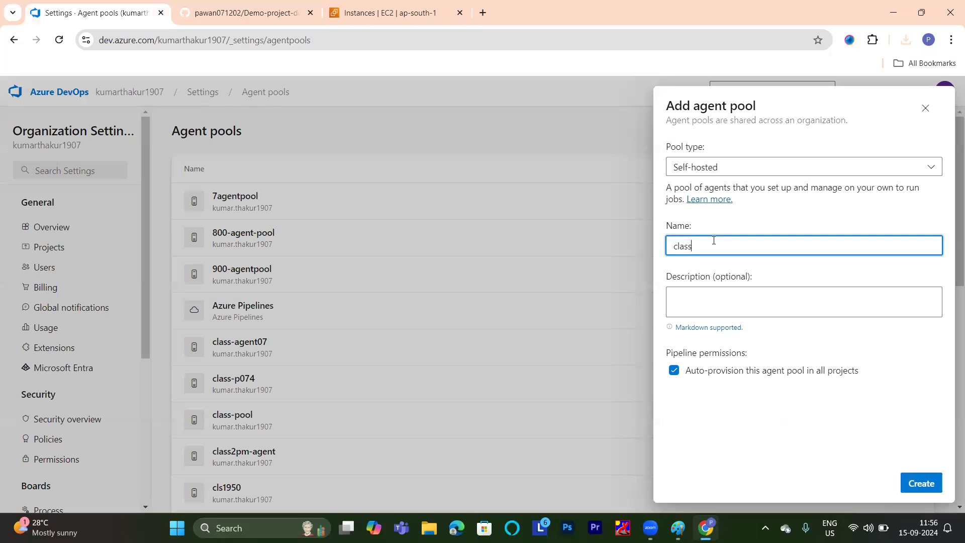
pyautogui.write('pool01')
pyautogui.doubleClick(918, 487)
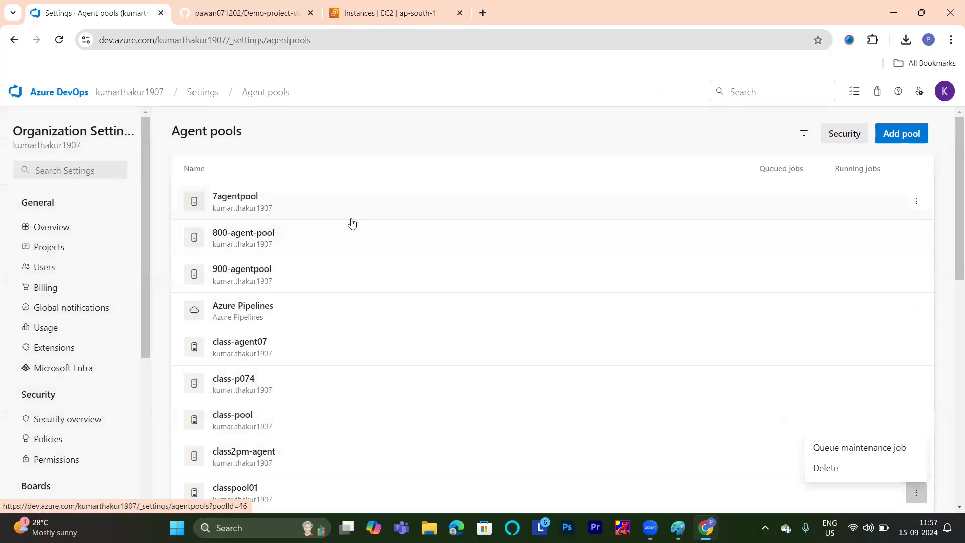
# Open the "classpool01" agent pool and show the Linux instructions for adding a new agent.
pyautogui.scroll(-5, 344, 265)
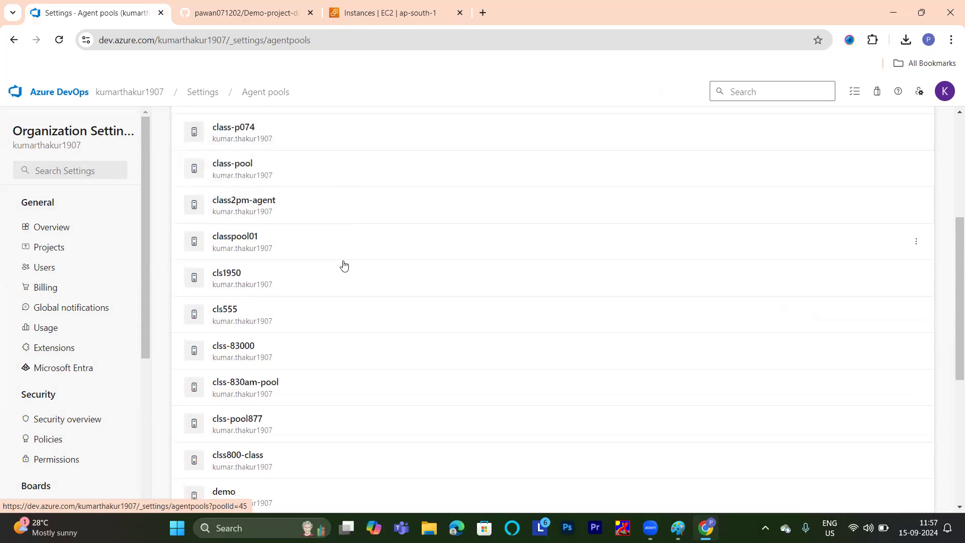
pyautogui.click(246, 239)
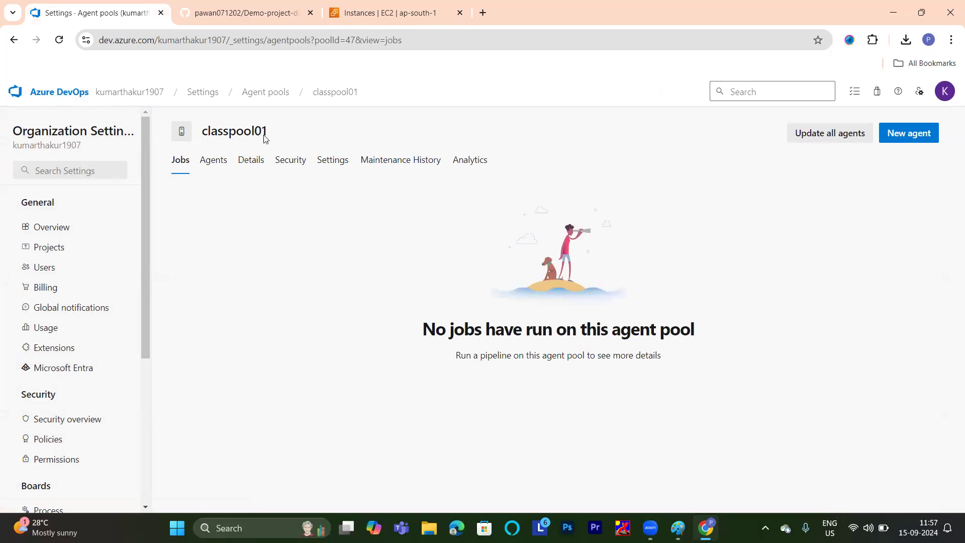
pyautogui.click(913, 135)
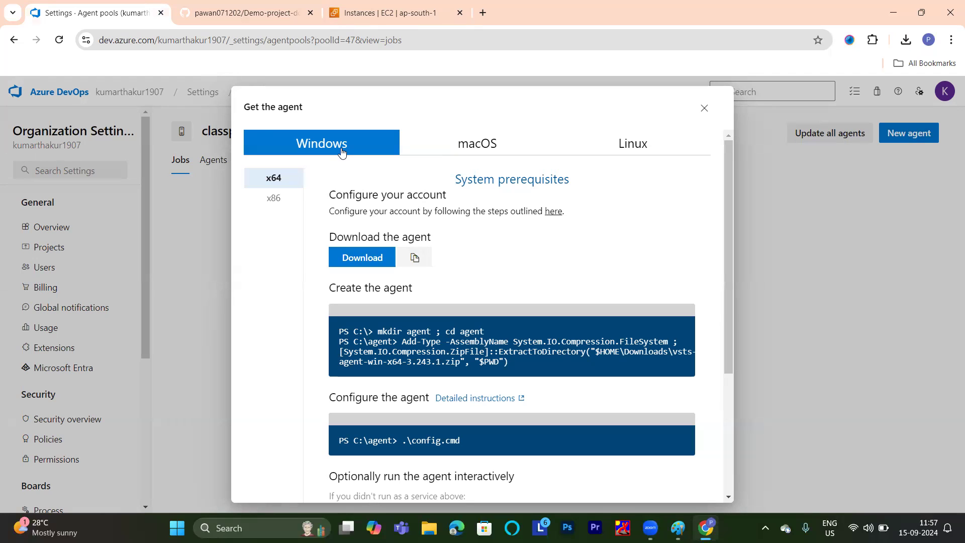
pyautogui.click(642, 143)
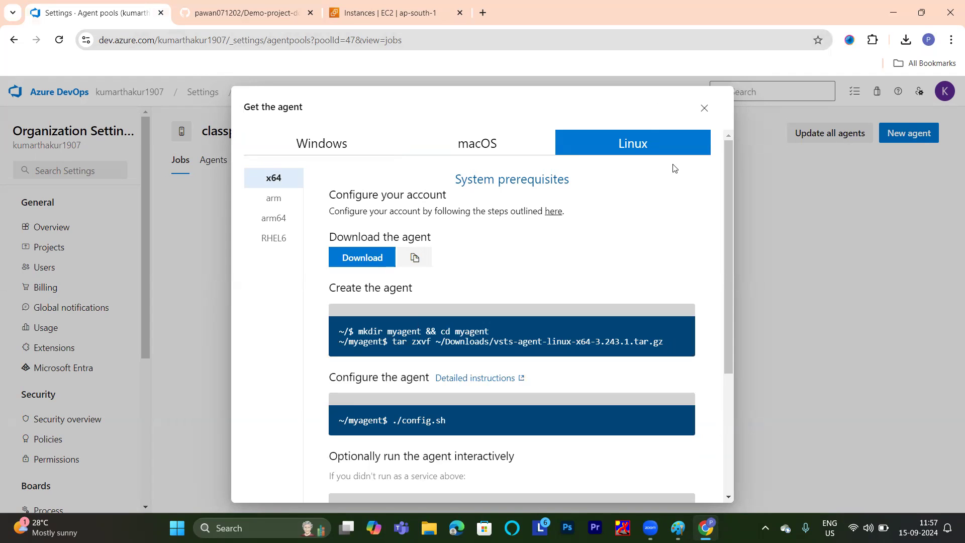
# Review the Linux x64 agent setup commands and copy the agent's download URL.
pyautogui.scroll(-4, 565, 245)
pyautogui.scroll(4, 565, 244)
pyautogui.scroll(-4, 491, 287)
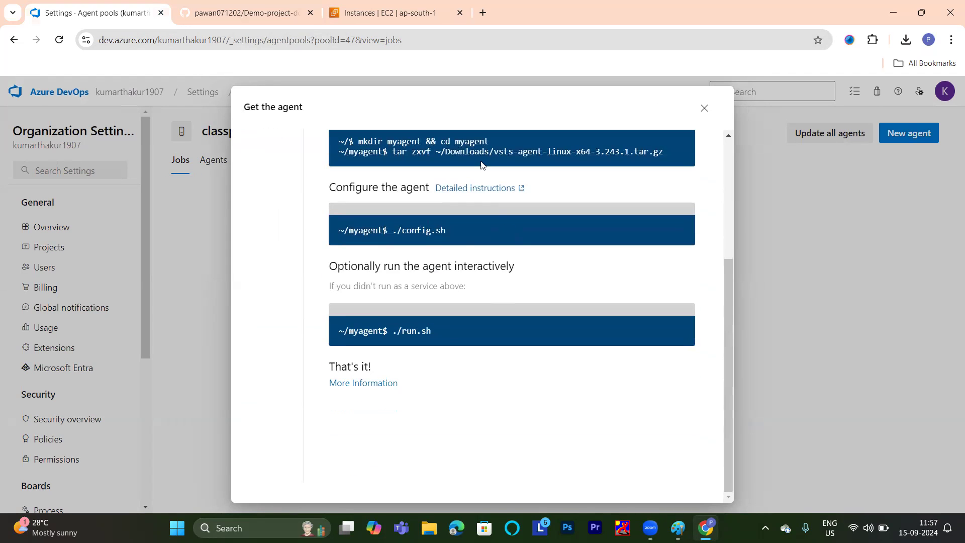
pyautogui.moveTo(467, 410); pyautogui.dragTo(380, 145)
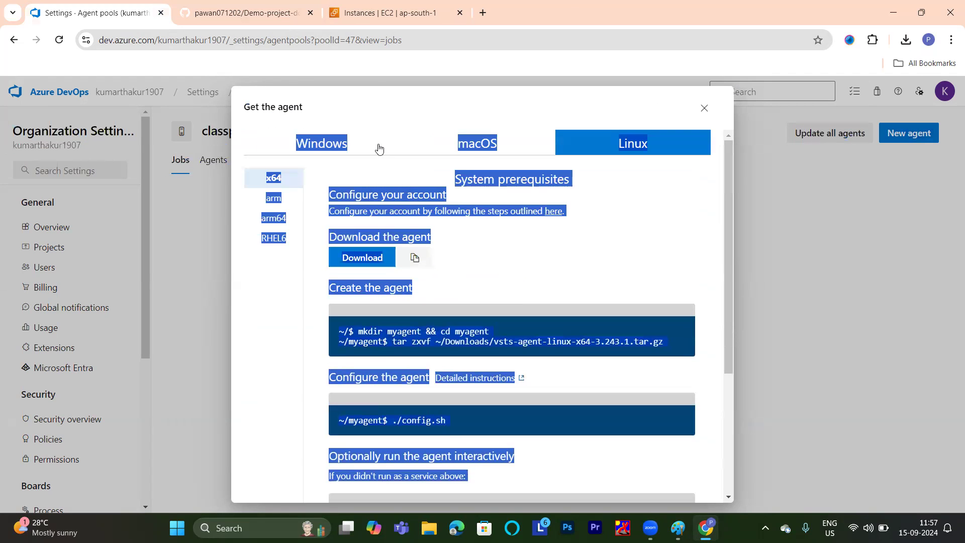
pyautogui.click(487, 260)
pyautogui.click(415, 257)
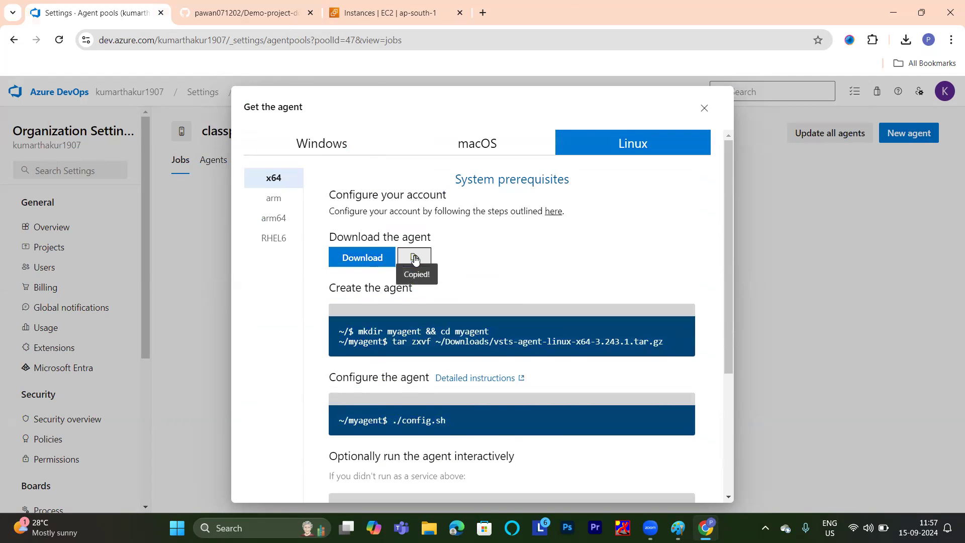
# Switch to the EC2 instances list, select agent-server and copy its public IPv4 address.
pyautogui.moveTo(706, 528)
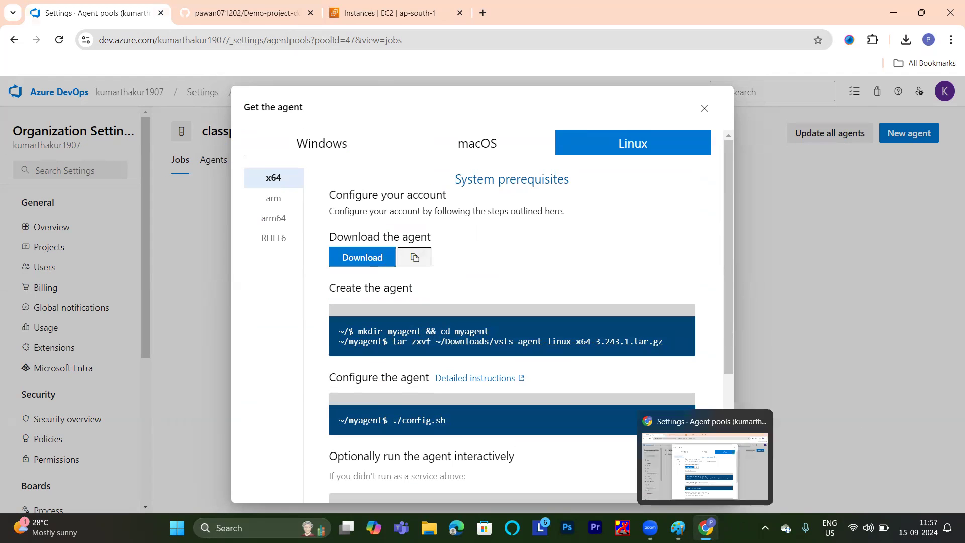
pyautogui.click(402, 14)
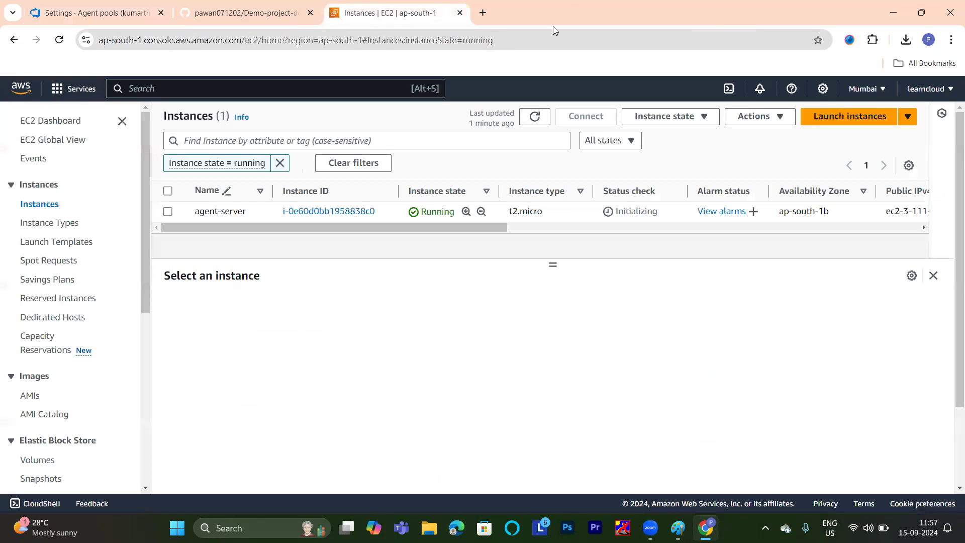
pyautogui.click(168, 212)
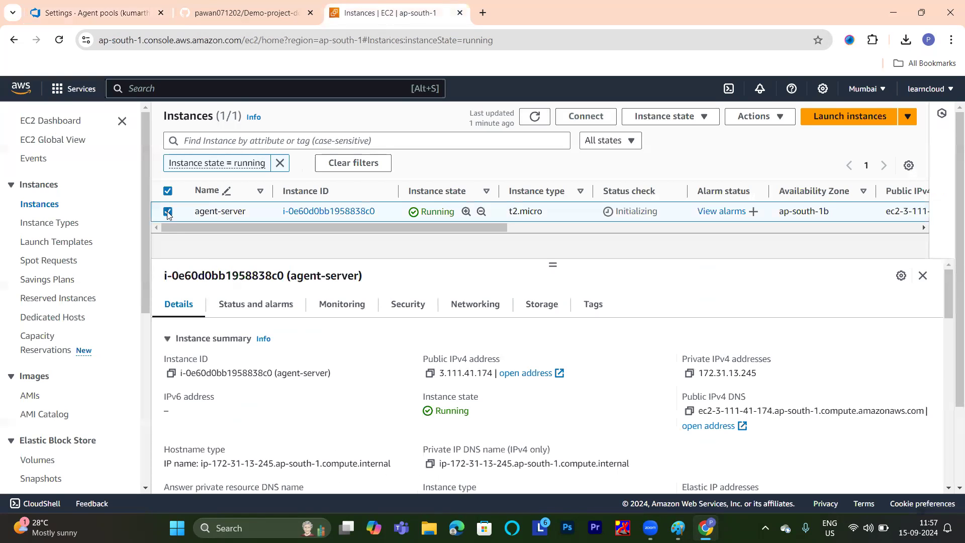
pyautogui.click(431, 373)
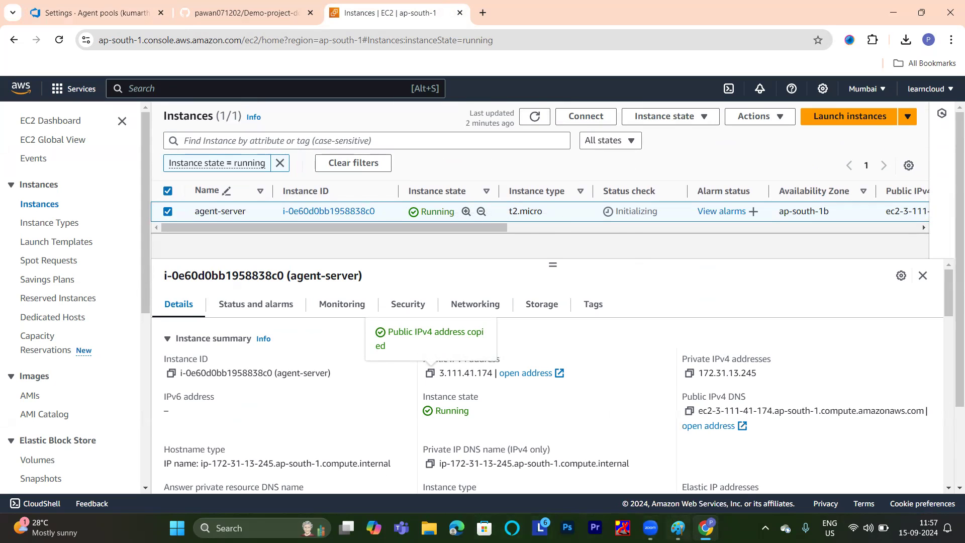
# Switch to MobaXterm and start setting up a new SSH session.
pyautogui.click(252, 528)
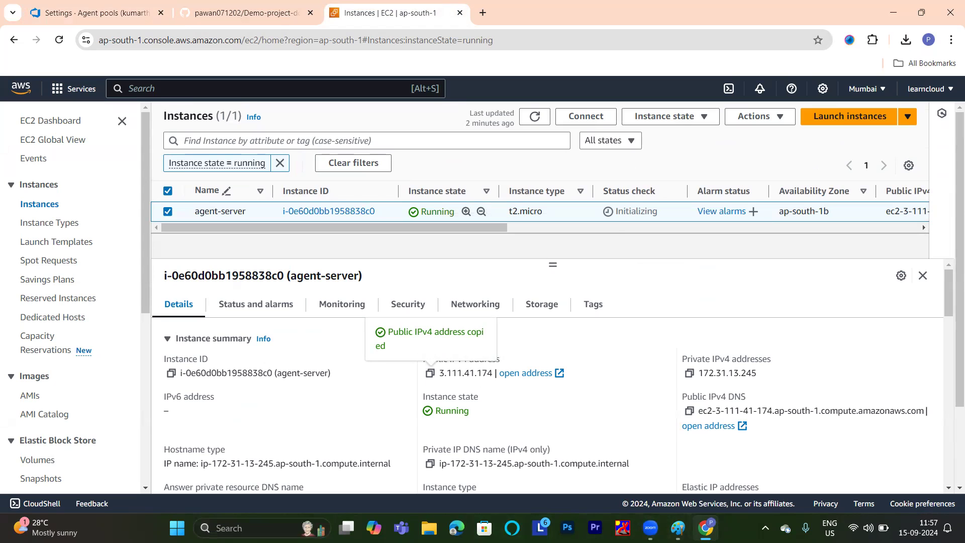
pyautogui.write('moba')
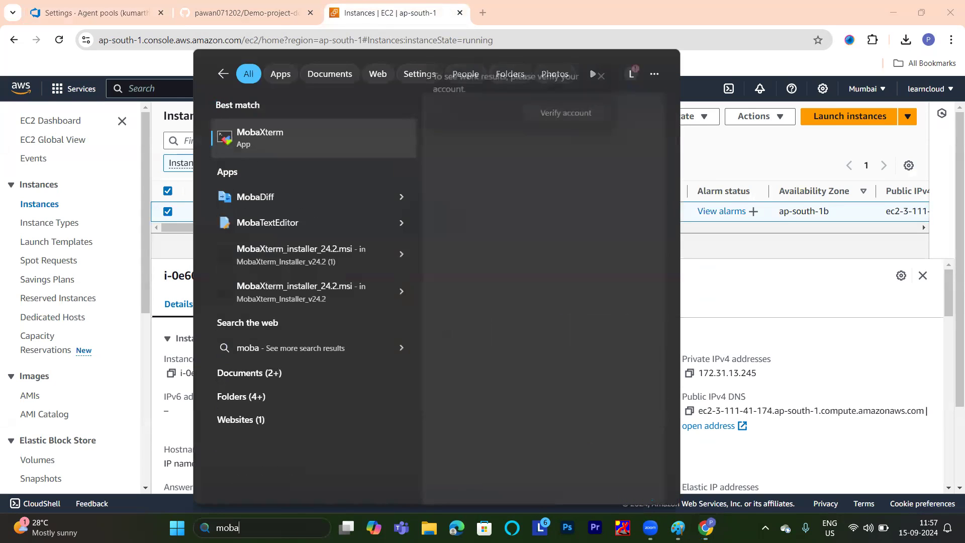
pyautogui.click(271, 136)
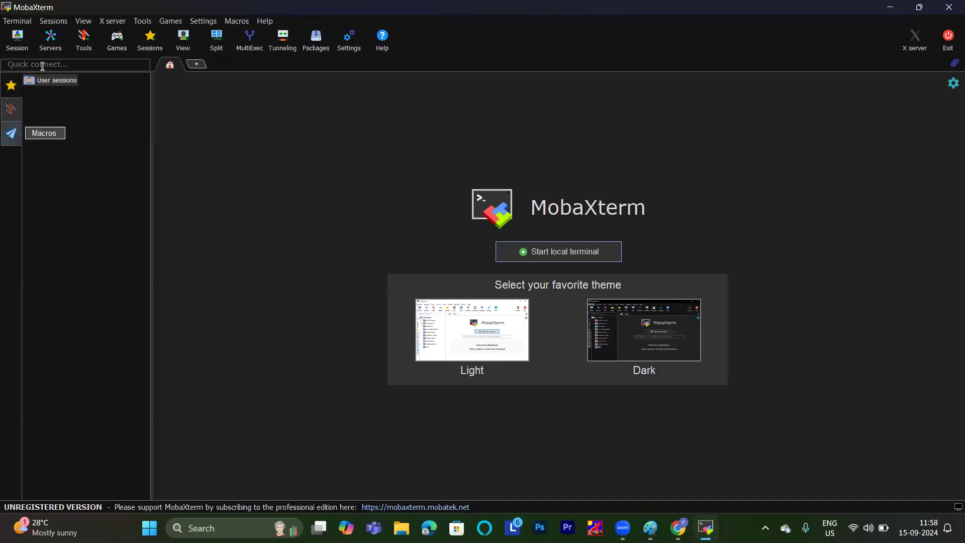
pyautogui.click(17, 40)
pyautogui.click(257, 131)
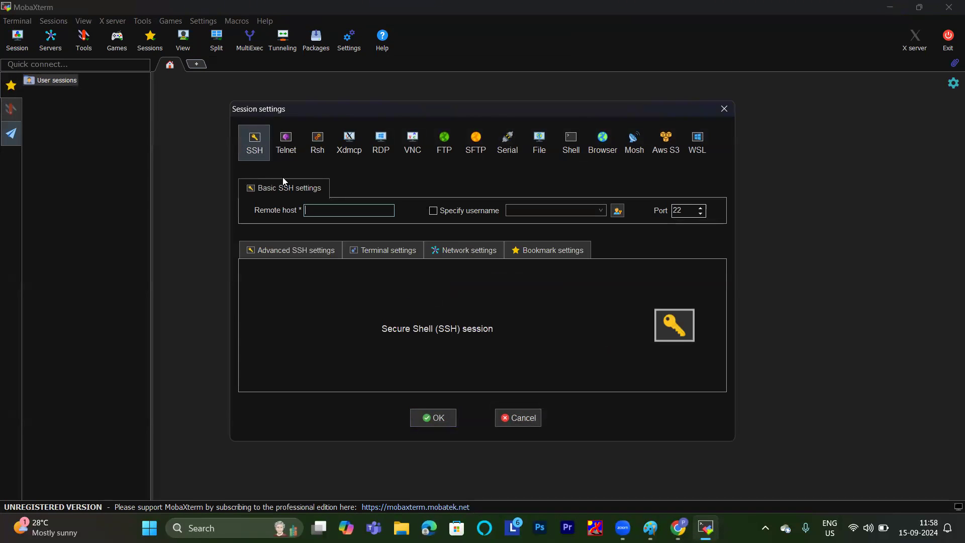
# Set the remote host to the copied address 3.111.41.174 with username "ubuntu", and show the advanced SSH settings.
pyautogui.hotkey('ctrl', 'v')
pyautogui.click(433, 210)
pyautogui.write('u')
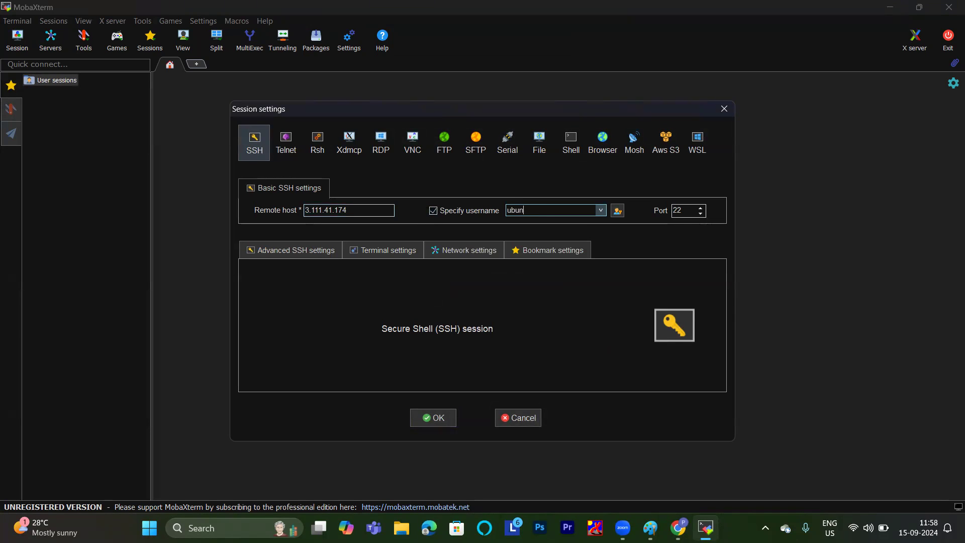
pyautogui.click(297, 249)
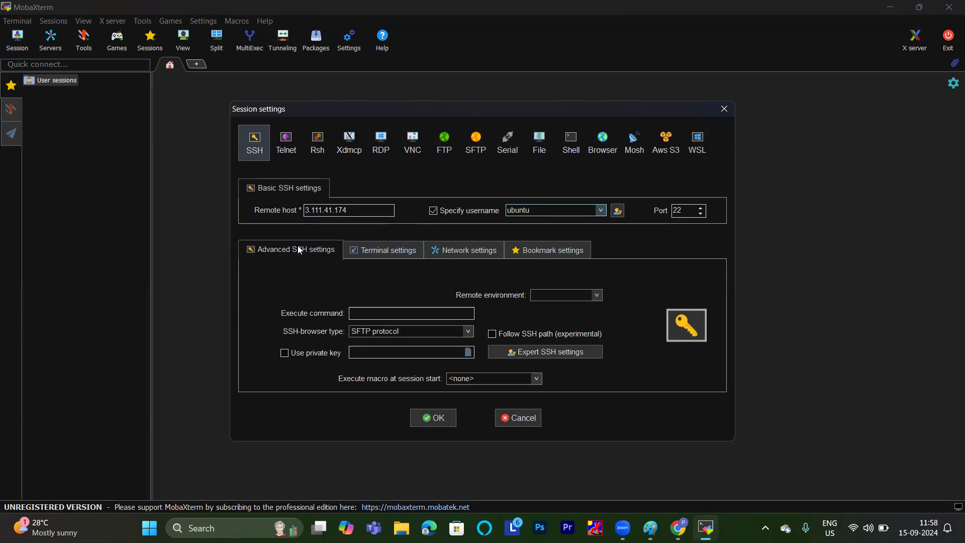
# Check the default username on agent-server's connection page in the AWS console, and return to MobaXterm.
pyautogui.click(679, 527)
pyautogui.click(600, 118)
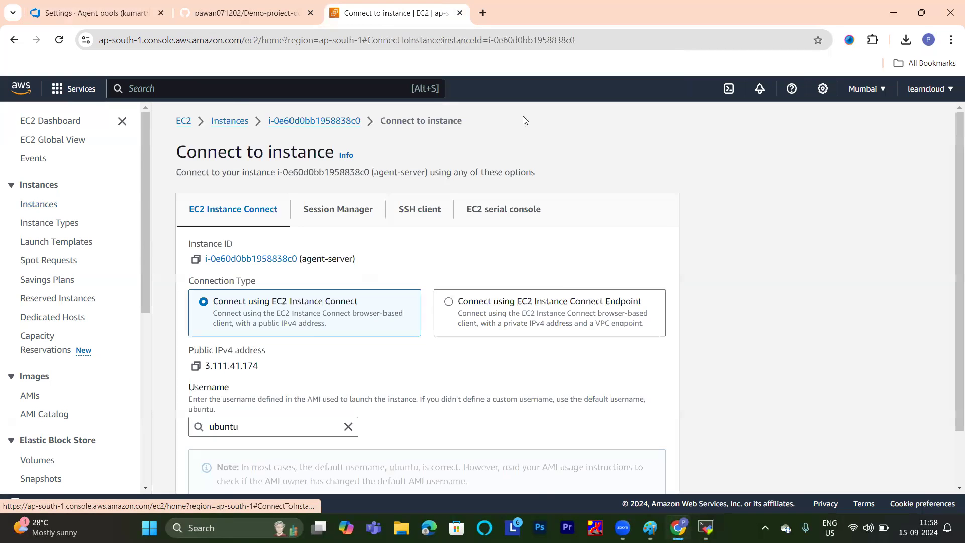
pyautogui.scroll(-2, 152, 397)
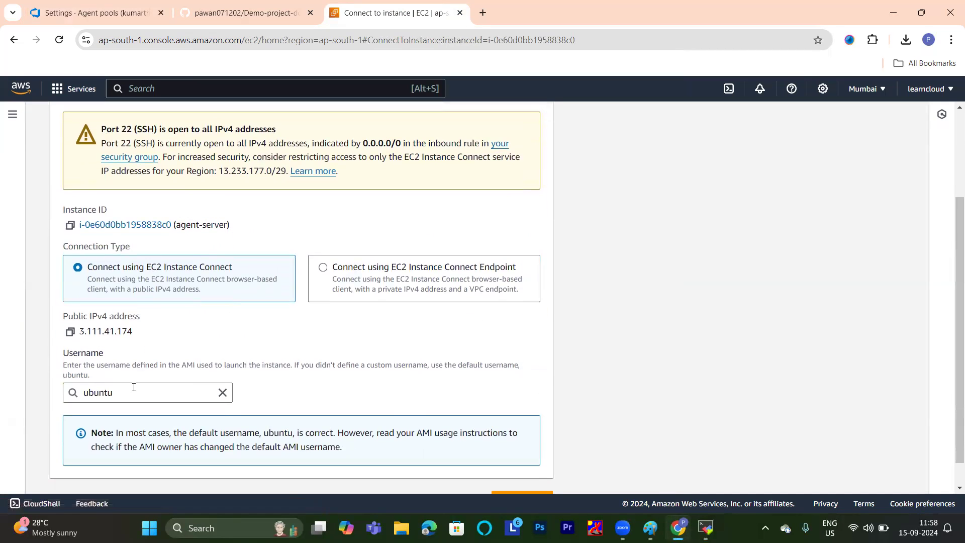
pyautogui.click(134, 391)
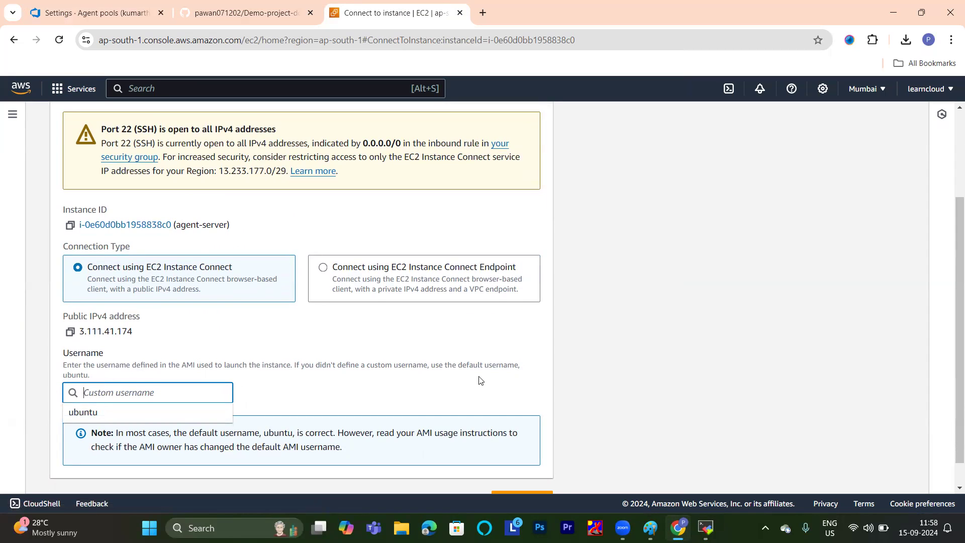
pyautogui.moveTo(706, 520)
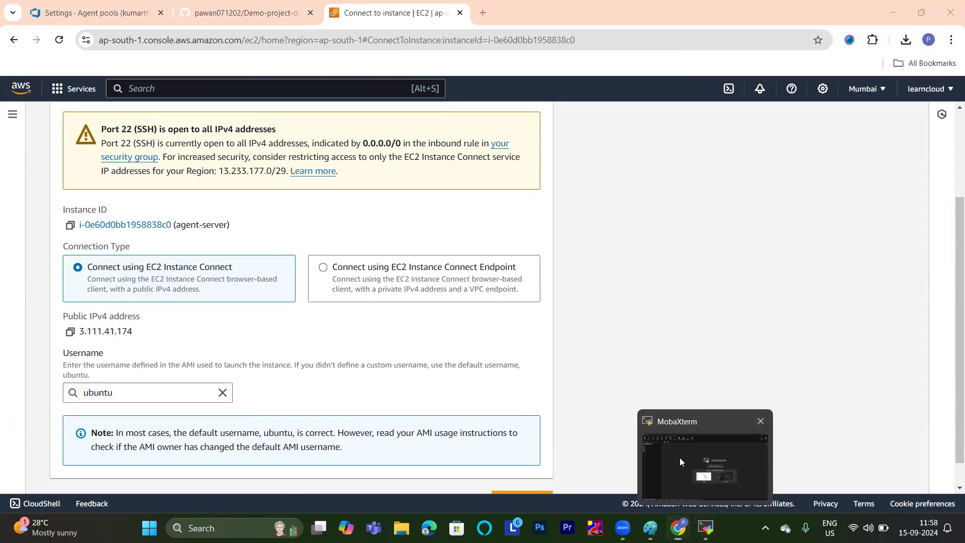
pyautogui.click(680, 457)
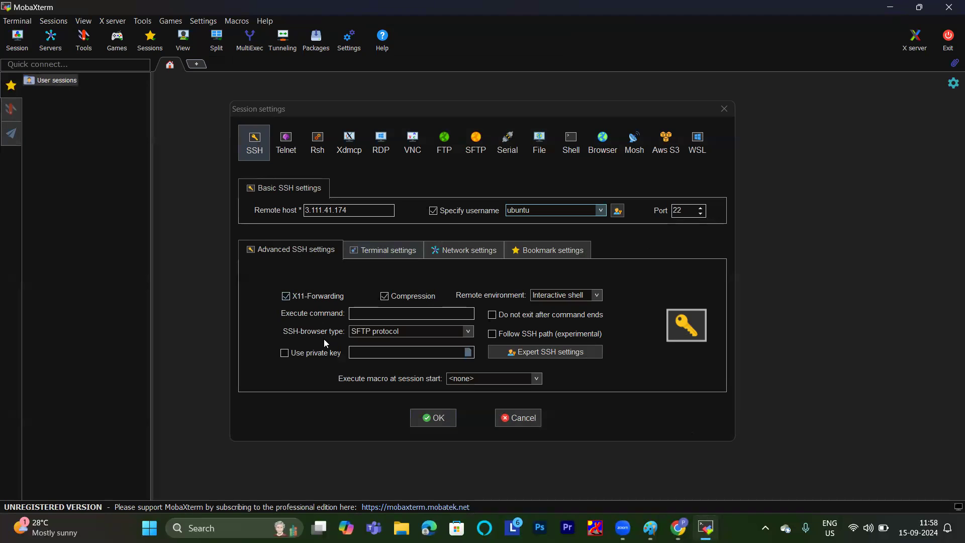
# Assign the private key file agent-key-class.pem from Downloads to the SSH session and connect to the instance.
pyautogui.click(284, 353)
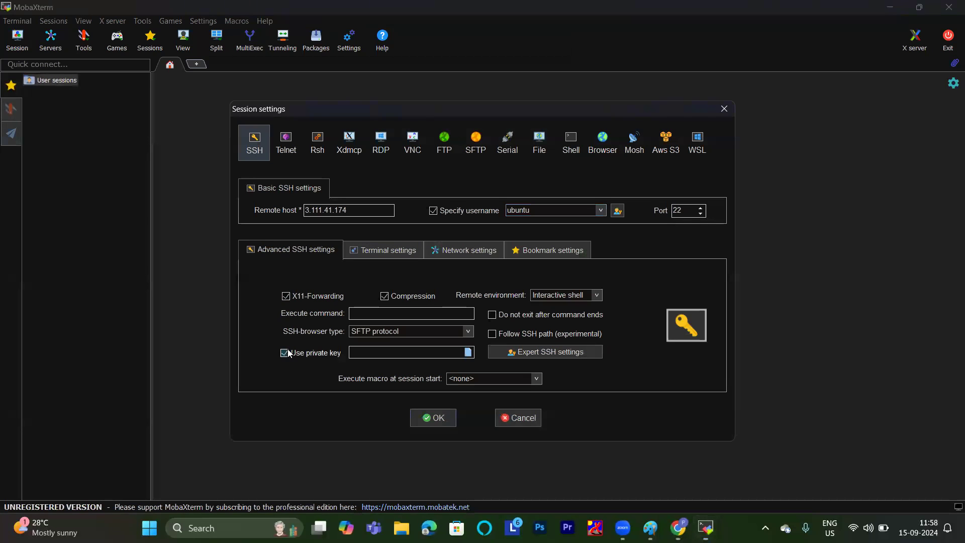
pyautogui.click(468, 353)
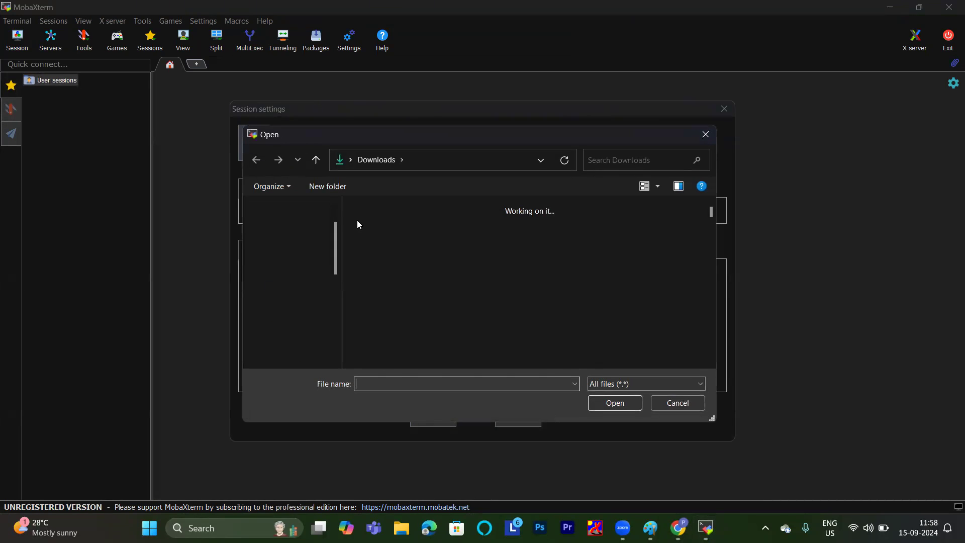
pyautogui.click(436, 234)
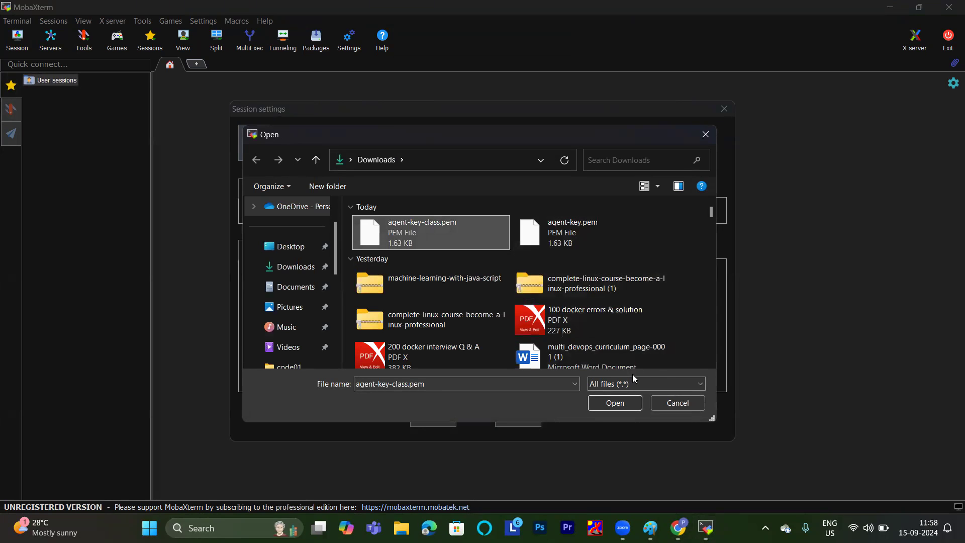
pyautogui.click(615, 403)
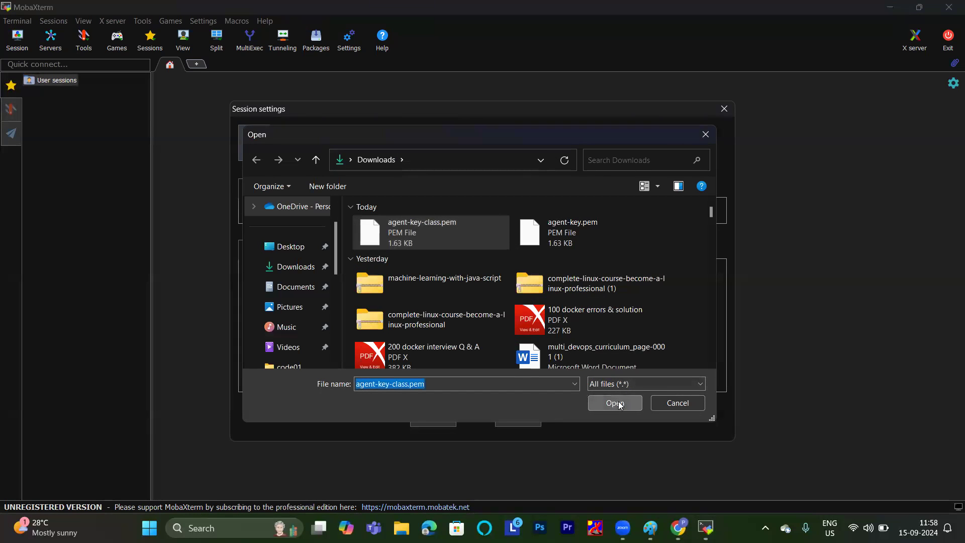
pyautogui.click(436, 418)
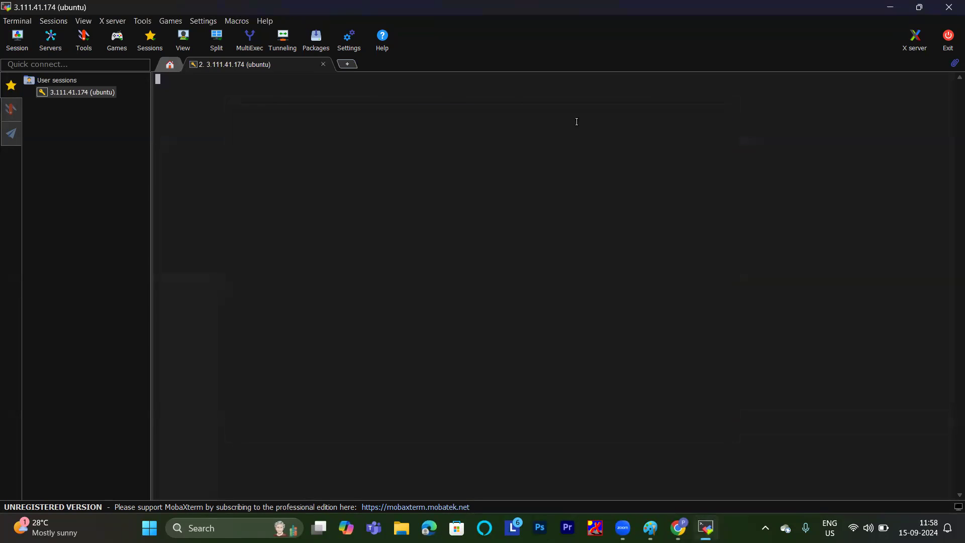
pyautogui.click(413, 295)
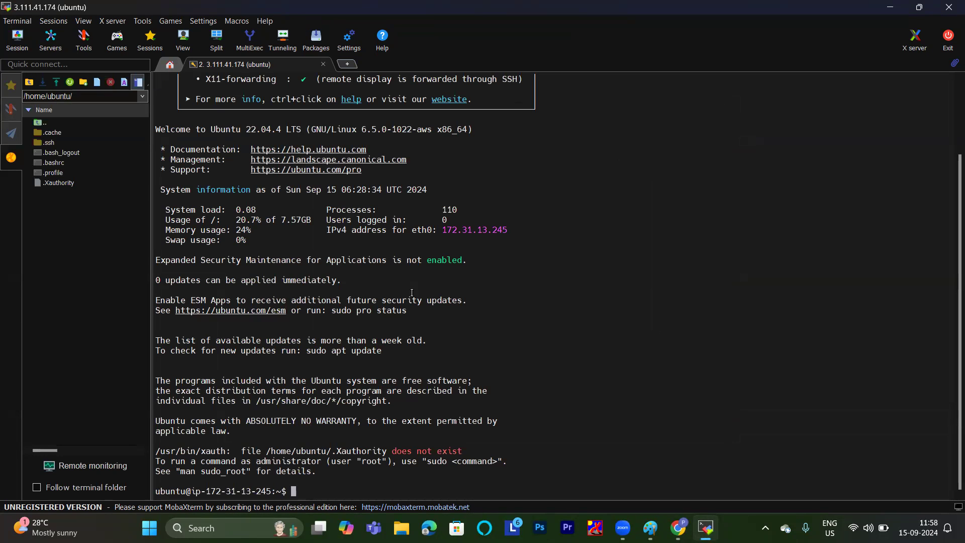
# Enlarge the terminal text and refresh the package lists with "sudo apt update", clearing the terminal before and after.
pyautogui.scroll(2, 412, 293)
pyautogui.scroll(1, 412, 293)
pyautogui.write('clear')
pyautogui.press('Return')
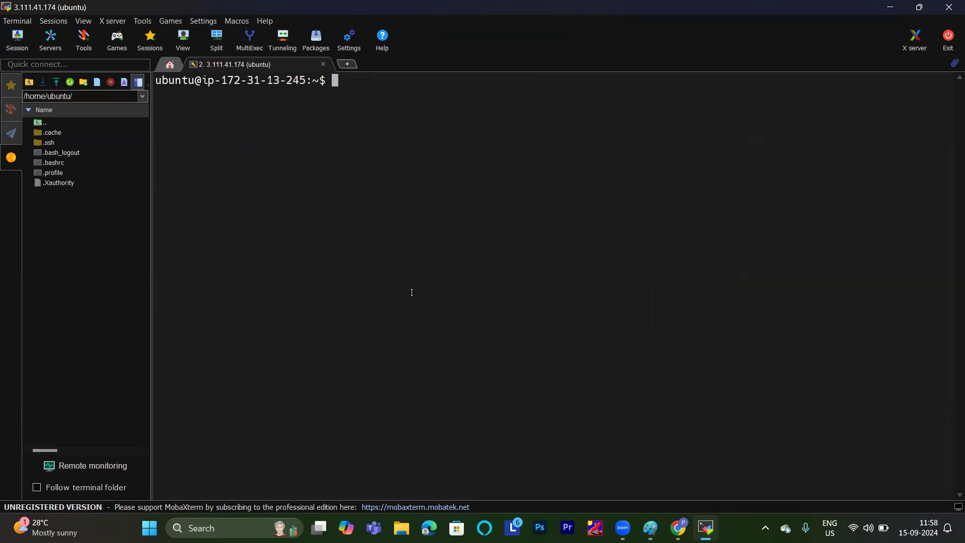
pyautogui.write('sudo apt update')
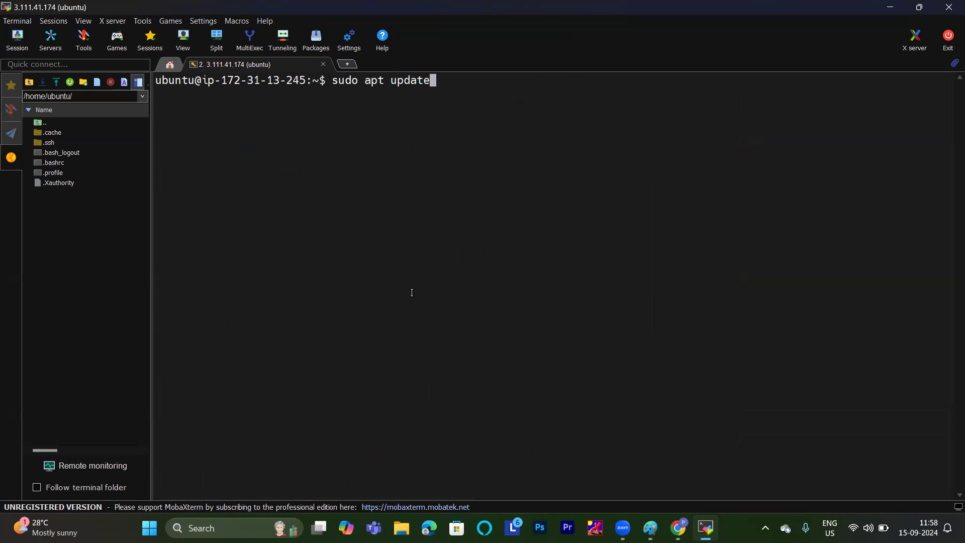
pyautogui.press('Return')
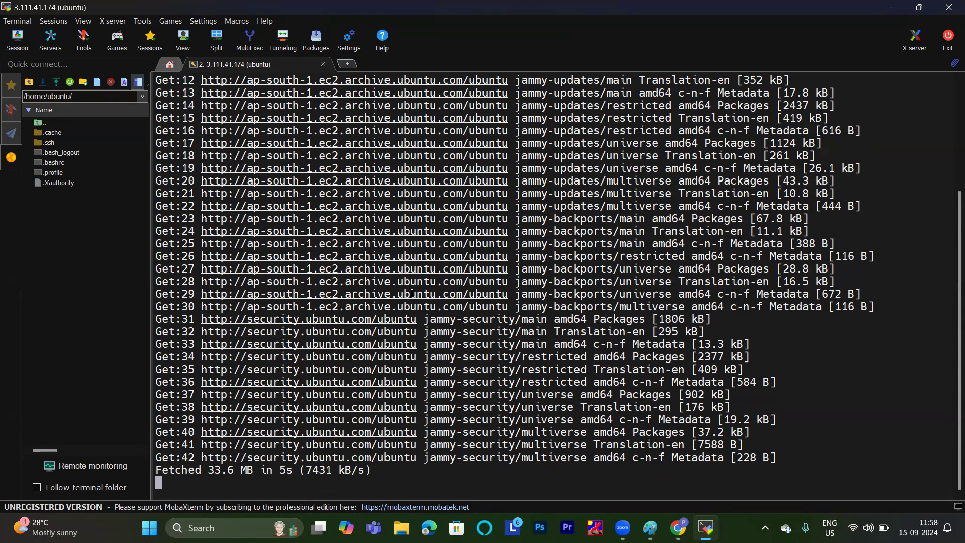
pyautogui.write('clear')
pyautogui.press('Return')
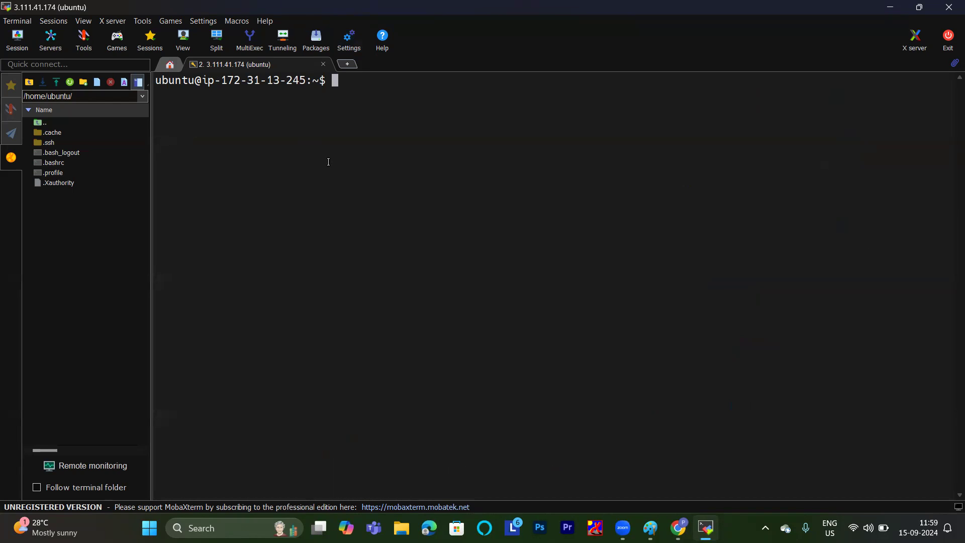
# Create a directory named "myagent" in the home folder and list the folder's contents.
pyautogui.write('mkdir myagent')
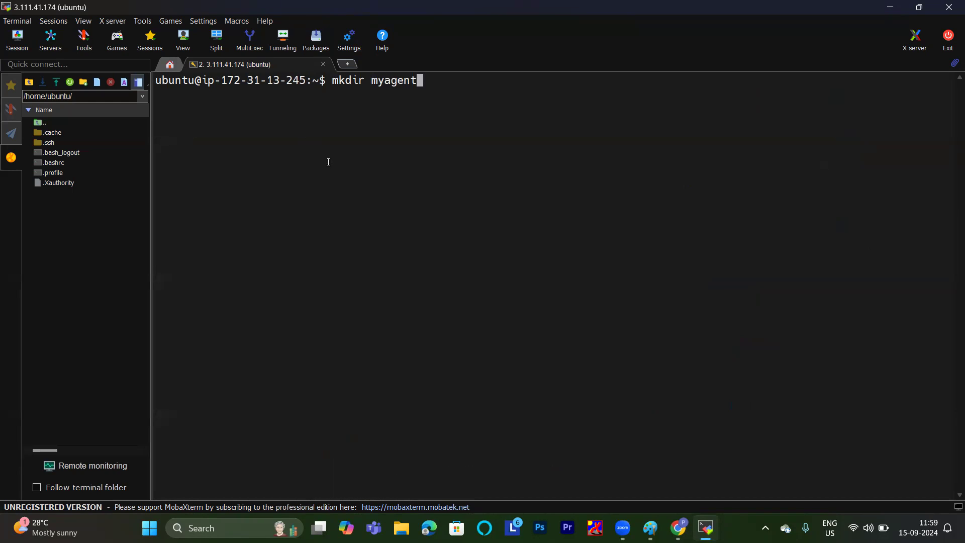
pyautogui.press('Return')
pyautogui.write('ls')
pyautogui.press('Return')
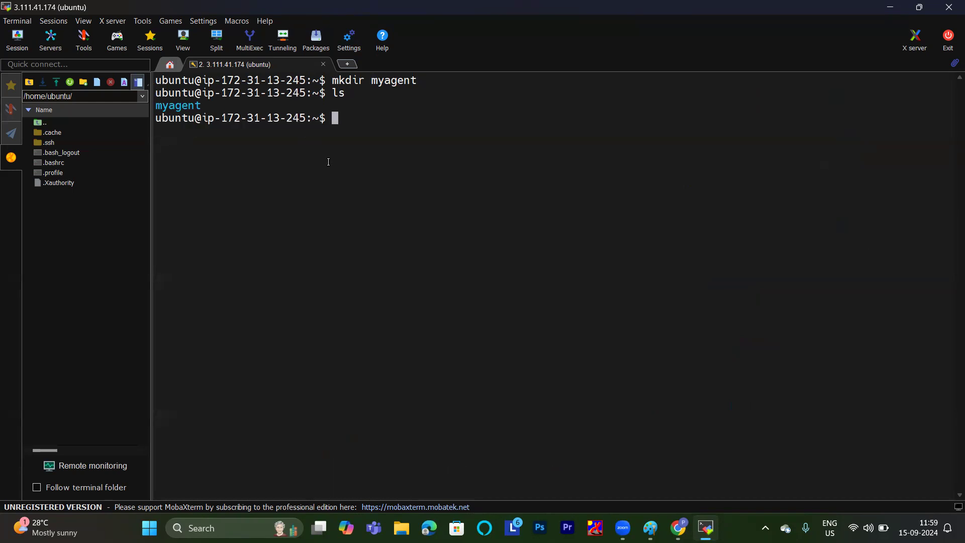
# Change into the myagent directory and list its contents in detail with "ll".
pyautogui.write('cd')
pyautogui.doubleClick(178, 106)
pyautogui.rightClick(181, 108)
pyautogui.press('Return')
pyautogui.write('ll')
pyautogui.press('Return')
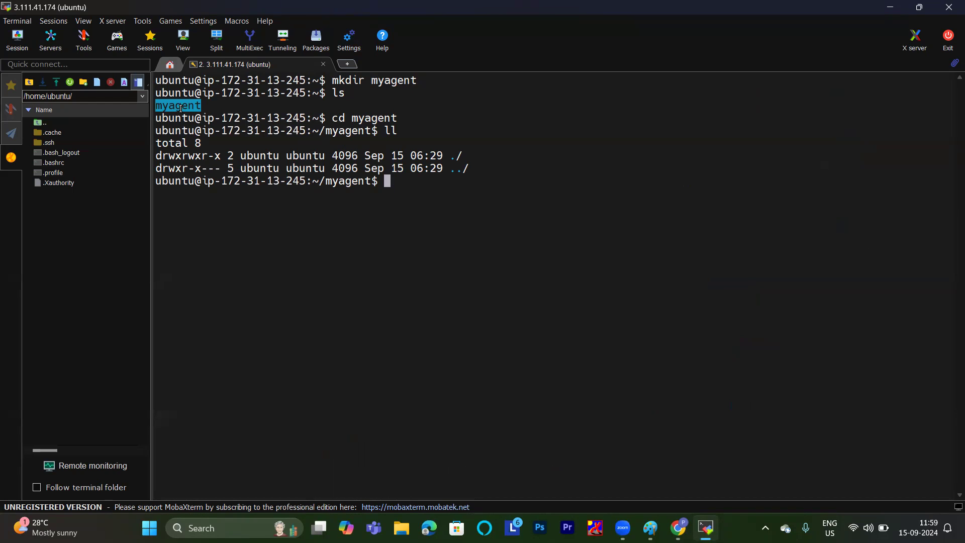
# Download the Linux x64 agent package into myagent with wget, using the download URL copied from the Azure DevOps agent dialog.
pyautogui.write('wget')
pyautogui.moveTo(679, 528)
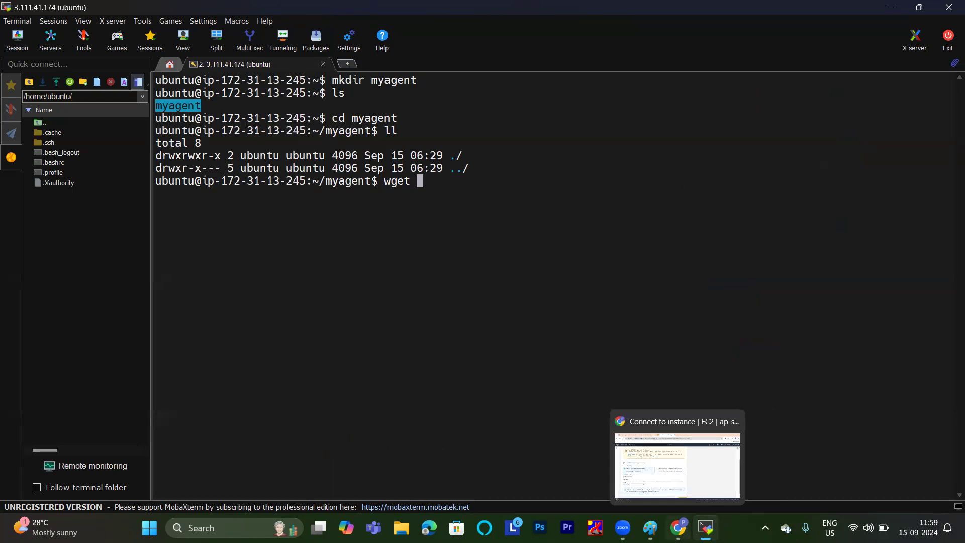
pyautogui.click(698, 466)
pyautogui.click(223, 393)
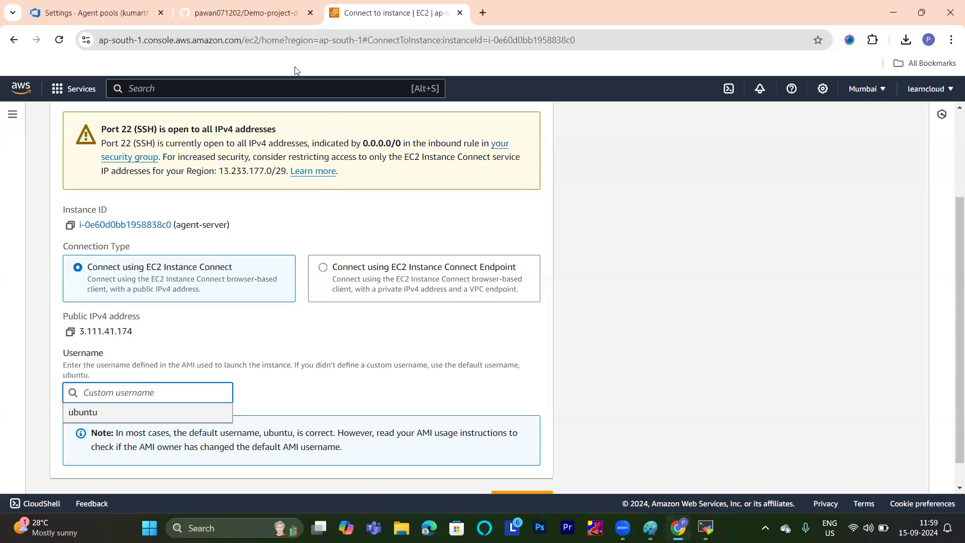
pyautogui.click(227, 11)
pyautogui.click(85, 14)
pyautogui.click(407, 261)
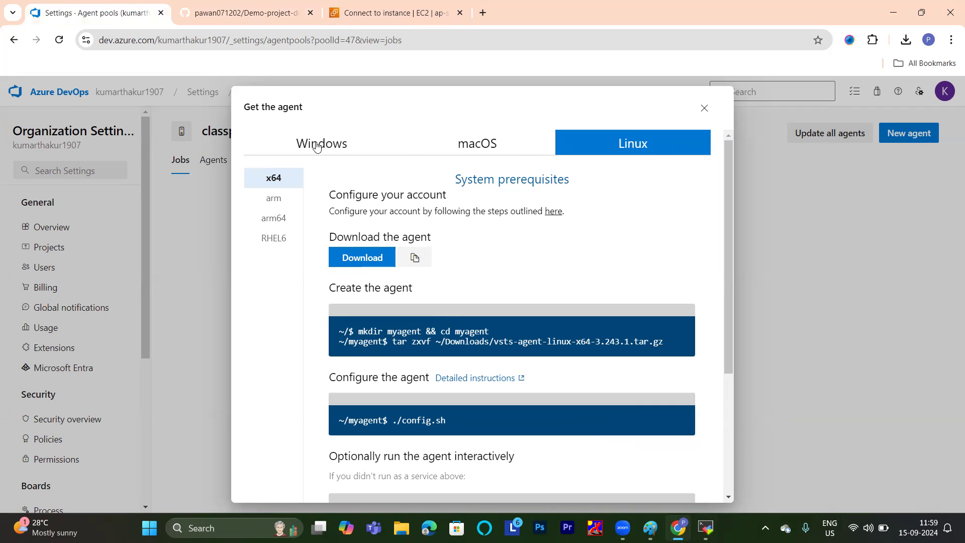
pyautogui.moveTo(706, 528)
pyautogui.click(706, 457)
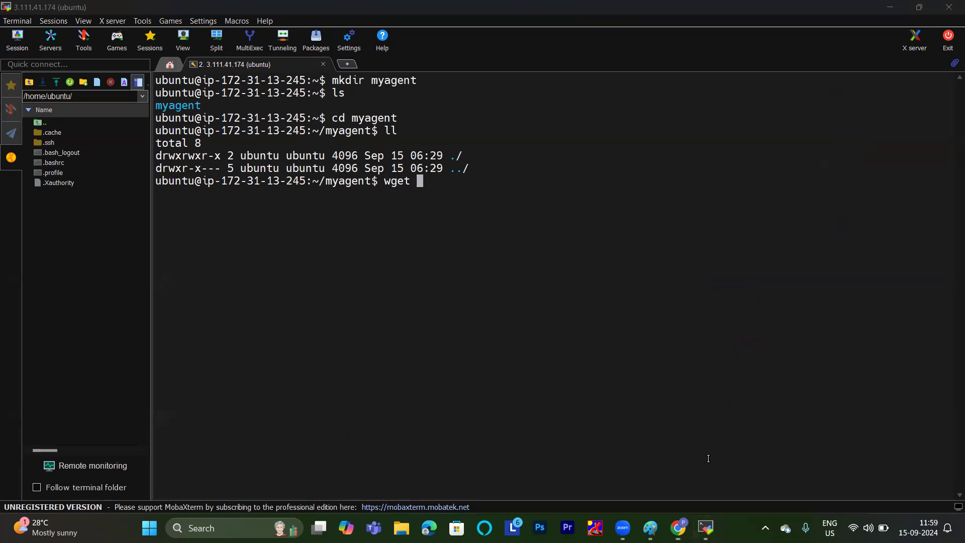
pyautogui.rightClick(490, 192)
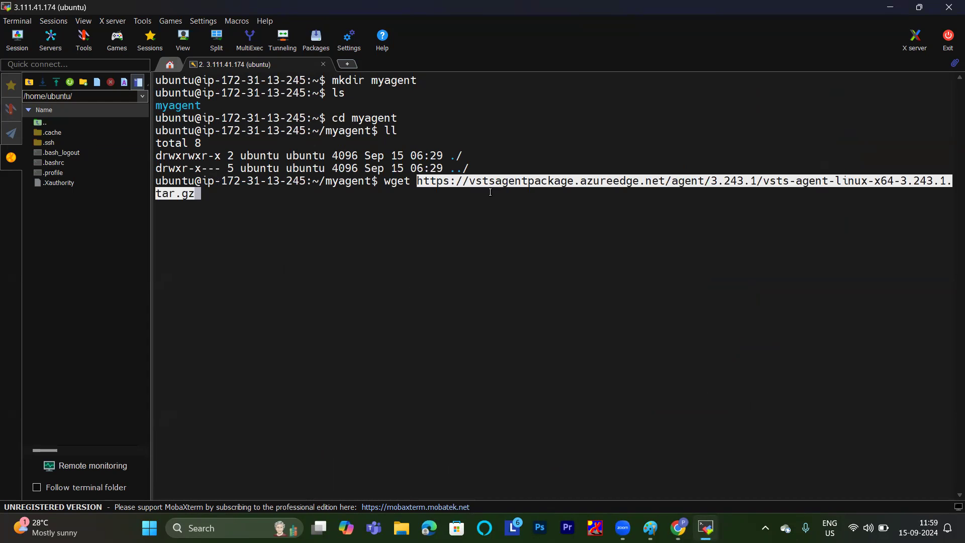
pyautogui.press('Return')
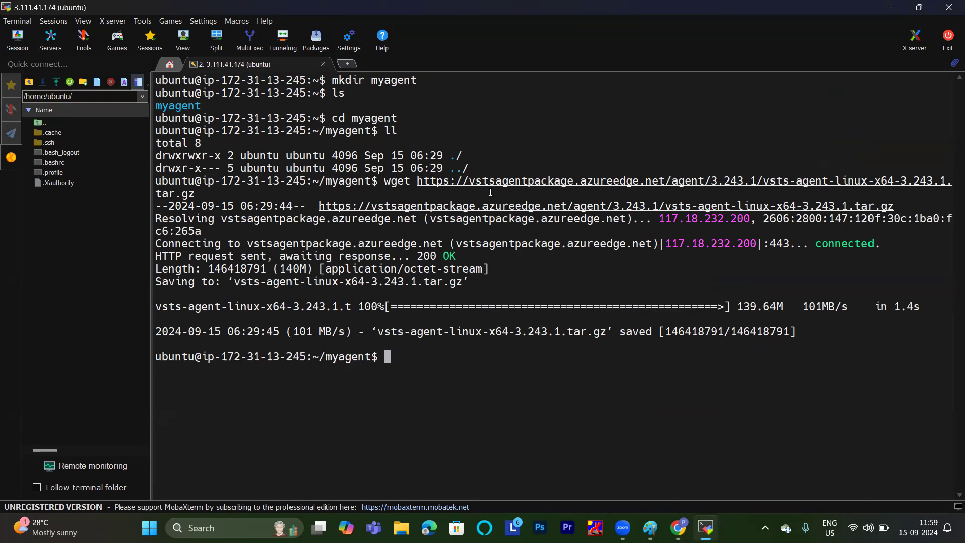
# List the myagent folder and extract vsts-agent-linux-x64-3.243.1.tar.gz with "tar -xvzf".
pyautogui.write('ll')
pyautogui.press('Return')
pyautogui.write('tar')
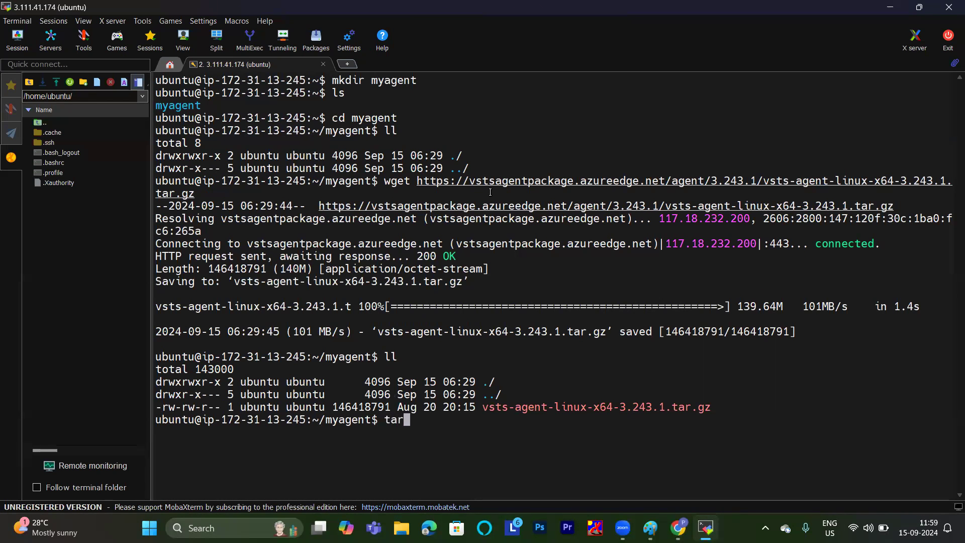
pyautogui.write(' -xvzf')
pyautogui.doubleClick(635, 405)
pyautogui.rightClick(635, 406)
pyautogui.press('Return')
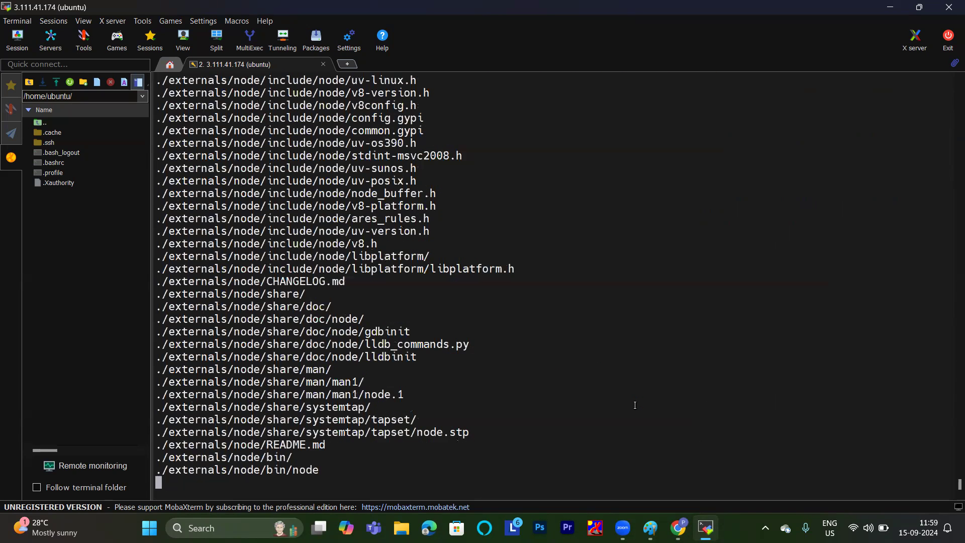
# Clear the terminal and list the extracted agent files in detail with "ll".
pyautogui.write('clear')
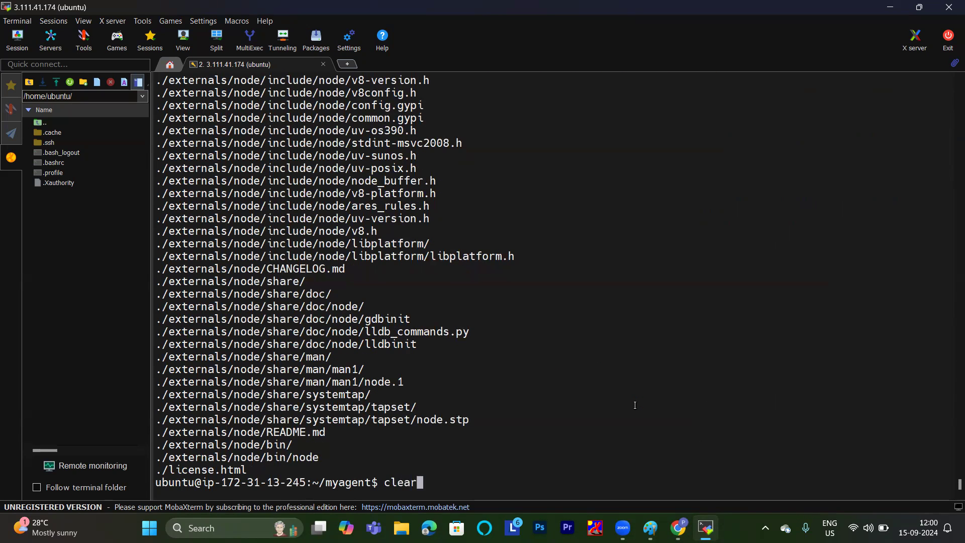
pyautogui.press('Return')
pyautogui.write('ll')
pyautogui.press('Return')
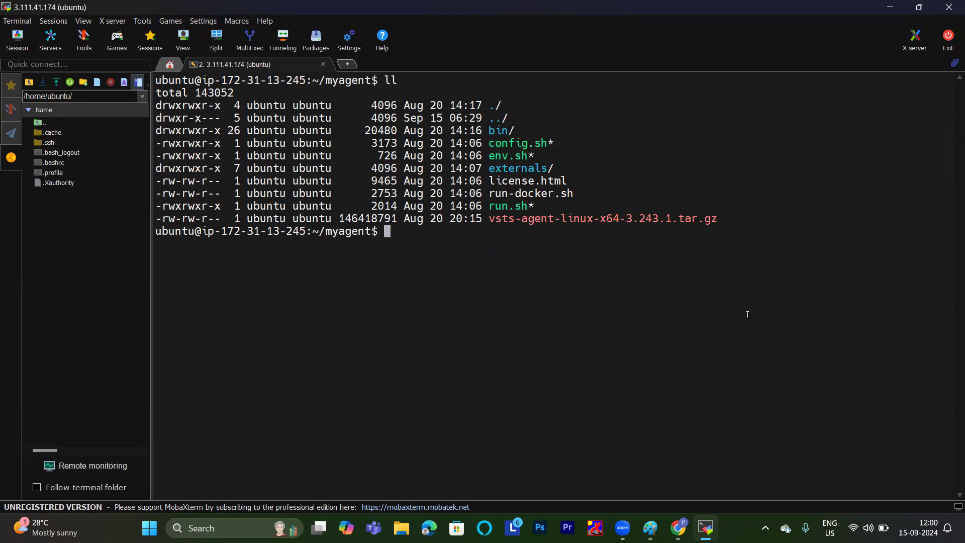
pyautogui.moveTo(569, 205); pyautogui.dragTo(151, 93)
pyautogui.click(675, 143)
# Delete the archive vsts-agent-linux-x64-3.243.1.tar.gz with "rm -rf" and list the folder's contents again with "ls" and "ll".
pyautogui.doubleClick(600, 222)
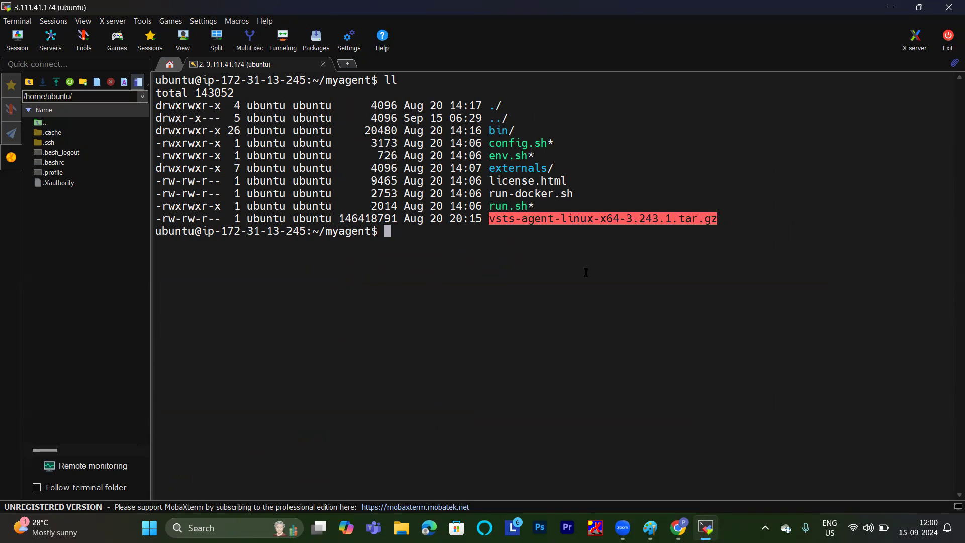
pyautogui.write('rm -rf')
pyautogui.rightClick(586, 272)
pyautogui.press('Return')
pyautogui.write('ls')
pyautogui.press('Return')
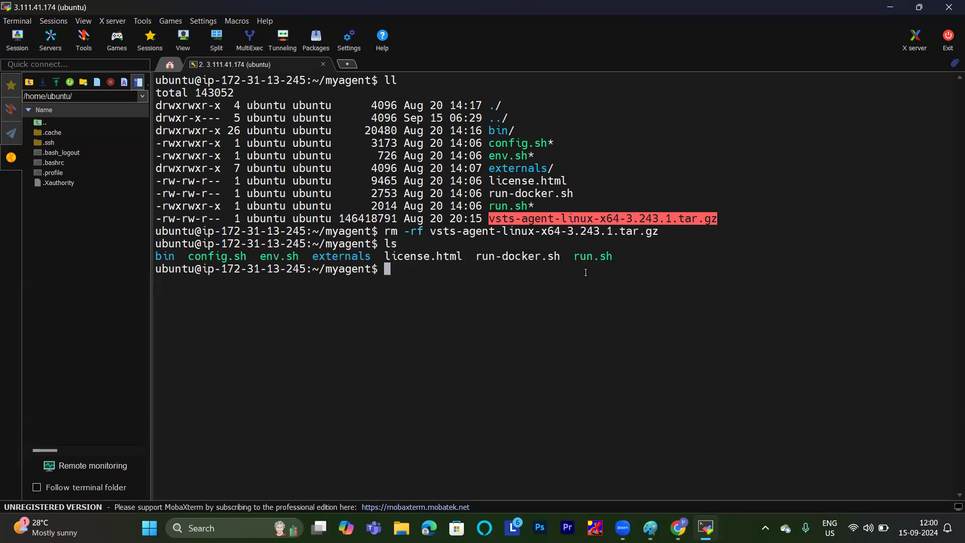
pyautogui.write('ll')
pyautogui.press('Return')
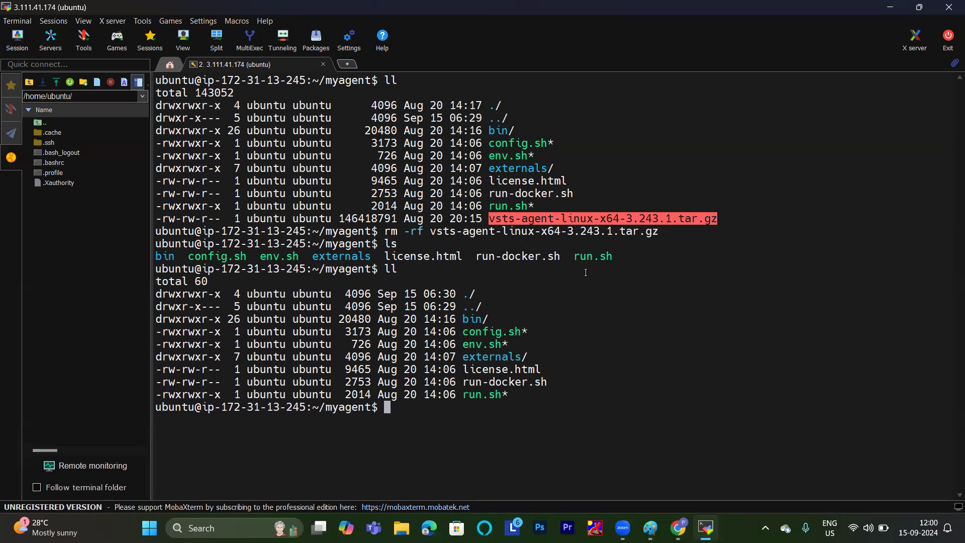
# Run the agent setup script with "./config.sh" and keep the default N for the Team Explorer Everywhere license agreement.
pyautogui.doubleClick(501, 329)
pyautogui.hotkey('ctrl', 'c')
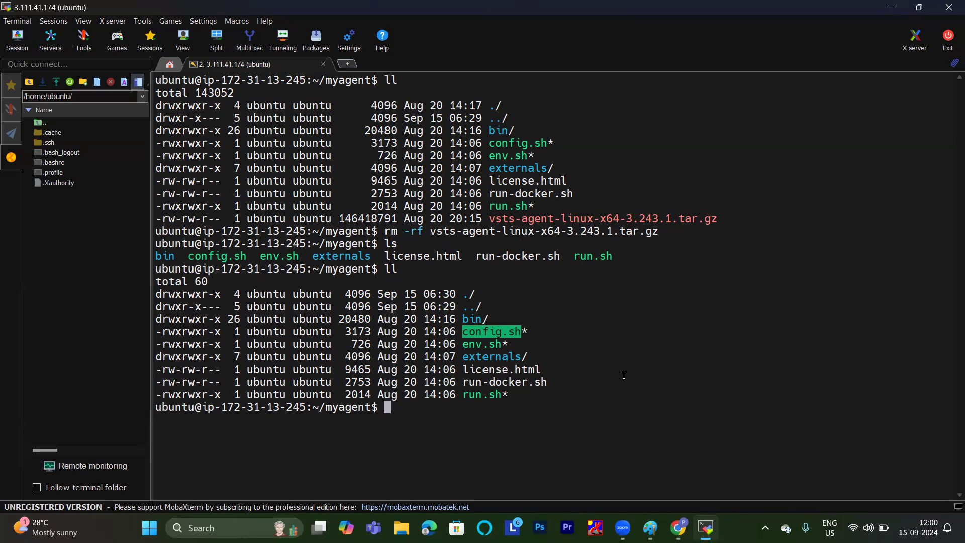
pyautogui.click(637, 365)
pyautogui.write('./')
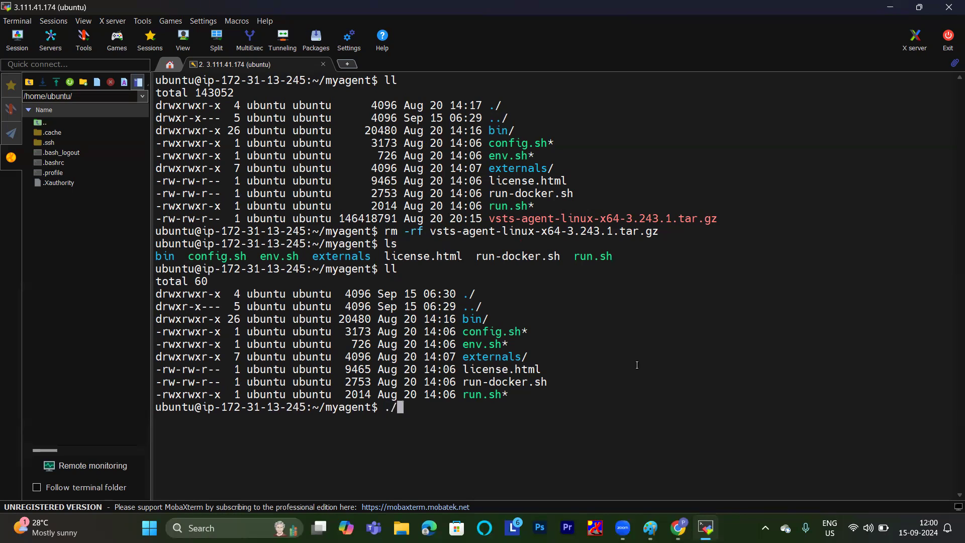
pyautogui.doubleClick(511, 330)
pyautogui.rightClick(510, 330)
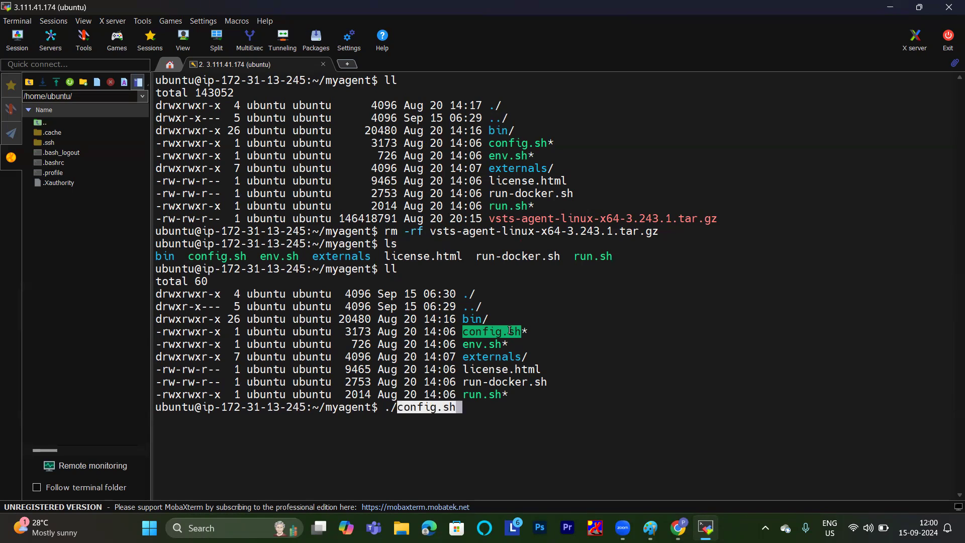
pyautogui.press('Right')
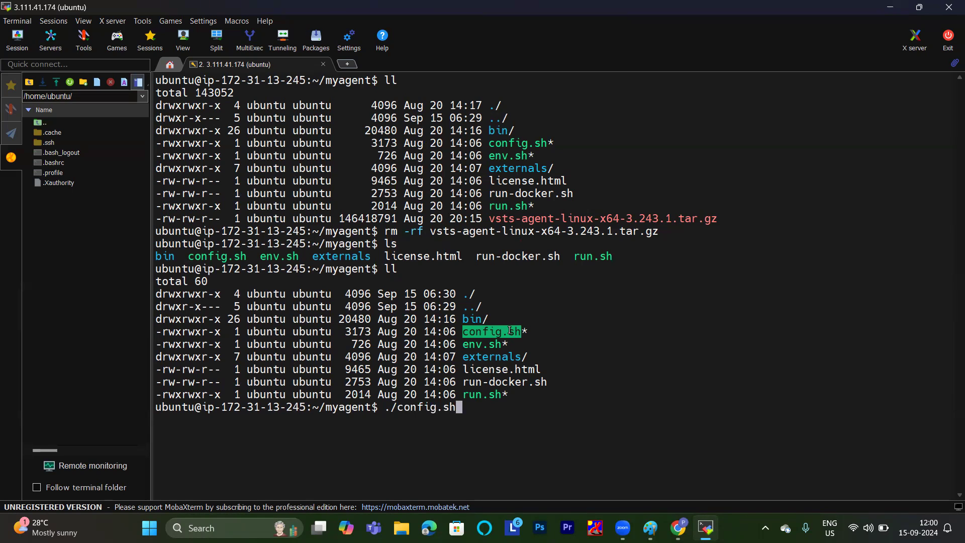
pyautogui.press('Return')
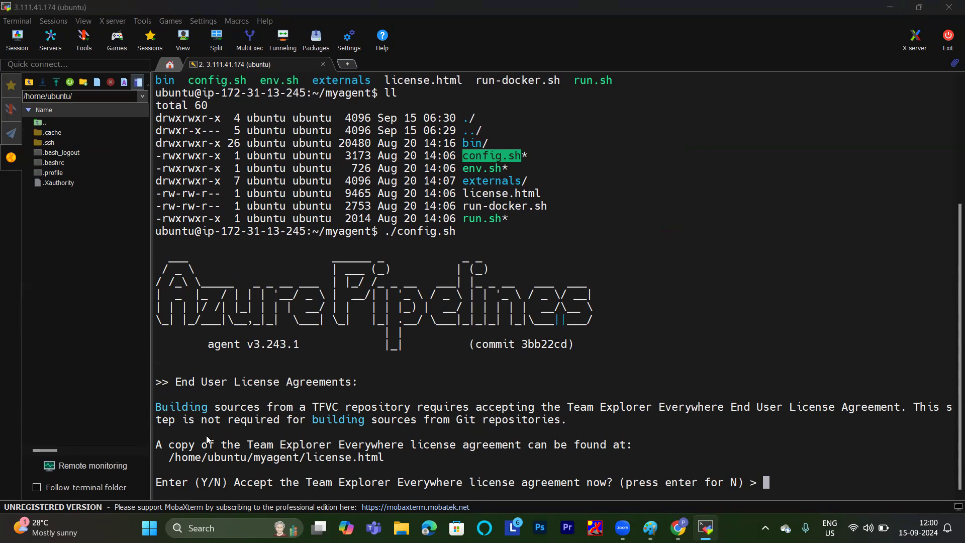
pyautogui.click(830, 476)
pyautogui.press('Return')
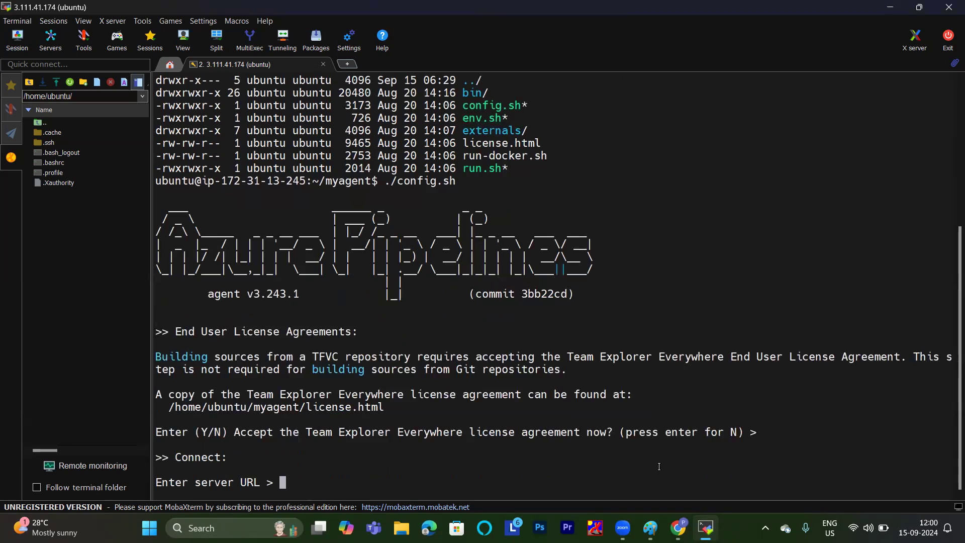
# Enter the Azure DevOps organization URL from the browser's address as the server URL and accept PAT as the authentication type.
pyautogui.moveTo(679, 528)
pyautogui.click(677, 487)
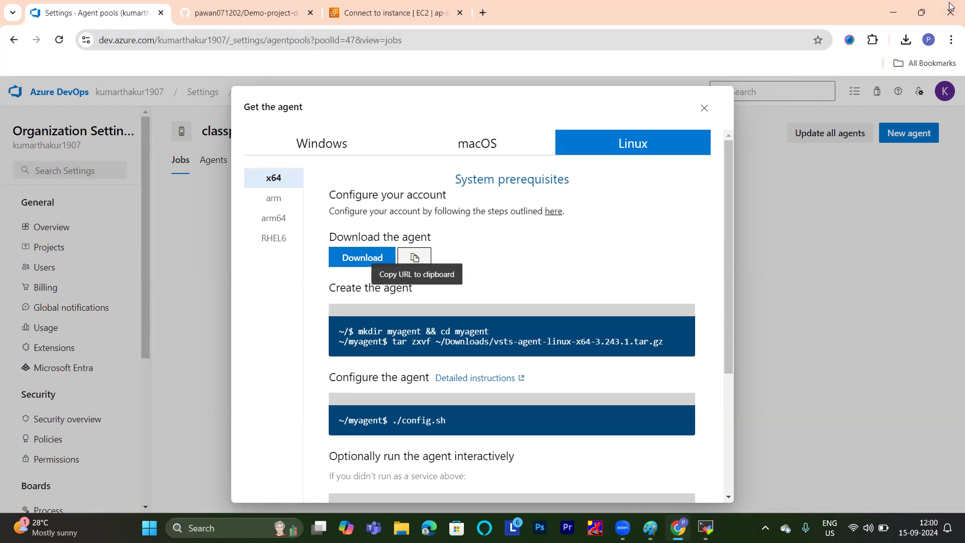
pyautogui.moveTo(225, 40); pyautogui.dragTo(83, 56)
pyautogui.hotkey('ctrl', 'c')
pyautogui.click(255, 40)
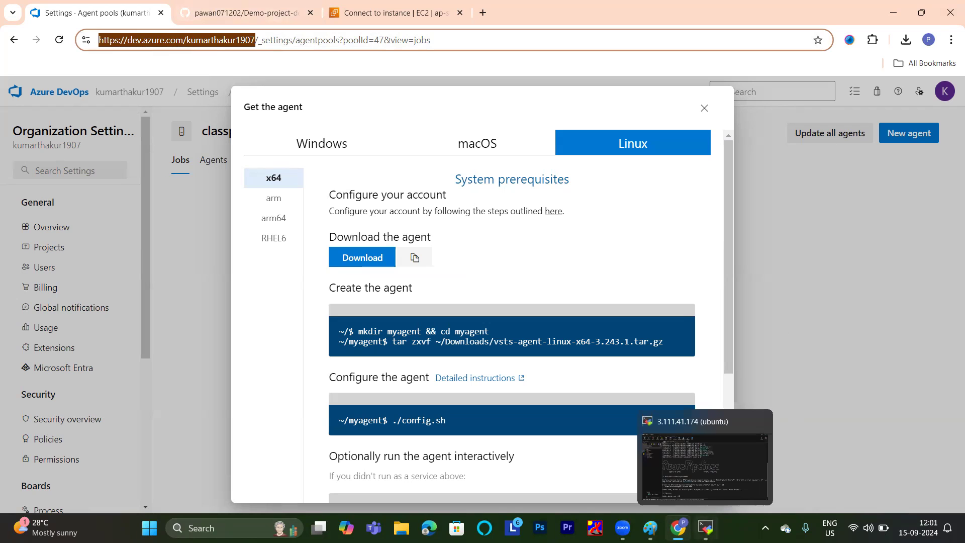
pyautogui.click(706, 515)
pyautogui.rightClick(447, 430)
pyautogui.press('Return')
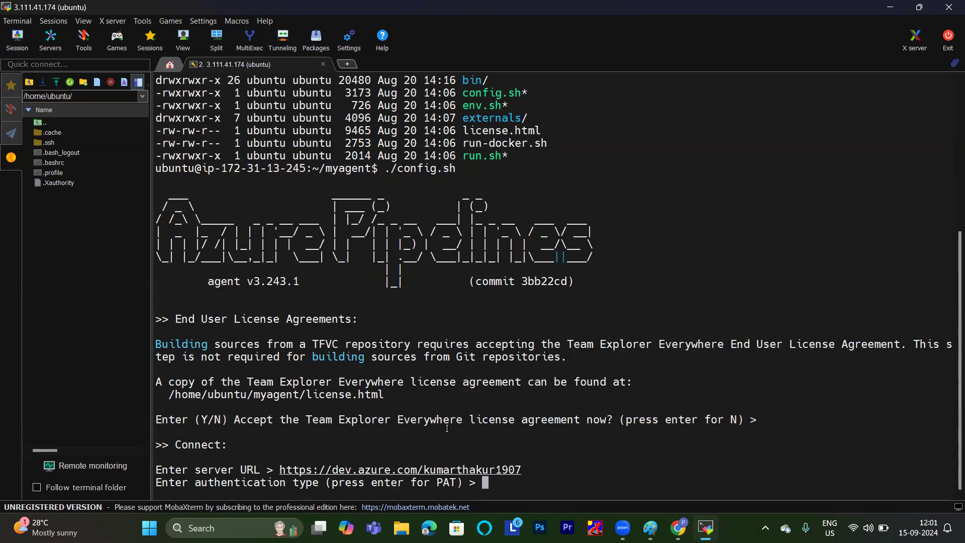
pyautogui.press('Return')
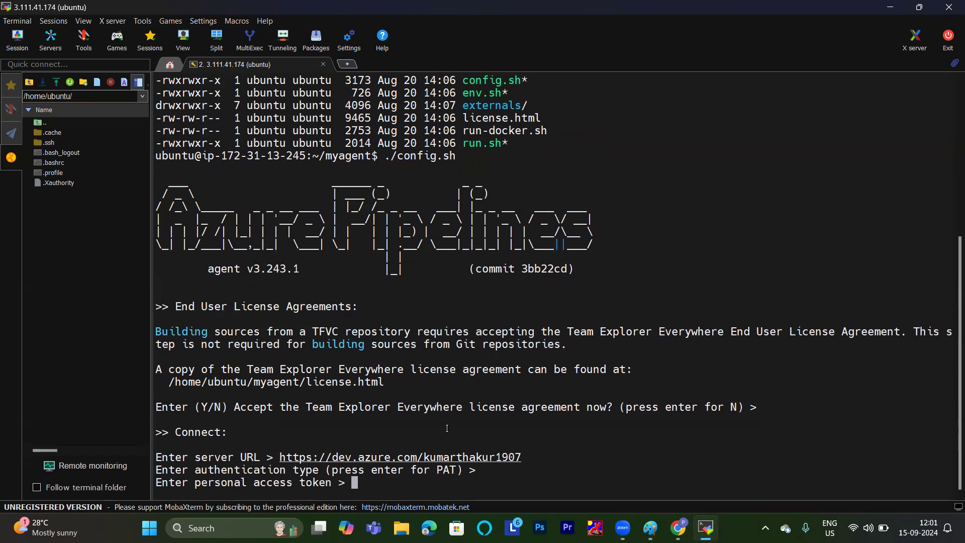
# Switch to Azure DevOps in the browser, open the personal access tokens in the user settings and start a new token.
pyautogui.click(264, 11)
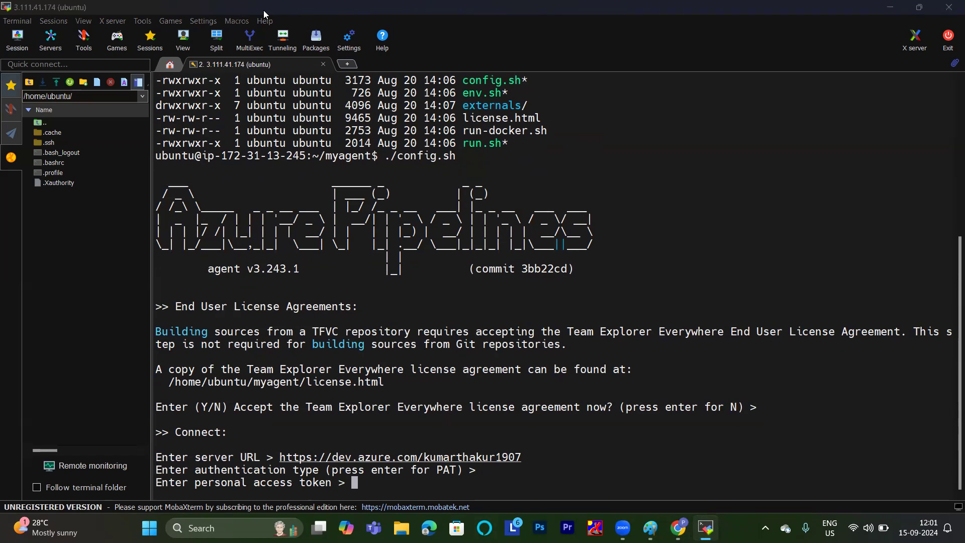
pyautogui.click(678, 528)
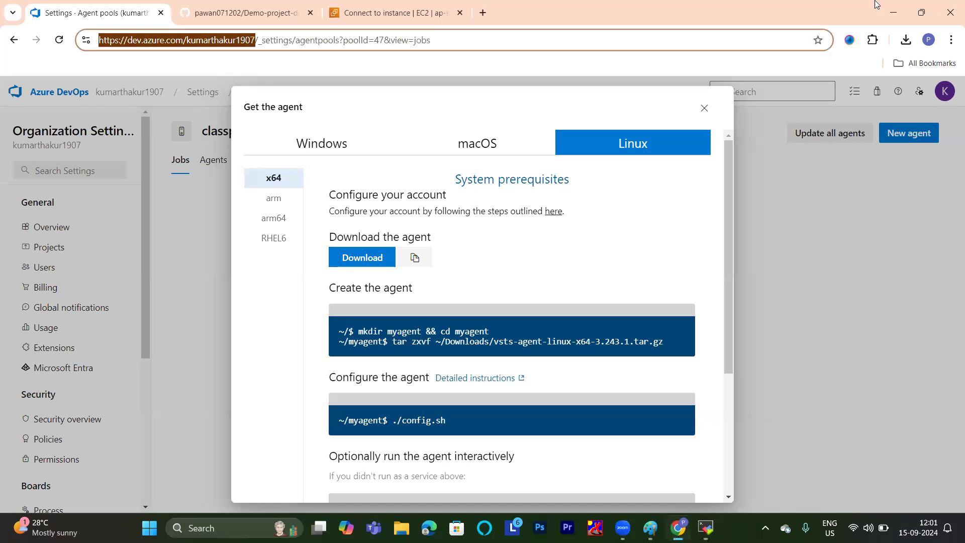
pyautogui.click(917, 89)
pyautogui.click(919, 91)
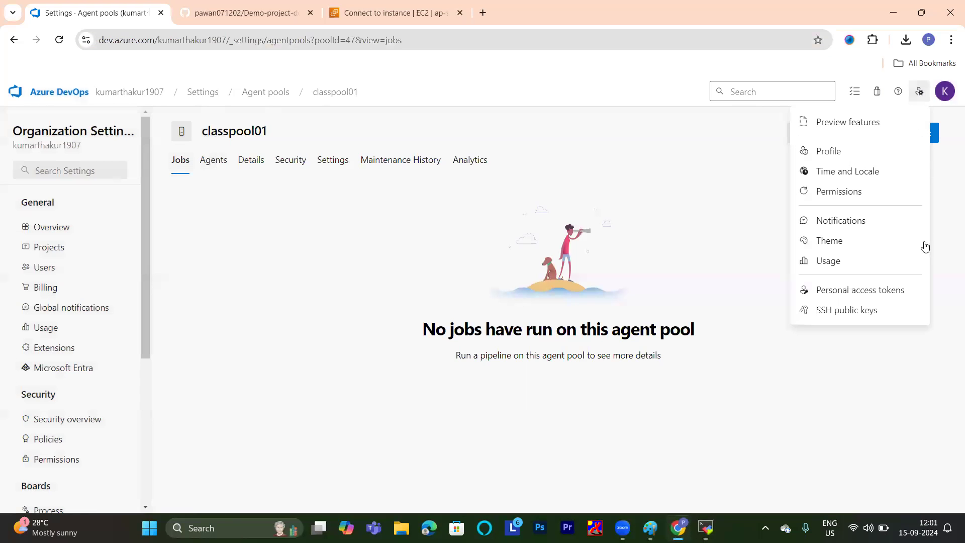
pyautogui.click(861, 289)
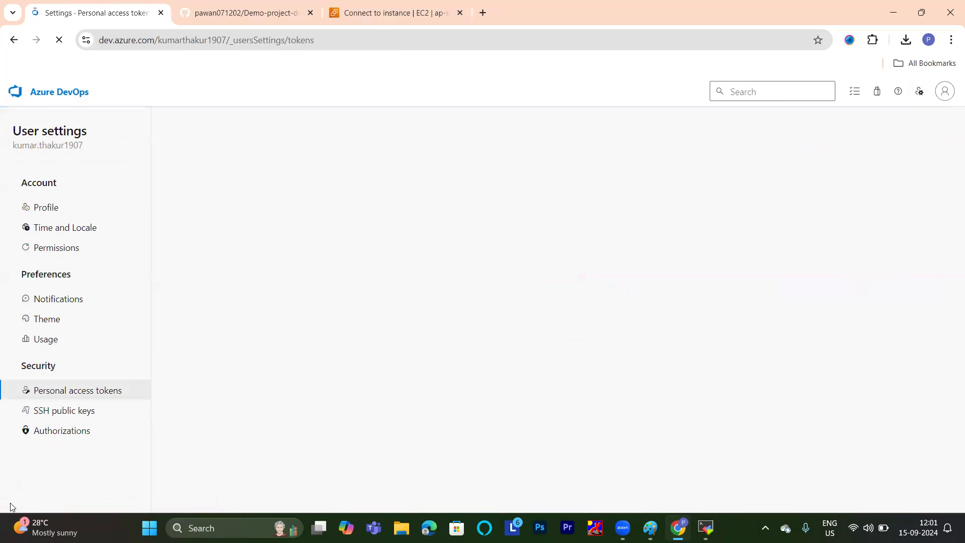
pyautogui.click(929, 129)
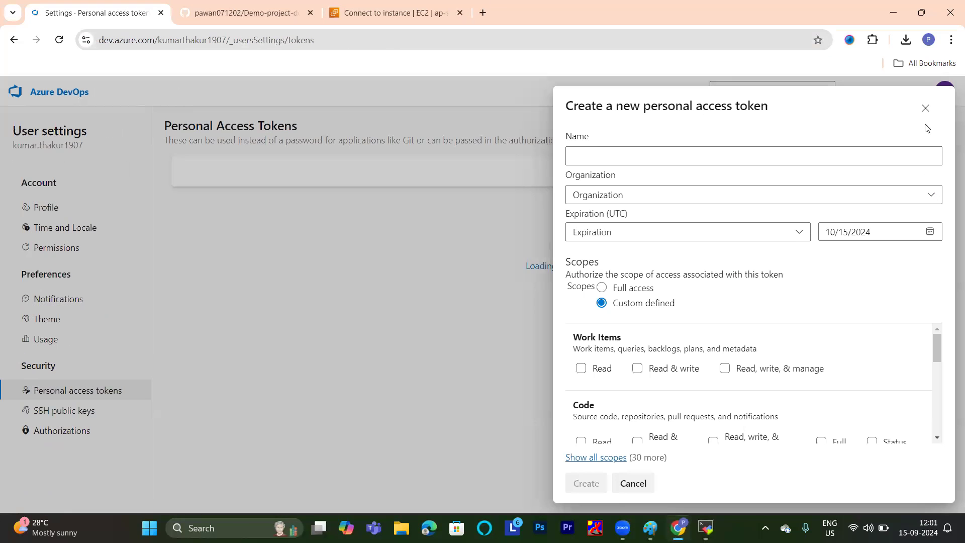
# Create a personal access token named "class-token" with Full access scope and copy the generated token.
pyautogui.click(629, 158)
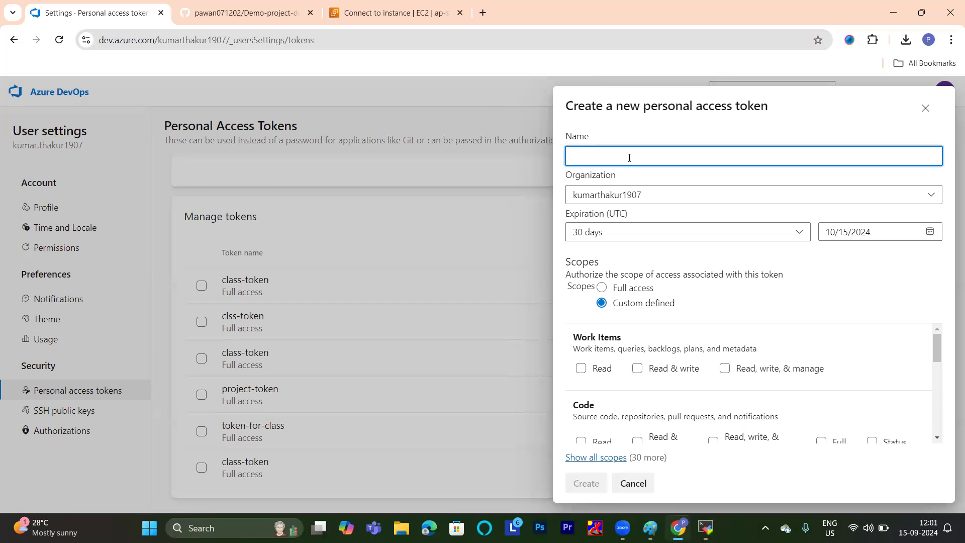
pyautogui.write('class-')
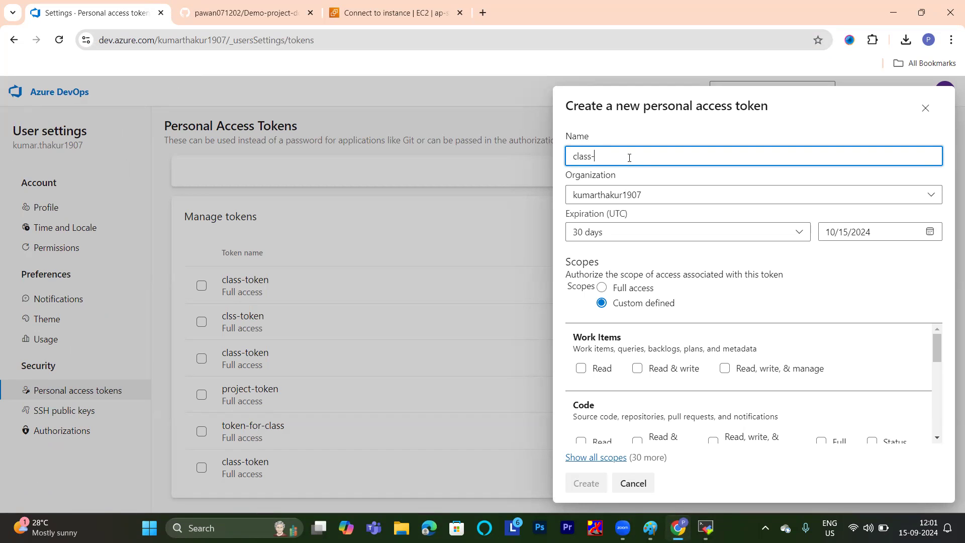
pyautogui.write('token')
pyautogui.click(601, 295)
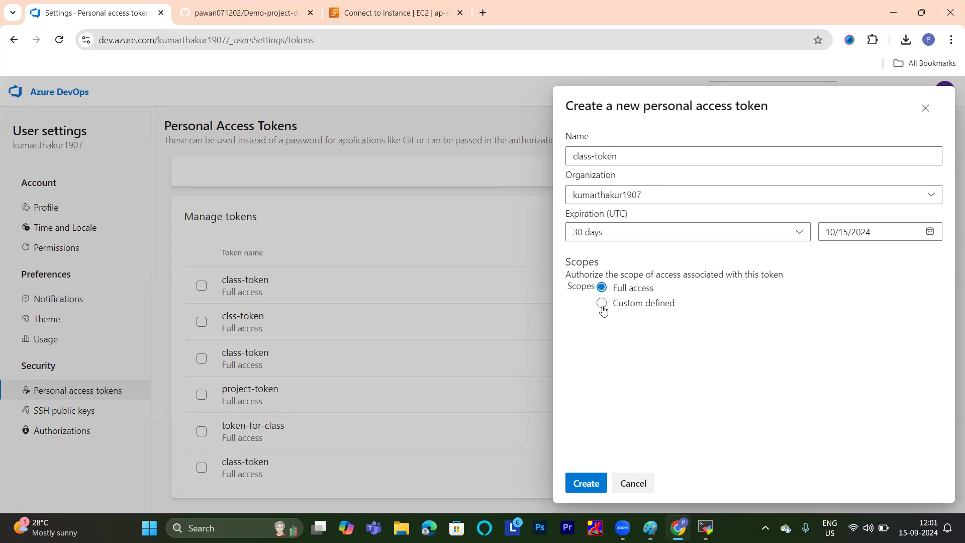
pyautogui.click(603, 304)
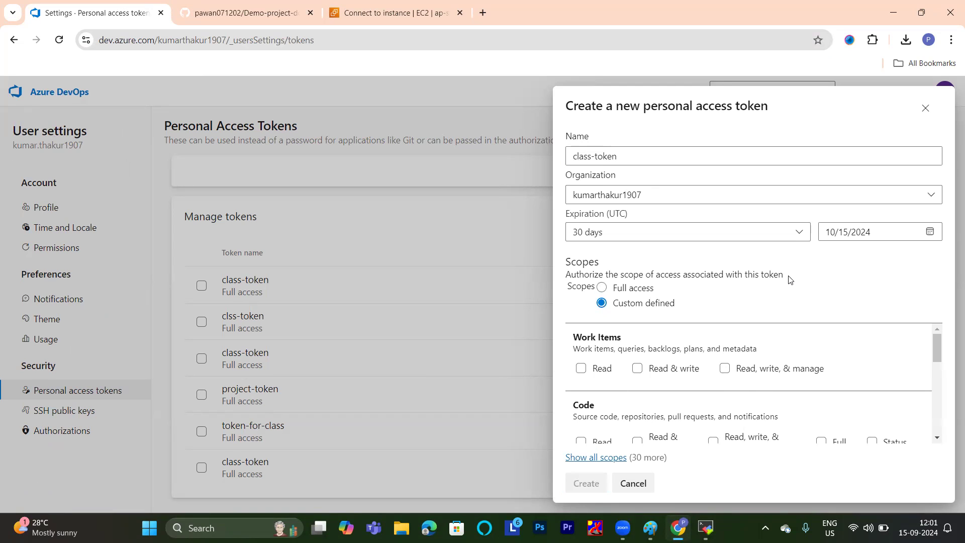
pyautogui.click(604, 289)
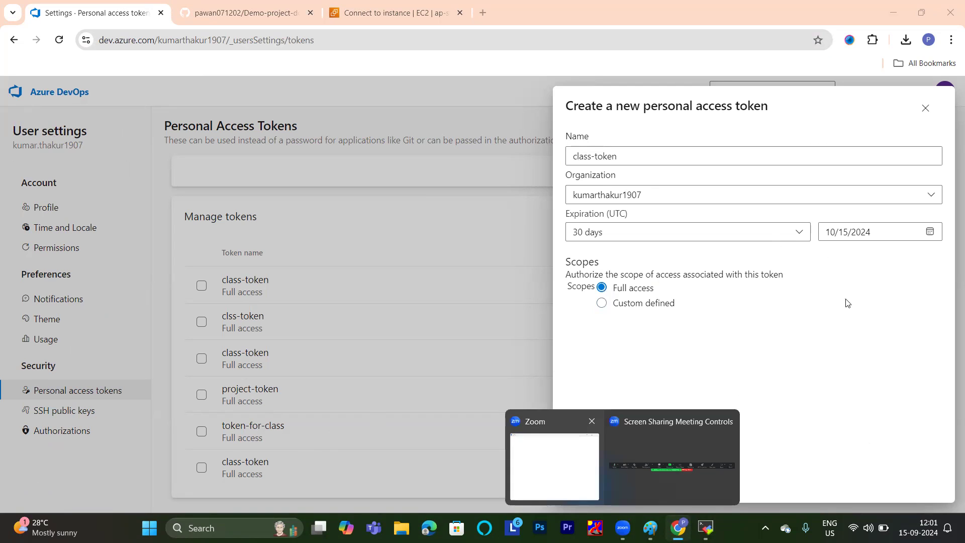
pyautogui.click(583, 484)
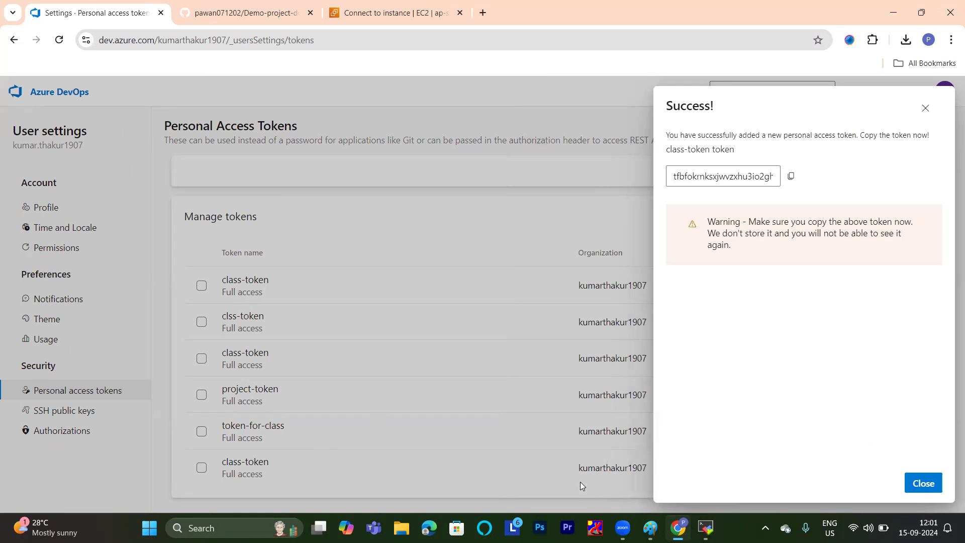
pyautogui.click(791, 177)
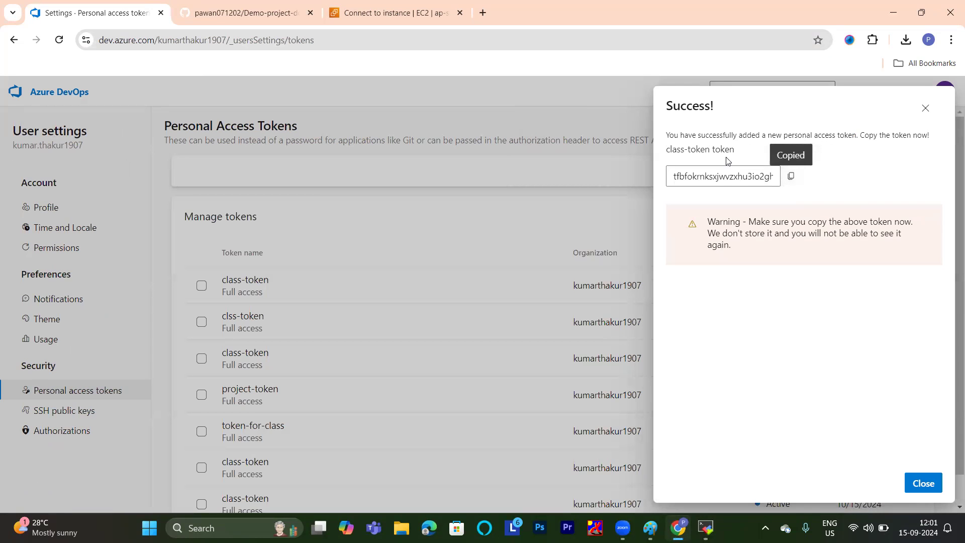
# Close the token confirmation, switch to the MobaXterm terminal and submit the copied personal access token at the token prompt.
pyautogui.click(925, 108)
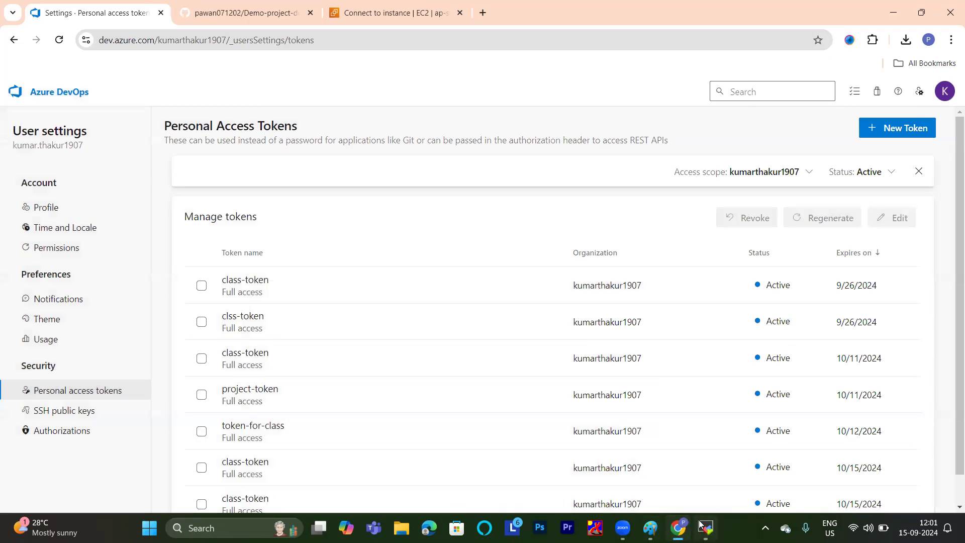
pyautogui.moveTo(706, 527)
pyautogui.click(699, 467)
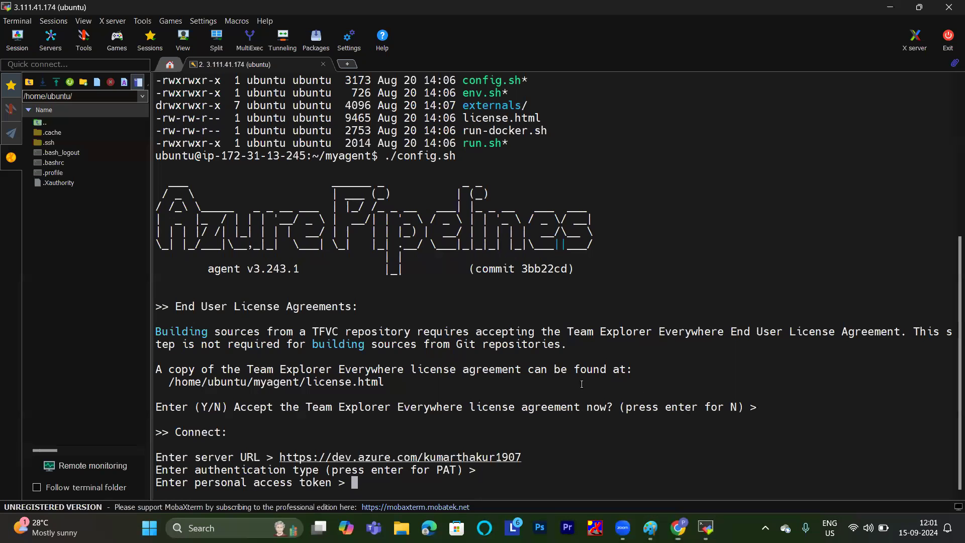
pyautogui.rightClick(426, 482)
pyautogui.press('Return')
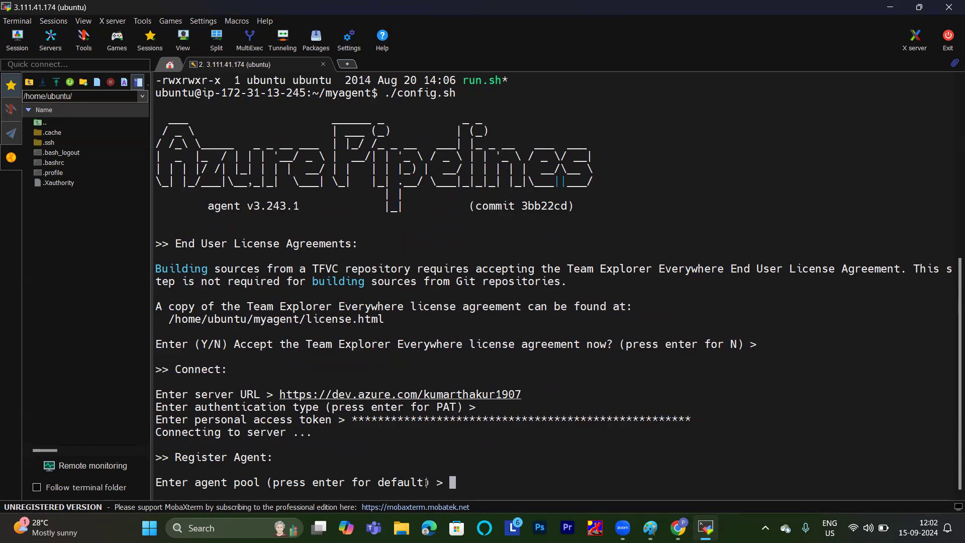
# Switch to Azure DevOps in the browser and open the classpool01 agent pool from the organization settings.
pyautogui.moveTo(678, 528)
pyautogui.click(681, 466)
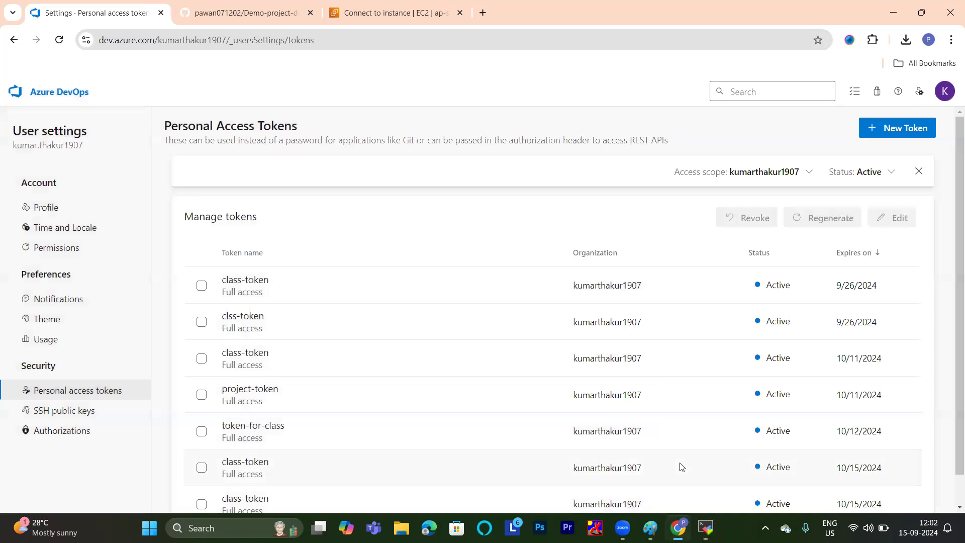
pyautogui.click(54, 96)
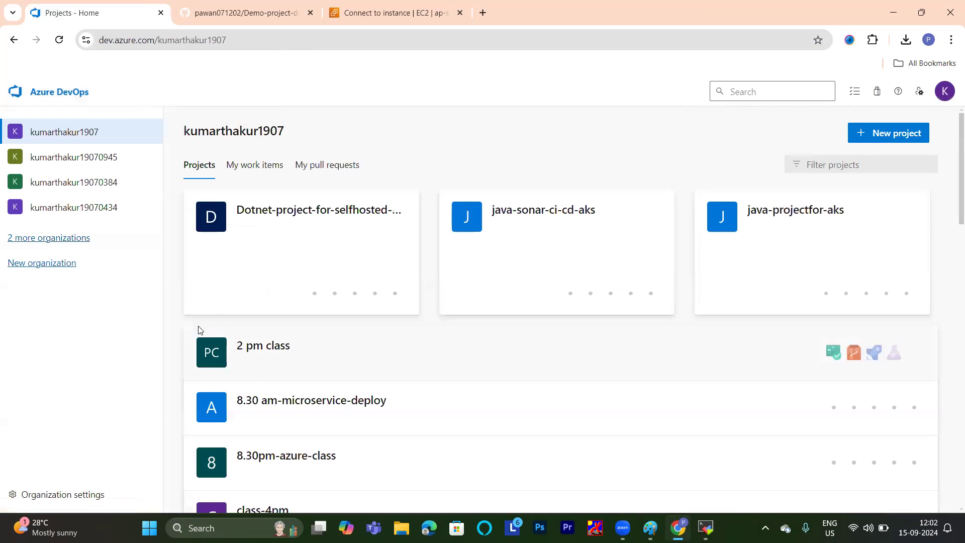
pyautogui.click(77, 497)
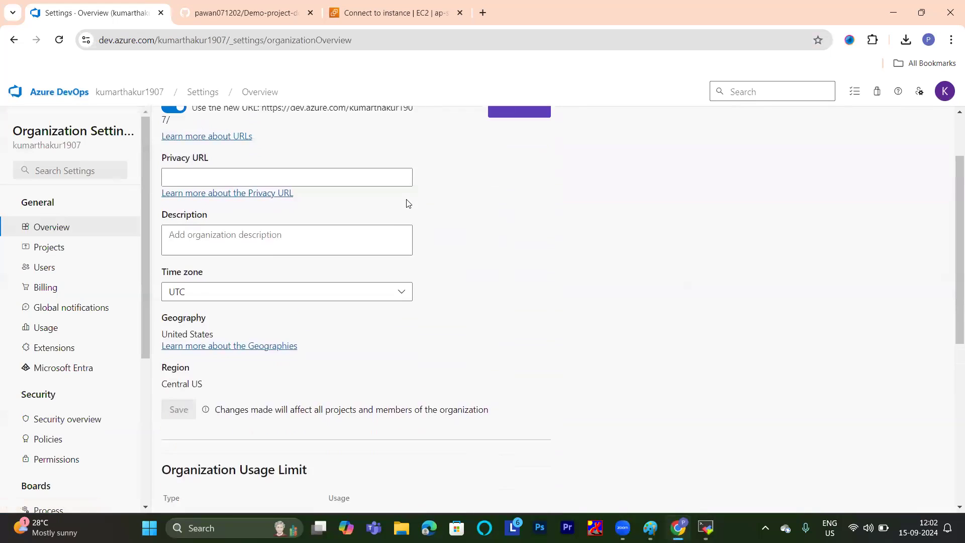
pyautogui.scroll(-5, 69, 401)
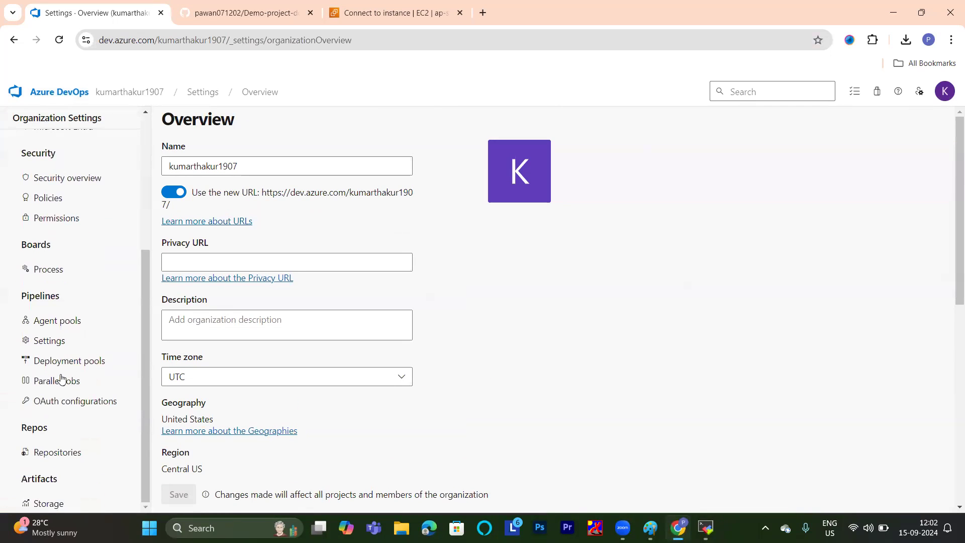
pyautogui.click(60, 323)
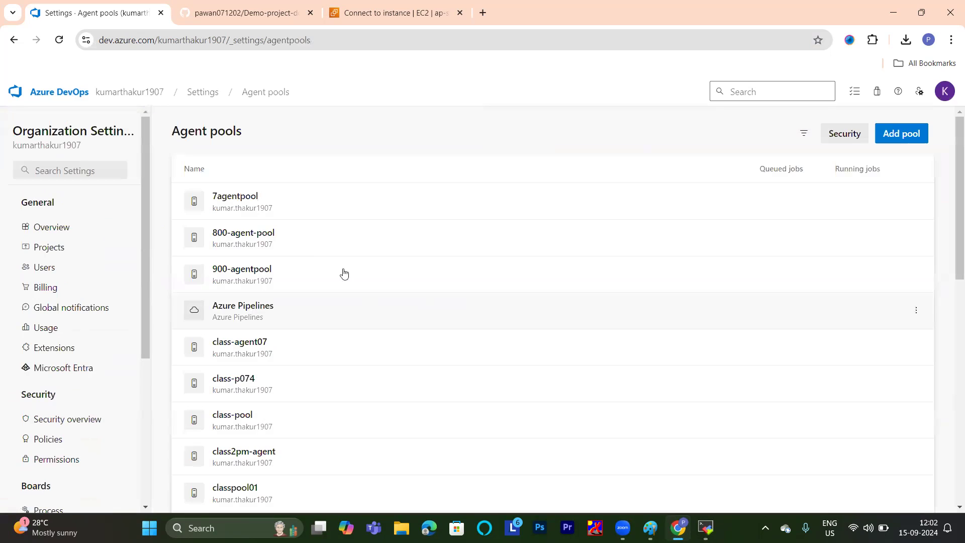
pyautogui.scroll(-4, 311, 237)
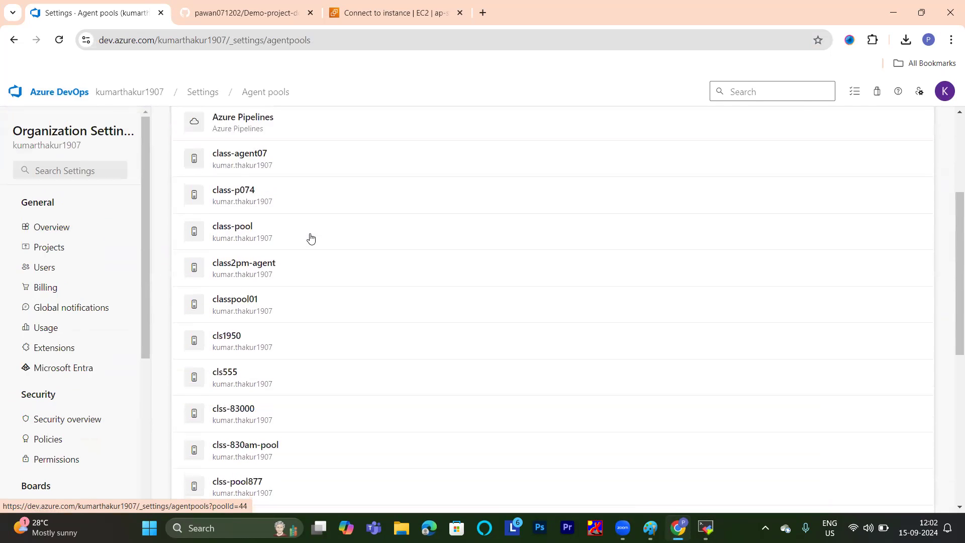
pyautogui.click(239, 315)
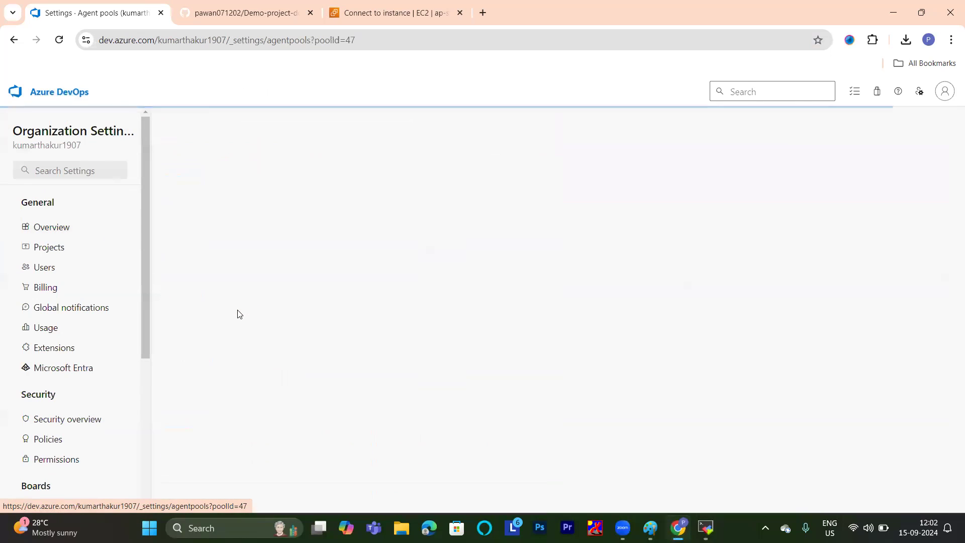
# Switch to the MobaXterm terminal and enter "classpool01" as the agent pool.
pyautogui.moveTo(706, 528)
pyautogui.click(704, 455)
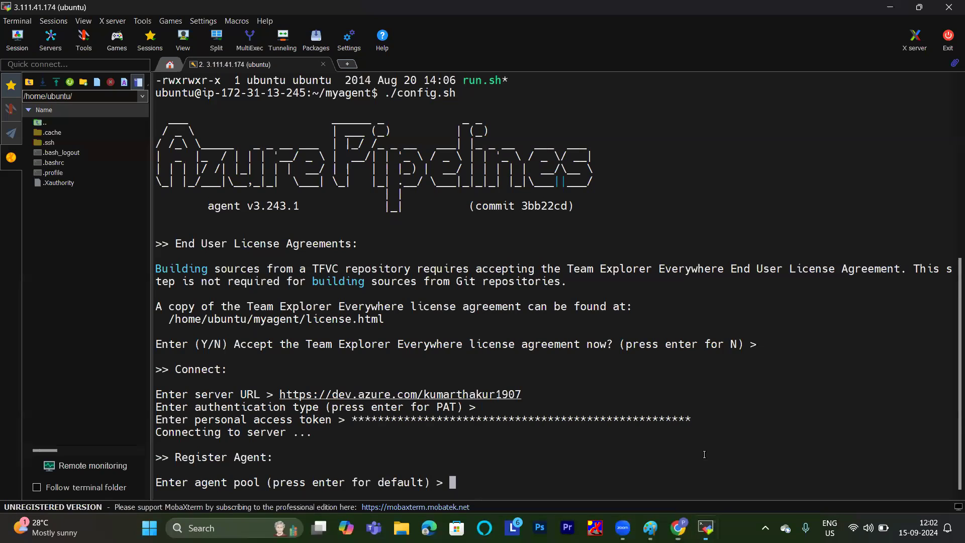
pyautogui.write('classpool01')
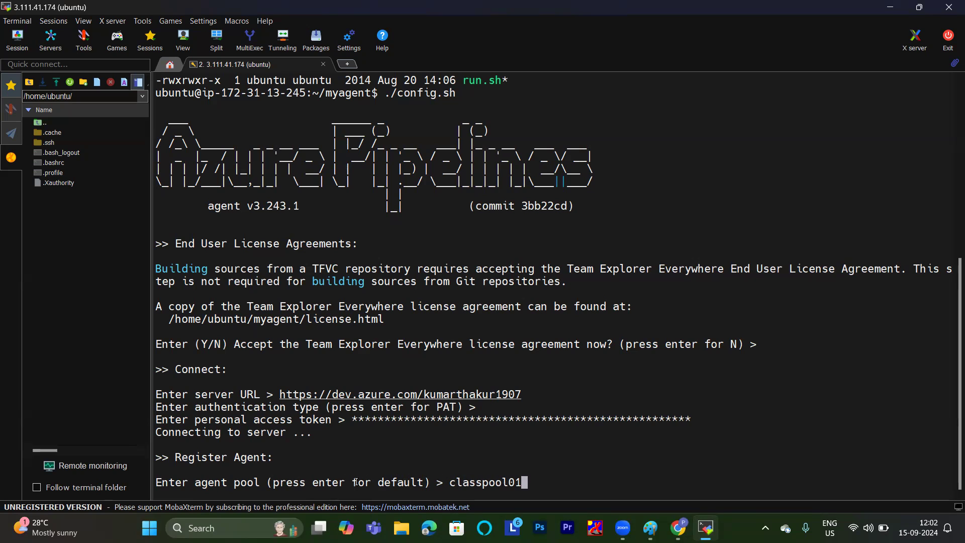
pyautogui.press('Return')
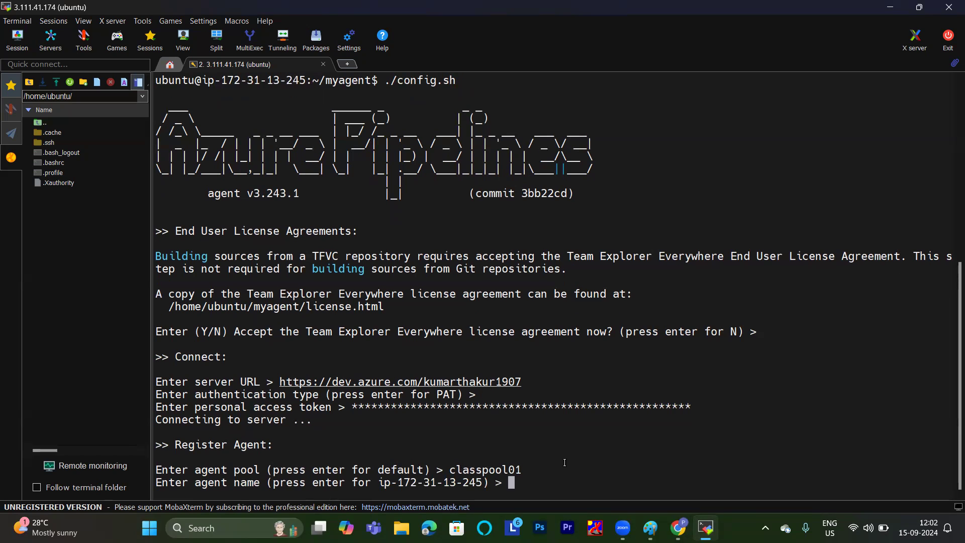
# Switch to Azure DevOps in the browser and view the list of agents in classpool01.
pyautogui.moveTo(679, 528)
pyautogui.click(664, 462)
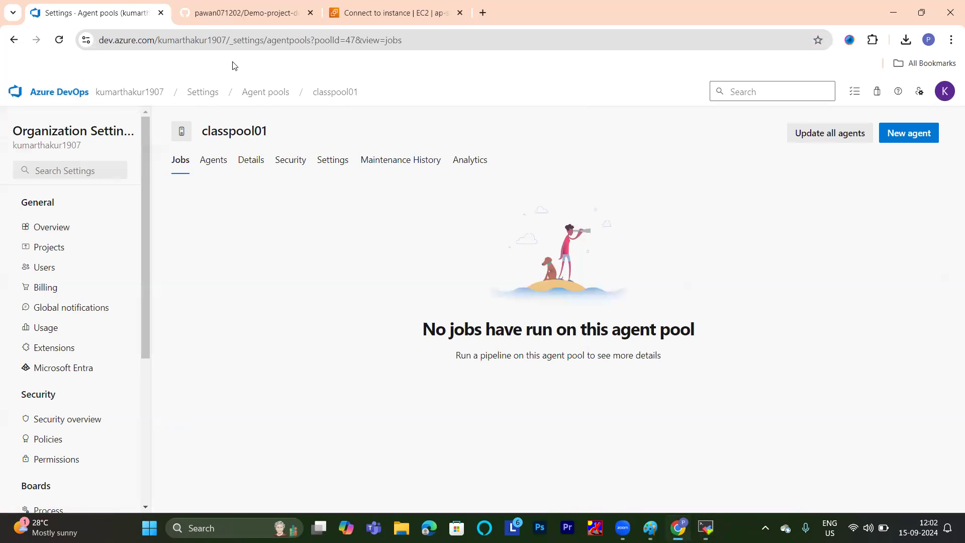
pyautogui.click(214, 160)
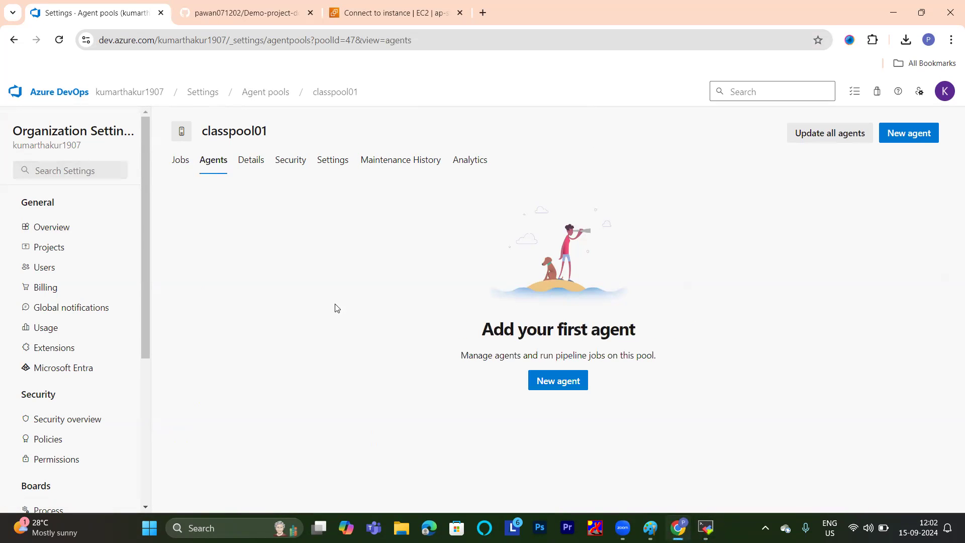
# Switch back to the MobaXterm terminal and register the agent under the name "classgent".
pyautogui.moveTo(706, 528)
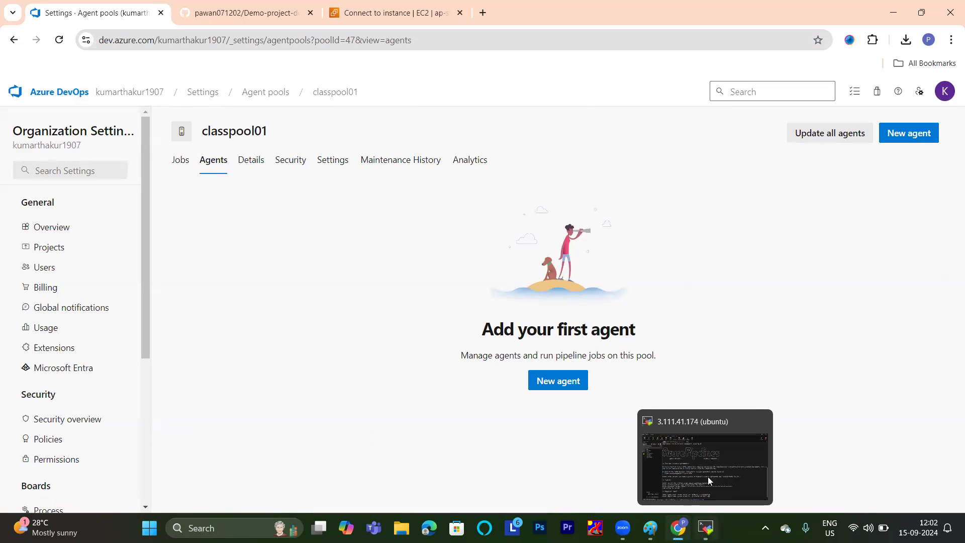
pyautogui.click(708, 476)
pyautogui.write('ag')
pyautogui.press('BackSpace')
pyautogui.press('BackSpace')
pyautogui.write('classgent')
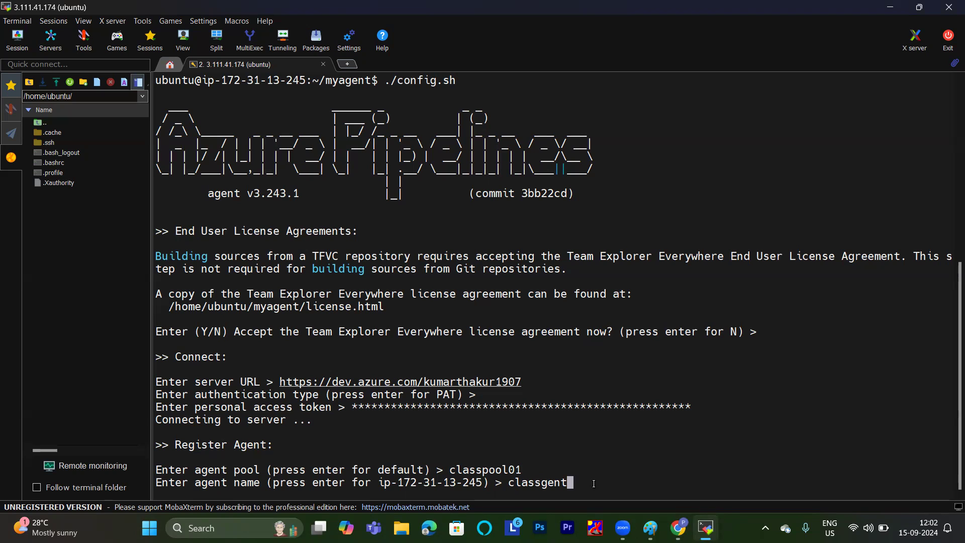
pyautogui.press('Return')
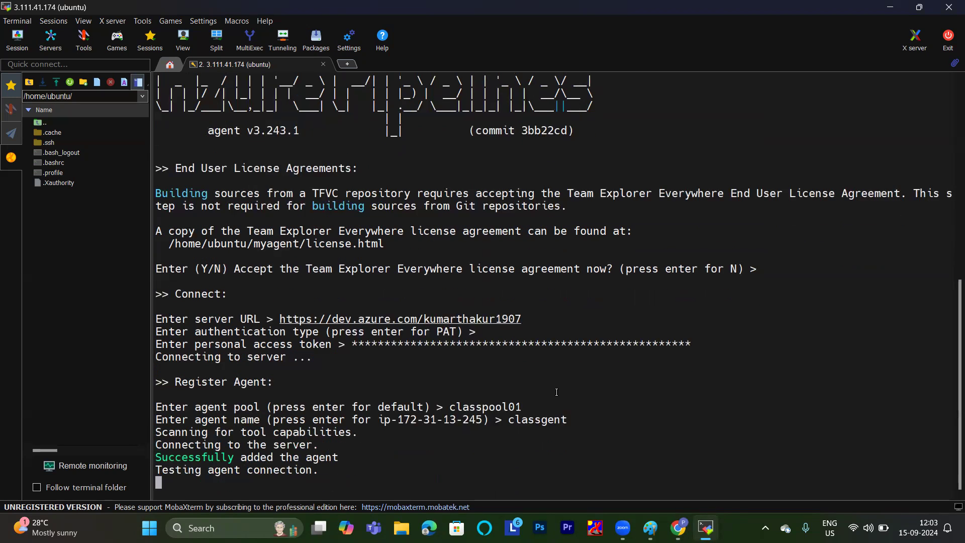
# Check the classgent entry in the browser's agent list, then return to MobaXterm and accept the default work folder _work.
pyautogui.moveTo(678, 527)
pyautogui.click(678, 458)
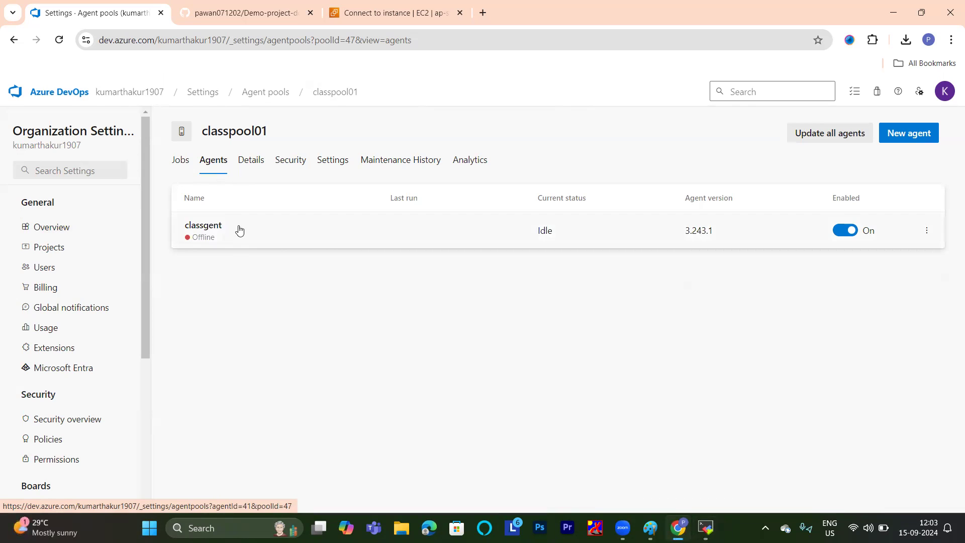
pyautogui.moveTo(706, 528)
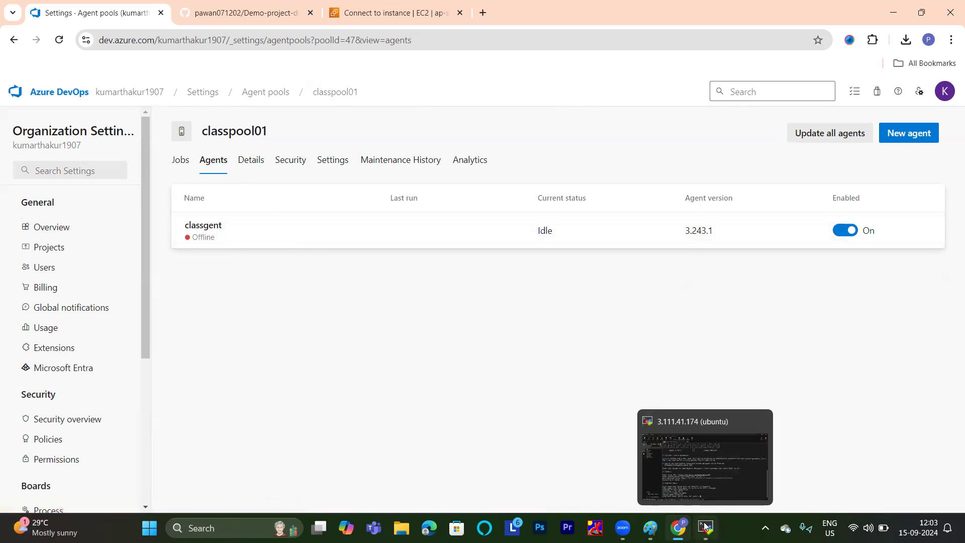
pyautogui.click(691, 463)
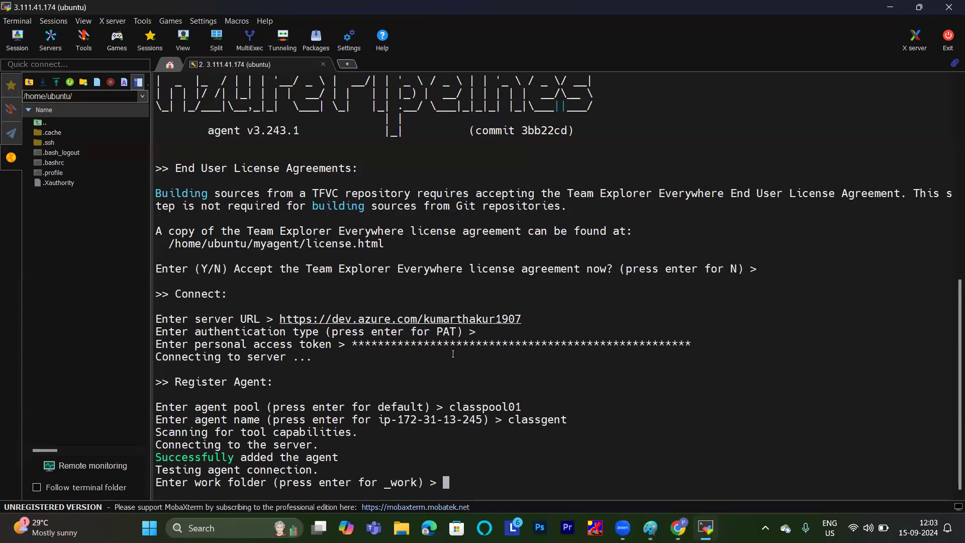
pyautogui.press('Return')
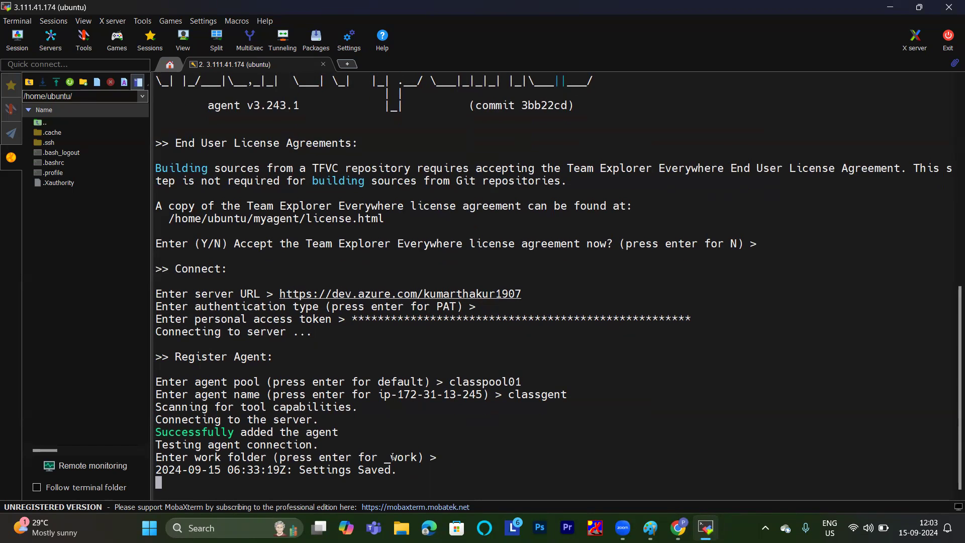
# List the contents of the myagent folder with "ls" and in detail with "ll".
pyautogui.write('ls')
pyautogui.press('Return')
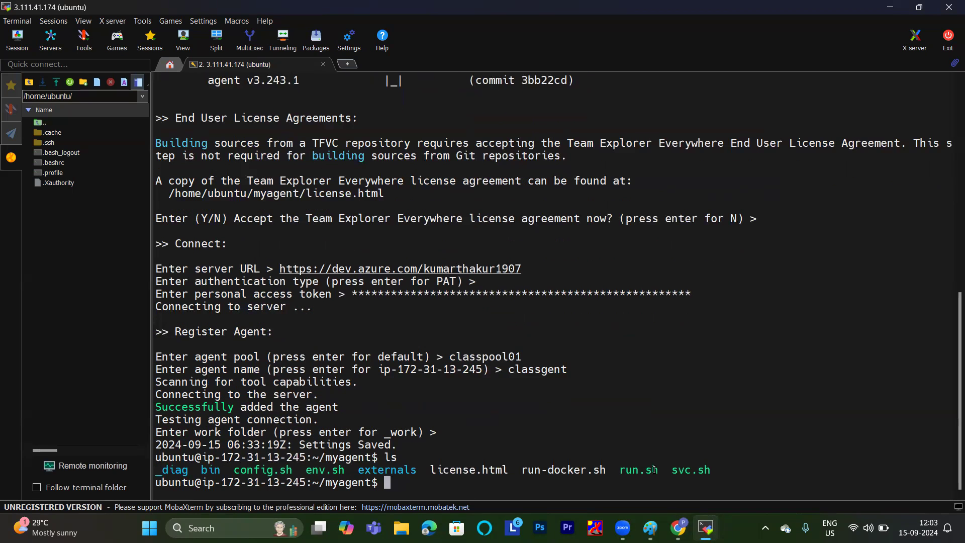
pyautogui.write('ll')
pyautogui.press('Return')
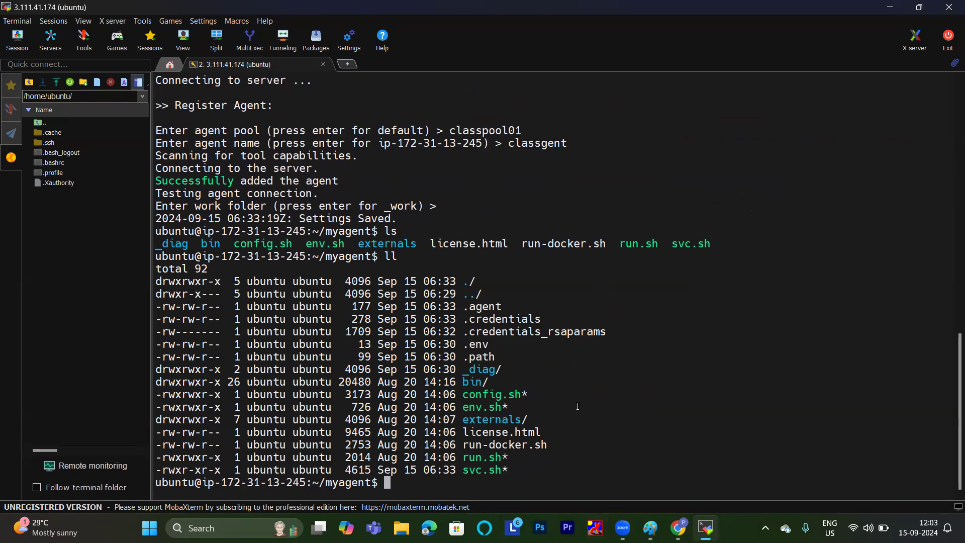
# Start the agent with "./run.sh" and check classgent's status in Azure DevOps in the browser.
pyautogui.doubleClick(492, 457)
pyautogui.write('./run')
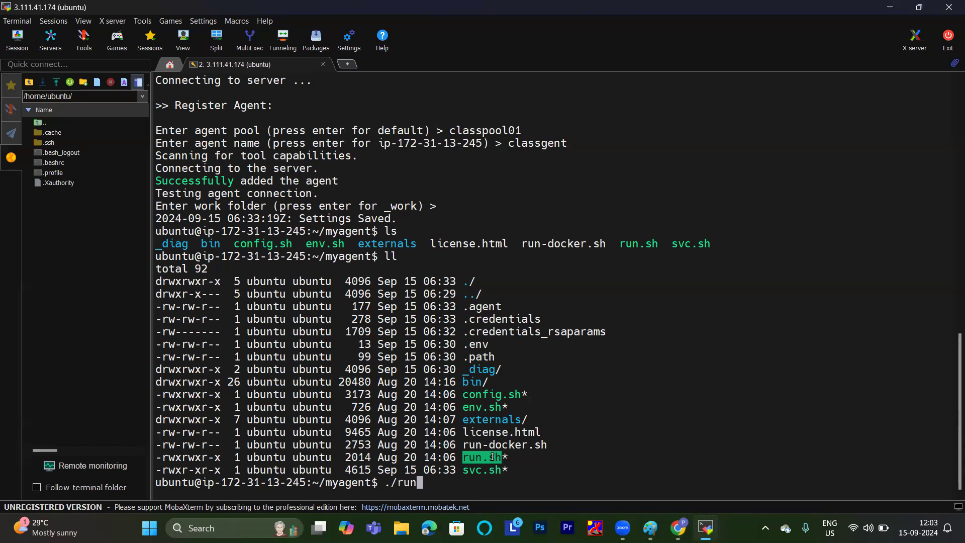
pyautogui.write('.sh')
pyautogui.press('Return')
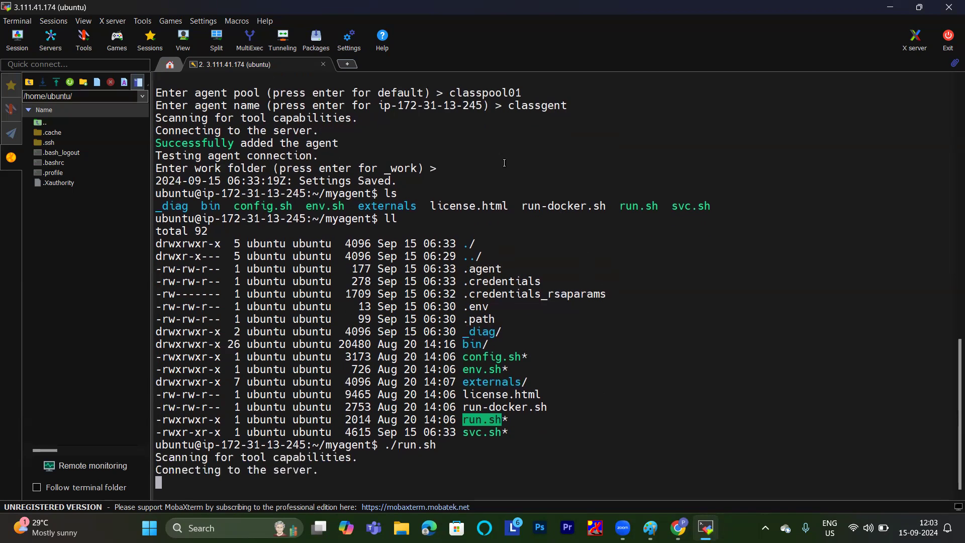
pyautogui.moveTo(685, 526)
pyautogui.click(706, 445)
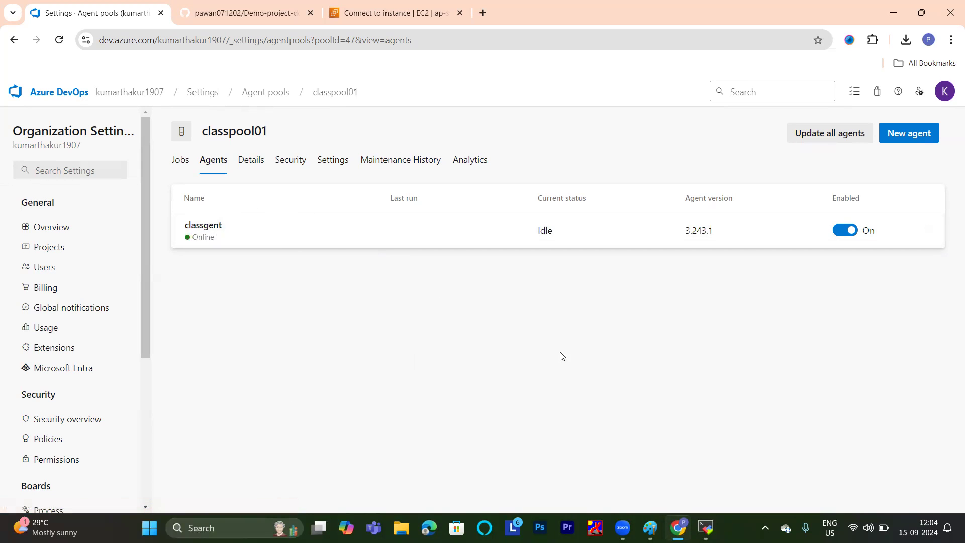
# Open the Dotnet-project-for-selfhosted-agent project and start creating a pipeline with the classic editor.
pyautogui.click(119, 96)
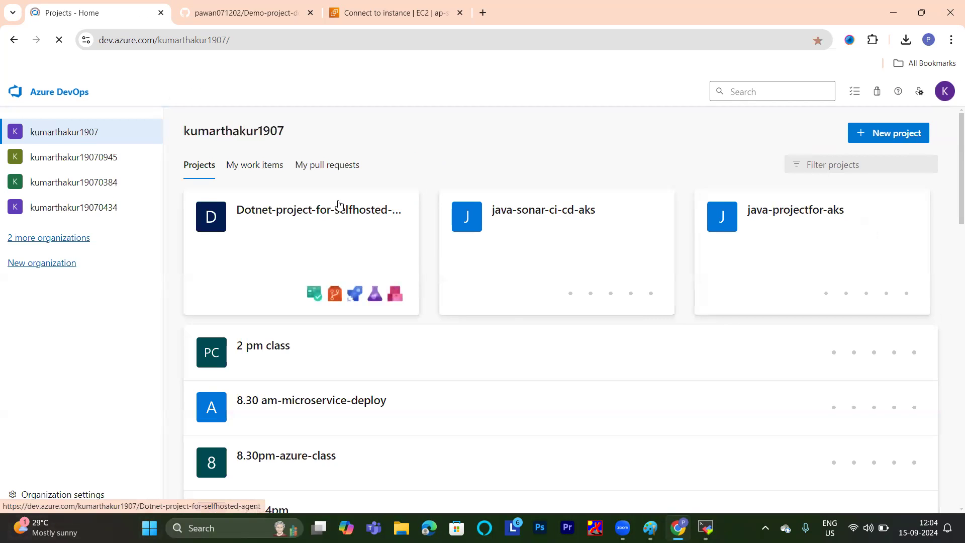
pyautogui.click(339, 205)
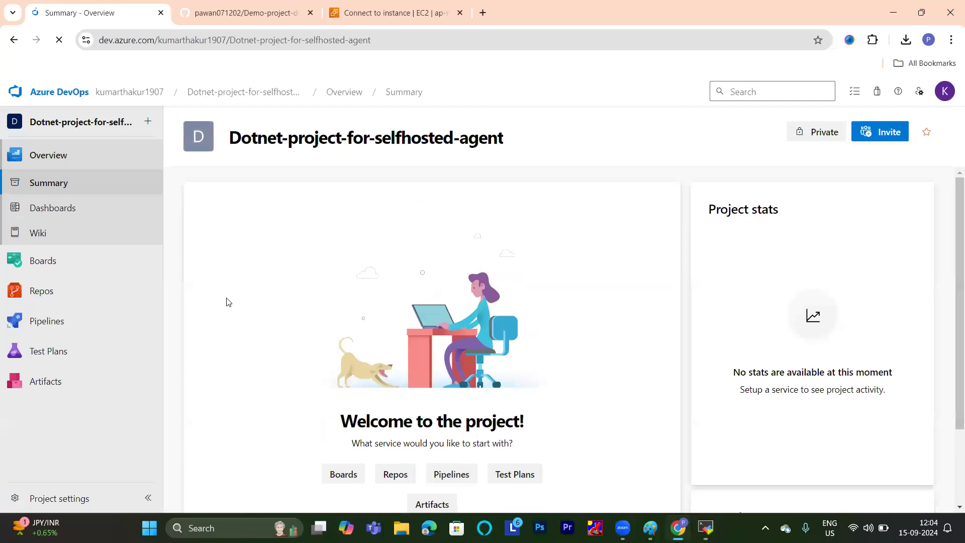
pyautogui.click(32, 326)
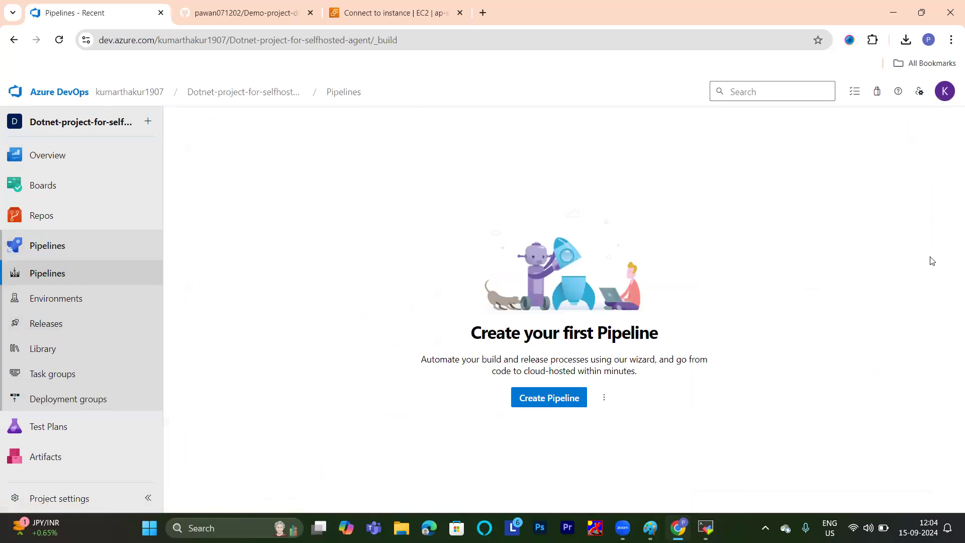
pyautogui.click(547, 400)
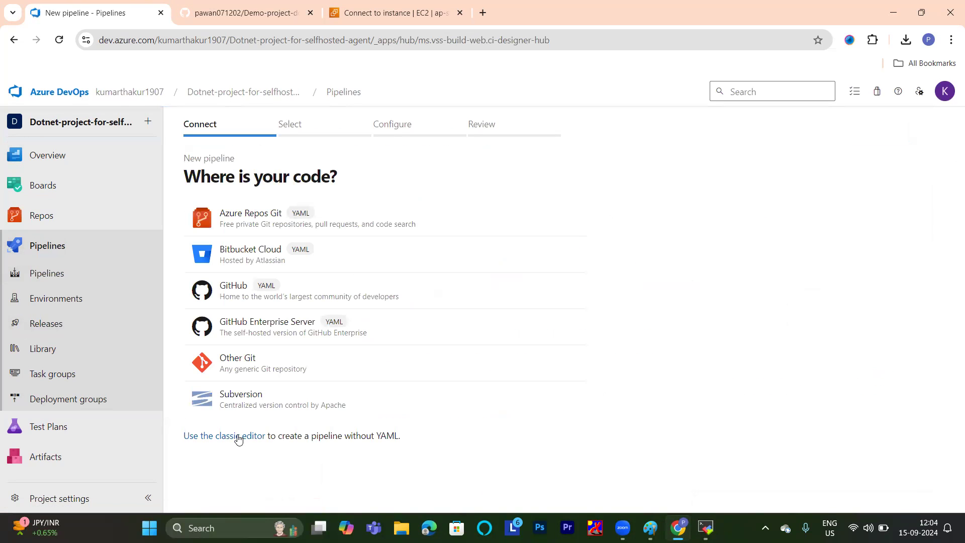
pyautogui.click(238, 436)
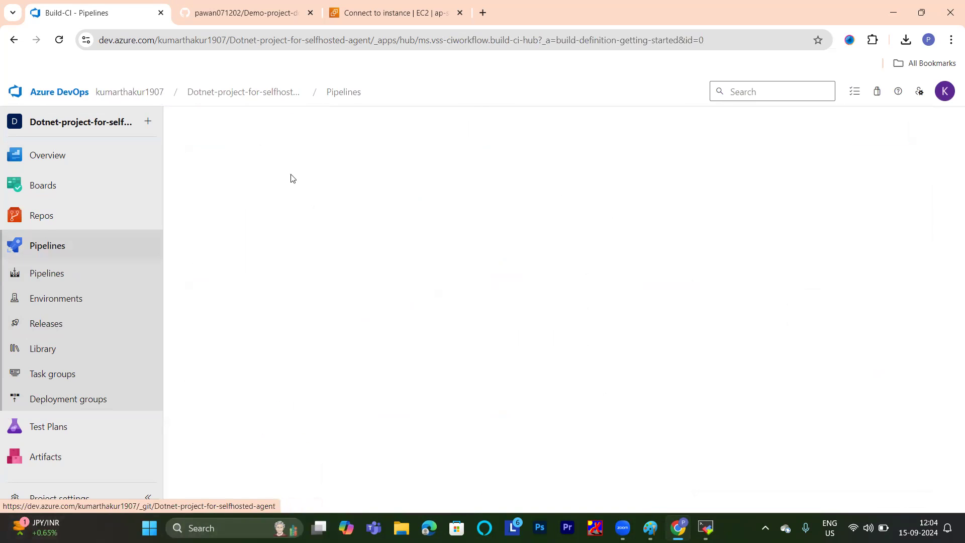
# Choose GitHub as the source and confirm the Demo-project-dotnet99999 repository with master as the default branch.
pyautogui.click(611, 170)
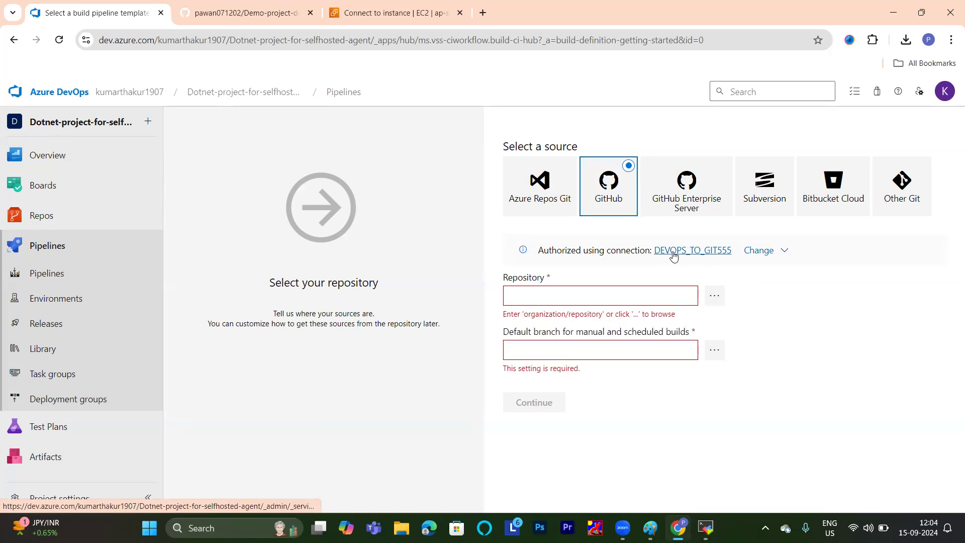
pyautogui.click(715, 296)
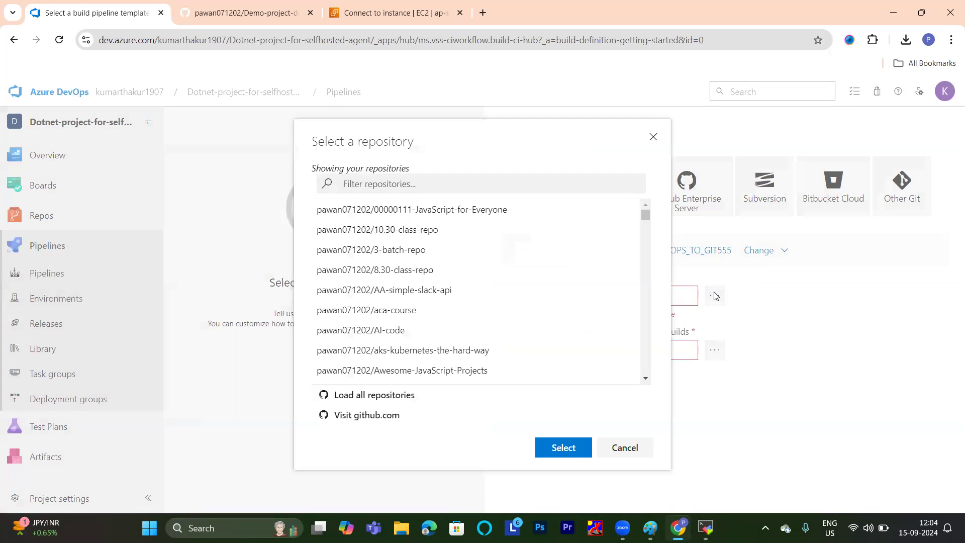
pyautogui.click(422, 184)
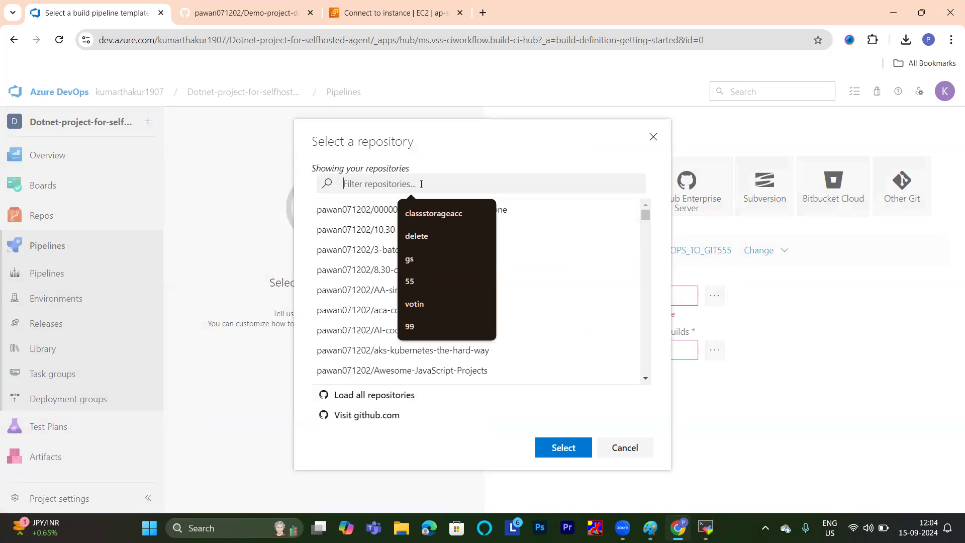
pyautogui.write('99')
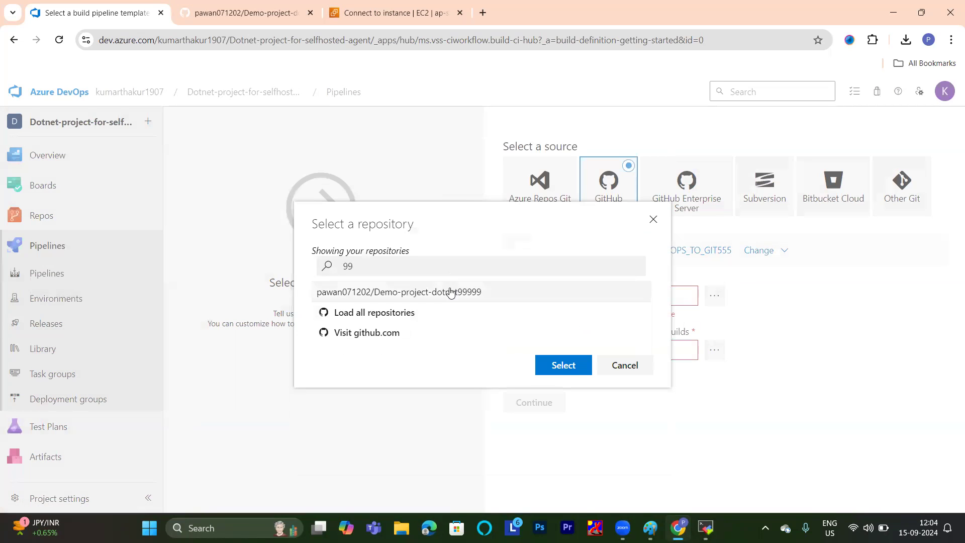
pyautogui.click(451, 292)
pyautogui.click(570, 370)
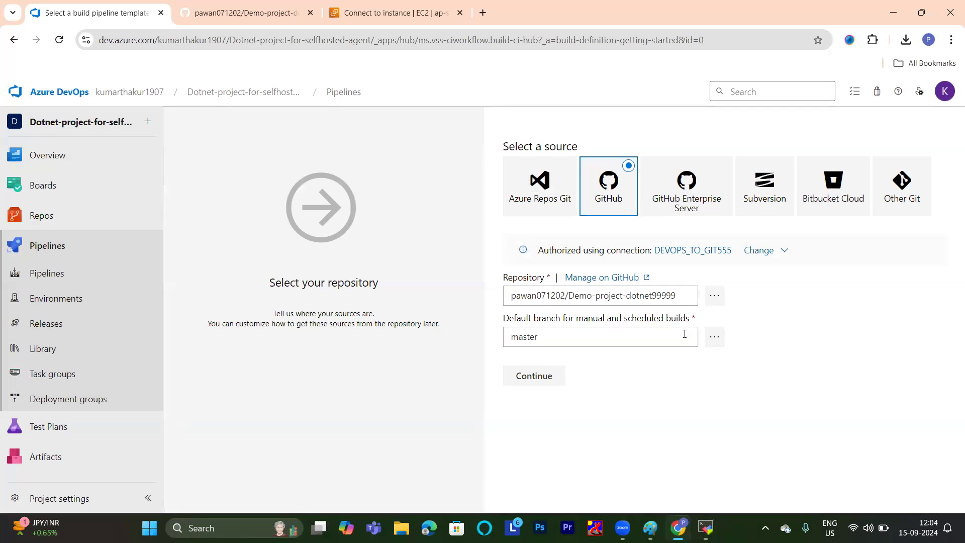
pyautogui.click(553, 382)
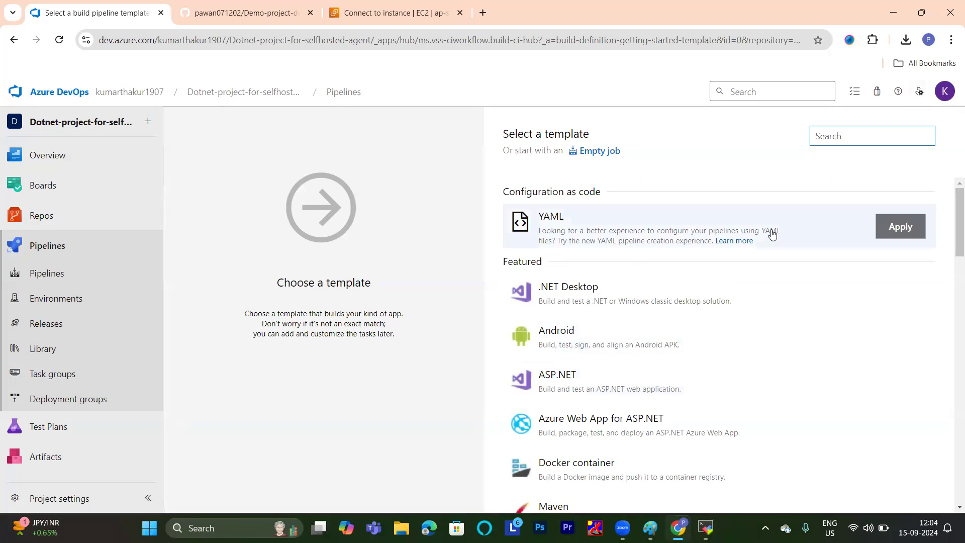
# Apply the ASP.NET Core template to the new build pipeline.
pyautogui.scroll(-9, 772, 233)
pyautogui.click(583, 273)
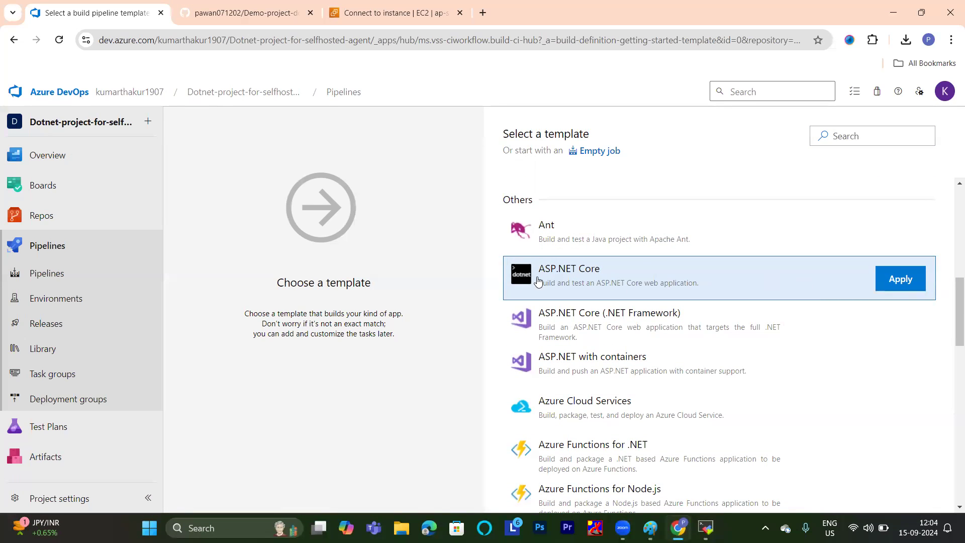
pyautogui.scroll(9, 594, 236)
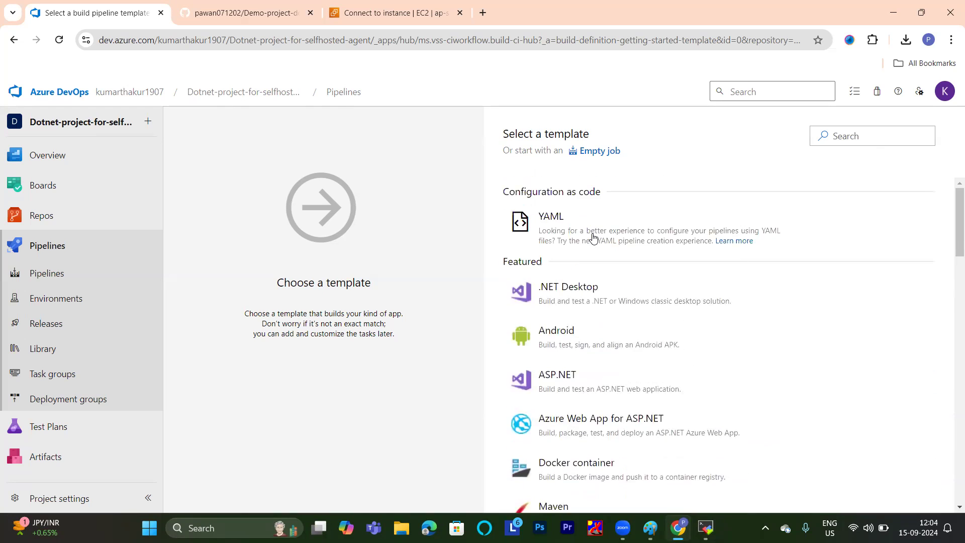
pyautogui.scroll(-10, 624, 217)
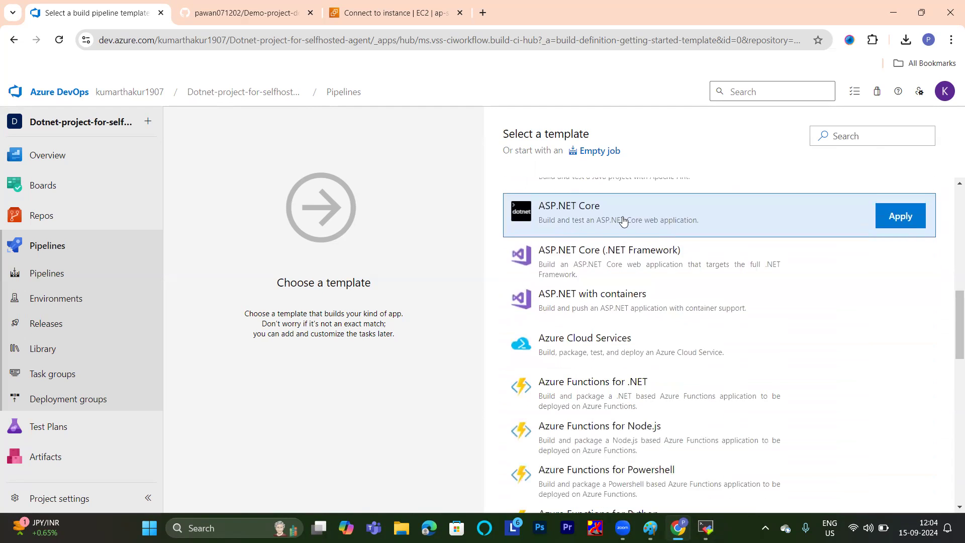
pyautogui.scroll(2, 607, 333)
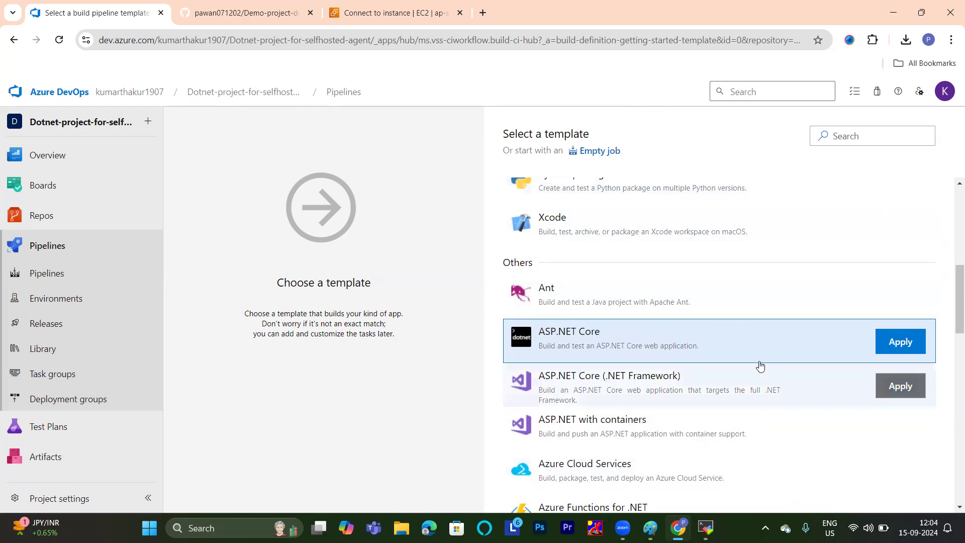
pyautogui.click(917, 348)
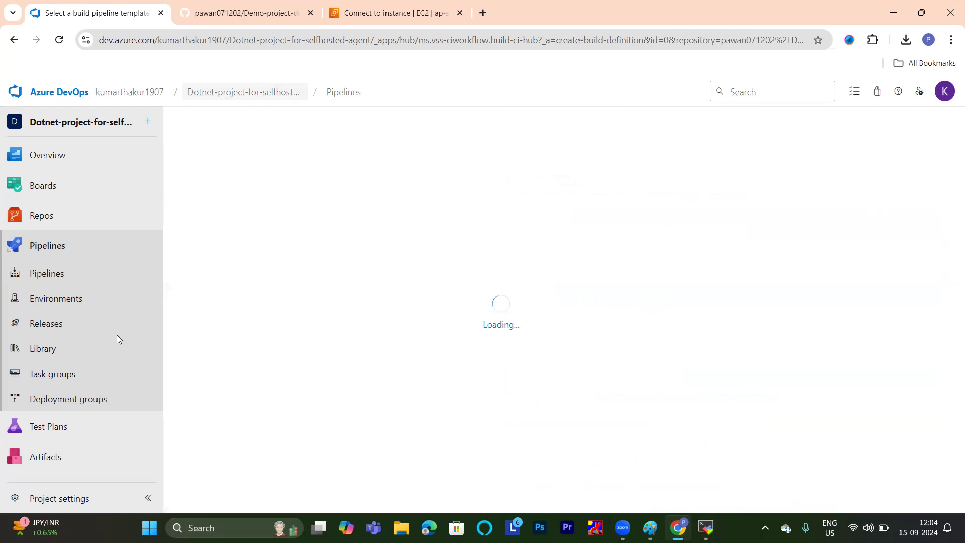
# Shorten the pipeline name to Dotnet-project-for-selfhosted-agent.
pyautogui.moveTo(797, 243); pyautogui.dragTo(535, 256)
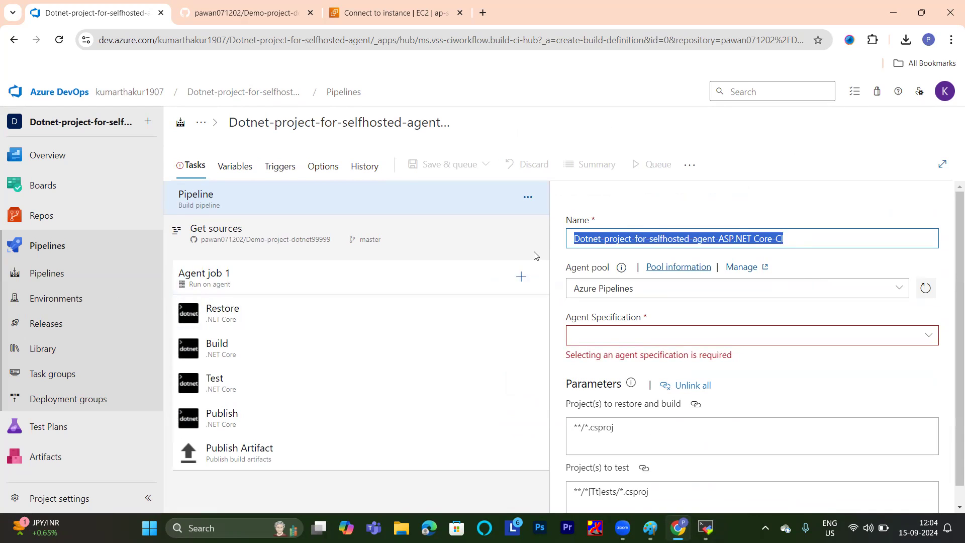
pyautogui.click(803, 232)
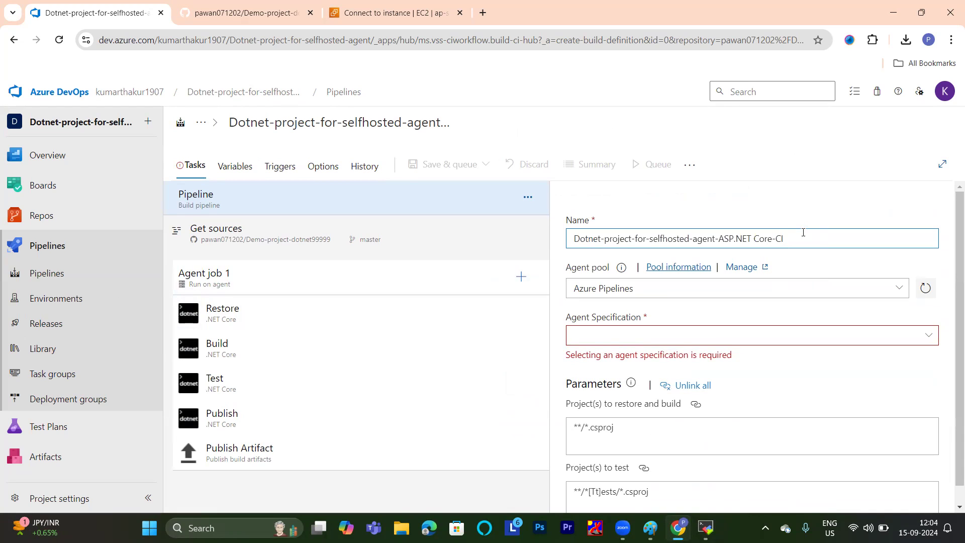
pyautogui.press('BackSpace')
pyautogui.press('BackSpace')
pyautogui.press('BackSpace')
pyautogui.press('BackSpace')
pyautogui.press('BackSpace')
pyautogui.press('BackSpace')
pyautogui.press('BackSpace')
pyautogui.press('BackSpace')
pyautogui.press('BackSpace')
pyautogui.press('BackSpace')
pyautogui.press('BackSpace')
pyautogui.press('BackSpace')
pyautogui.press('BackSpace')
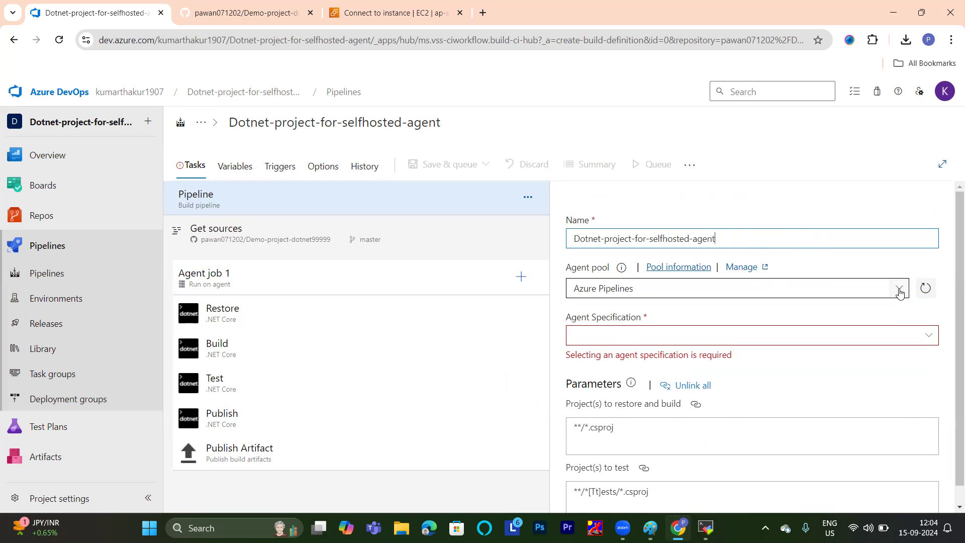
# Set the pipeline's agent pool to 7agentpool and review the path of the projects to restore and build.
pyautogui.click(843, 289)
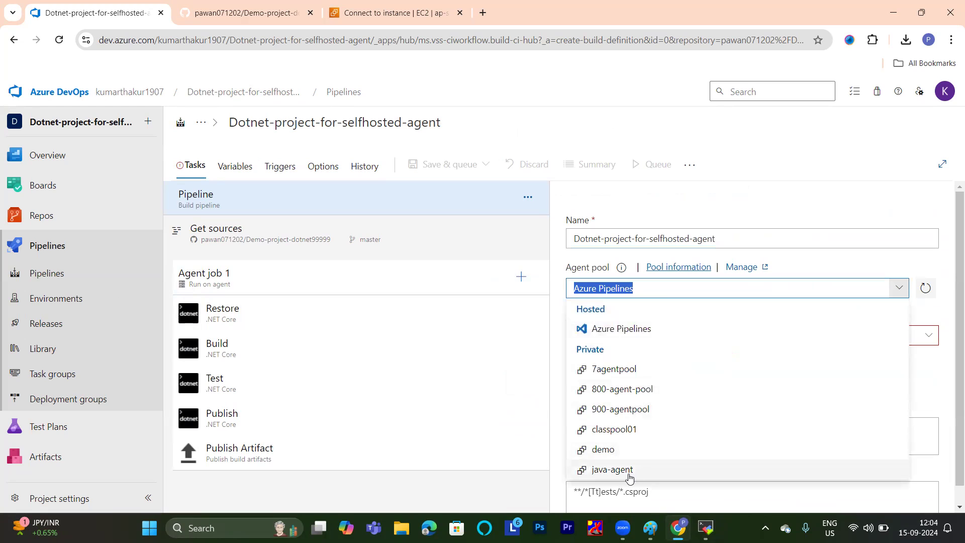
pyautogui.click(611, 372)
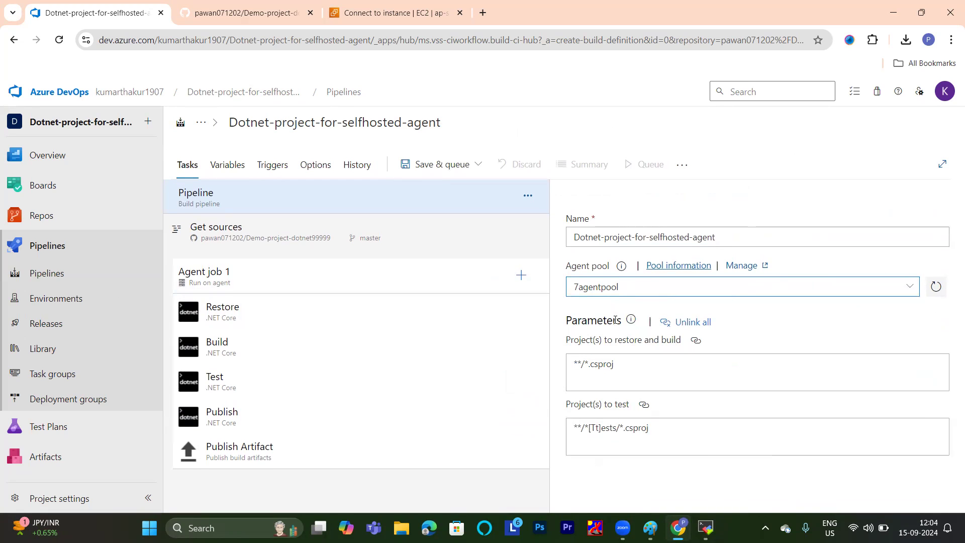
pyautogui.moveTo(631, 365); pyautogui.dragTo(576, 368)
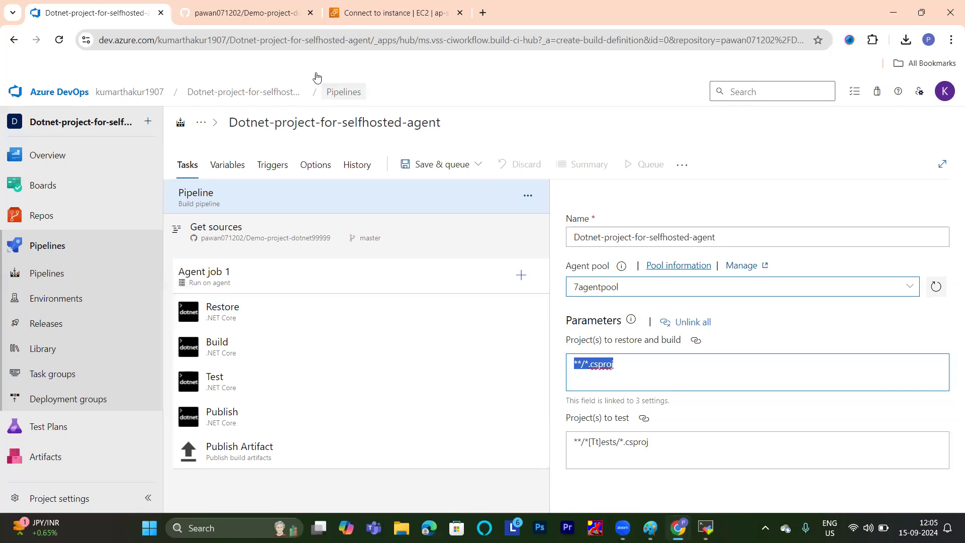
pyautogui.click(619, 362)
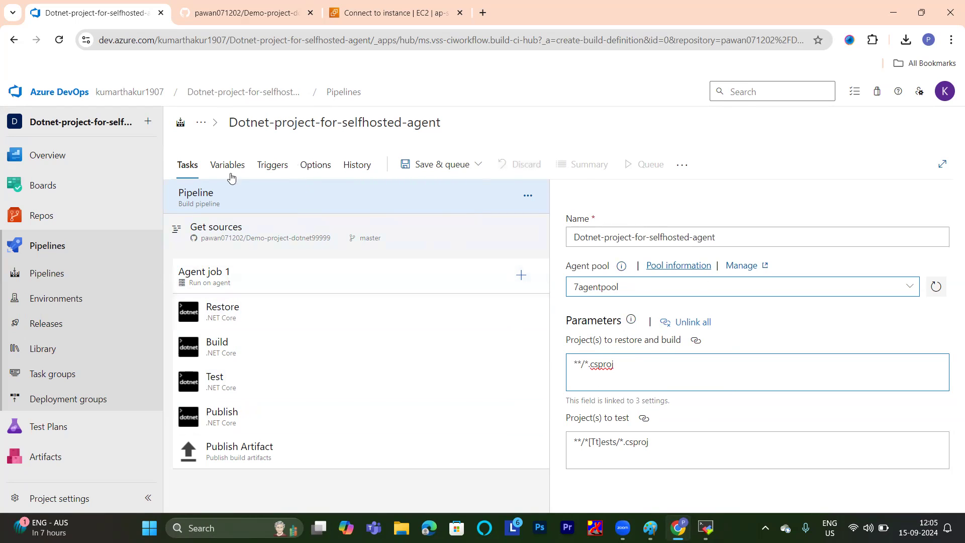
# Rename Agent job 1 as build-job and set its agent pool to 7agentpool.
pyautogui.click(245, 278)
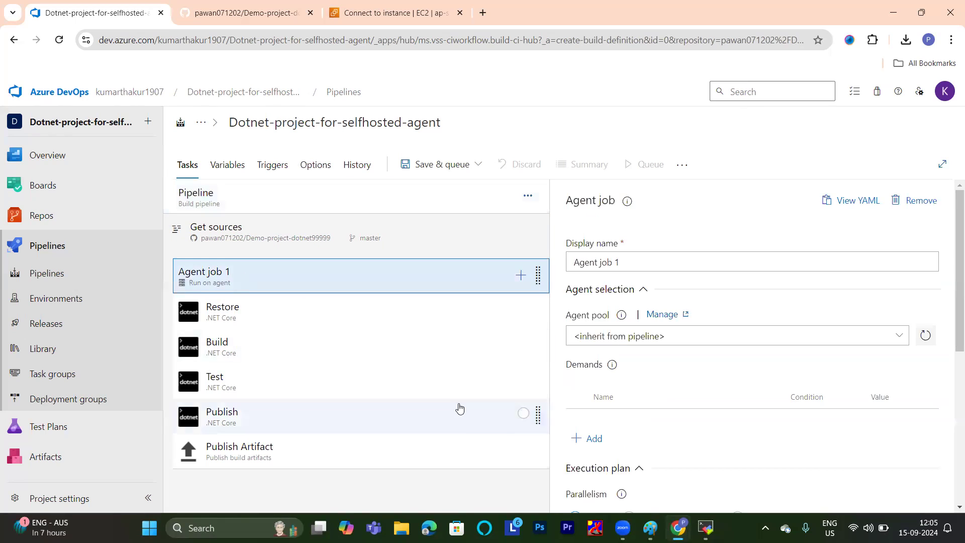
pyautogui.moveTo(754, 269); pyautogui.dragTo(537, 265)
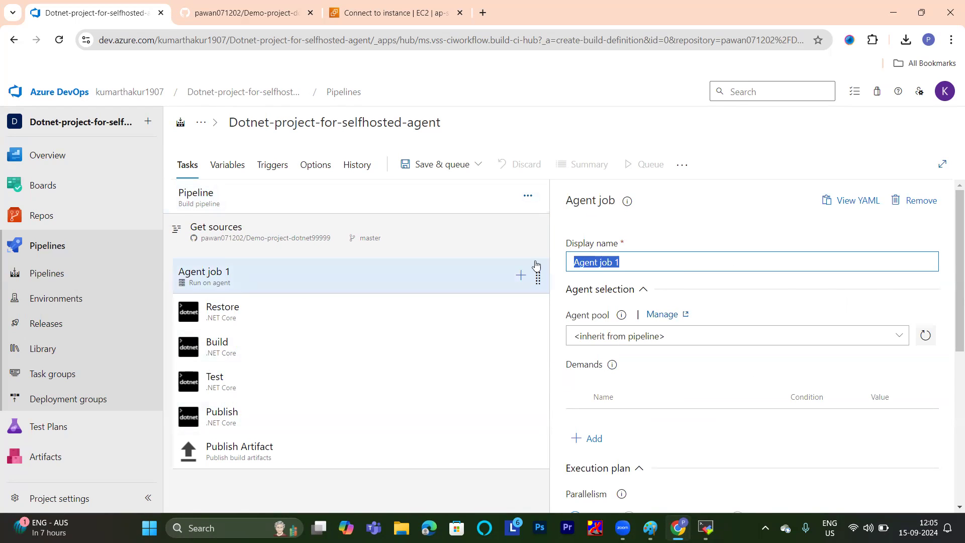
pyautogui.write('build-job')
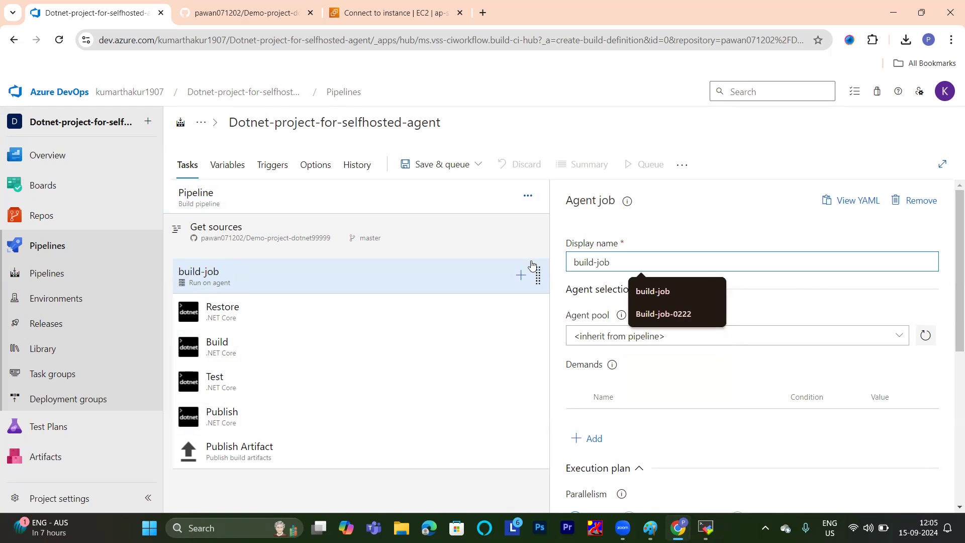
pyautogui.click(817, 283)
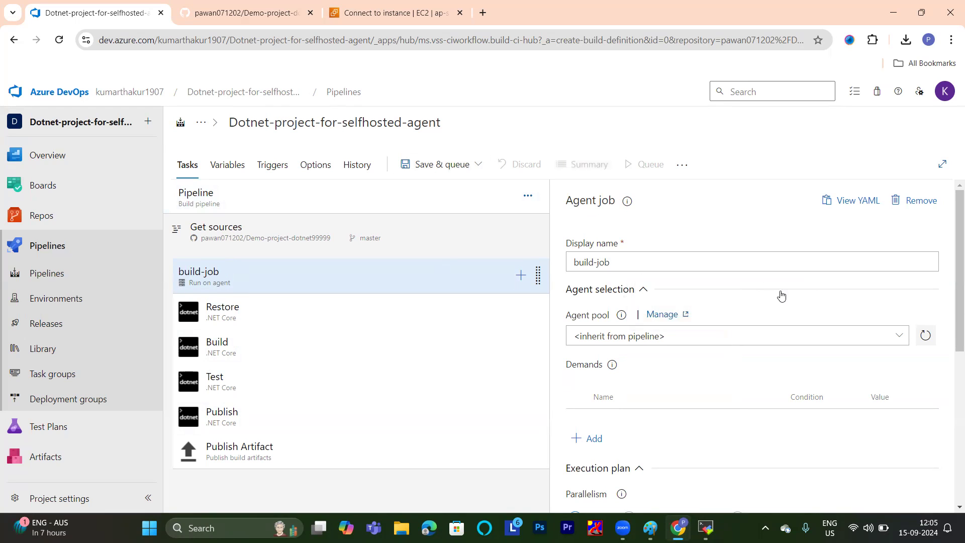
pyautogui.scroll(-2, 781, 295)
pyautogui.click(870, 214)
pyautogui.click(899, 209)
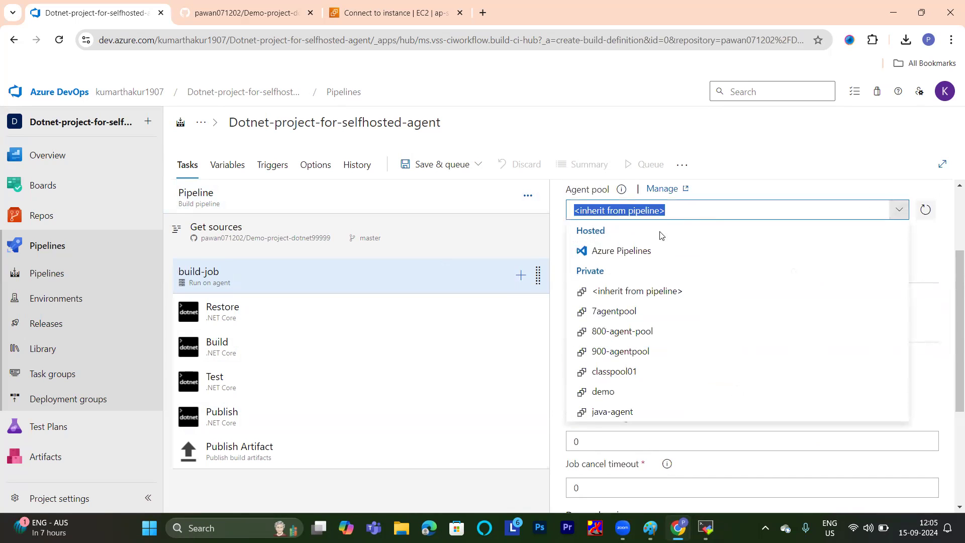
pyautogui.click(624, 311)
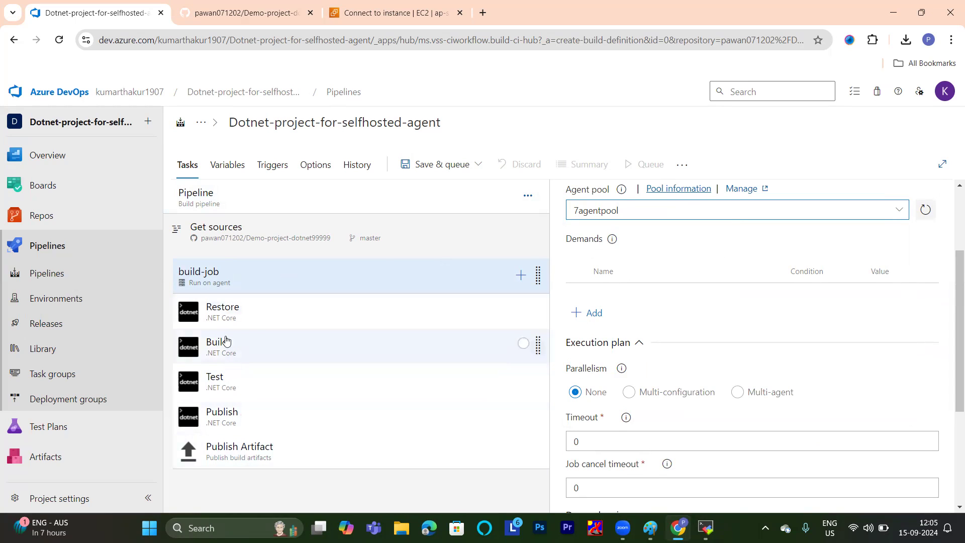
# Examine the settings of the Restore, Build, Test and Publish tasks in build-job.
pyautogui.click(227, 316)
pyautogui.click(227, 346)
pyautogui.click(231, 386)
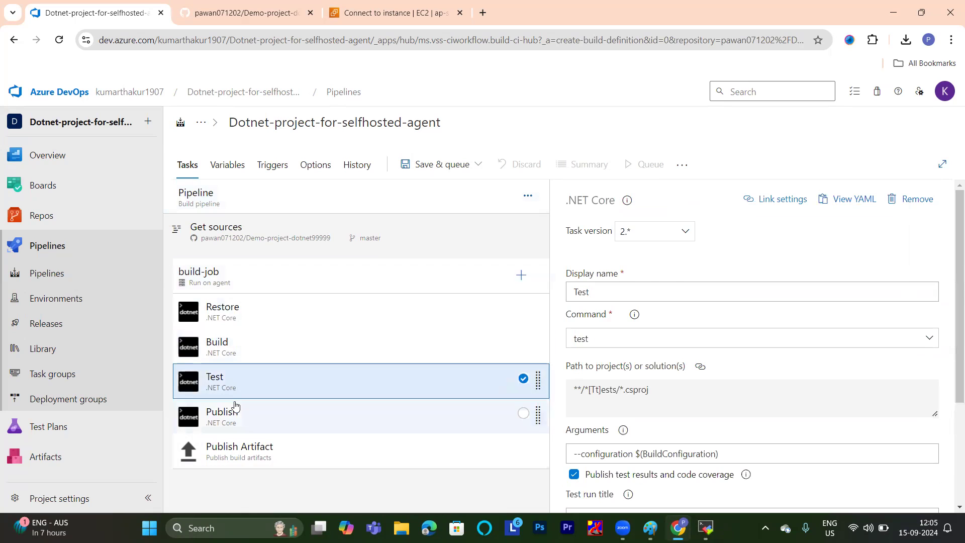
pyautogui.click(246, 415)
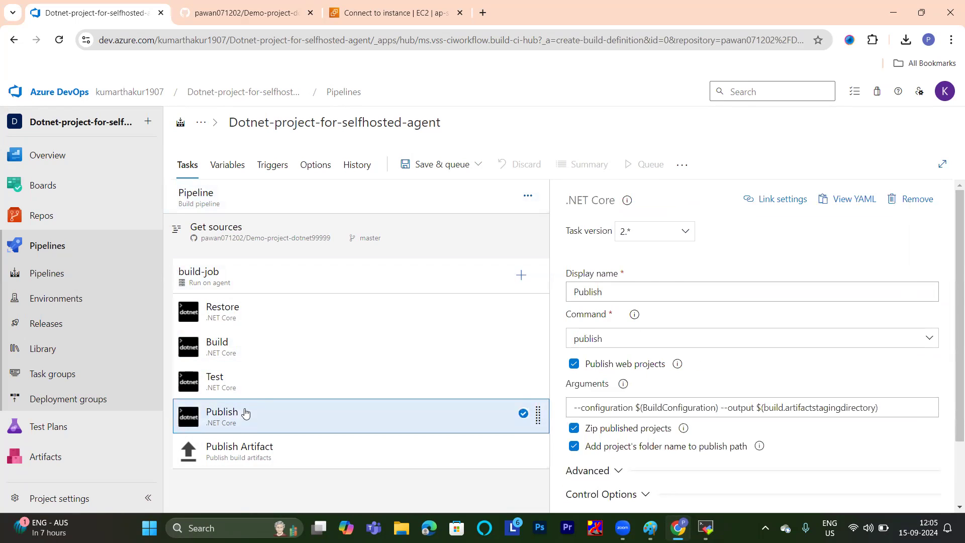
pyautogui.click(232, 316)
pyautogui.click(233, 346)
pyautogui.click(233, 377)
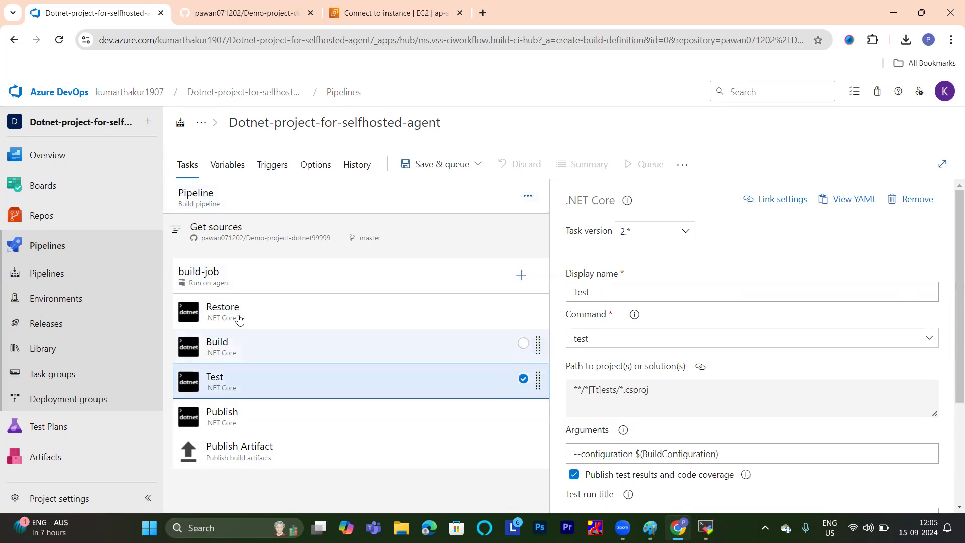
pyautogui.click(233, 309)
pyautogui.click(243, 348)
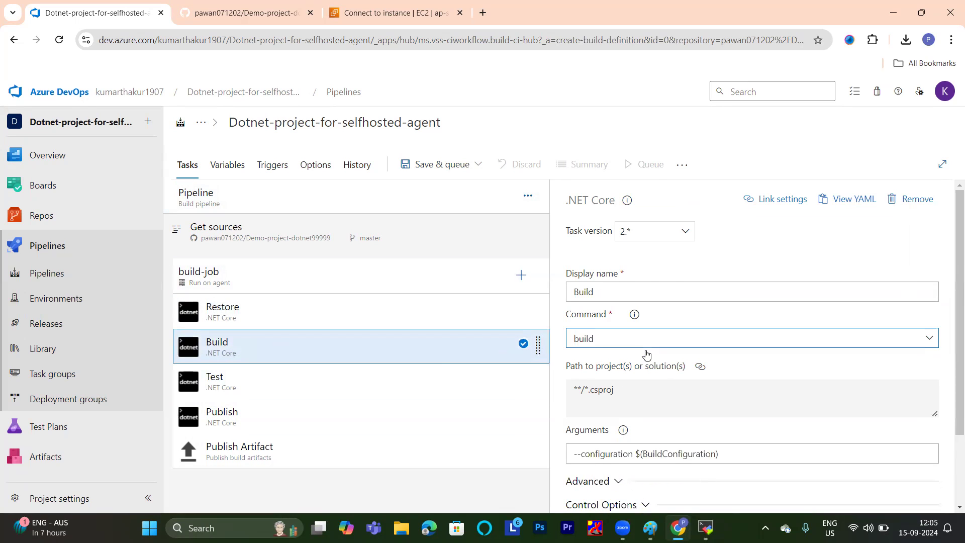
pyautogui.click(233, 398)
pyautogui.click(219, 413)
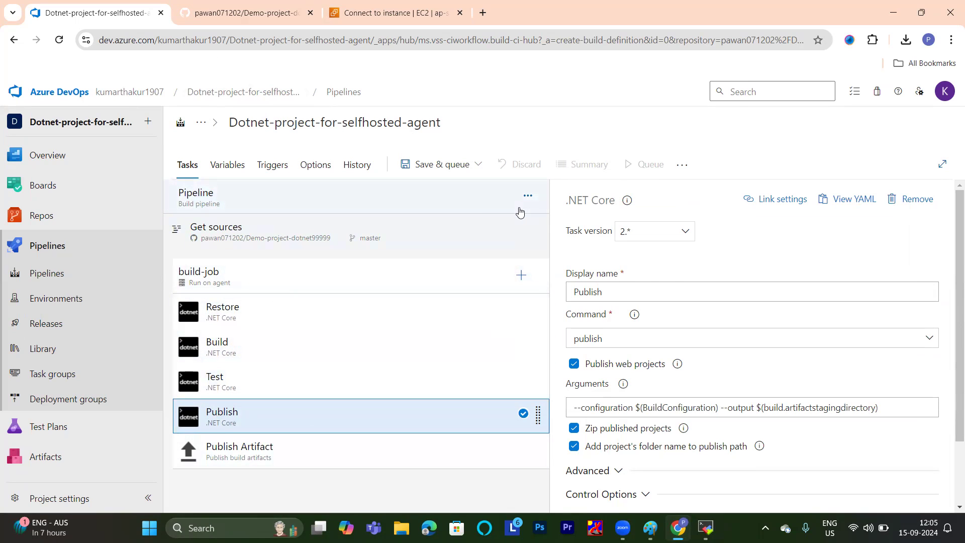
# Save and run the pipeline on 7agentpool from the master branch, and open the build-job log.
pyautogui.click(475, 165)
pyautogui.click(455, 190)
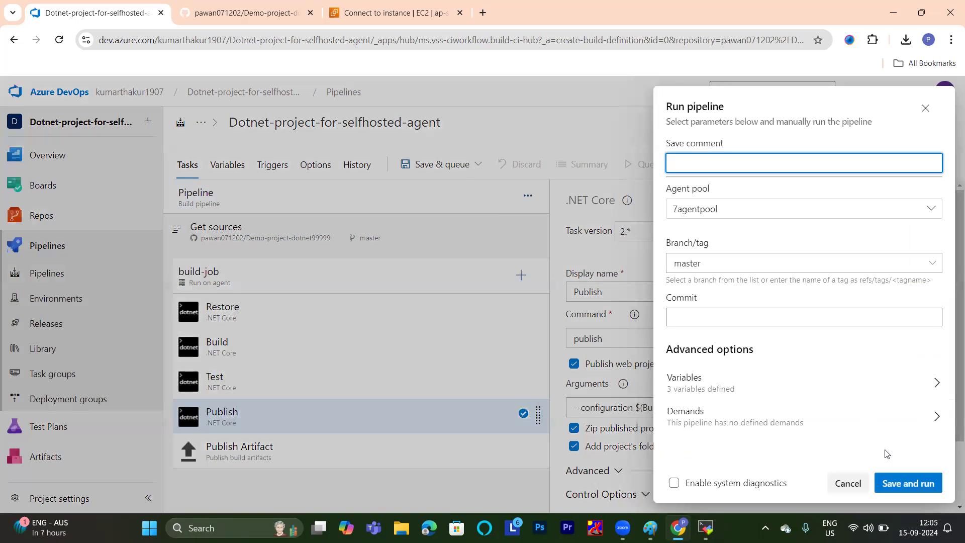
pyautogui.click(910, 481)
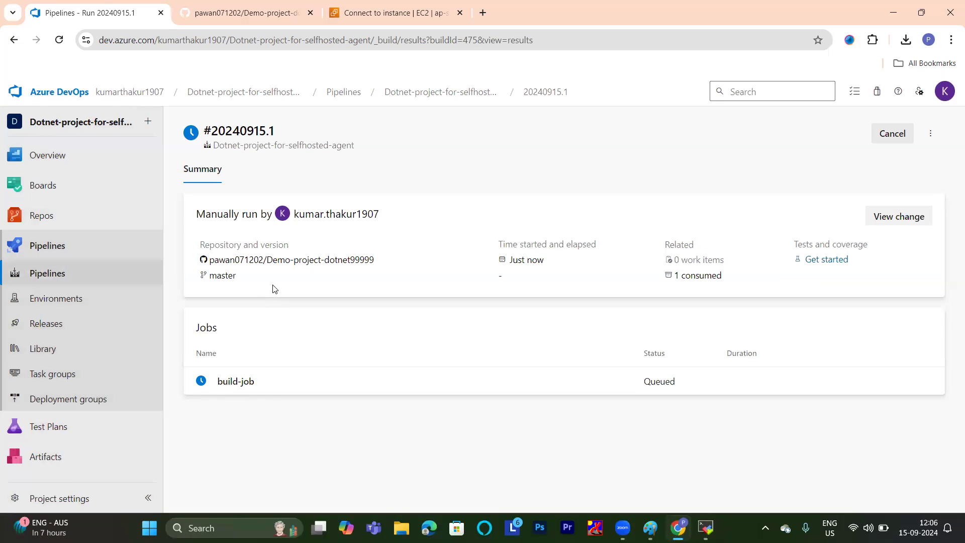
pyautogui.click(238, 388)
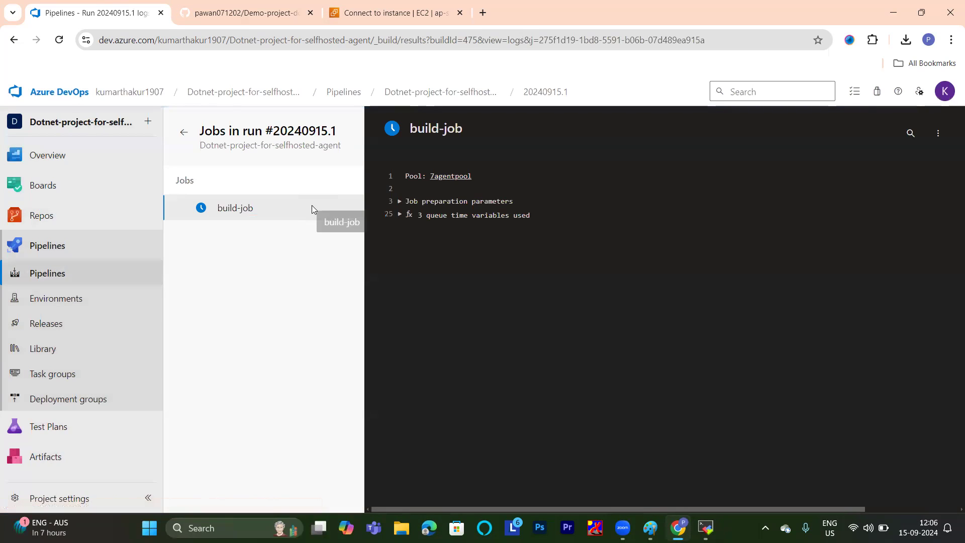
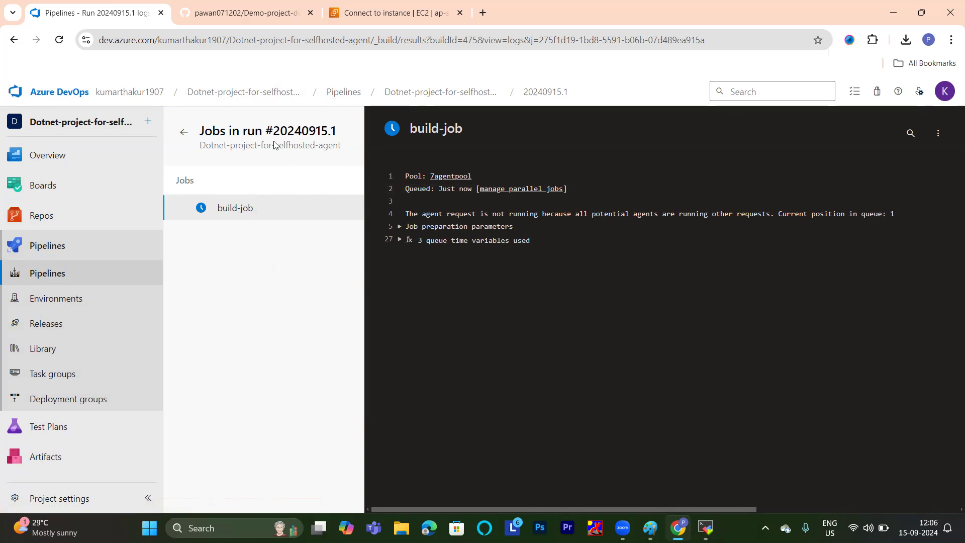
# Examine the summary and instance details of agent-server in the AWS EC2 console.
pyautogui.click(412, 13)
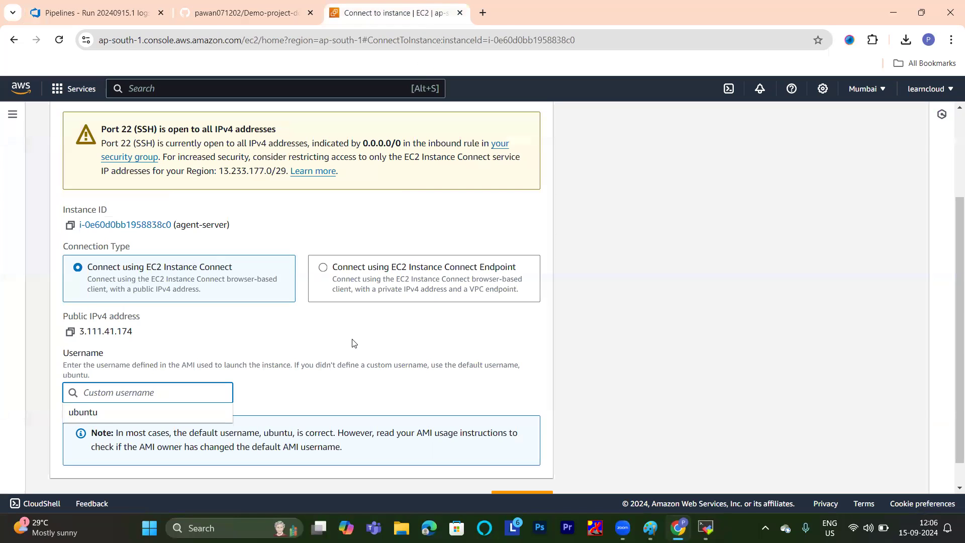
pyautogui.scroll(2, 351, 342)
pyautogui.scroll(-3, 352, 342)
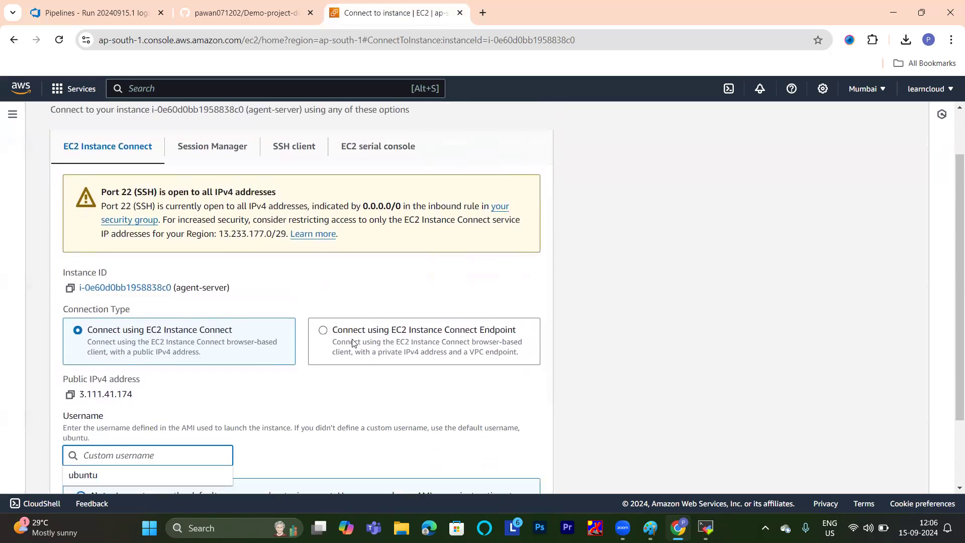
pyautogui.scroll(3, 364, 343)
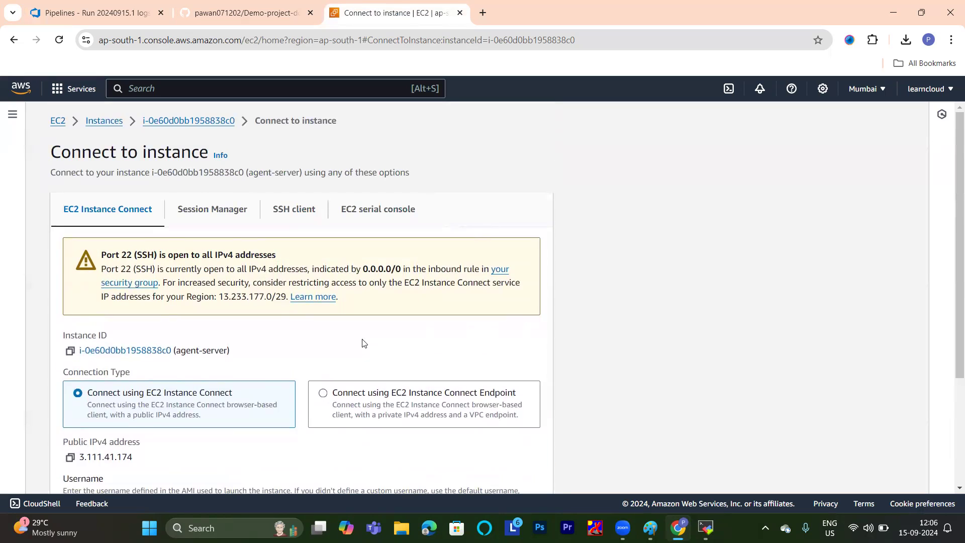
pyautogui.click(111, 122)
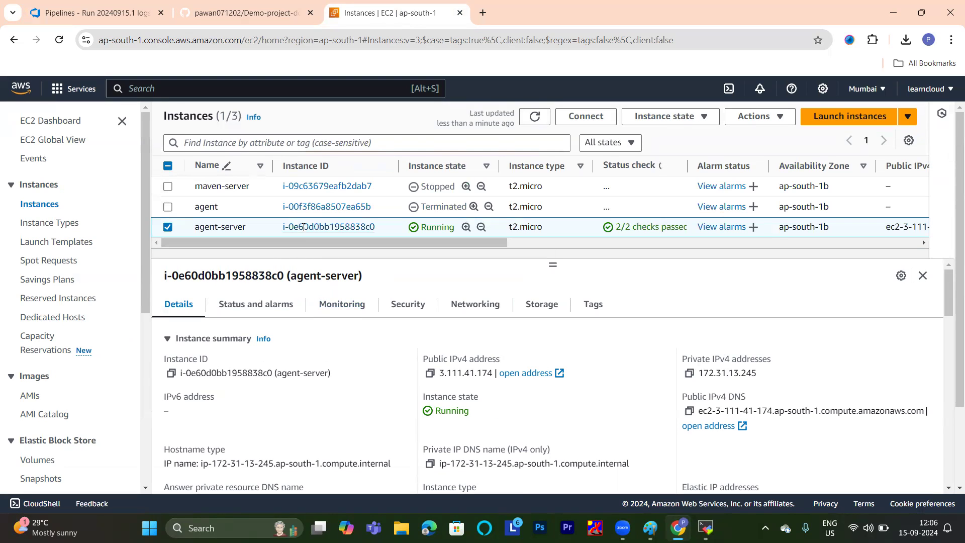
pyautogui.click(305, 230)
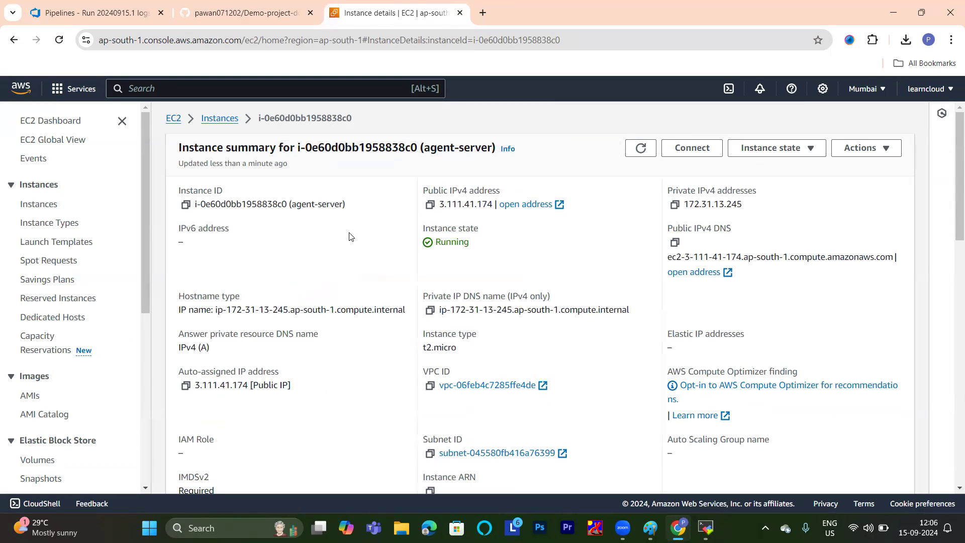
pyautogui.scroll(-8, 351, 236)
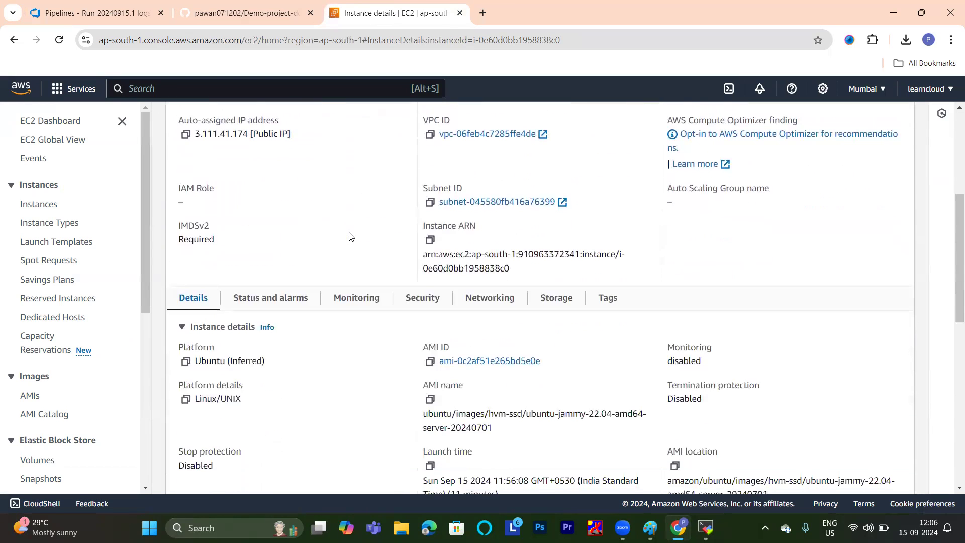
pyautogui.scroll(-1, 351, 236)
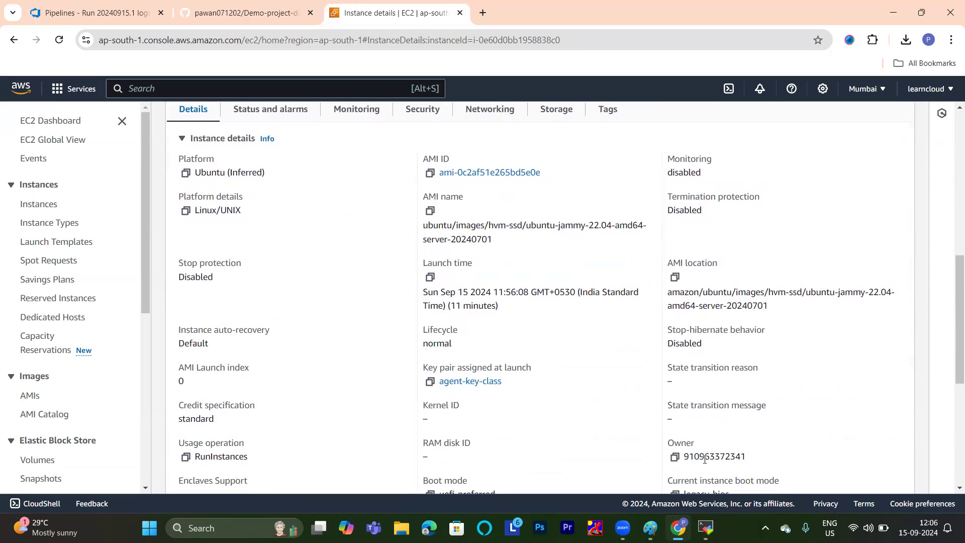
# Check the agent's terminal session in MobaXterm and the Demo-project-dotnet99999 repository page on GitHub.
pyautogui.click(706, 528)
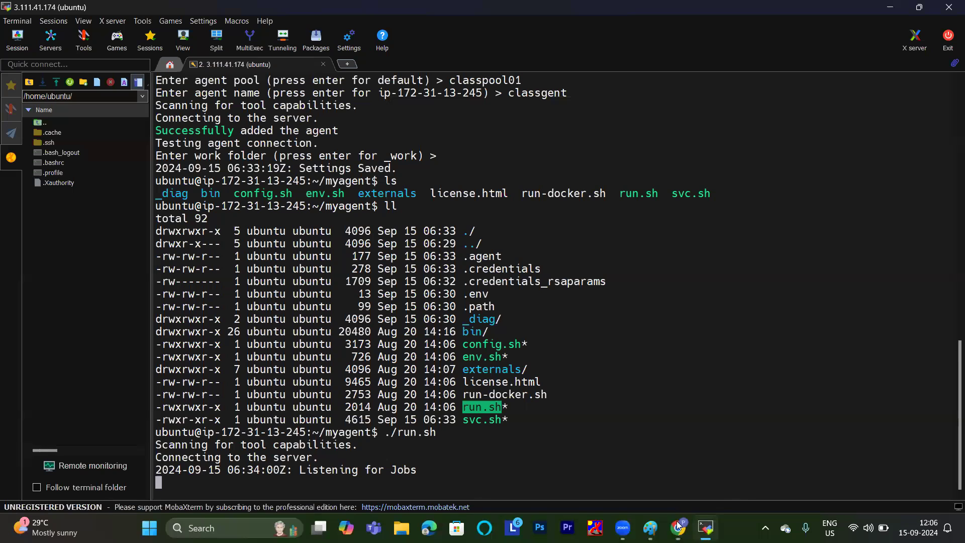
pyautogui.click(668, 442)
pyautogui.click(249, 4)
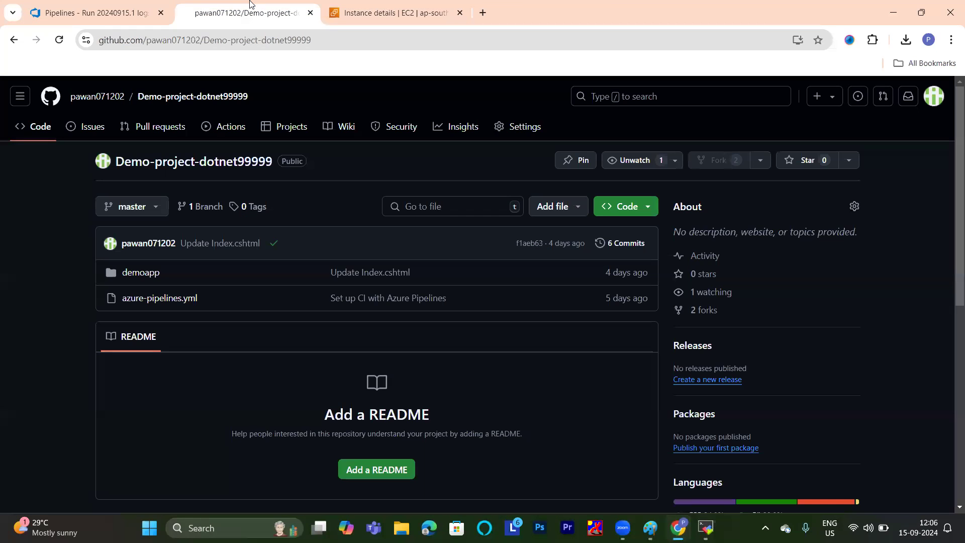
# In Azure DevOps, reopen the build-job log of run #20240915.1 of the Dotnet-project-for-selfhosted-agent pipeline.
pyautogui.click(49, 13)
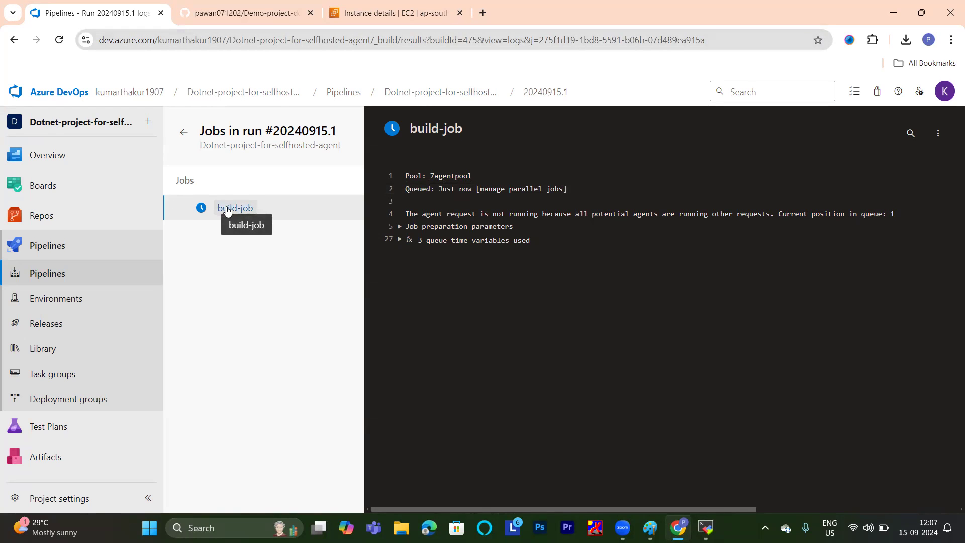
pyautogui.click(49, 276)
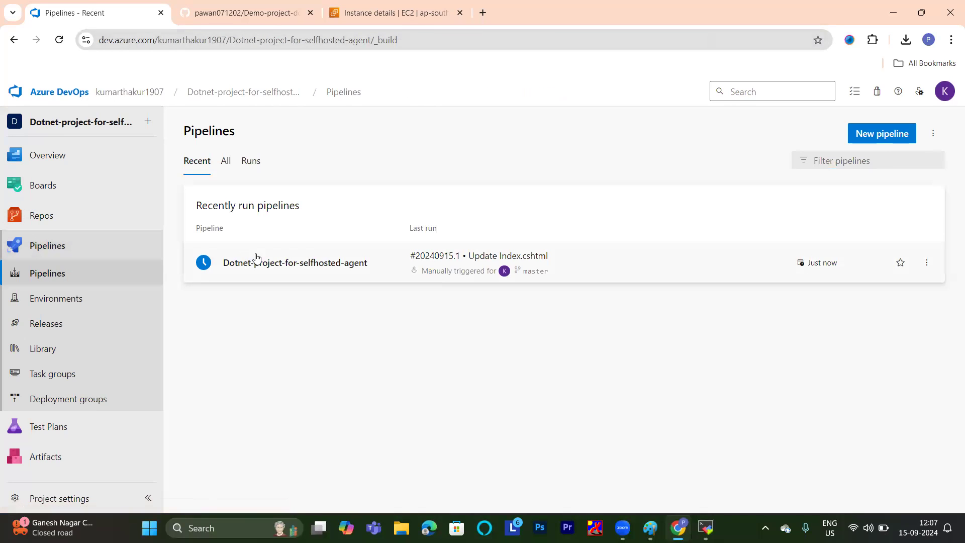
pyautogui.click(262, 264)
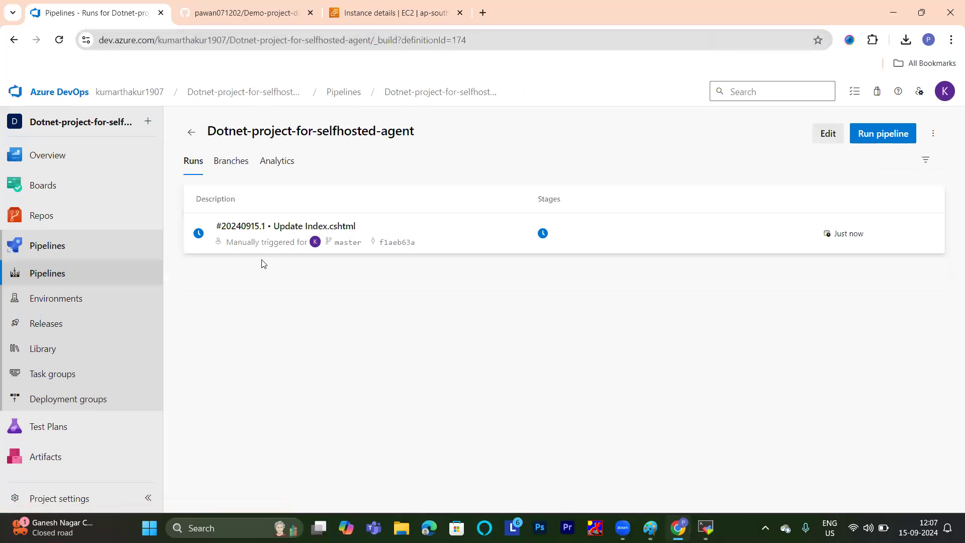
pyautogui.click(254, 227)
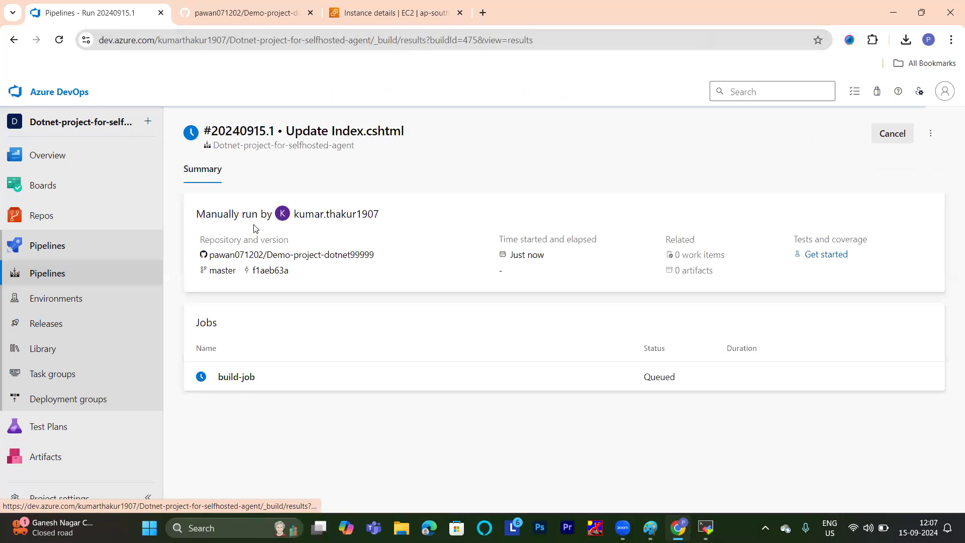
pyautogui.click(253, 377)
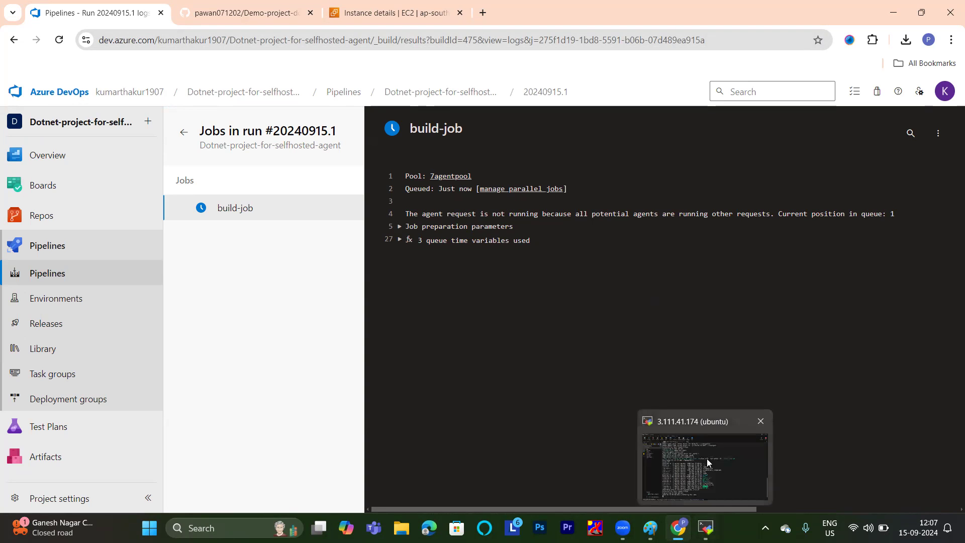
# Check the agent's terminal in MobaXterm, and view the agents of 7agentpool in the Azure DevOps project settings.
pyautogui.click(706, 528)
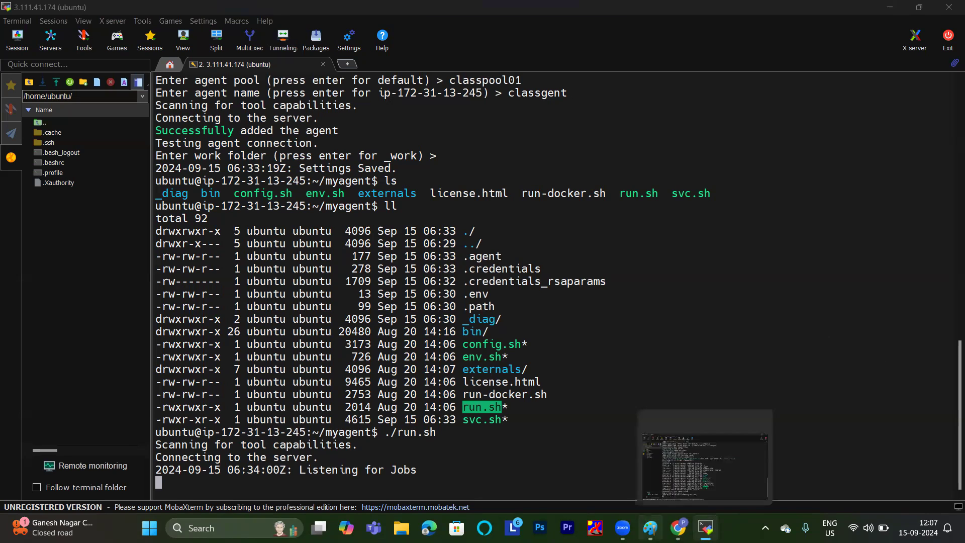
pyautogui.click(684, 432)
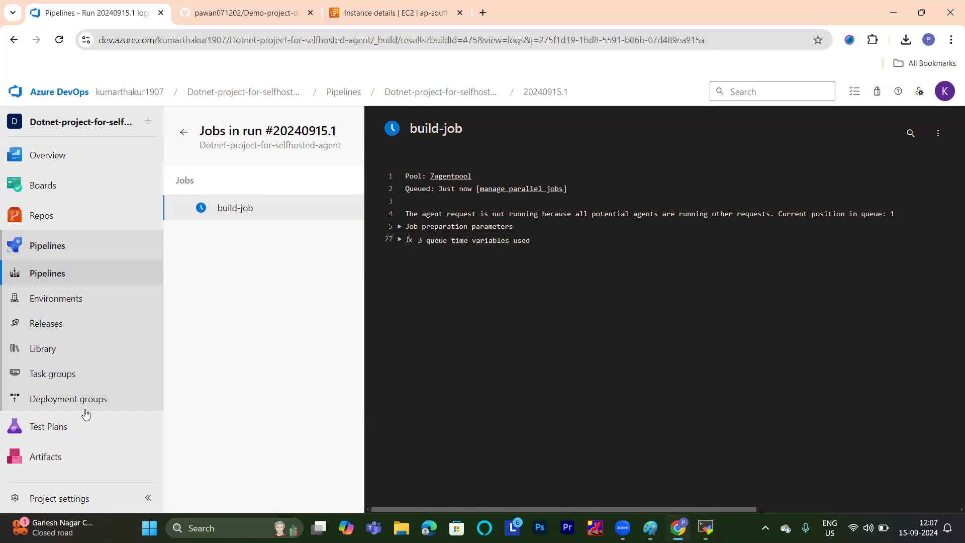
pyautogui.click(55, 495)
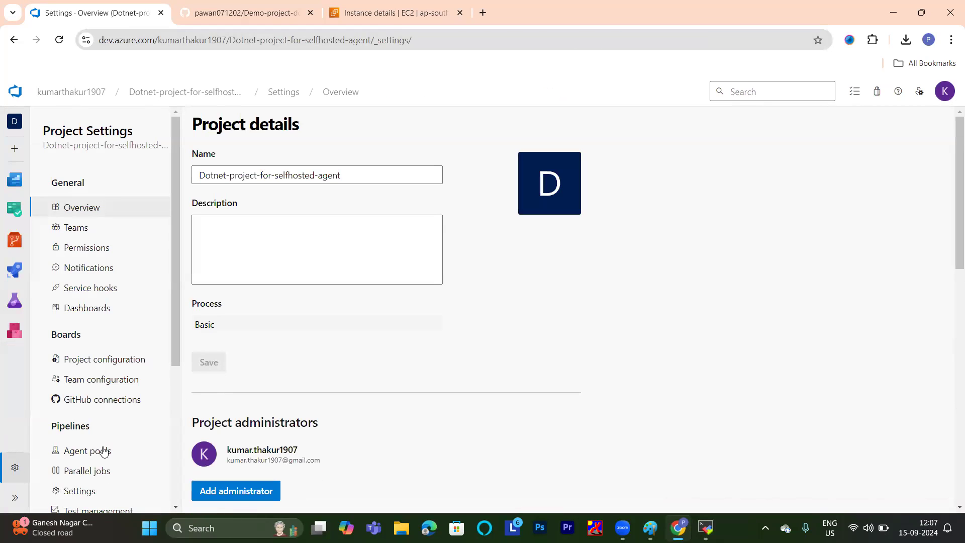
pyautogui.click(101, 451)
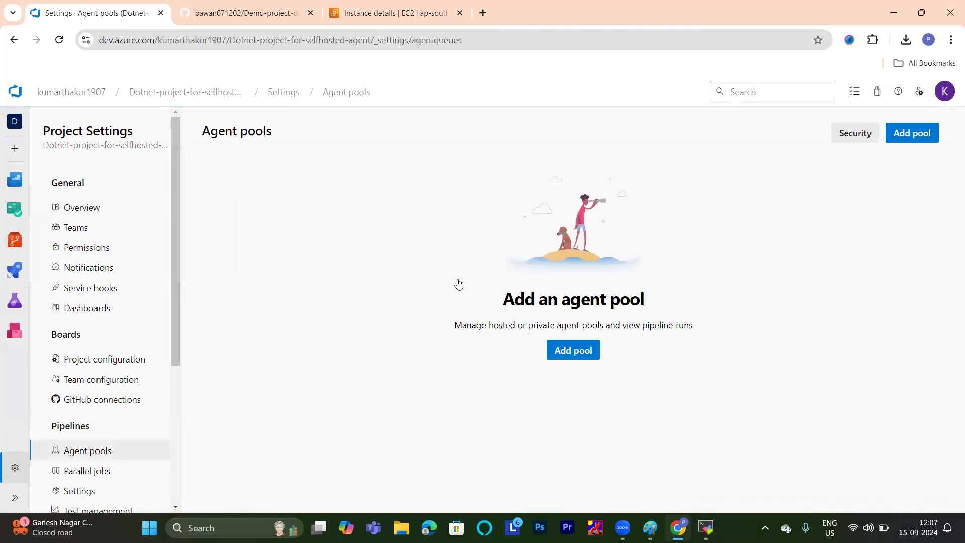
pyautogui.click(265, 199)
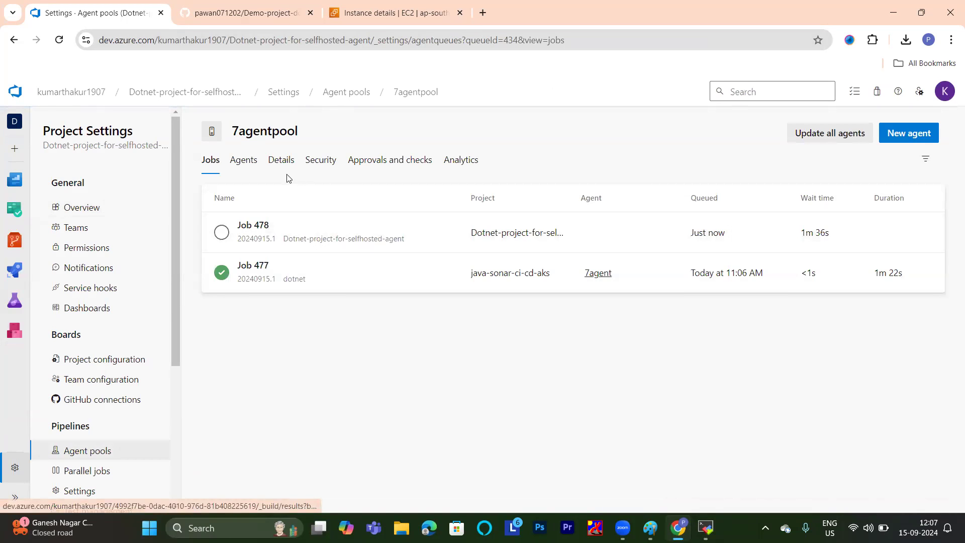
pyautogui.click(240, 165)
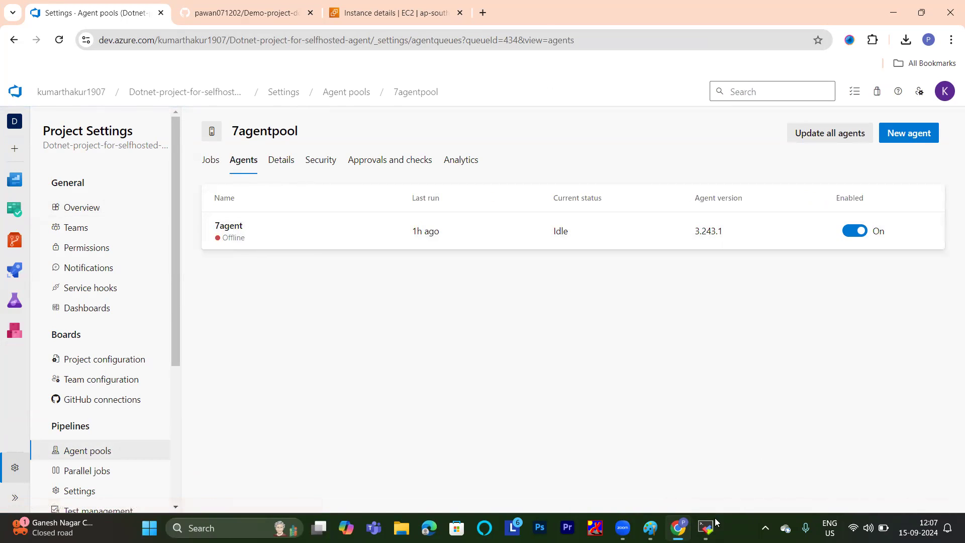
# Stop the running agent in the MobaXterm terminal and restart it with ./run.sh.
pyautogui.click(719, 442)
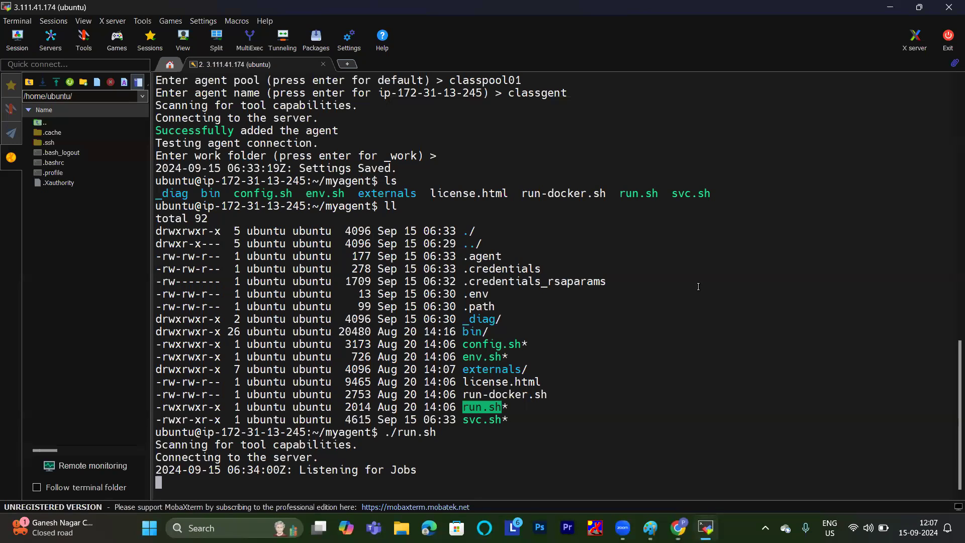
pyautogui.hotkey('ctrl', 'c')
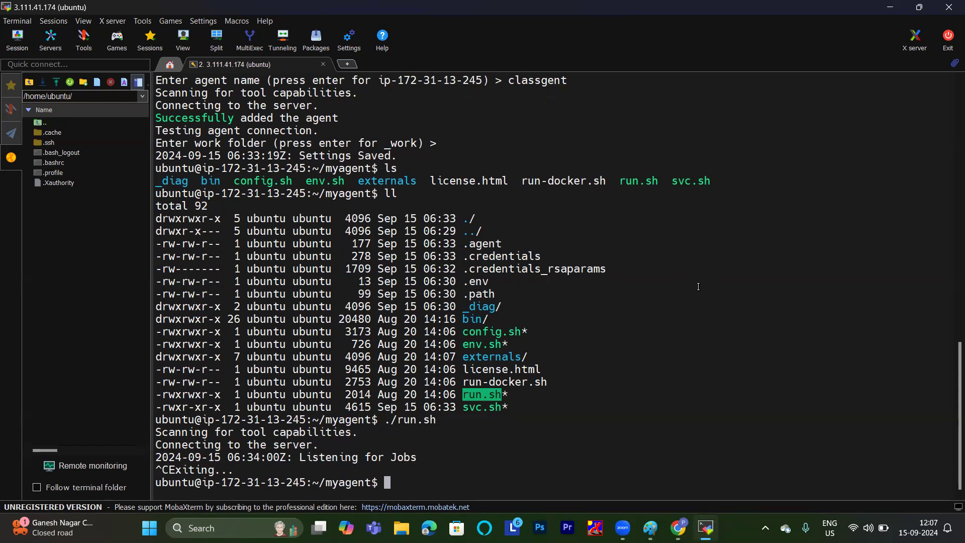
pyautogui.write('./run.sh')
pyautogui.press('Return')
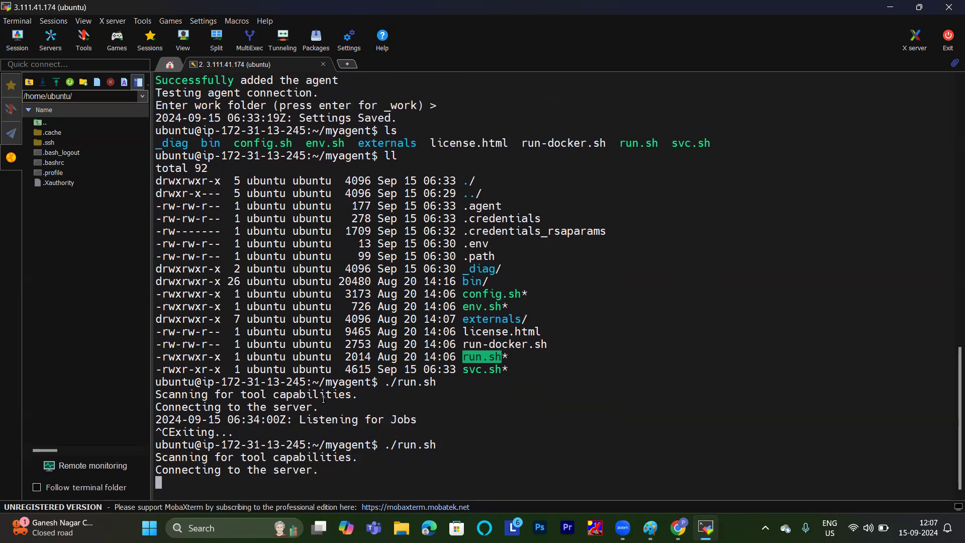
# Compare the refreshed 7agentpool agent list in Azure DevOps with the MobaXterm terminal output, and open 7agent's jobs.
pyautogui.moveTo(678, 528)
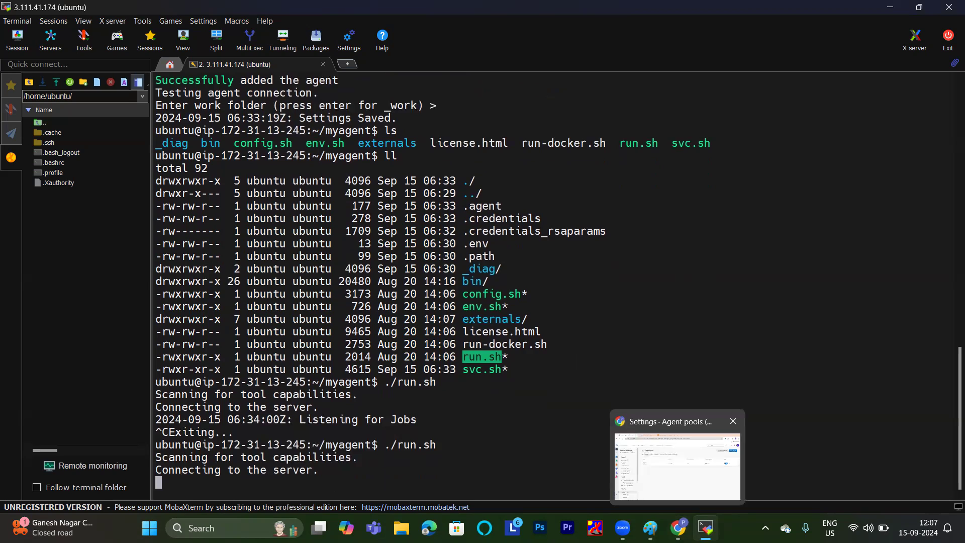
pyautogui.click(674, 470)
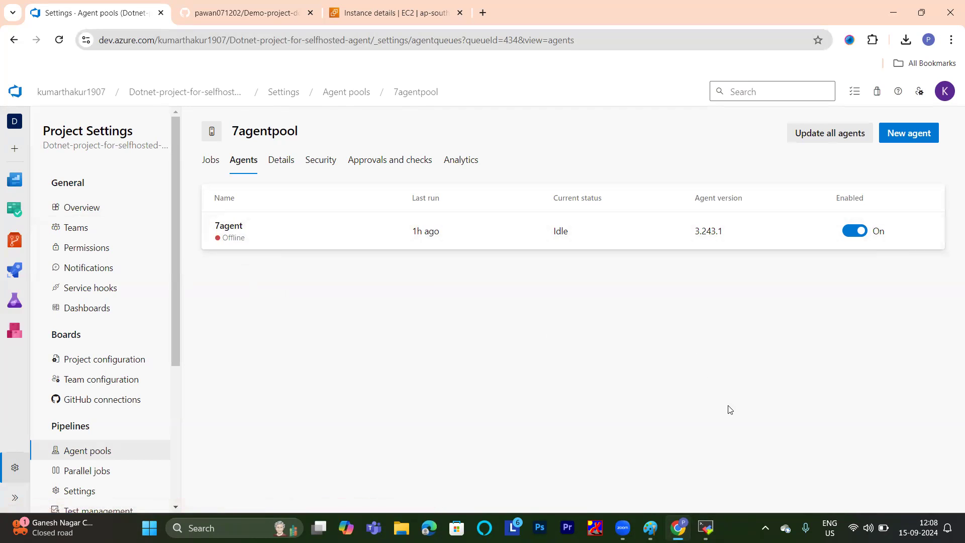
pyautogui.moveTo(706, 527)
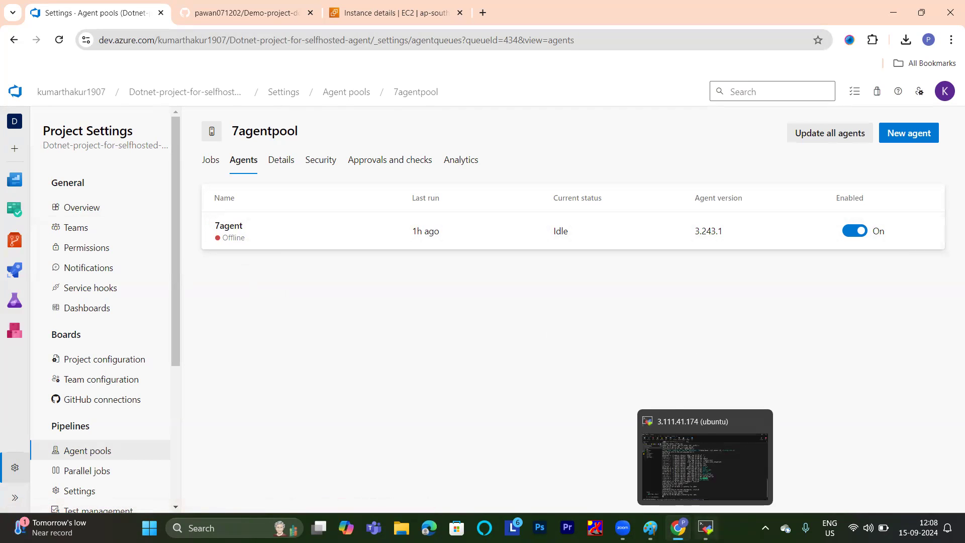
pyautogui.click(706, 459)
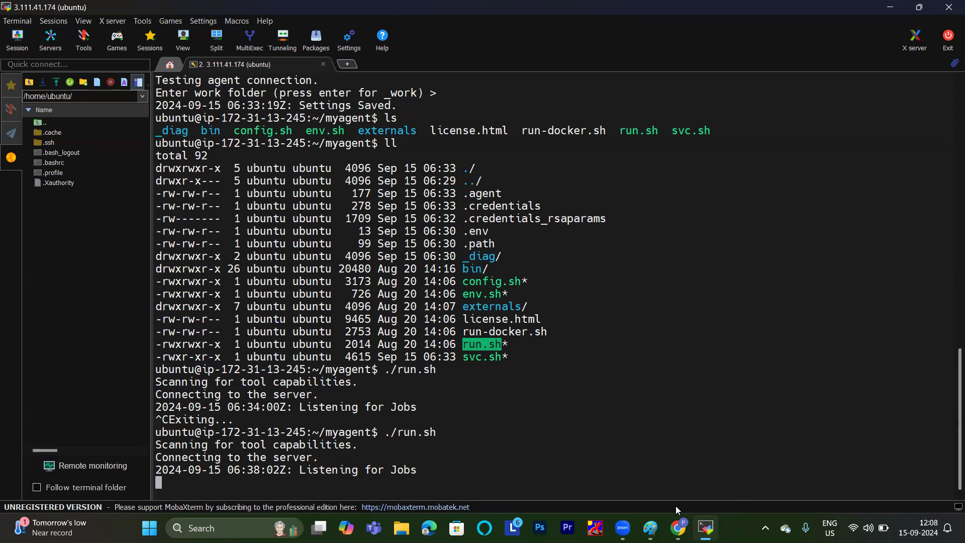
pyautogui.moveTo(679, 526)
pyautogui.click(678, 457)
pyautogui.click(58, 39)
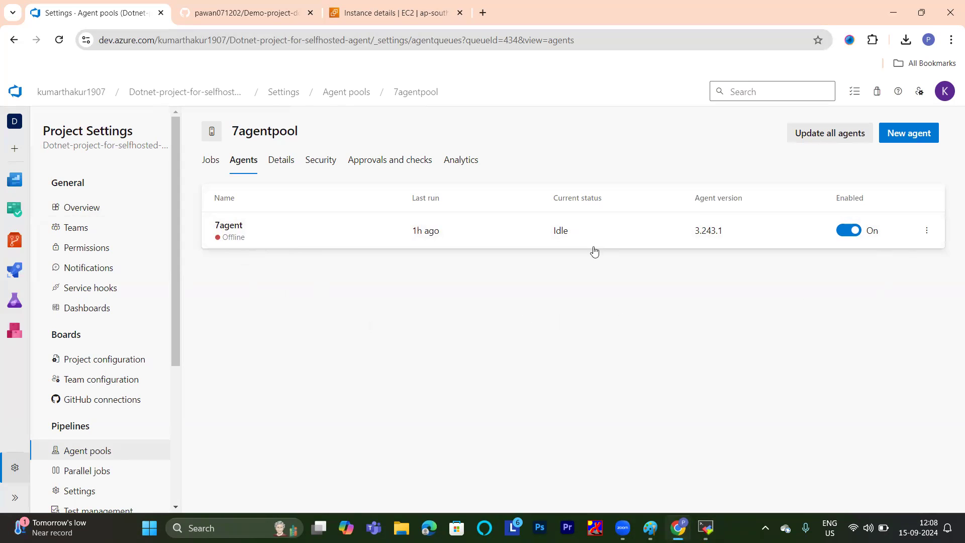
pyautogui.click(267, 241)
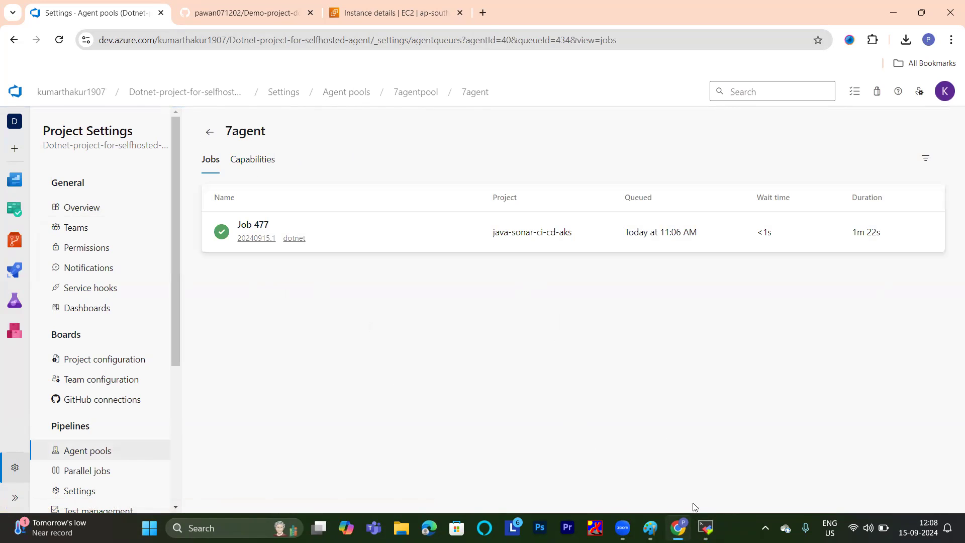
# Recheck the agent output in the MobaXterm terminal and 7agent's job history and status in Azure DevOps.
pyautogui.moveTo(704, 523)
pyautogui.click(708, 462)
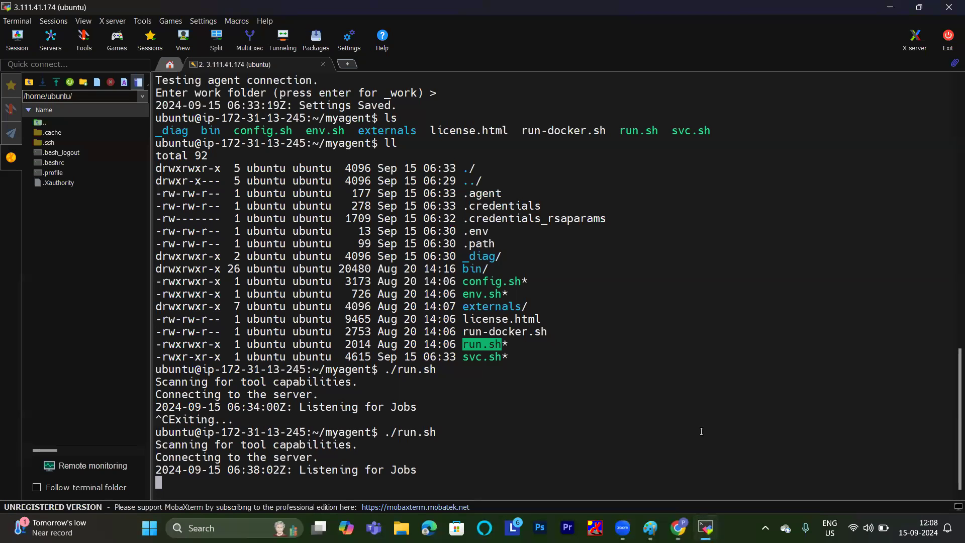
pyautogui.click(483, 442)
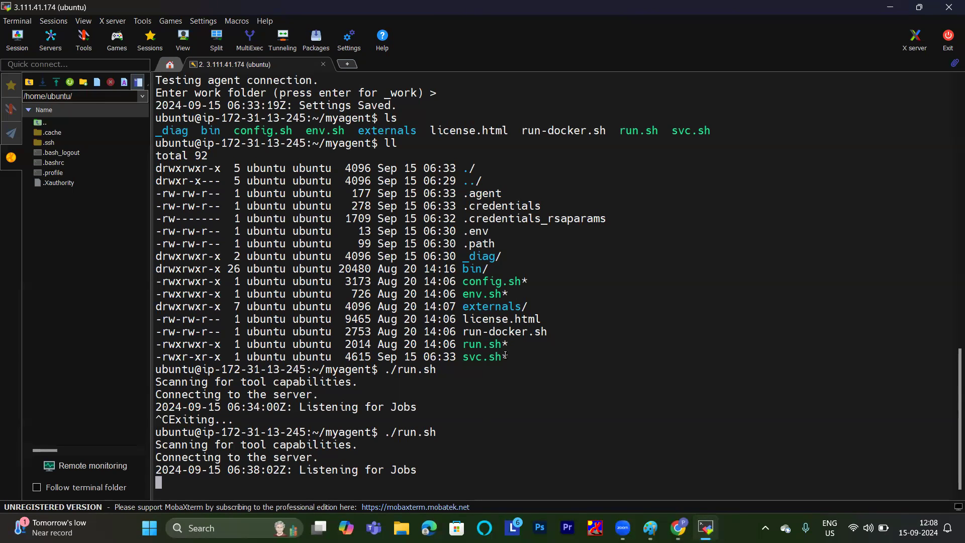
pyautogui.scroll(2, 350, 376)
pyautogui.scroll(-2, 350, 376)
pyautogui.click(661, 455)
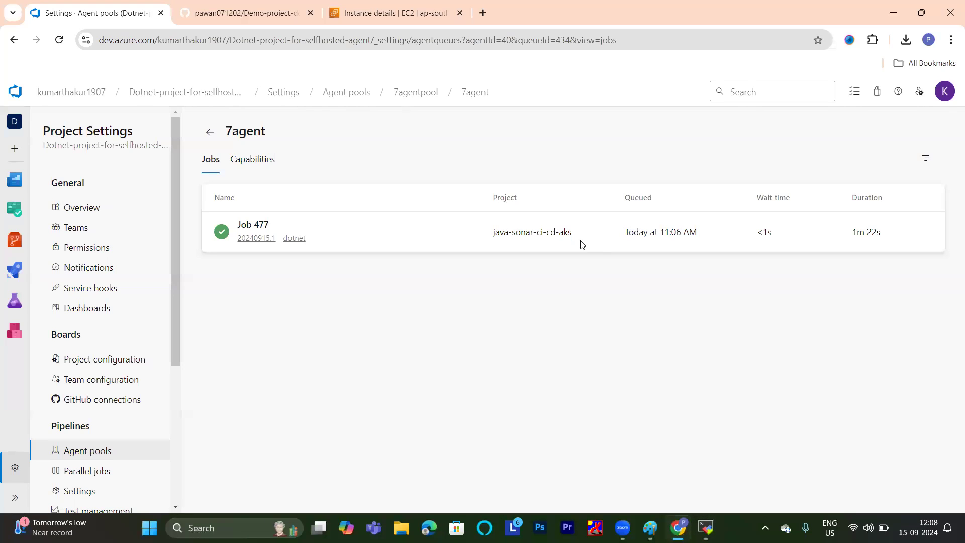
pyautogui.click(13, 40)
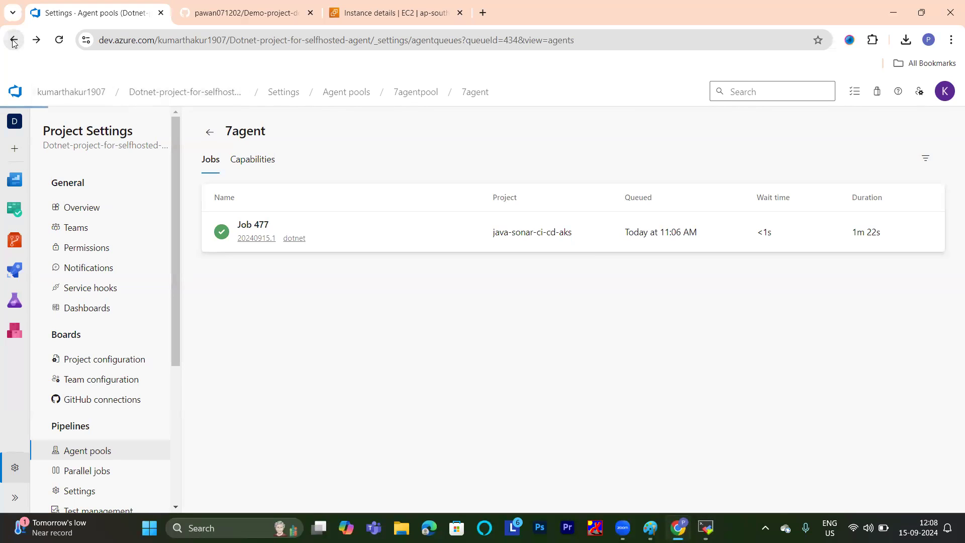
pyautogui.click(255, 232)
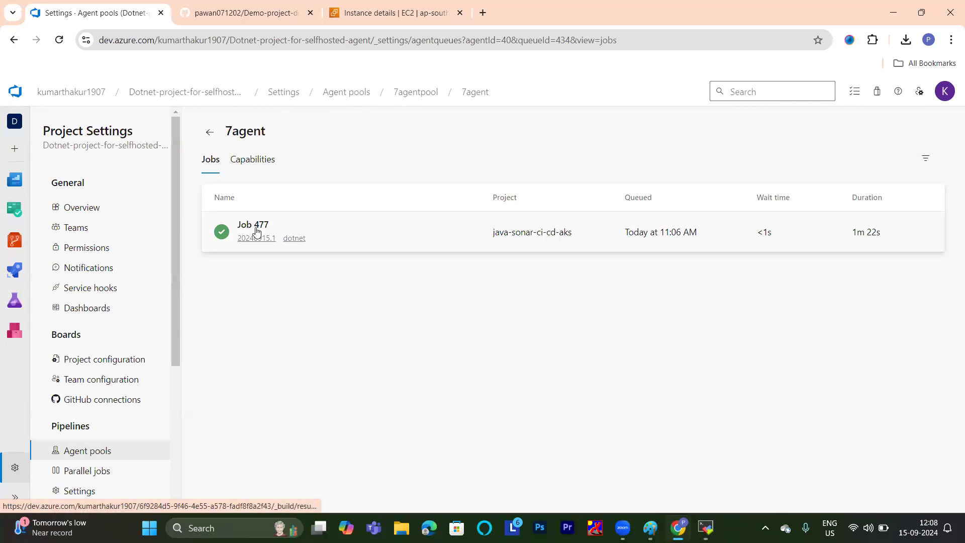
pyautogui.click(11, 40)
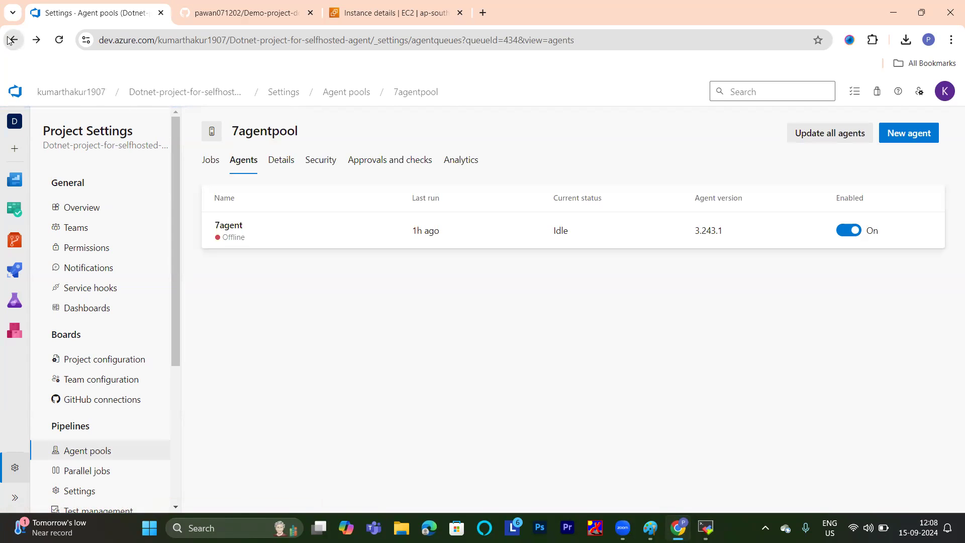
# Open classpool01 from the project's agent pools, view its agents, and compare with the agent output in the MobaXterm terminal.
pyautogui.click(11, 41)
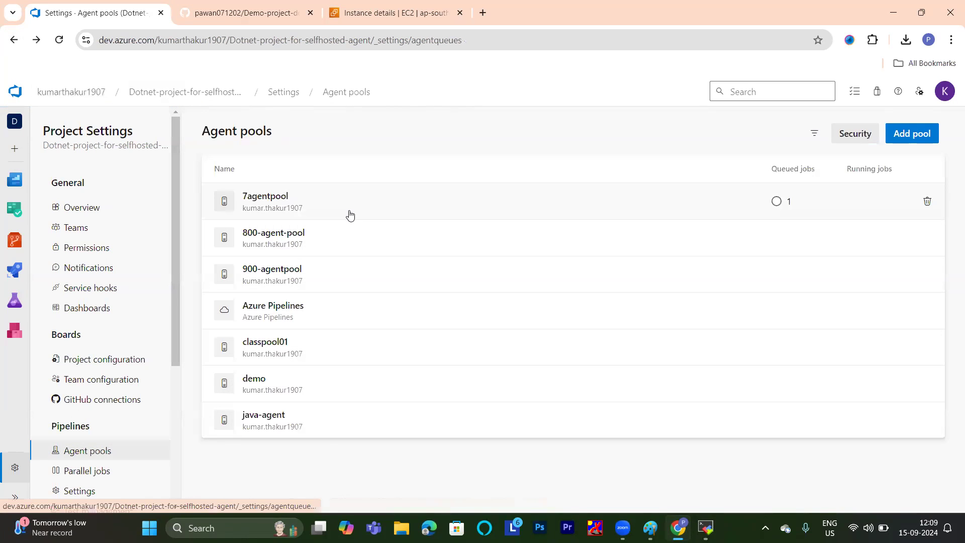
pyautogui.click(285, 350)
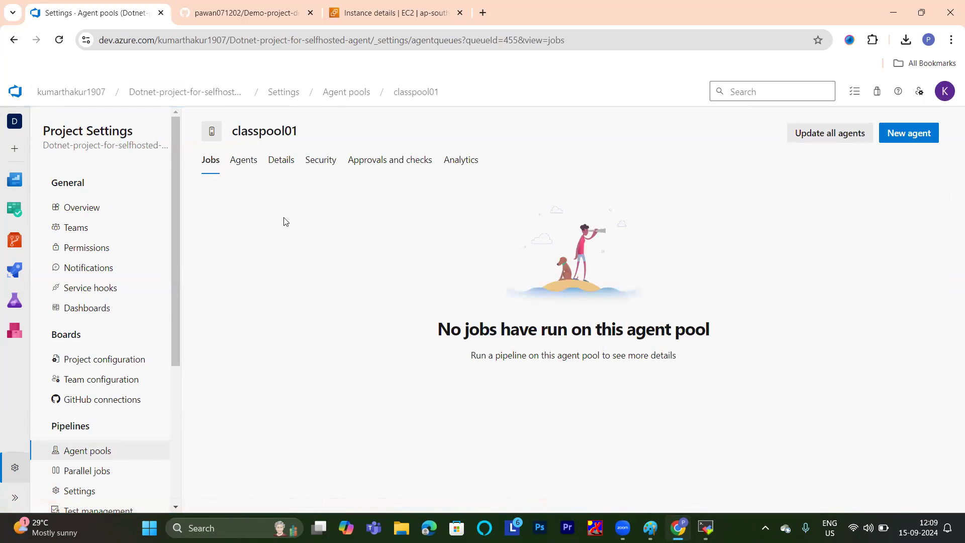
pyautogui.click(249, 166)
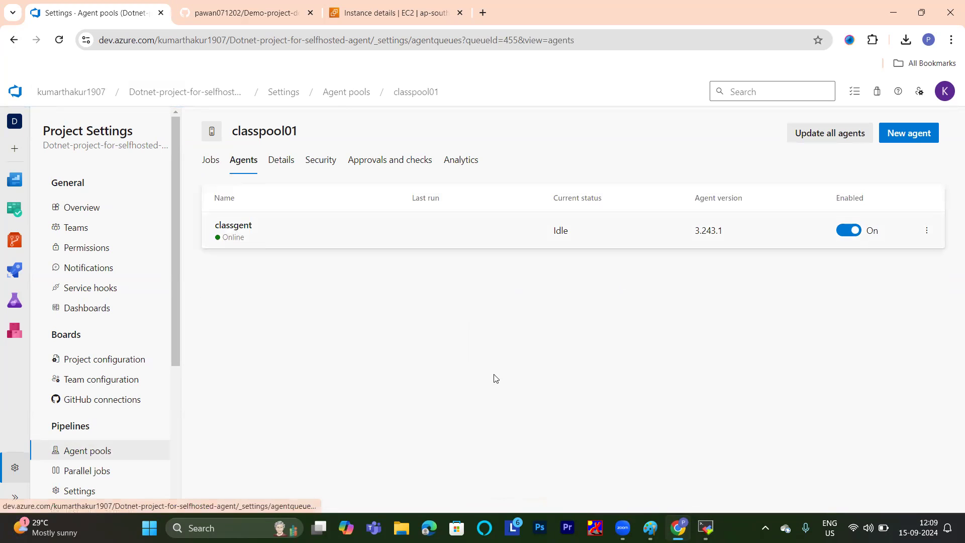
pyautogui.moveTo(709, 527)
pyautogui.click(703, 462)
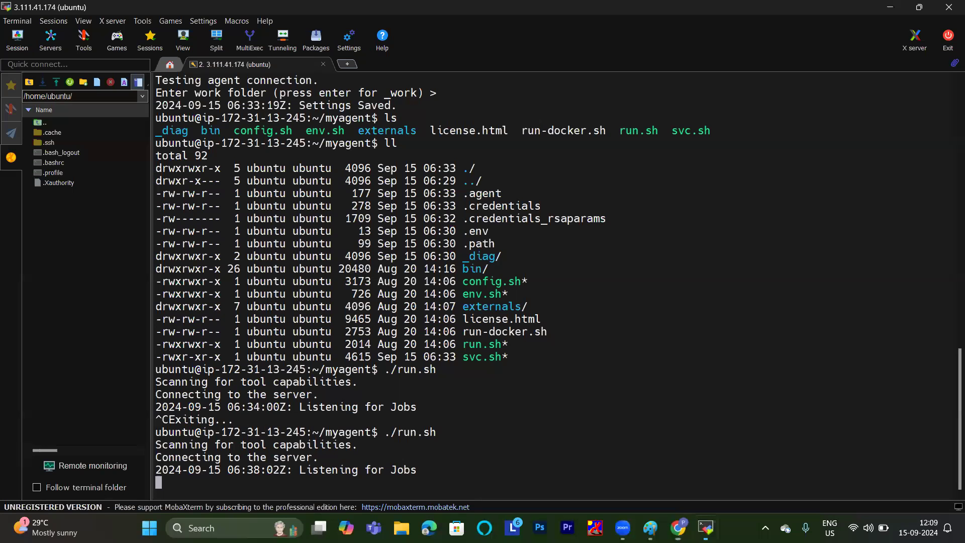
pyautogui.click(689, 465)
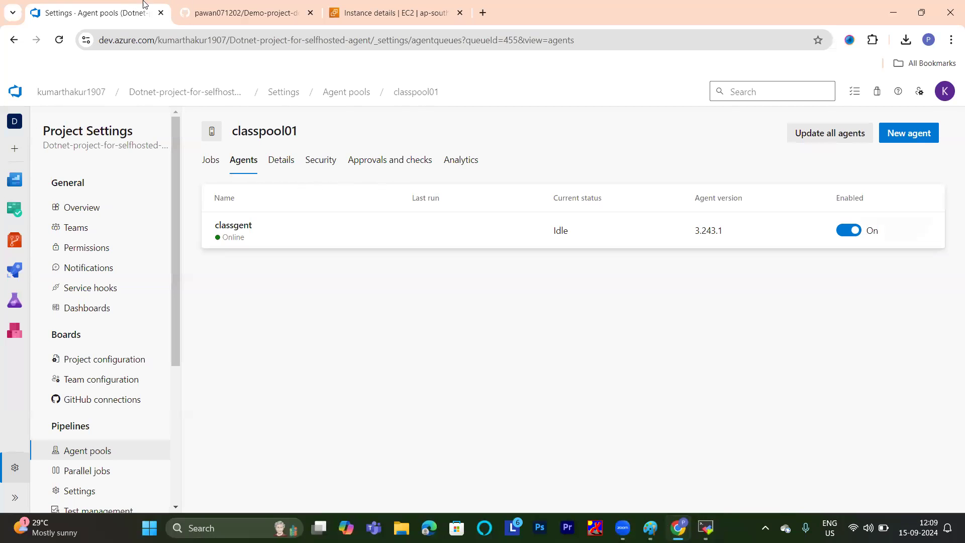
pyautogui.click(240, 9)
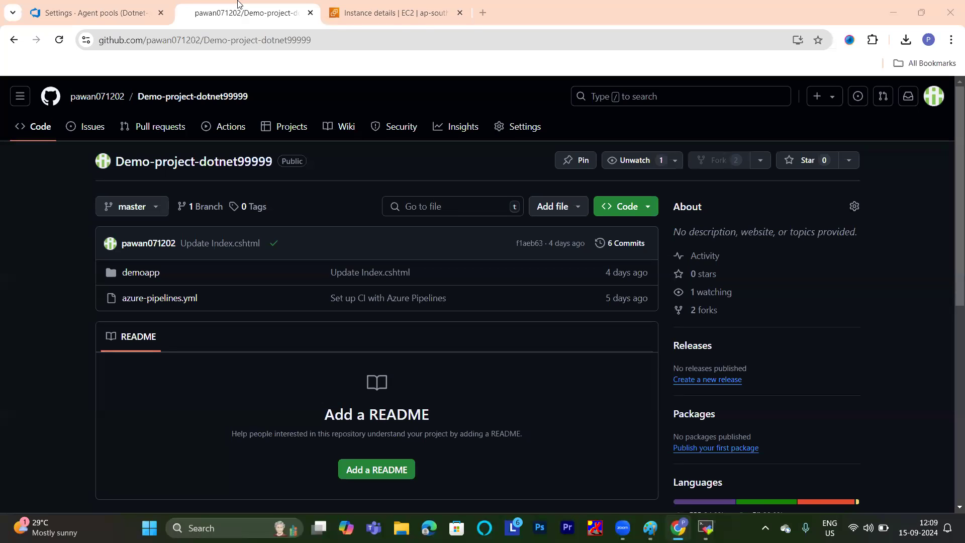
pyautogui.click(370, 6)
pyautogui.click(242, 6)
pyautogui.click(96, 12)
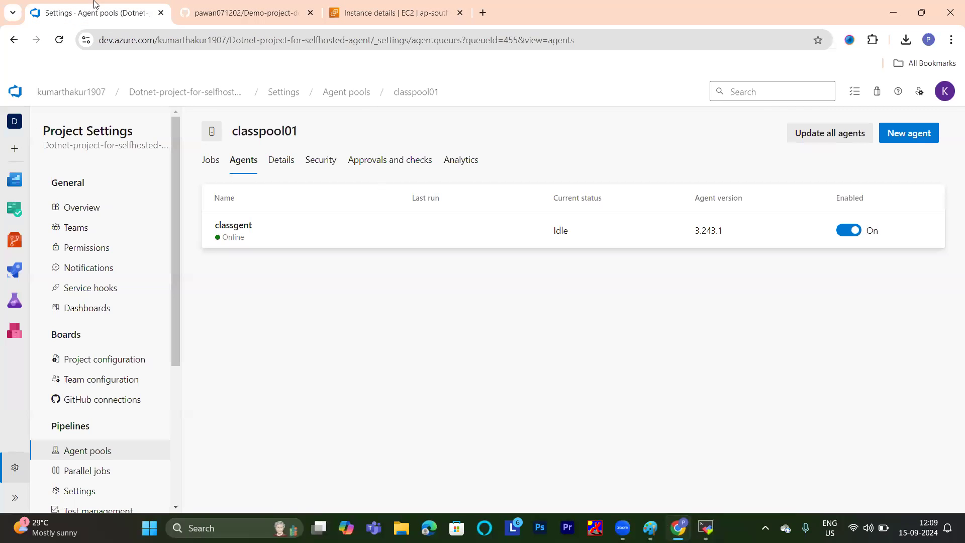
# Open the Dotnet-project-for-selfhosted-agent pipeline for editing and set its agent pool to classpool01.
pyautogui.click(15, 270)
pyautogui.click(308, 269)
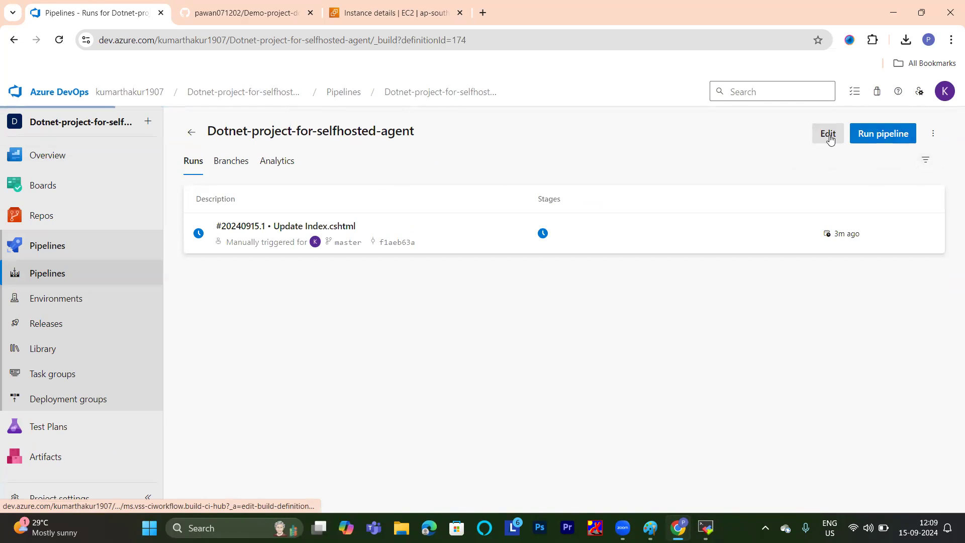
pyautogui.click(828, 135)
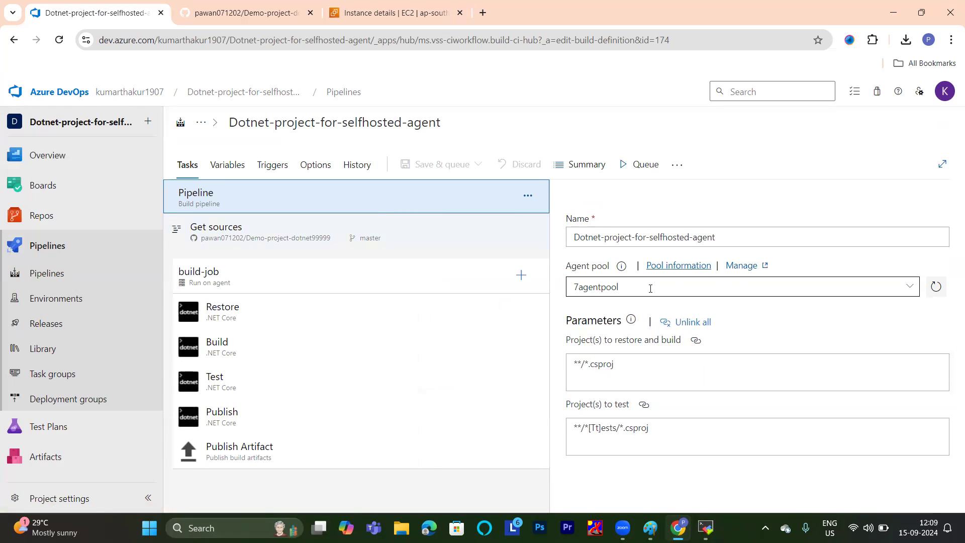
pyautogui.click(909, 286)
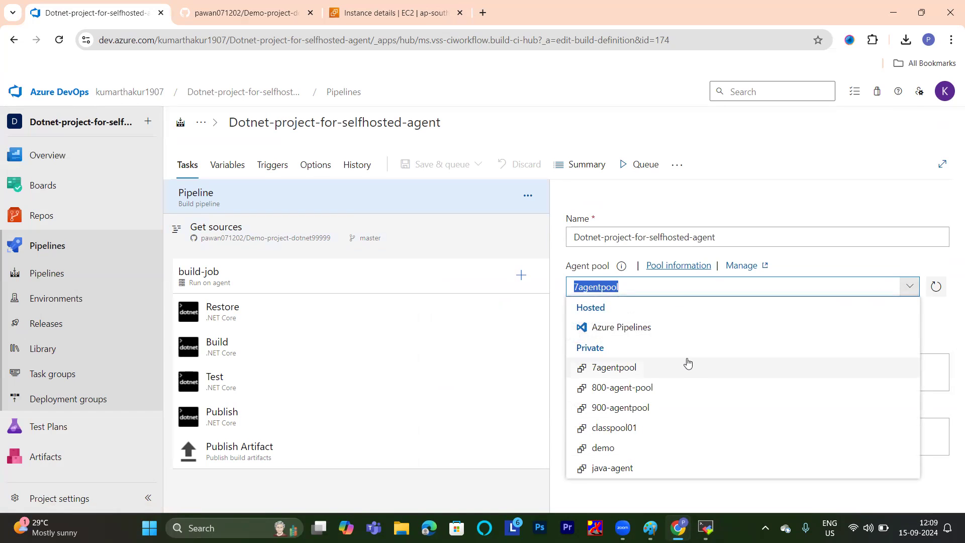
pyautogui.click(611, 426)
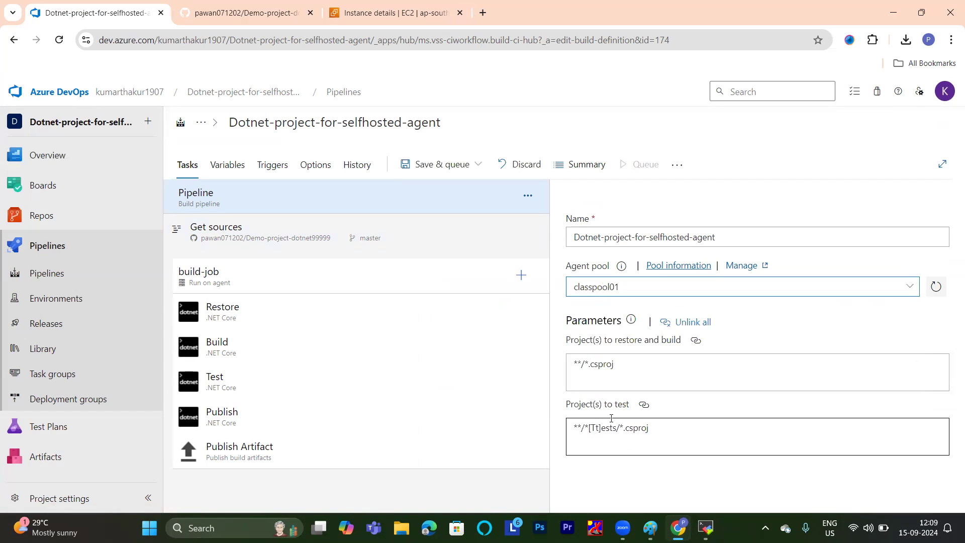
# Set the agent pool of the pipeline's build-job to classpool01.
pyautogui.click(265, 280)
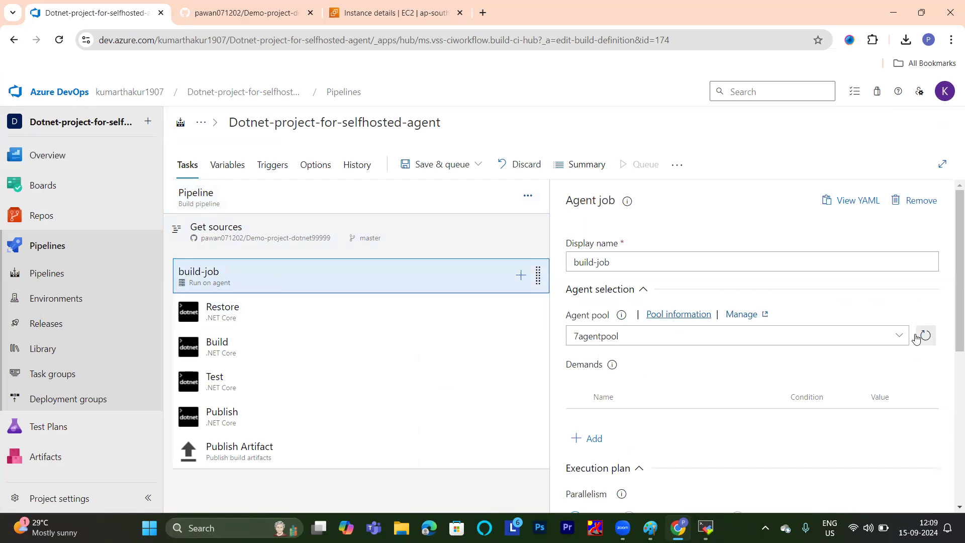
pyautogui.click(900, 338)
pyautogui.scroll(-1, 636, 437)
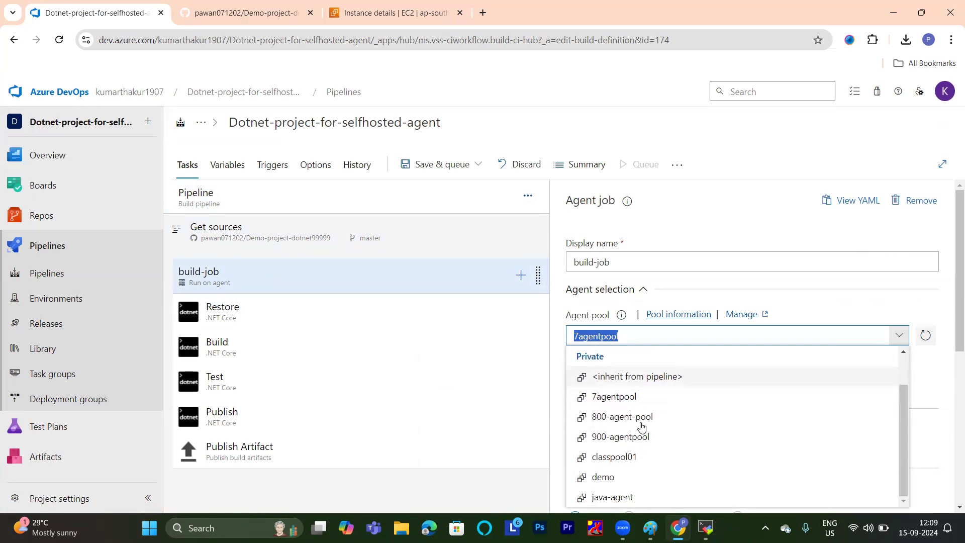
pyautogui.click(629, 459)
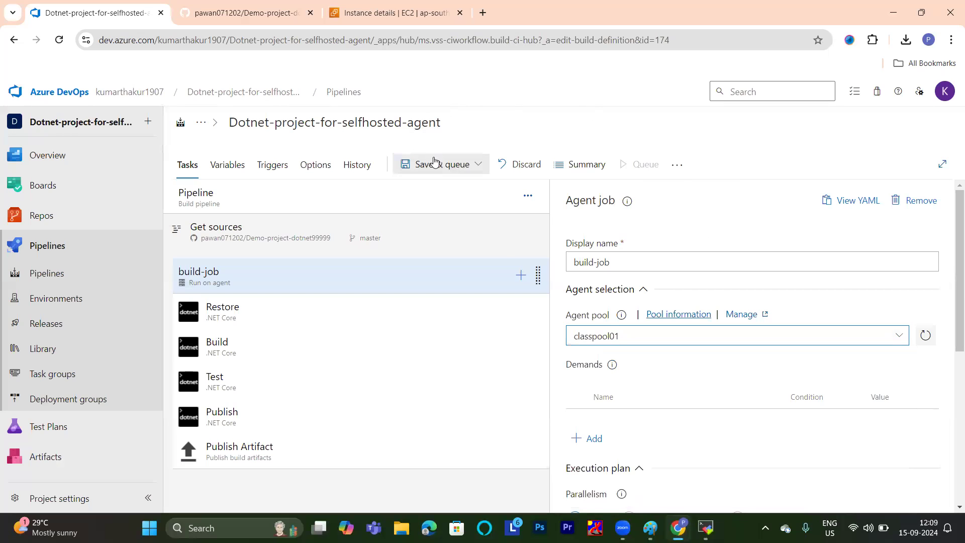
# Save the pipeline and run it on classpool01 from the master branch.
pyautogui.click(479, 165)
pyautogui.click(440, 191)
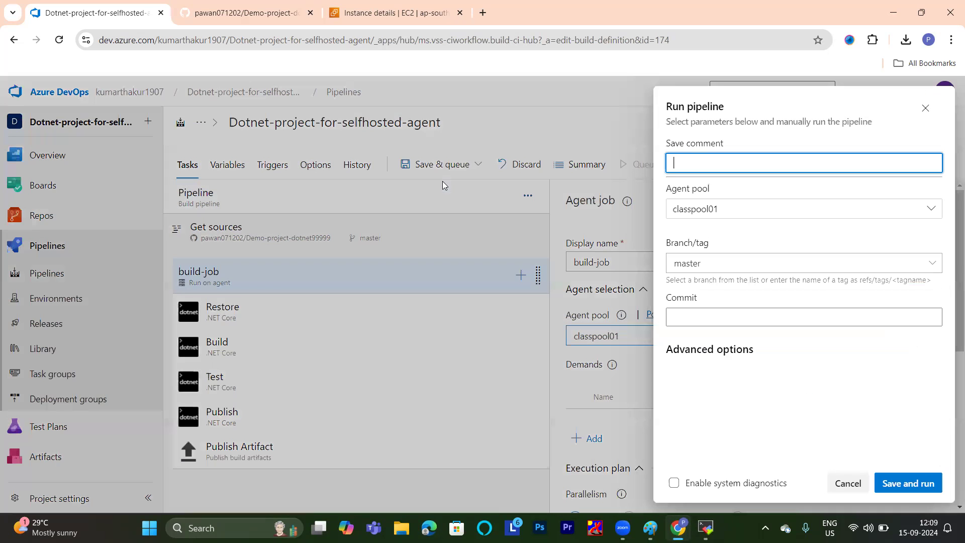
pyautogui.click(894, 481)
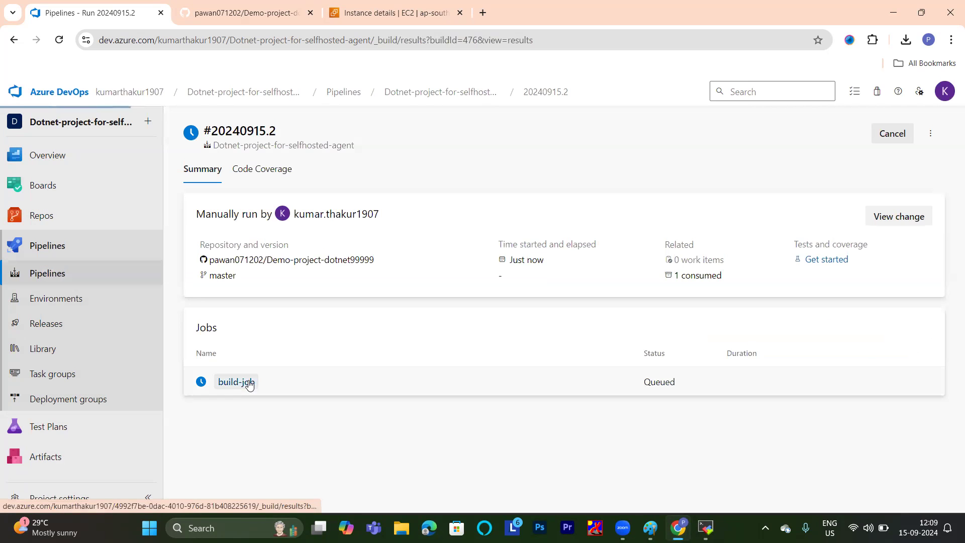
# Open the new run's build-job log and check its progress against the agent output in the MobaXterm terminal.
pyautogui.click(247, 378)
pyautogui.moveTo(706, 528)
pyautogui.click(723, 462)
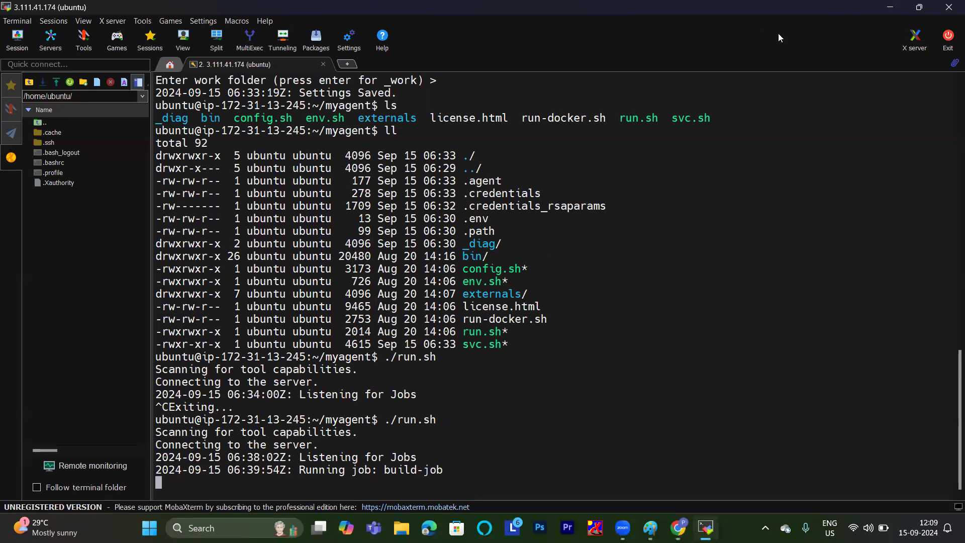
pyautogui.click(899, 5)
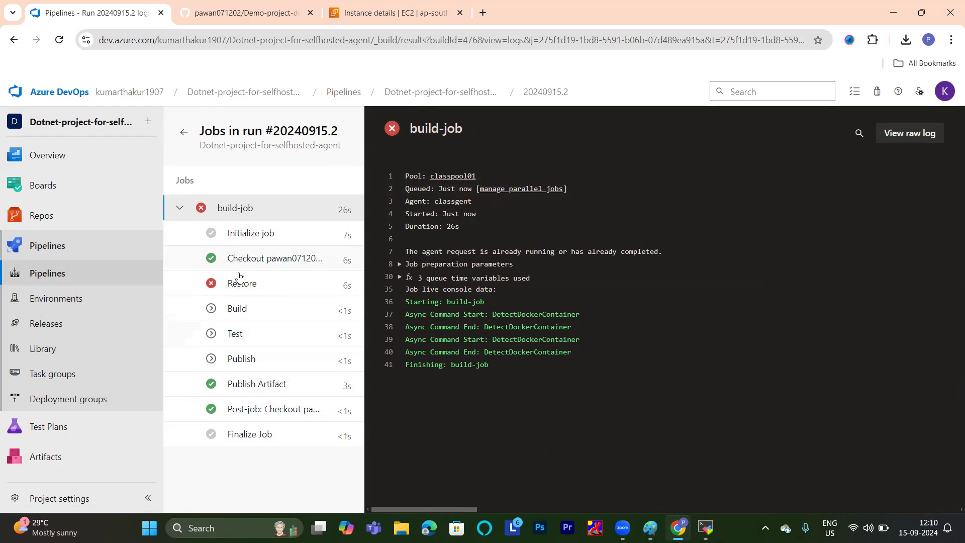
pyautogui.moveTo(706, 528)
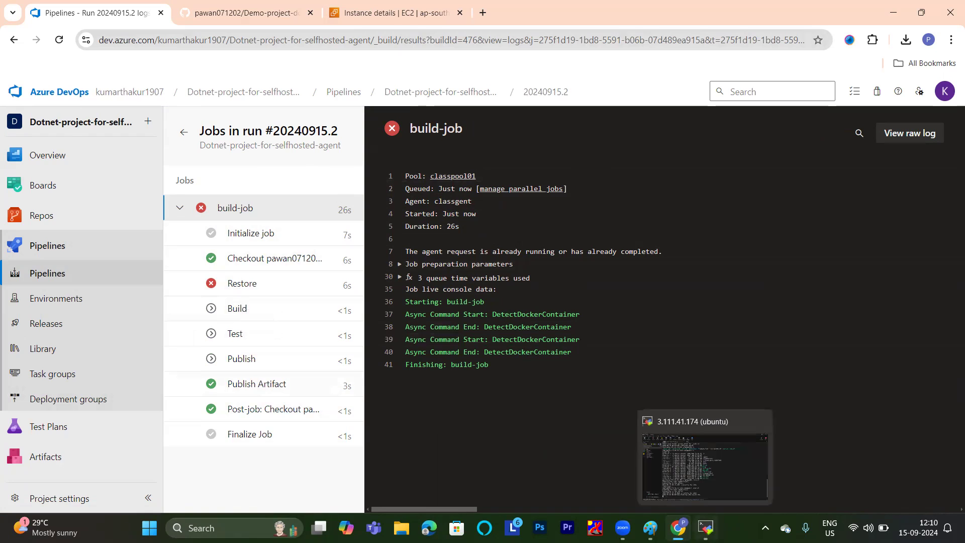
pyautogui.click(705, 467)
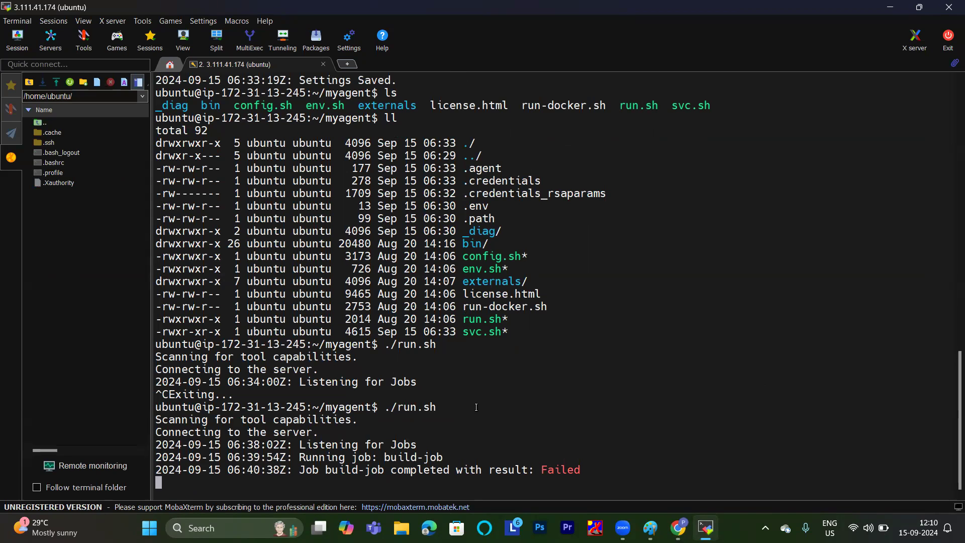
pyautogui.click(676, 523)
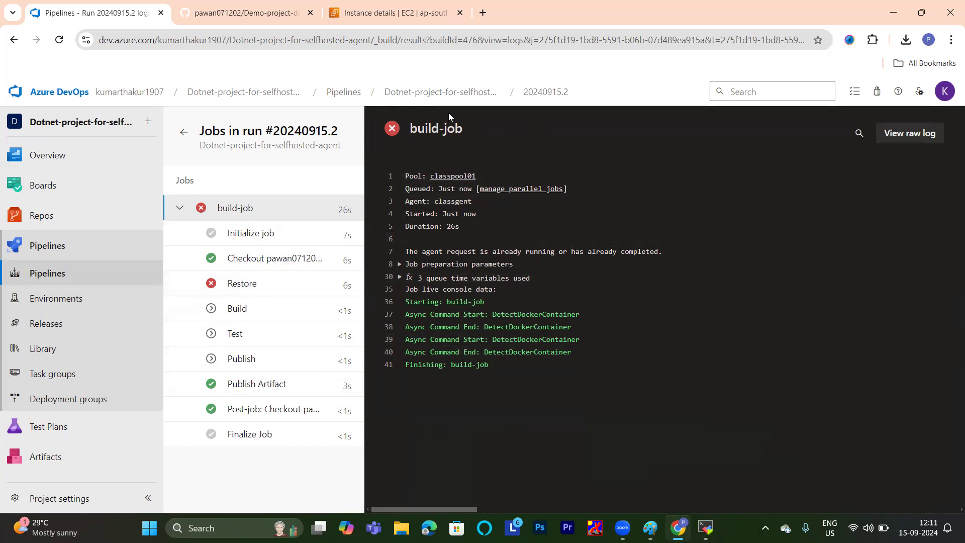
# Stop the running agent in the MobaXterm terminal and clear the screen.
pyautogui.moveTo(713, 526)
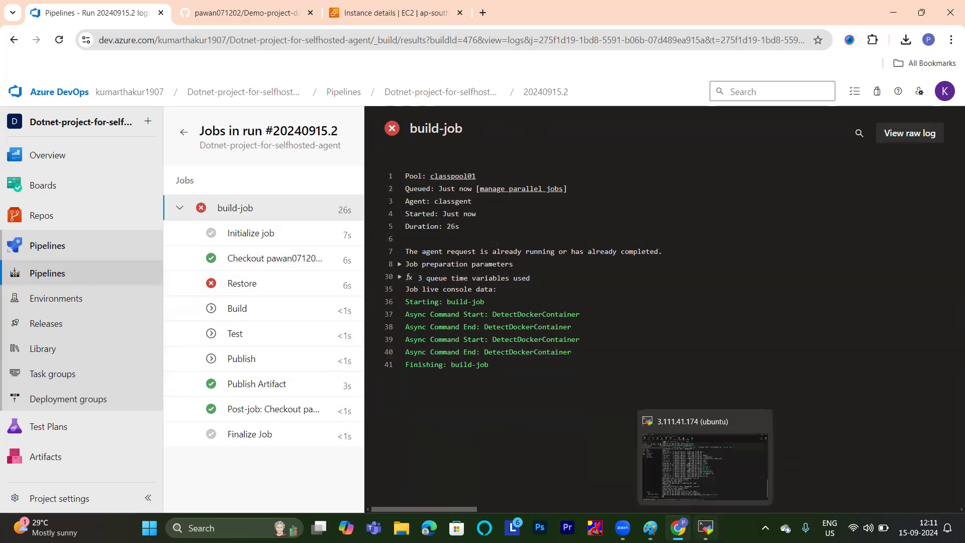
pyautogui.click(717, 457)
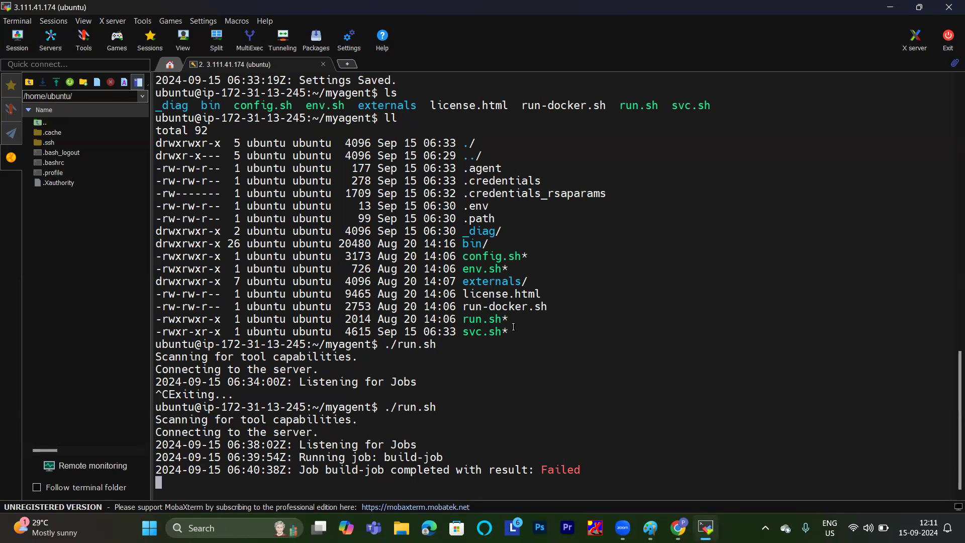
pyautogui.hotkey('ctrl', 'c')
pyautogui.write('clear')
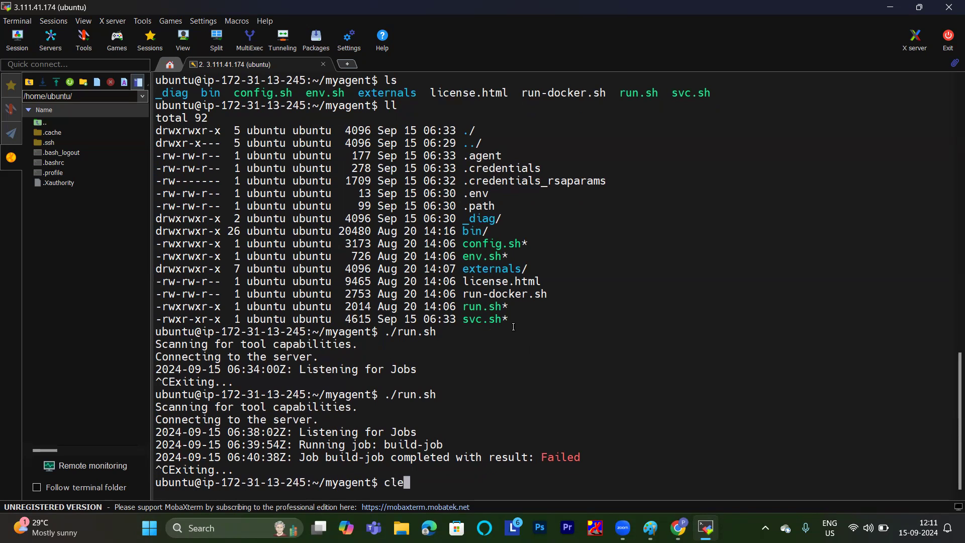
pyautogui.press('Return')
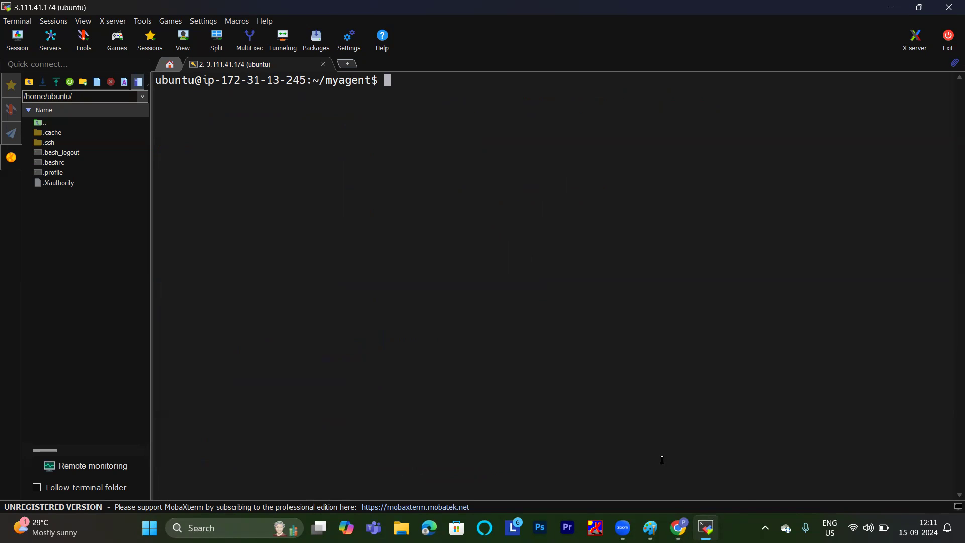
# Search Google in a new browser tab for "dotnet for ubuntu 20.04" and open Microsoft Learn's article on installing the .NET SDK or Runtime on Ubuntu.
pyautogui.moveTo(678, 528)
pyautogui.click(676, 448)
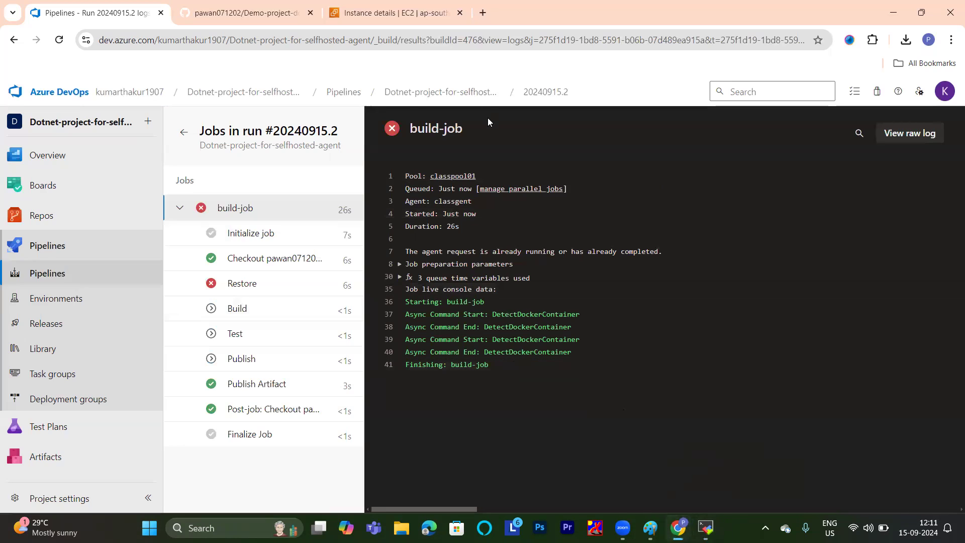
pyautogui.click(480, 11)
pyautogui.click(382, 251)
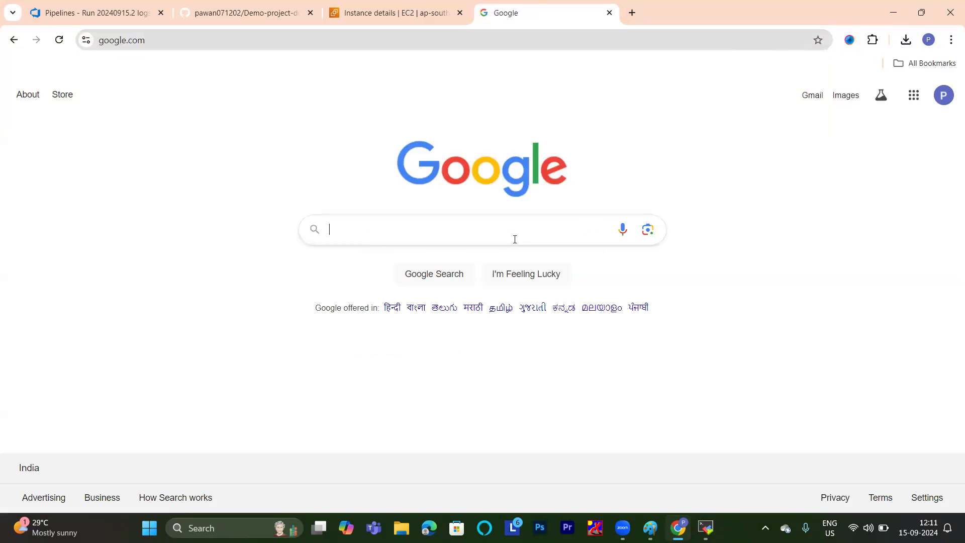
pyautogui.write('dot')
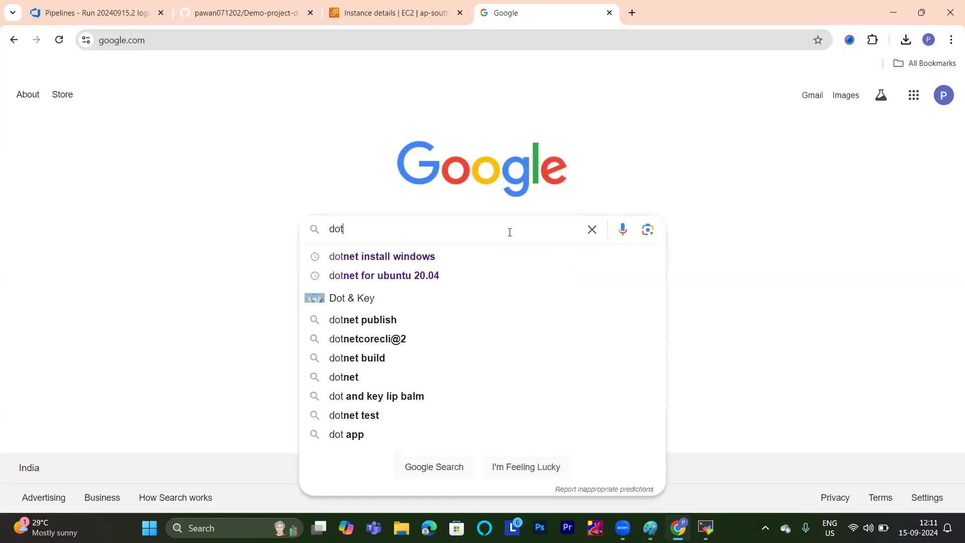
pyautogui.click(452, 275)
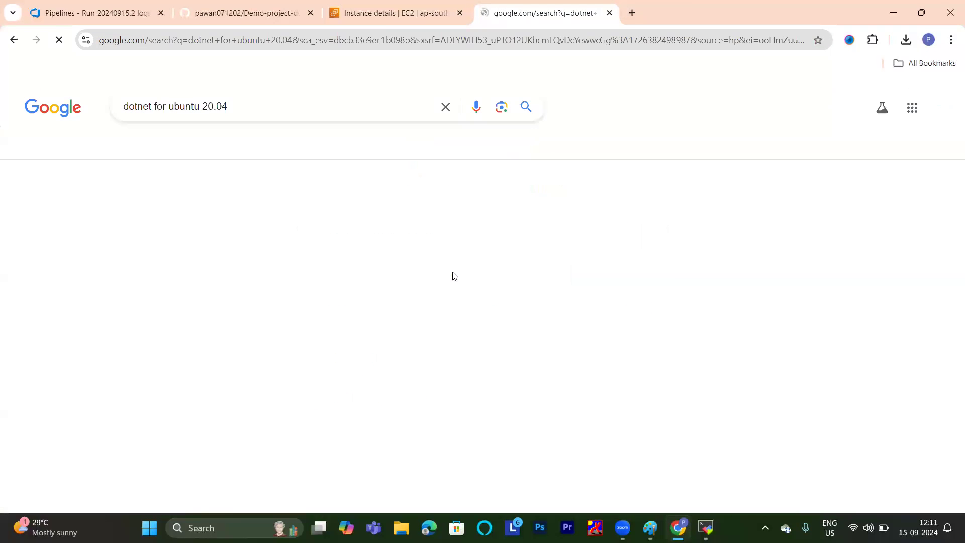
pyautogui.click(281, 211)
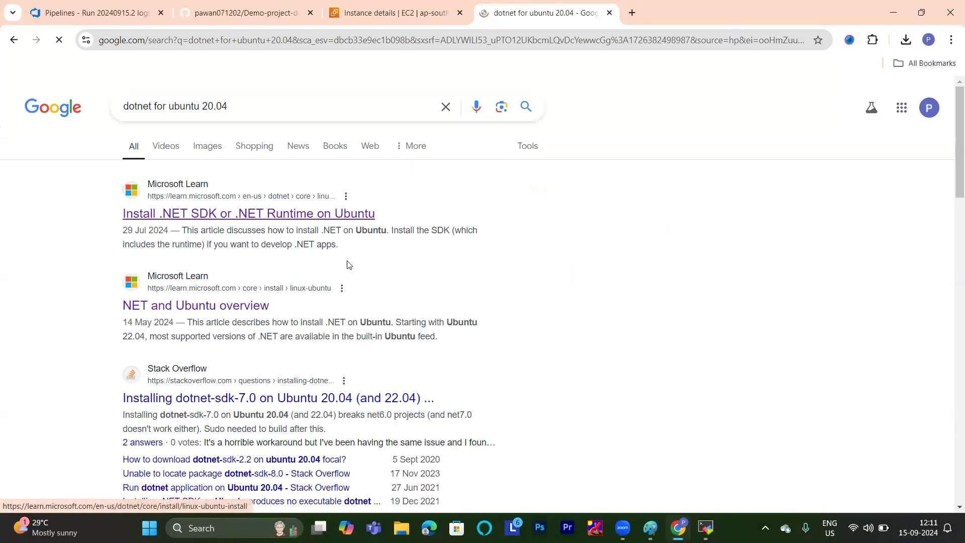
# Find the Ubuntu 22.04 section's .NET 6 instructions in the article and copy the SDK install commands.
pyautogui.scroll(-10, 372, 236)
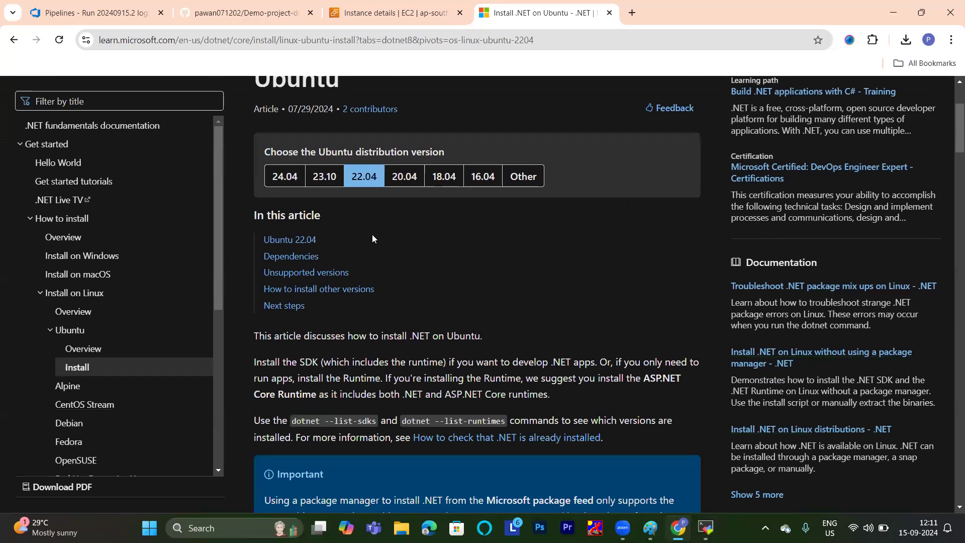
pyautogui.scroll(-5, 373, 235)
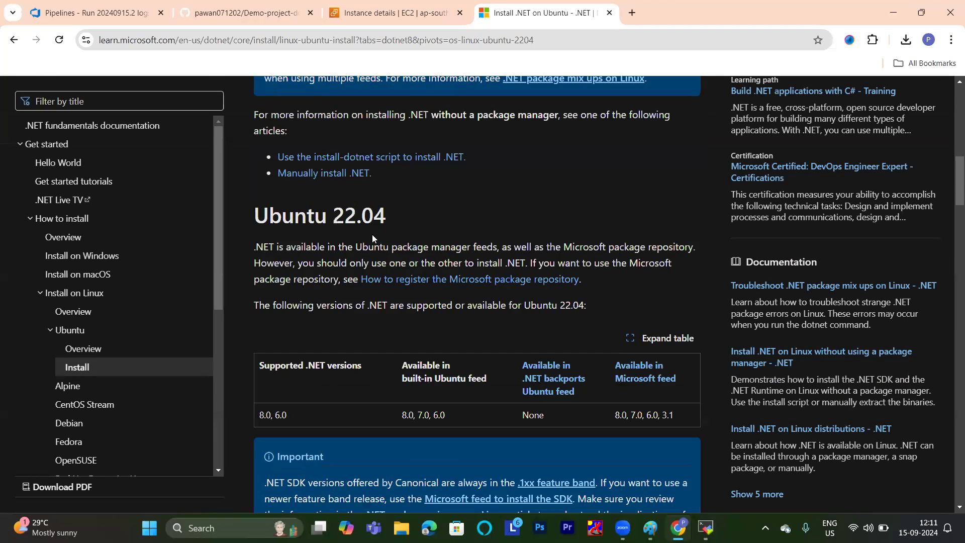
pyautogui.scroll(5, 372, 239)
pyautogui.scroll(6, 373, 238)
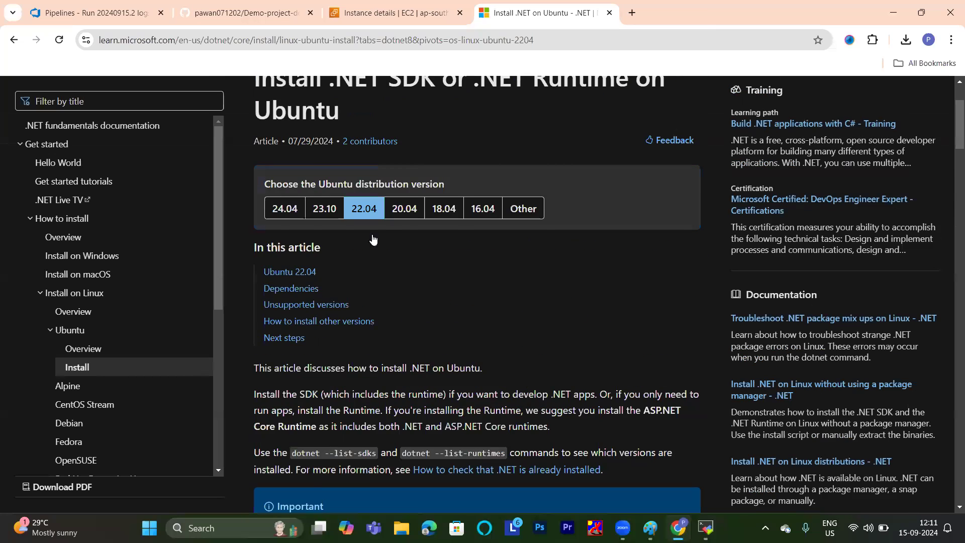
pyautogui.scroll(-14, 373, 236)
pyautogui.scroll(-4, 372, 236)
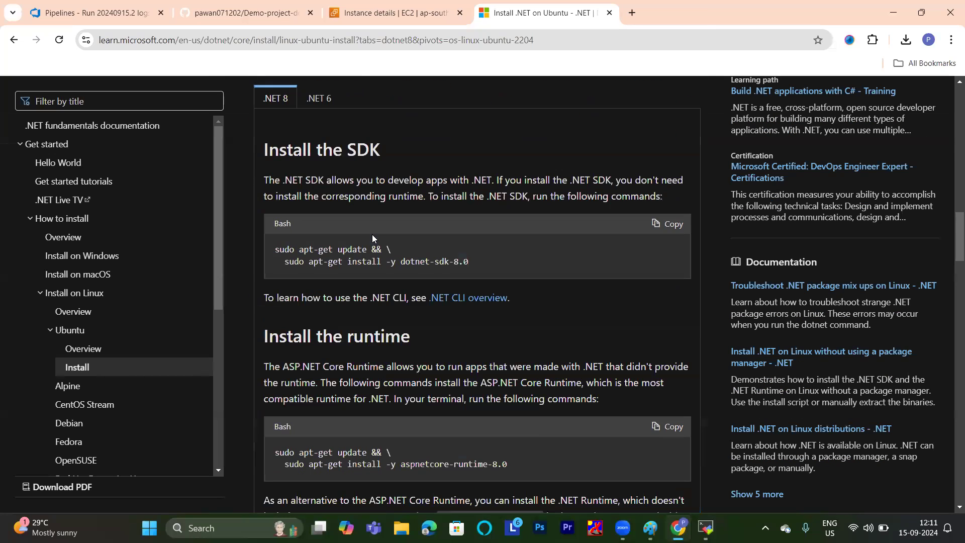
pyautogui.scroll(4, 372, 236)
pyautogui.scroll(-1, 372, 236)
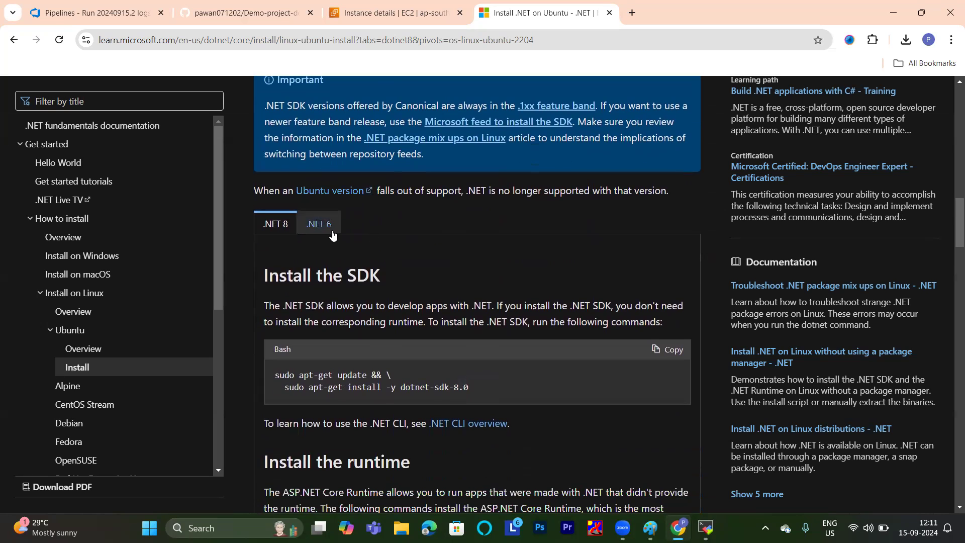
pyautogui.click(319, 225)
pyautogui.scroll(8, 628, 383)
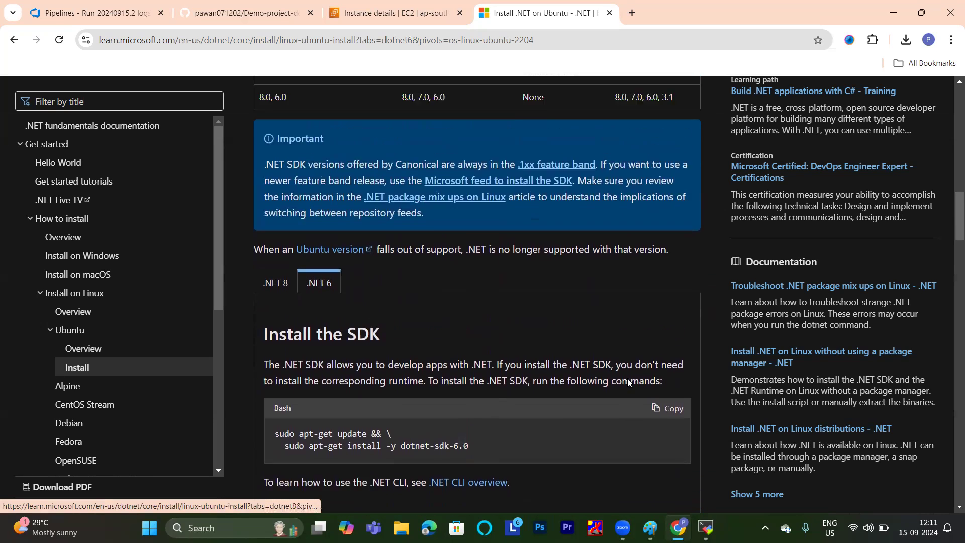
pyautogui.scroll(-2, 628, 382)
pyautogui.scroll(-7, 628, 382)
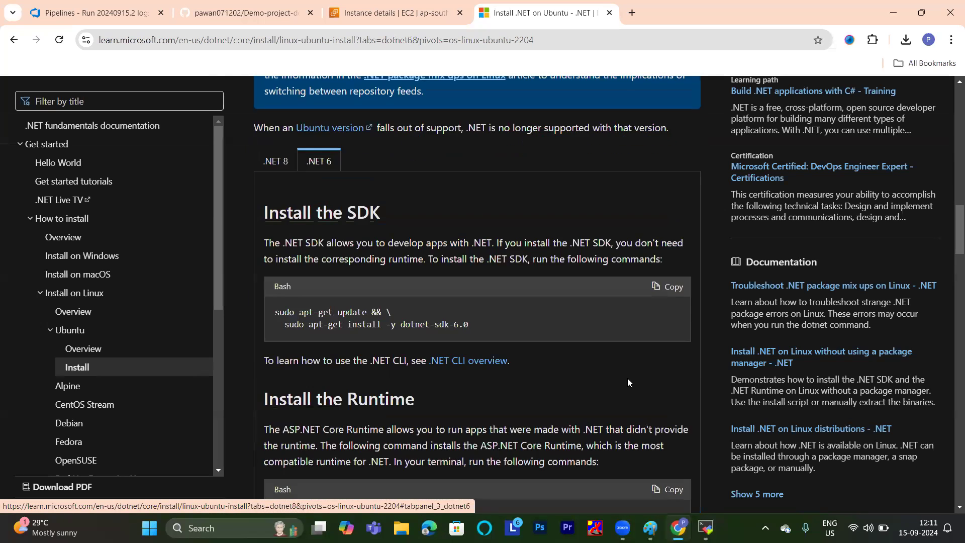
pyautogui.click(664, 288)
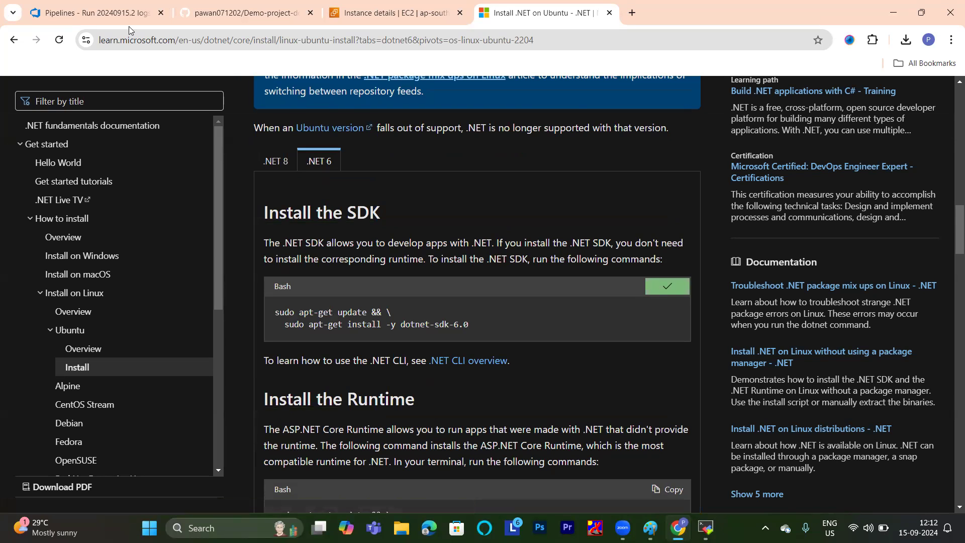
# Switch to the MobaXterm terminal and run the copied commands, sudo apt-get update && sudo apt-get install -y dotnet-sdk-6.0.
pyautogui.click(706, 528)
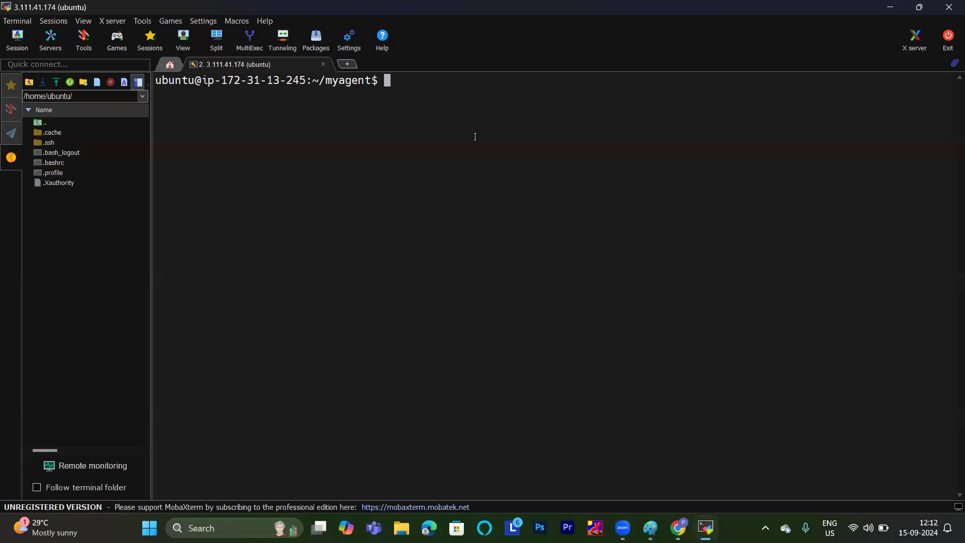
pyautogui.rightClick(463, 115)
pyautogui.click(422, 331)
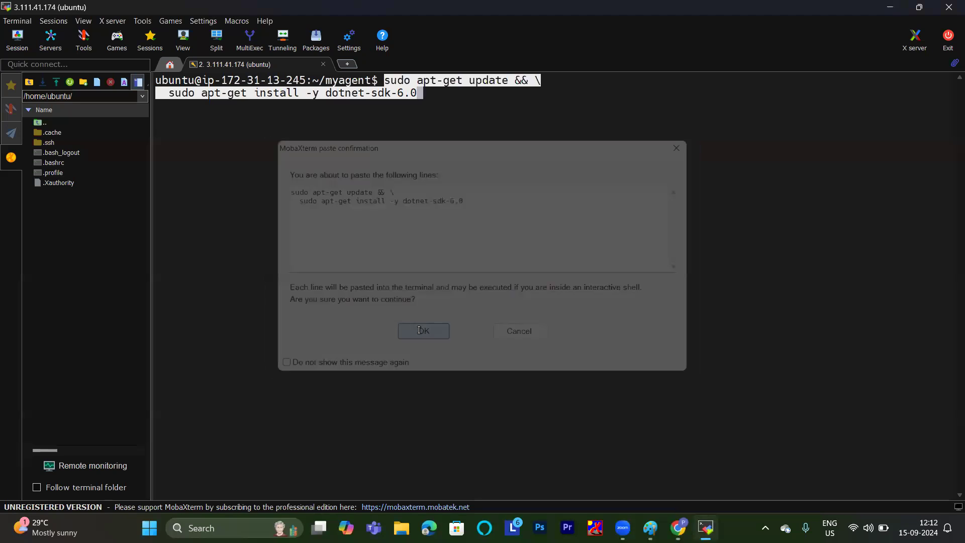
pyautogui.press('Return')
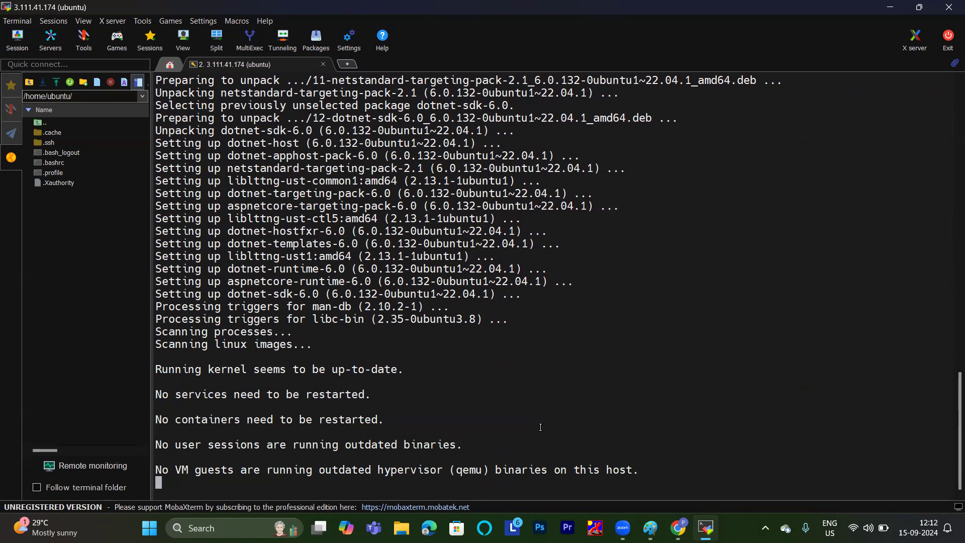
# Copy the ASP.NET Core Runtime commands from the article in Chrome and run them in MobaXterm to install aspnetcore-runtime-6.0.
pyautogui.moveTo(678, 528)
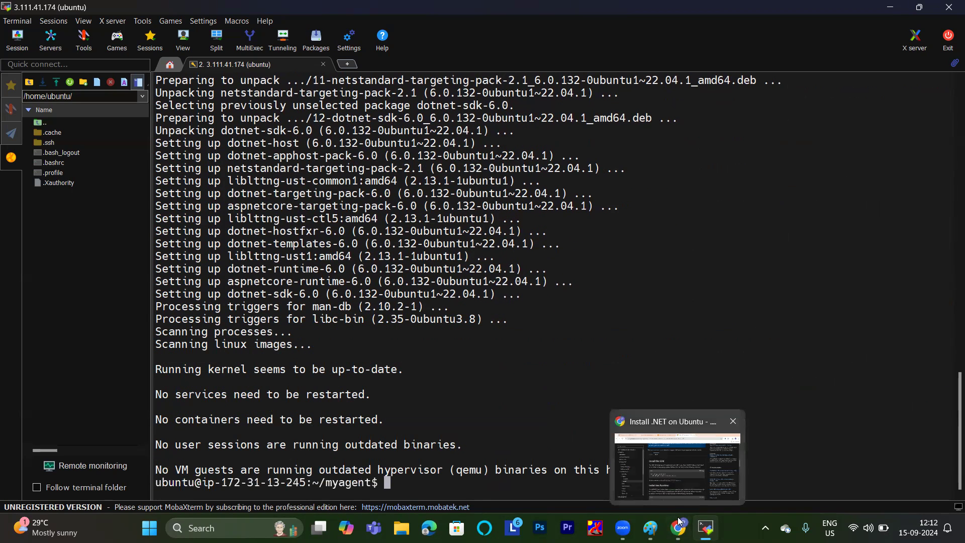
pyautogui.click(669, 452)
pyautogui.scroll(-5, 580, 200)
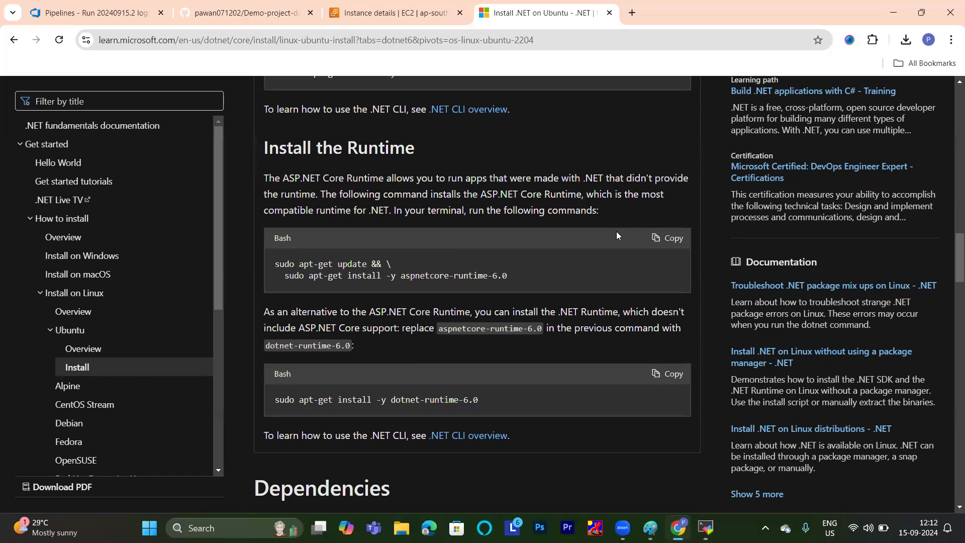
pyautogui.click(665, 238)
pyautogui.moveTo(706, 528)
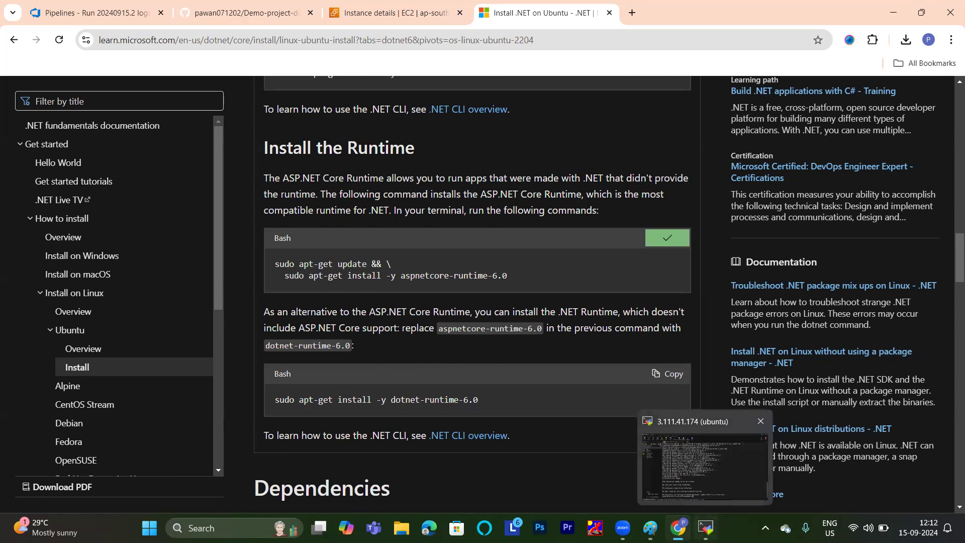
pyautogui.click(704, 452)
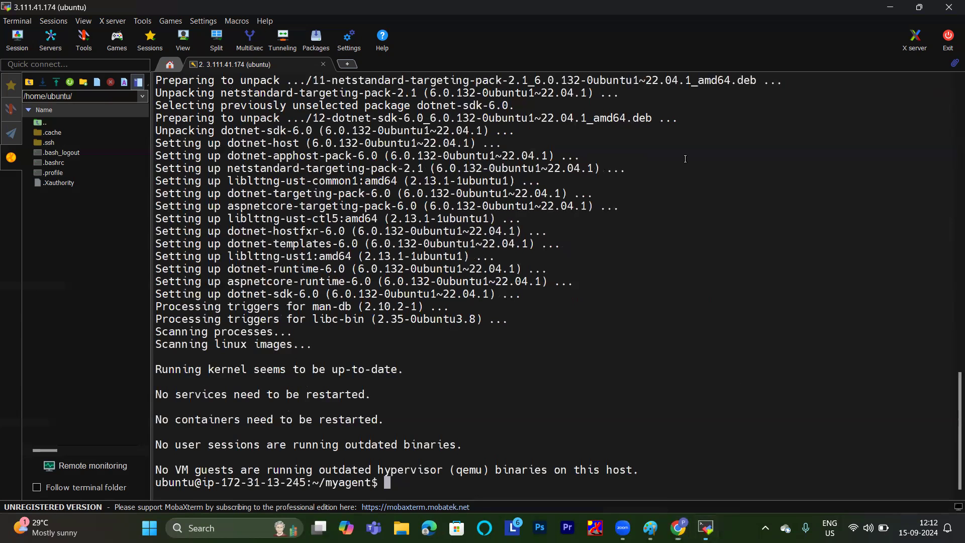
pyautogui.rightClick(303, 446)
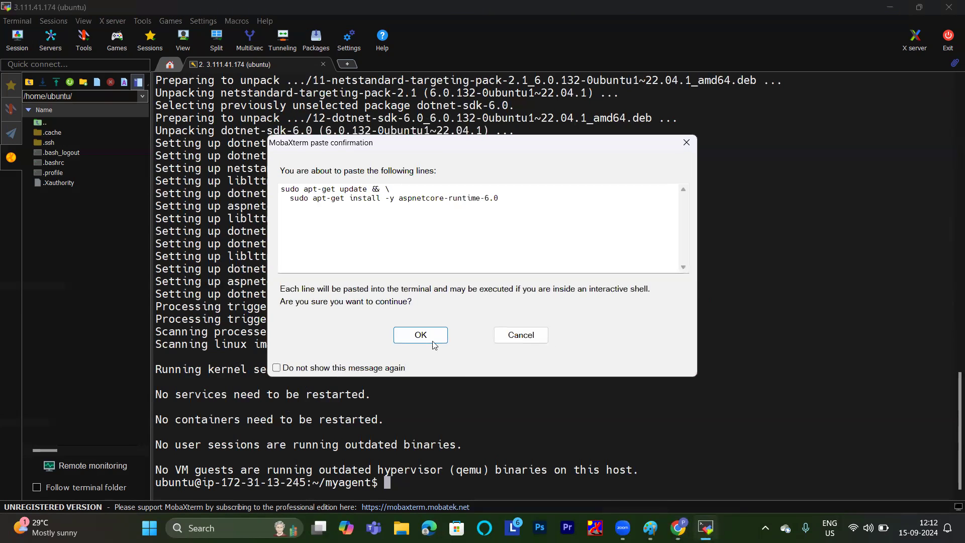
pyautogui.click(431, 338)
pyautogui.press('Return')
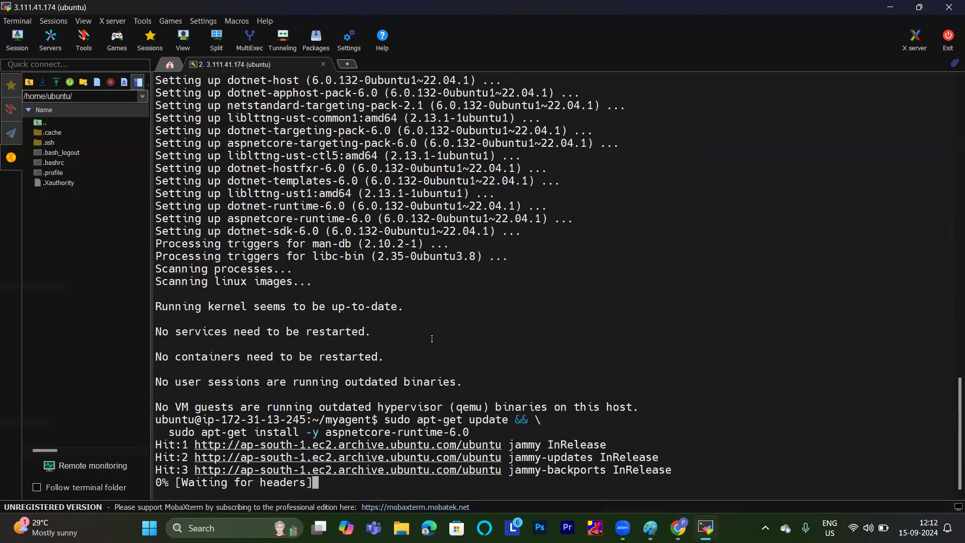
pyautogui.moveTo(679, 528)
pyautogui.click(674, 498)
pyautogui.scroll(-3, 652, 342)
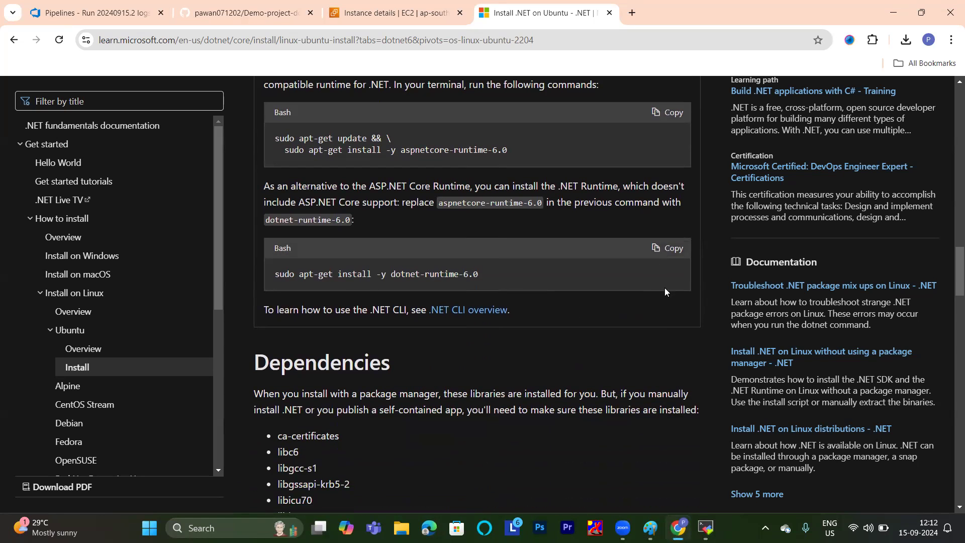
pyautogui.click(659, 249)
pyautogui.moveTo(706, 527)
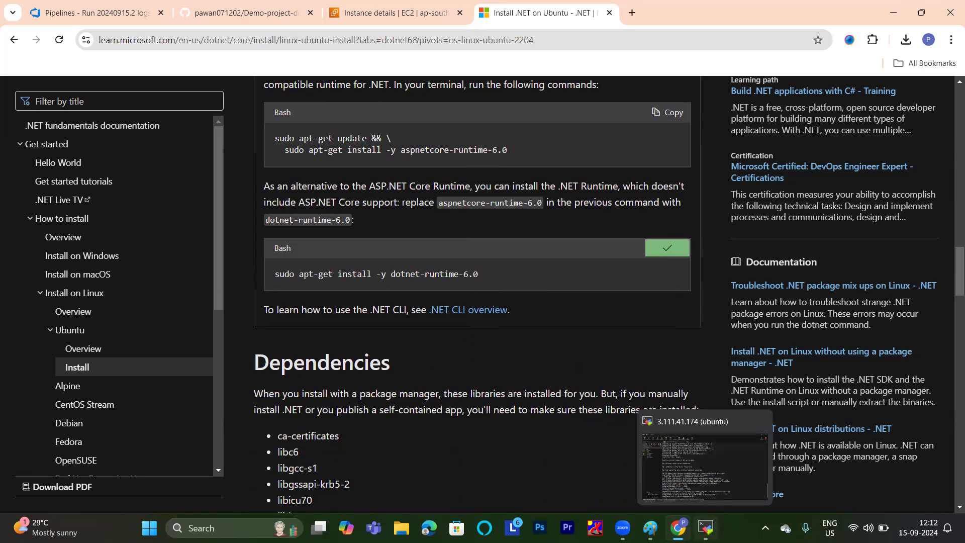
pyautogui.click(704, 453)
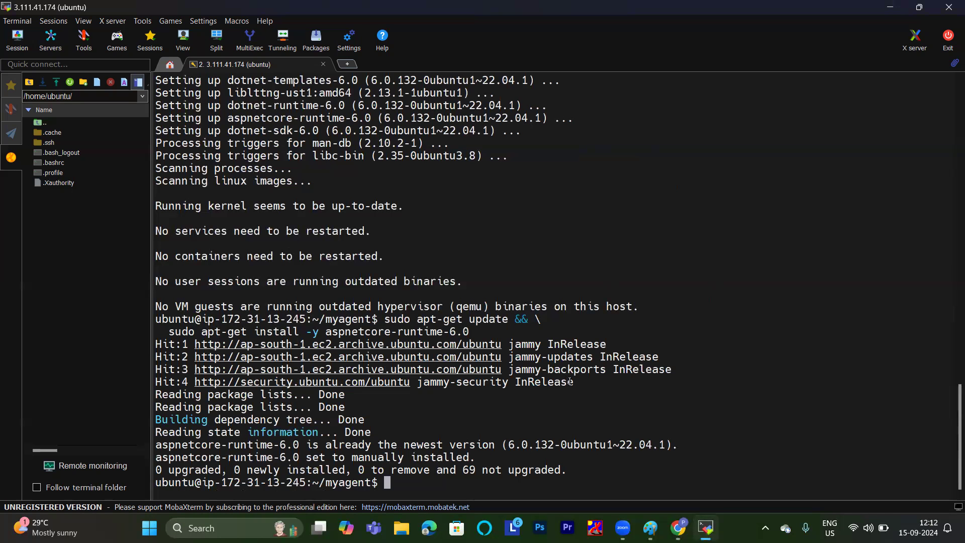
pyautogui.rightClick(537, 427)
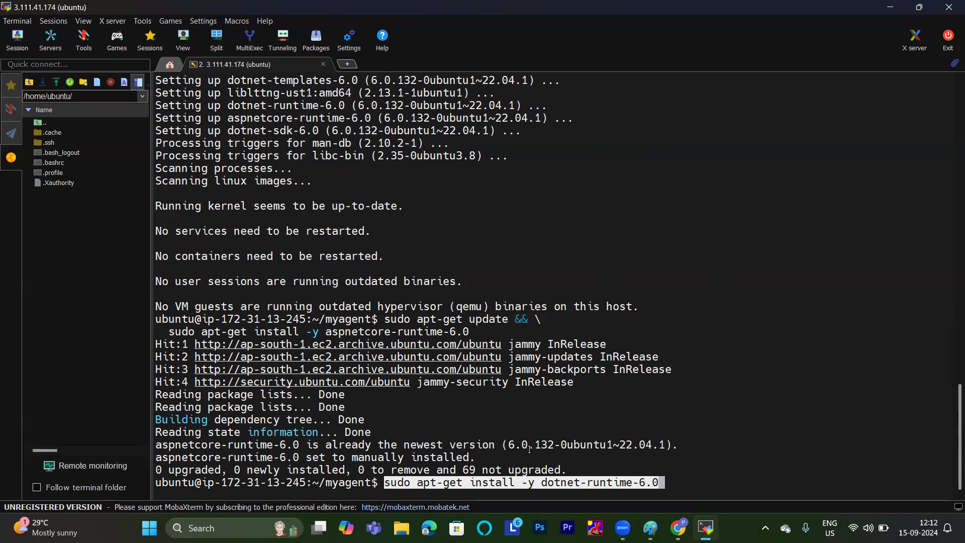
pyautogui.press('BackSpace')
pyautogui.press('BackSpace')
pyautogui.press('BackSpace')
pyautogui.press('BackSpace')
pyautogui.press('BackSpace')
pyautogui.press('BackSpace')
pyautogui.press('BackSpace')
pyautogui.press('BackSpace')
pyautogui.press('BackSpace')
pyautogui.press('BackSpace')
pyautogui.press('BackSpace')
pyautogui.press('BackSpace')
pyautogui.press('BackSpace')
pyautogui.press('BackSpace')
pyautogui.press('BackSpace')
pyautogui.press('BackSpace')
pyautogui.press('BackSpace')
pyautogui.press('BackSpace')
pyautogui.press('BackSpace')
pyautogui.press('BackSpace')
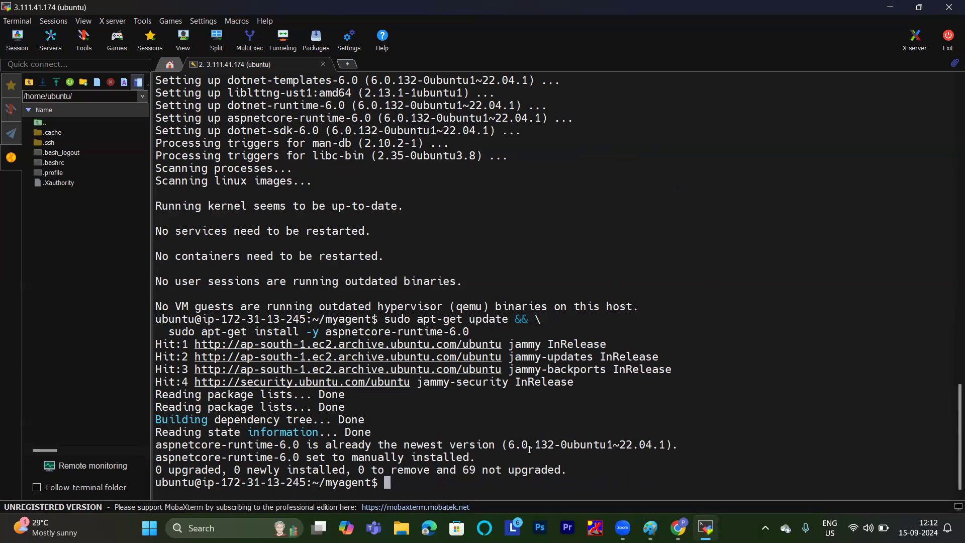
# Check the installed .NET version in the terminal with dotnet --version.
pyautogui.write('dotnet --version')
pyautogui.press('Return')
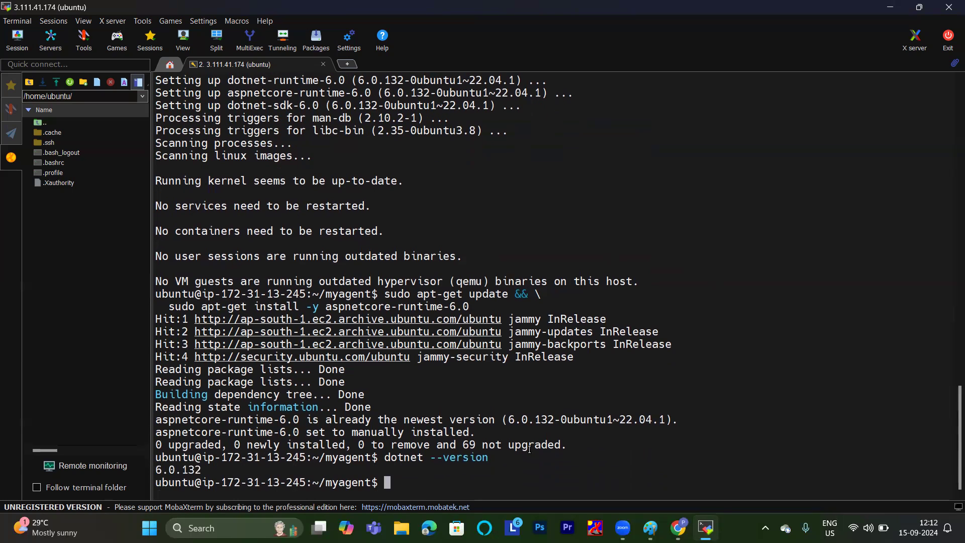
# Start the self-hosted agent from the myagent folder with ./run.sh.
pyautogui.write('./run.sh')
pyautogui.press('Return')
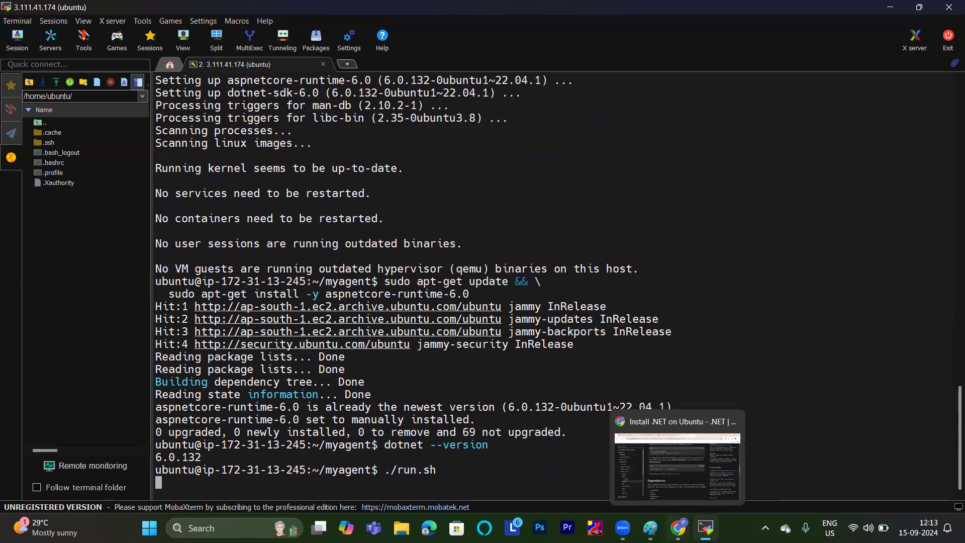
# Switch to Chrome and return to the Azure DevOps build-job log of run 20240915.2.
pyautogui.click(669, 469)
pyautogui.click(196, 7)
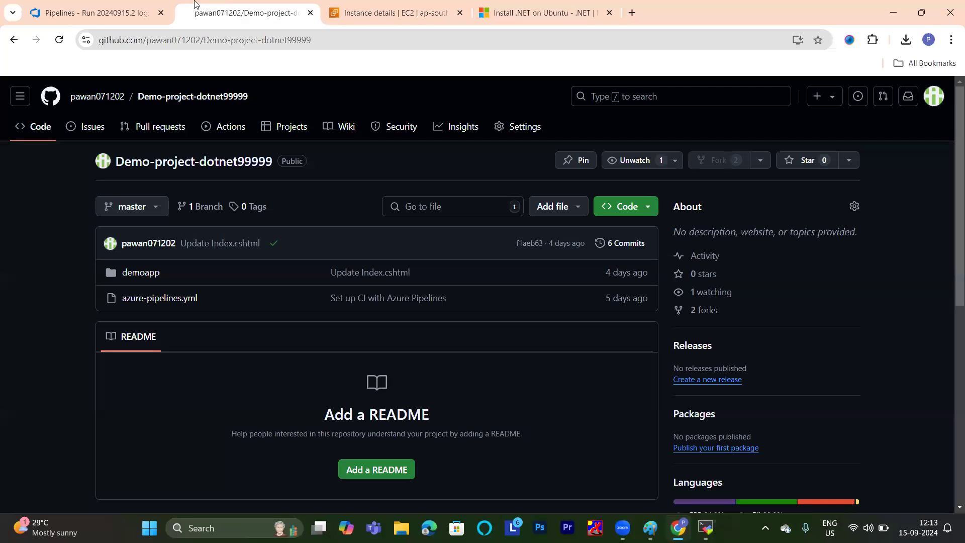
pyautogui.click(91, 7)
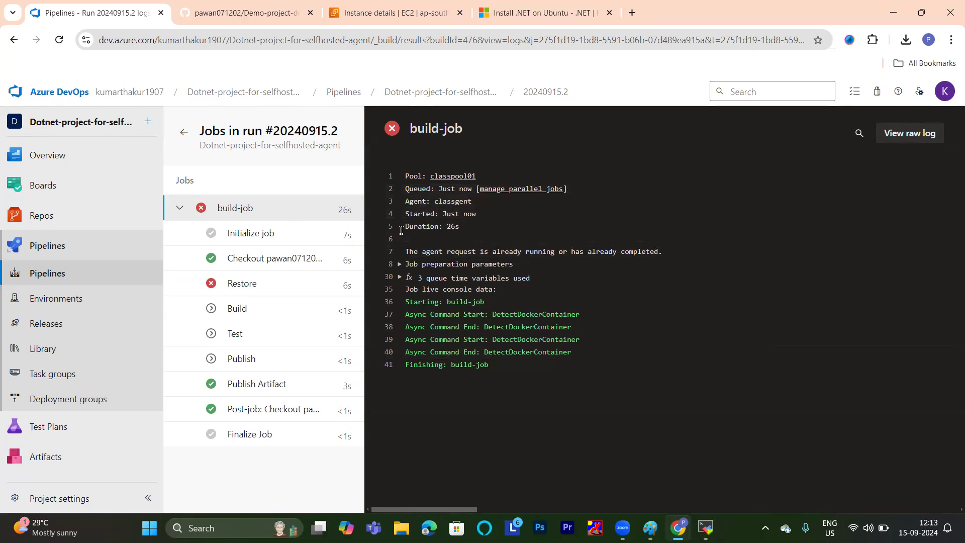
pyautogui.click(52, 275)
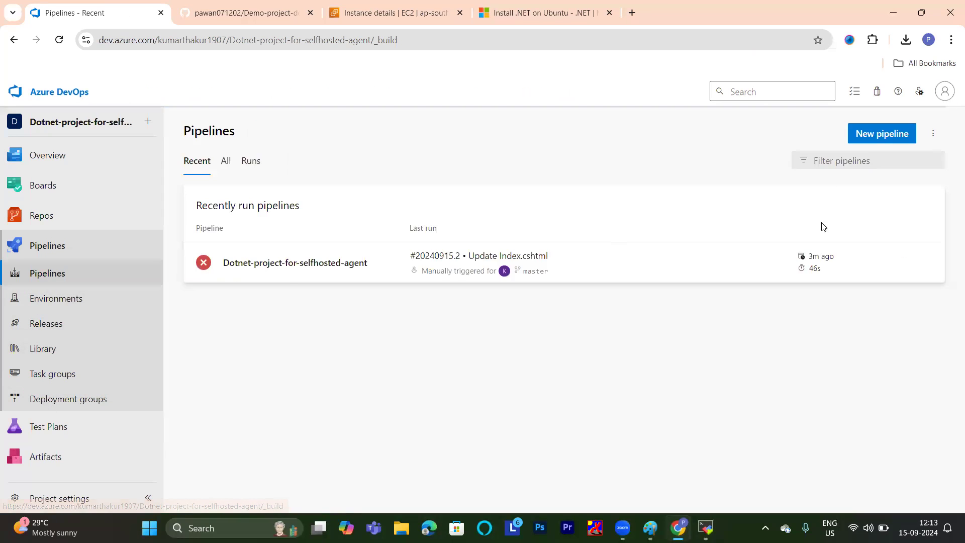
pyautogui.click(270, 269)
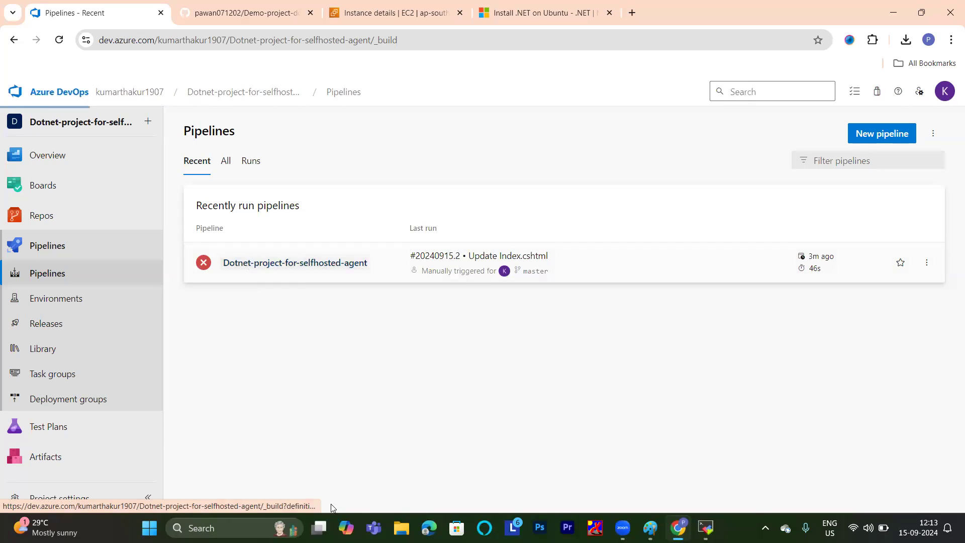
pyautogui.click(827, 145)
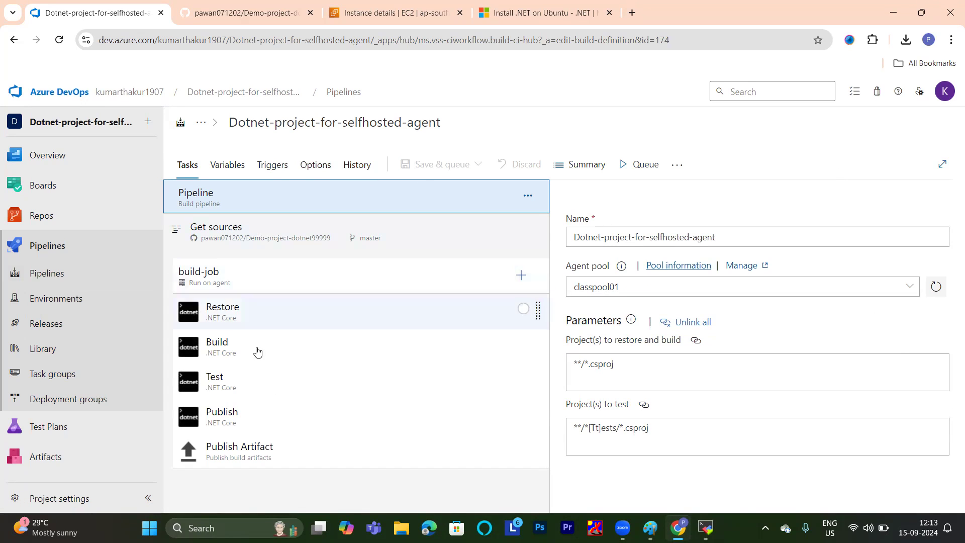
pyautogui.click(641, 165)
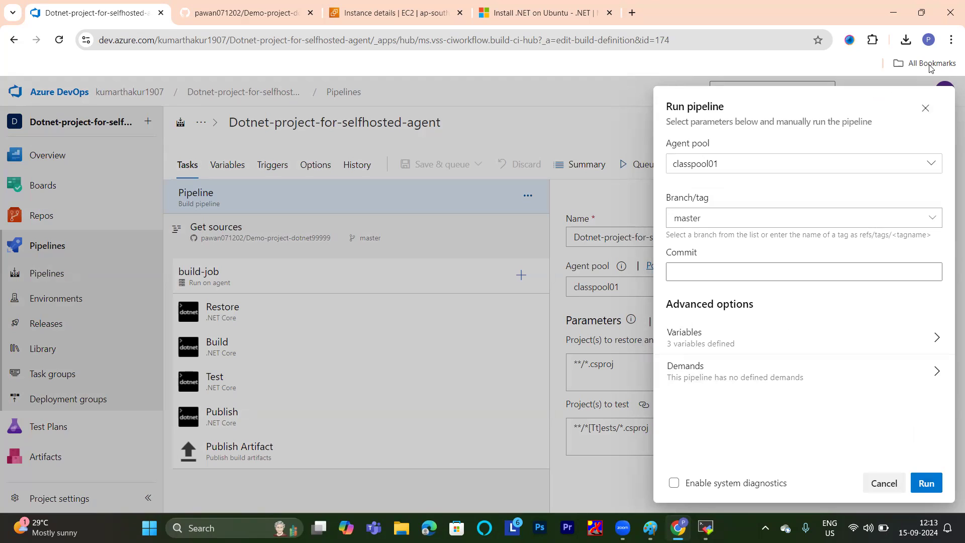
pyautogui.click(926, 108)
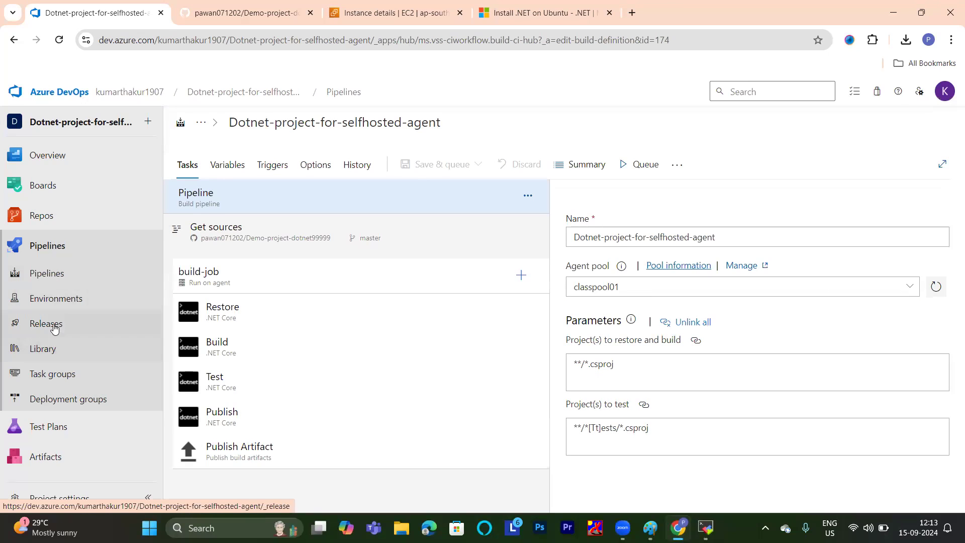
# Rerun the failed jobs of run 20240915.2 in the Dotnet-project-for-selfhosted-agent pipeline.
pyautogui.click(54, 276)
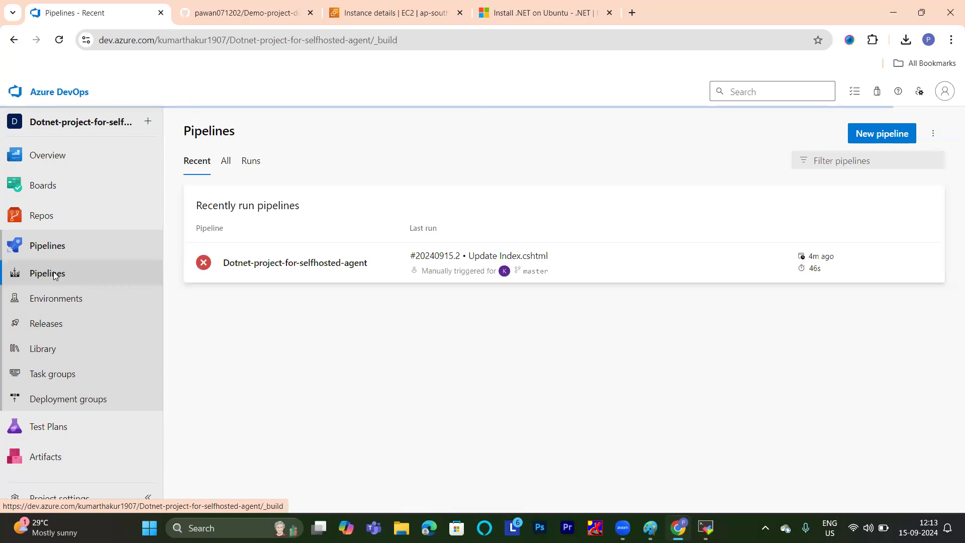
pyautogui.click(301, 270)
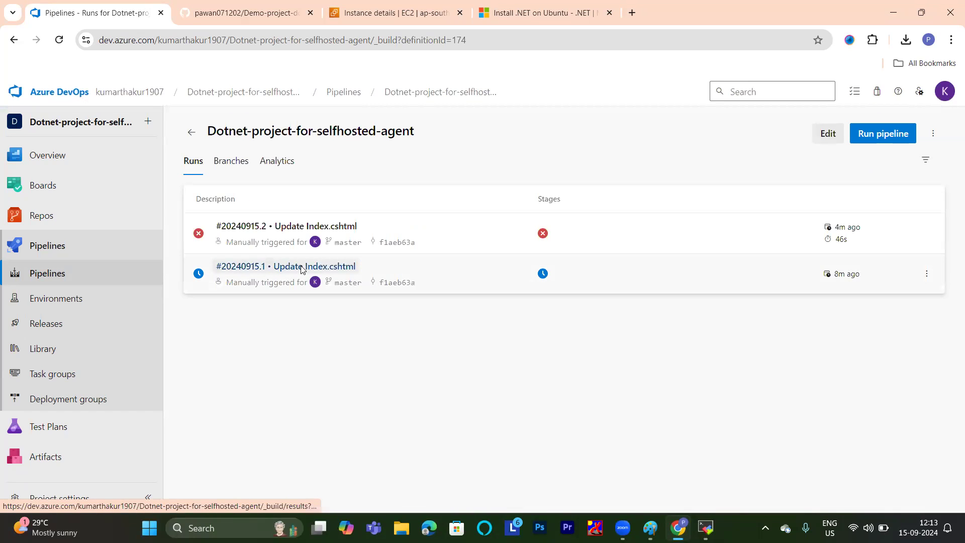
pyautogui.click(275, 227)
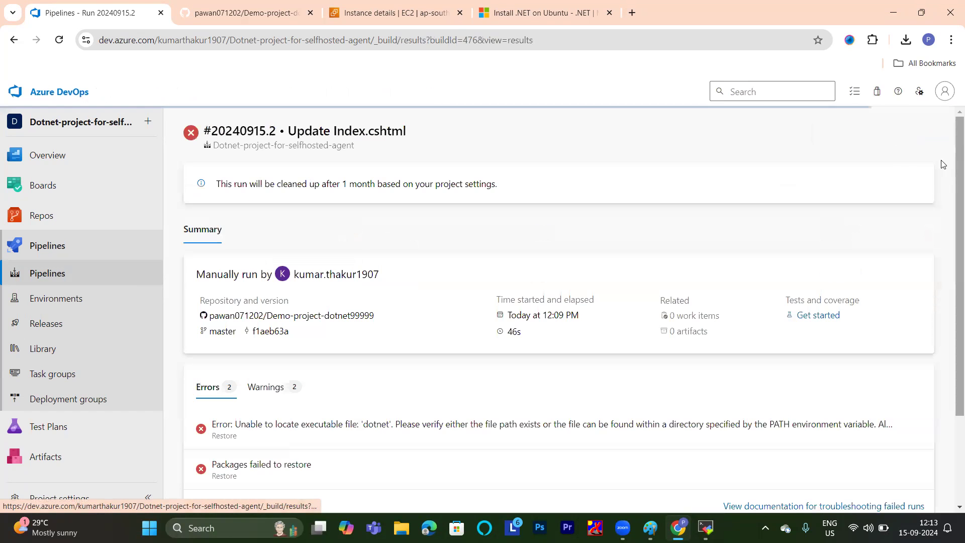
pyautogui.click(820, 135)
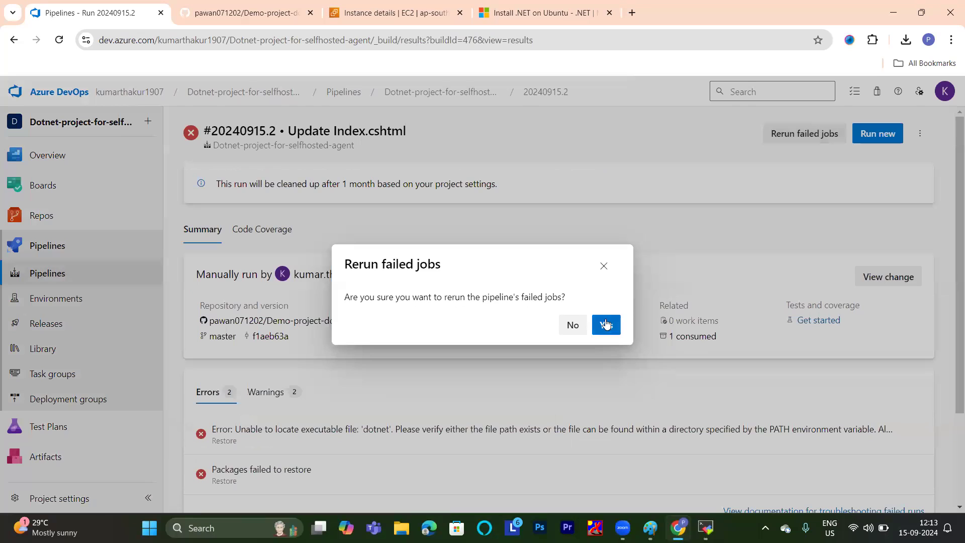
pyautogui.click(606, 326)
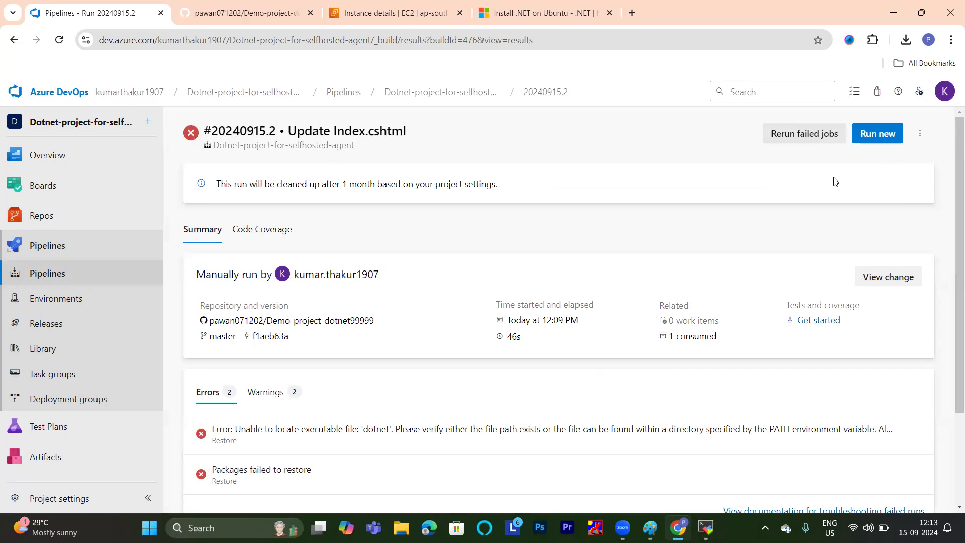
# Reopen run 20240915.2 from the pipeline's run list and follow the build-job log of the rerun.
pyautogui.click(45, 273)
pyautogui.click(335, 265)
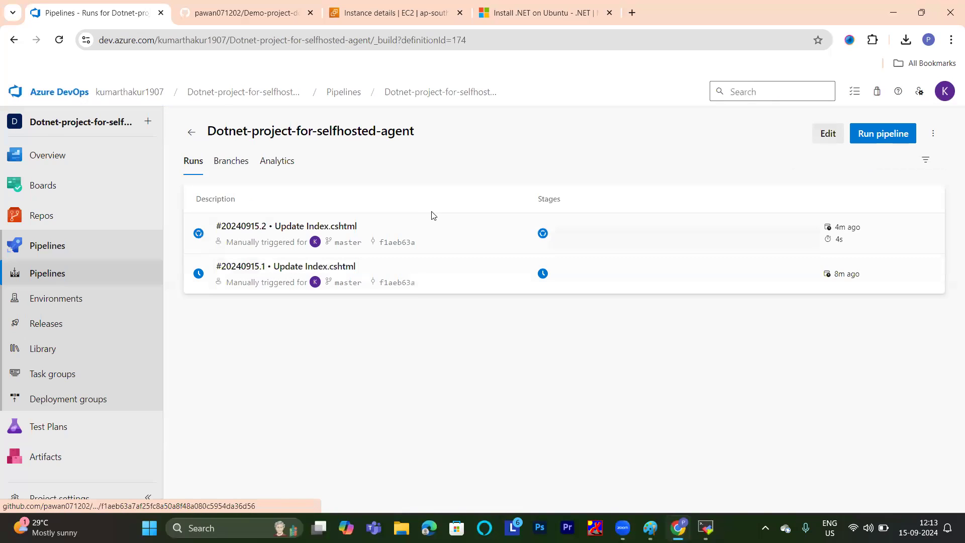
pyautogui.click(263, 226)
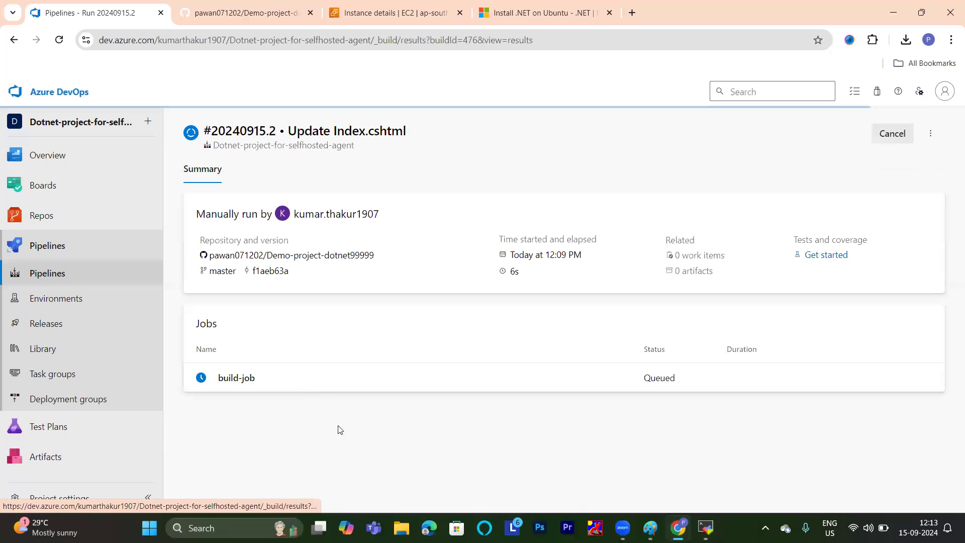
pyautogui.click(252, 382)
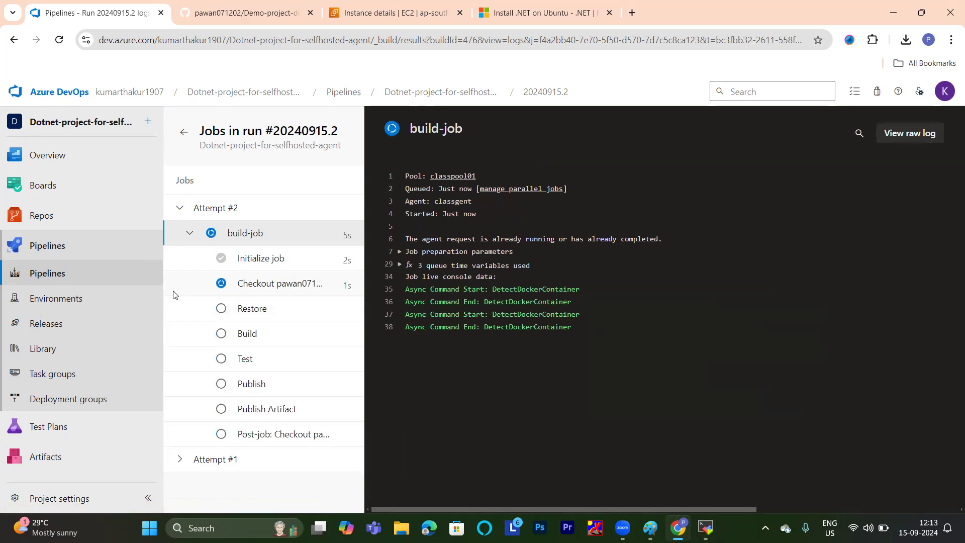
pyautogui.click(181, 460)
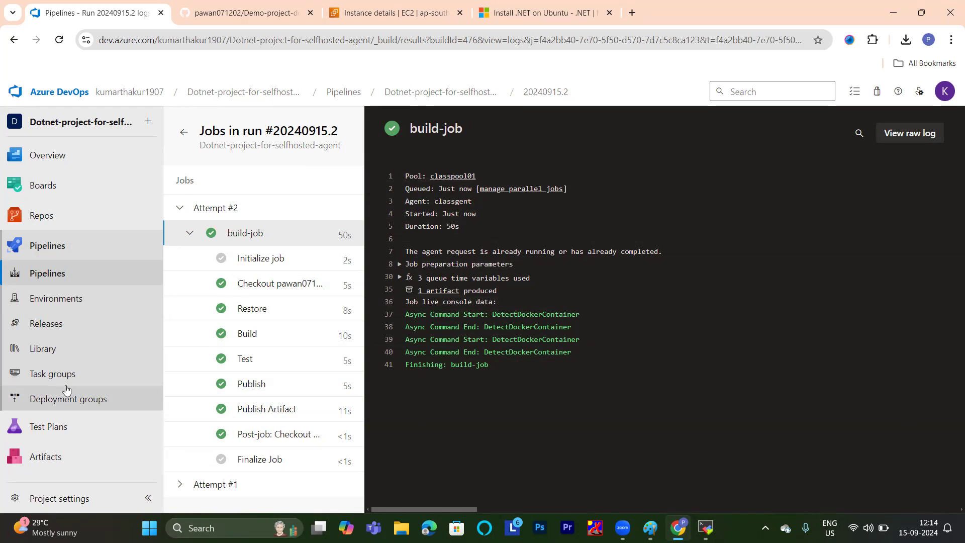
# Create a new release pipeline using the Azure App Service deployment template.
pyautogui.click(49, 324)
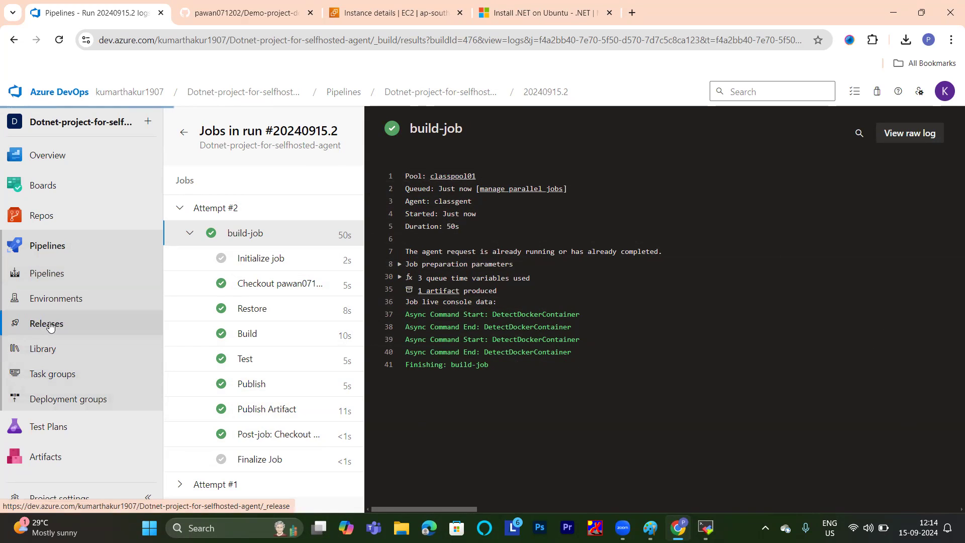
pyautogui.click(542, 405)
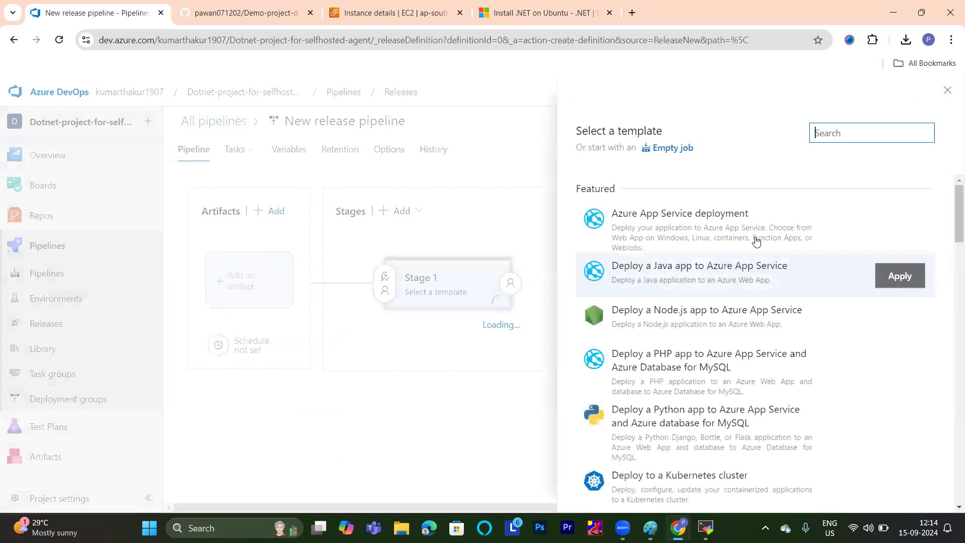
pyautogui.click(891, 225)
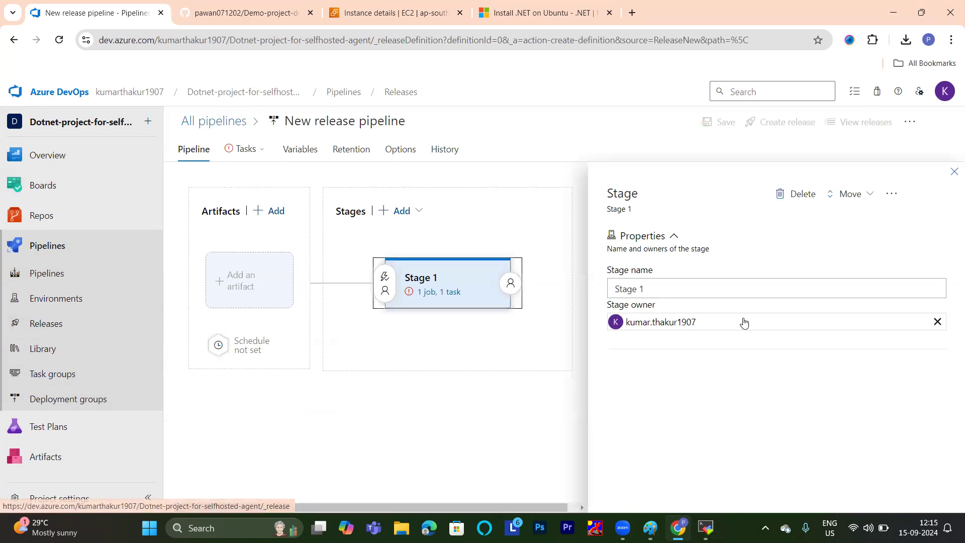
# Name the release stage app-service and close its properties.
pyautogui.click(658, 287)
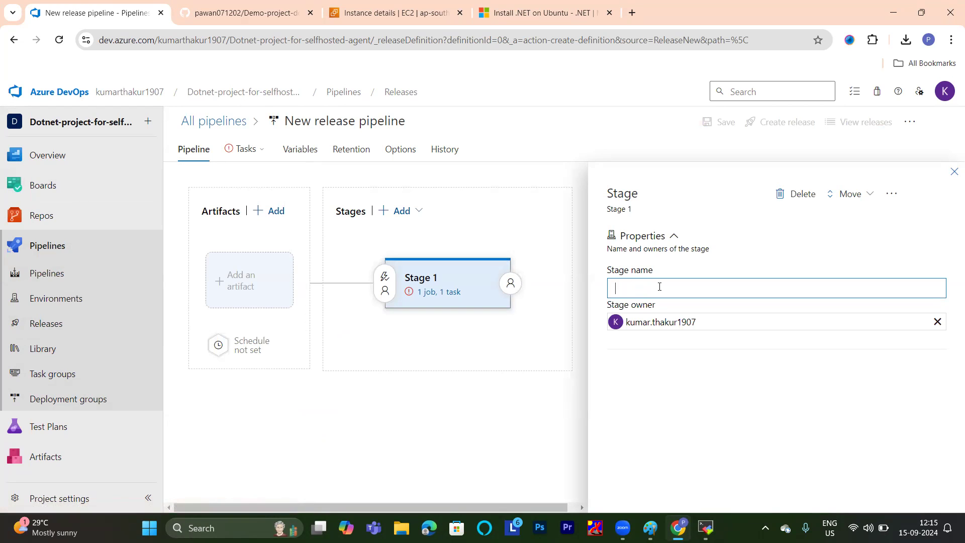
pyautogui.write('app')
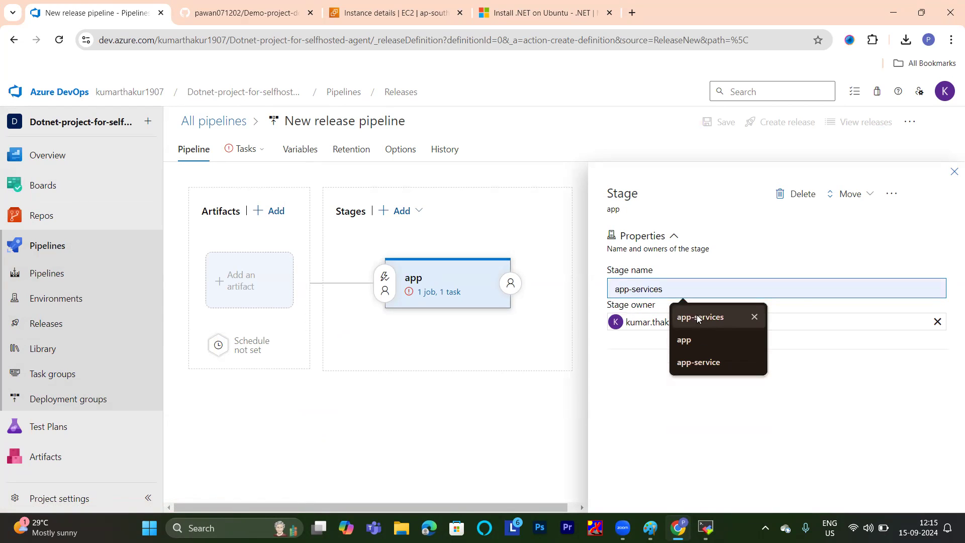
pyautogui.click(699, 362)
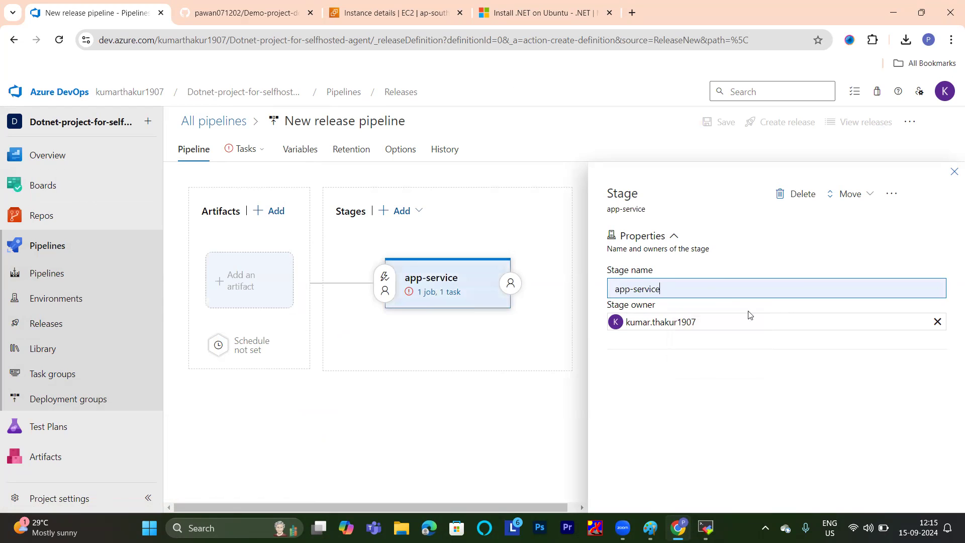
pyautogui.click(954, 172)
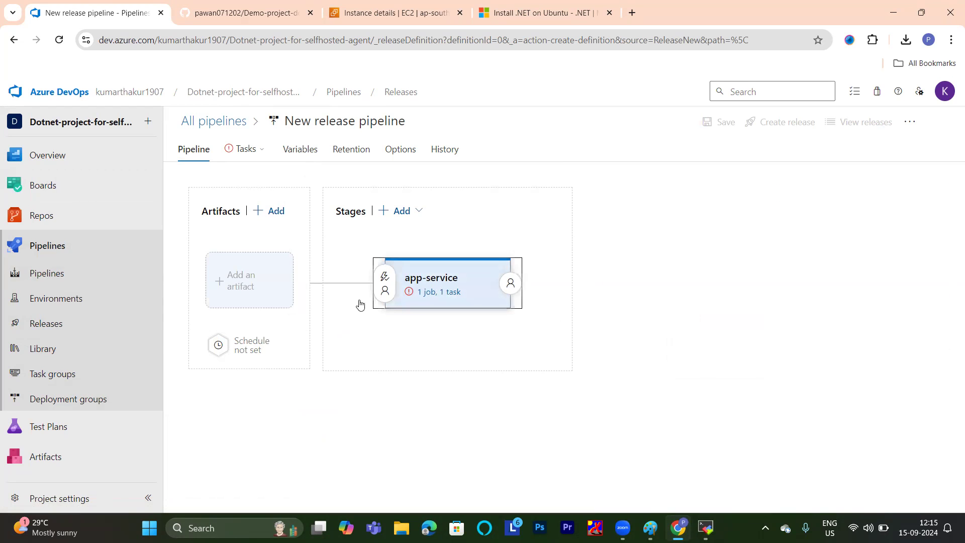
# Add a Build artifact to the release with Dotnet-project-for-selfhosted-agent as the source pipeline and Latest as the default version.
pyautogui.click(260, 271)
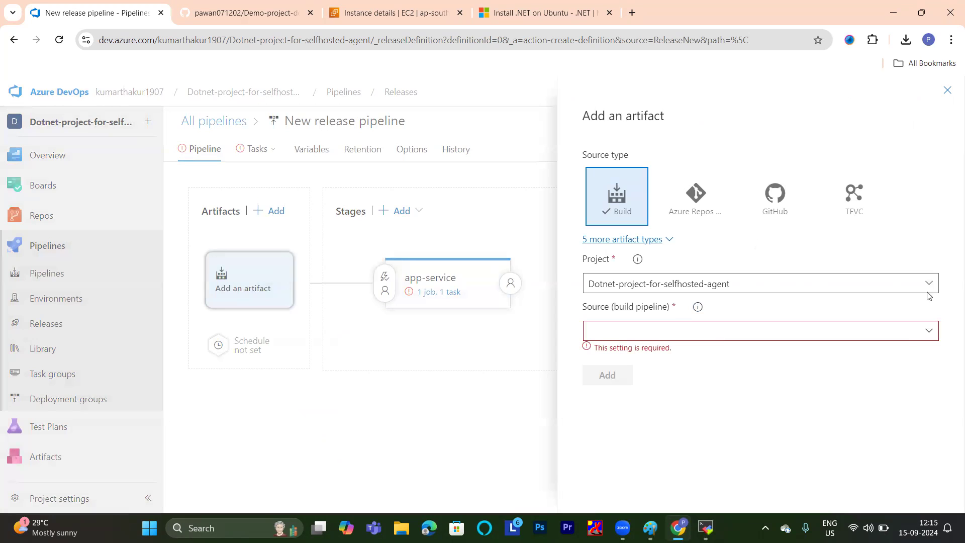
pyautogui.click(923, 330)
pyautogui.click(718, 356)
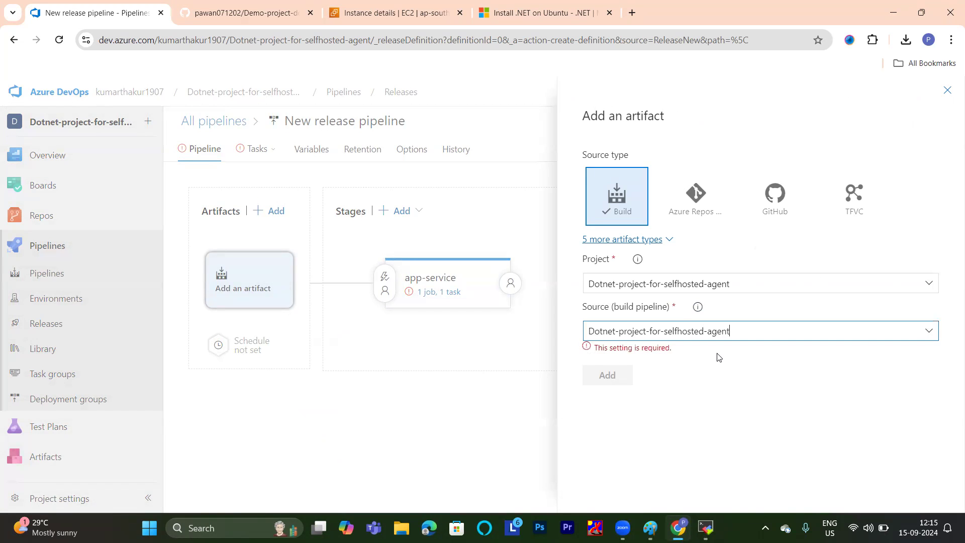
pyautogui.scroll(-1, 716, 331)
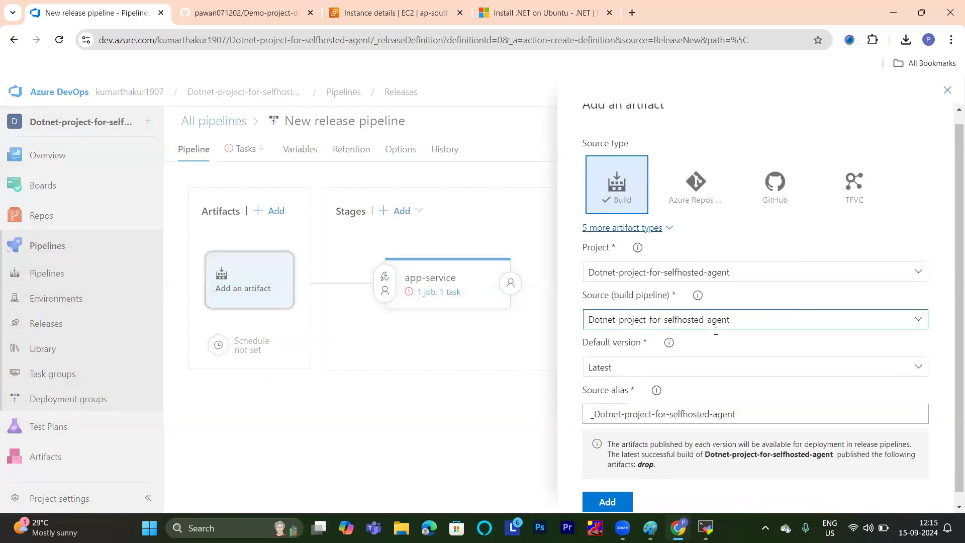
pyautogui.click(614, 499)
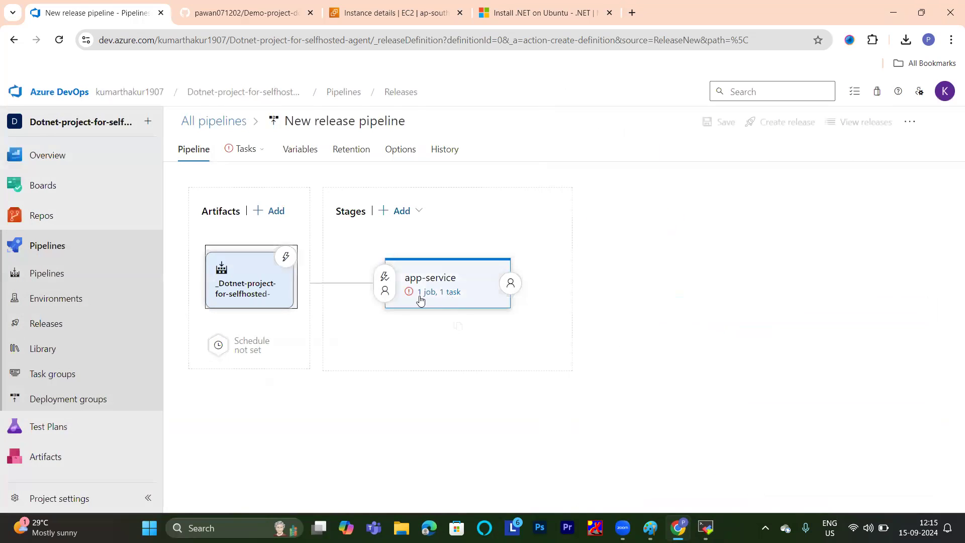
# Open the app-service stage's tasks and refresh the list of available Azure subscriptions.
pyautogui.click(426, 291)
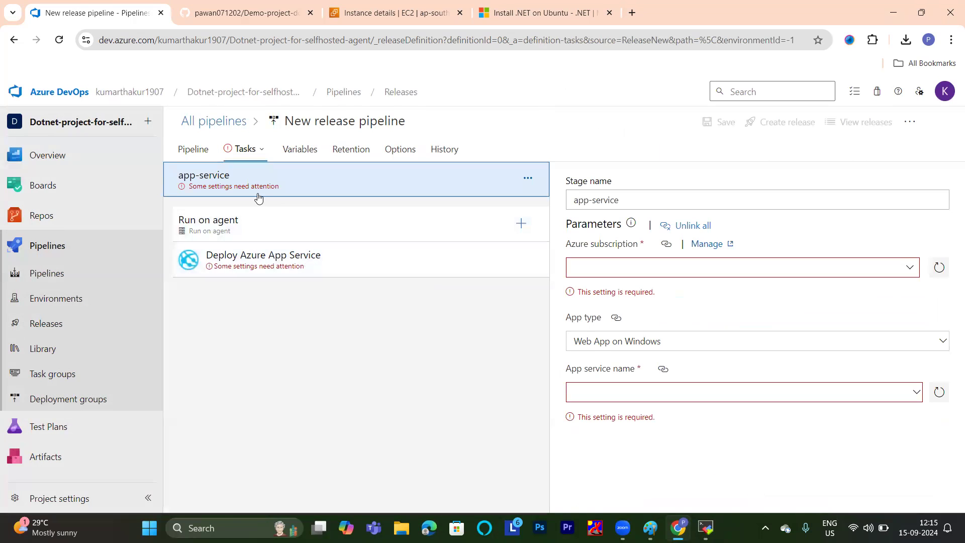
pyautogui.click(939, 267)
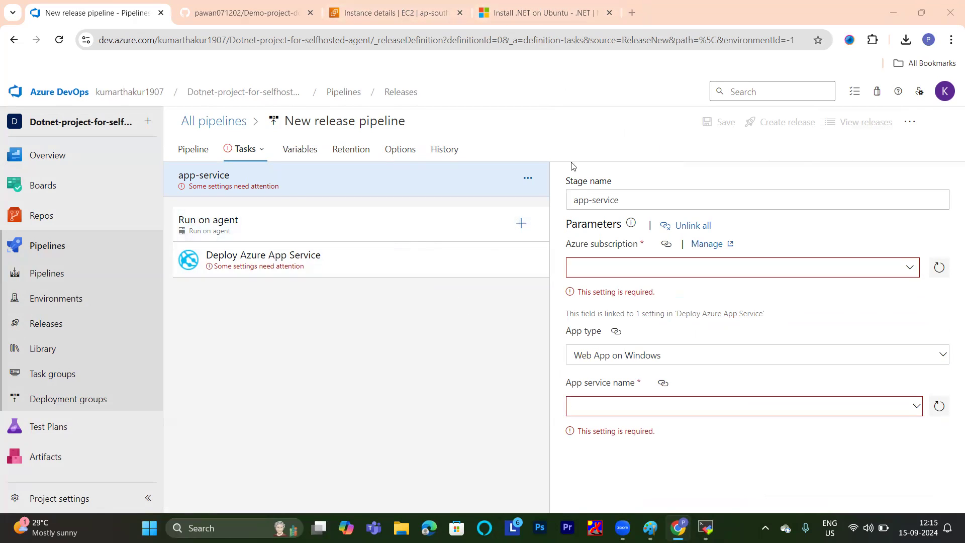
# Load the Microsoft Azure website, azure.microsoft.com, in place of the .NET installation article.
pyautogui.click(547, 7)
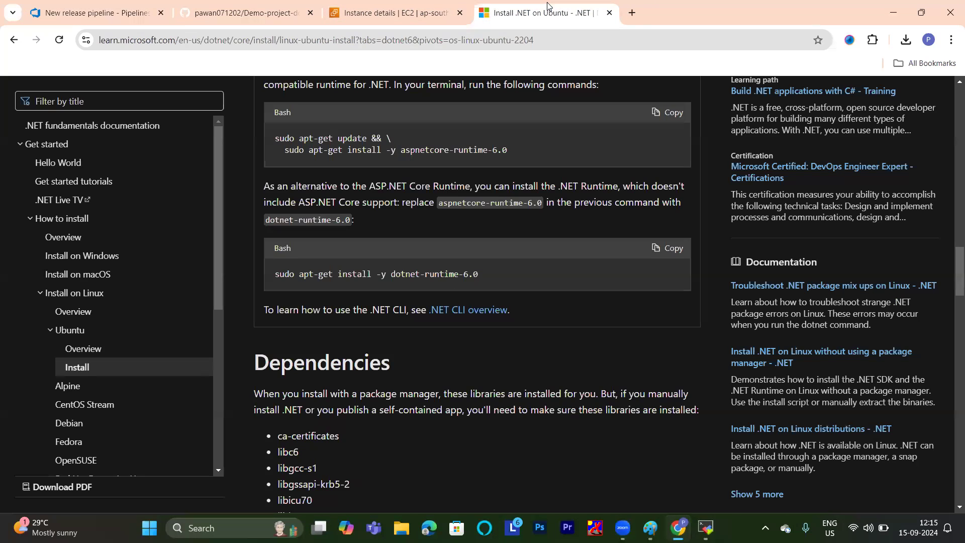
pyautogui.click(554, 42)
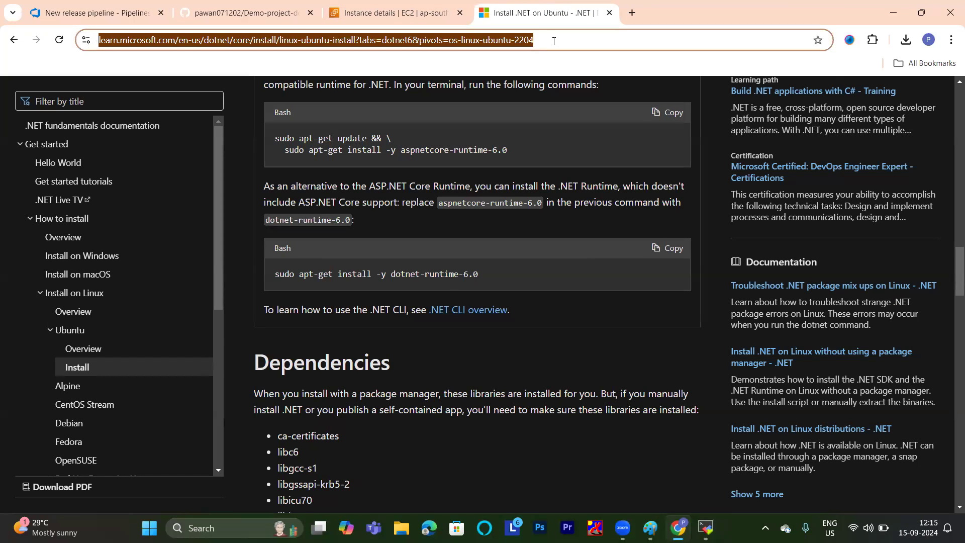
pyautogui.write('azure')
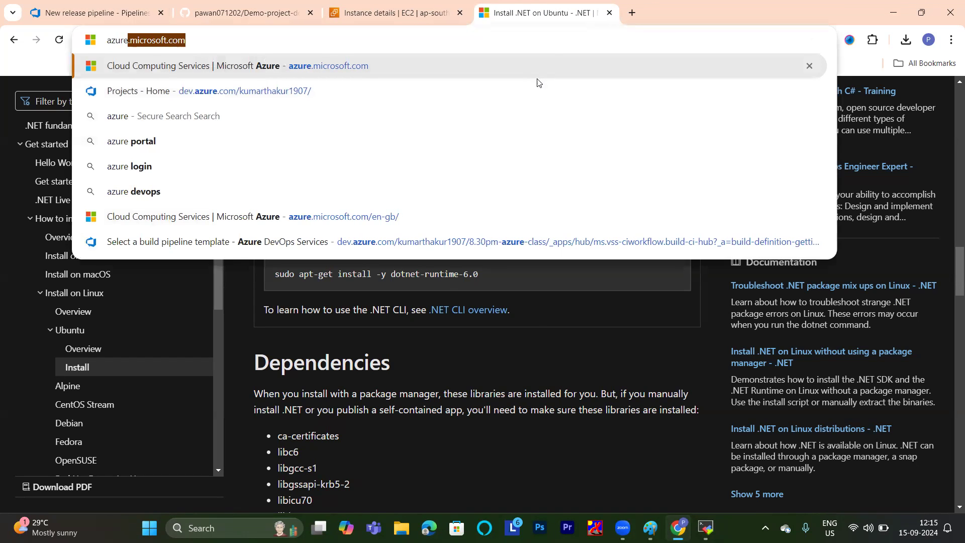
pyautogui.press('Return')
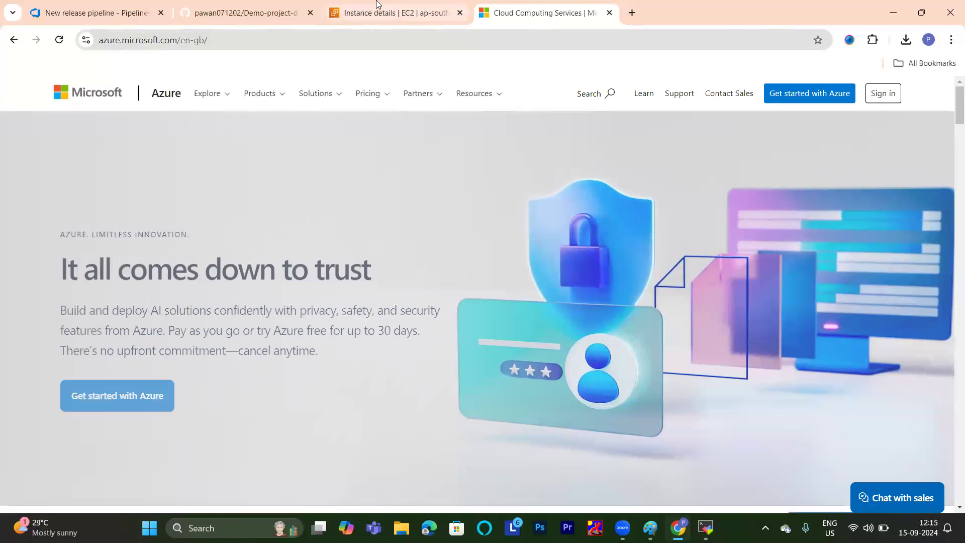
pyautogui.click(377, 6)
pyautogui.click(253, 5)
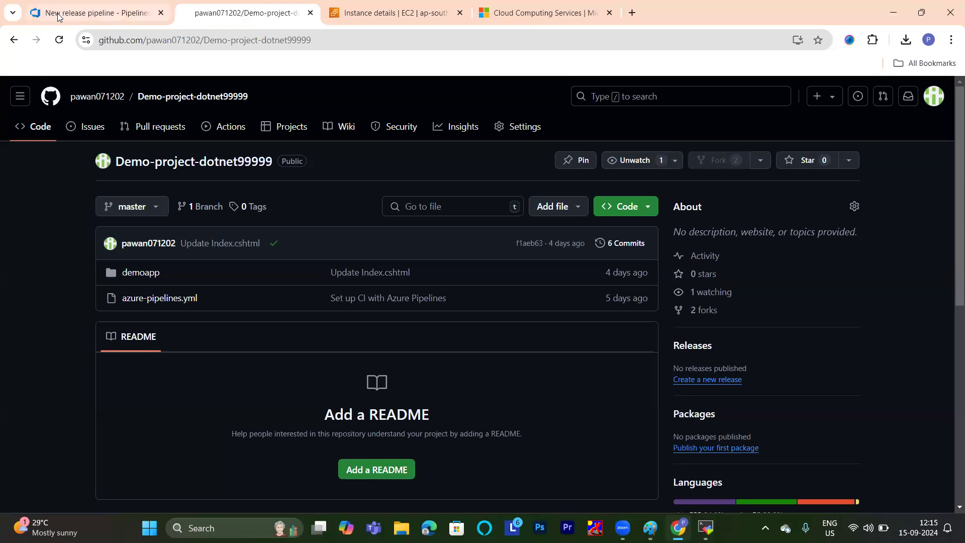
pyautogui.click(91, 13)
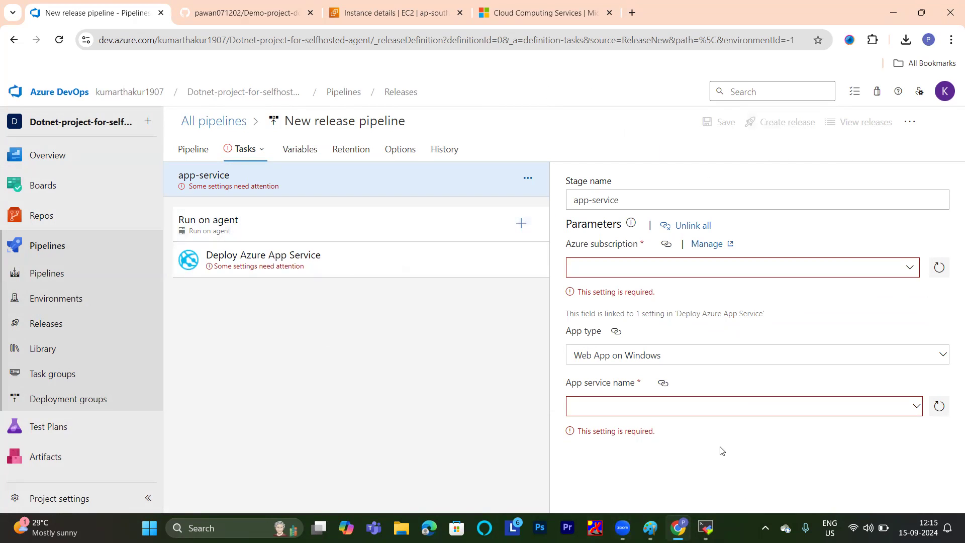
pyautogui.moveTo(724, 442); pyautogui.dragTo(451, 170)
pyautogui.click(500, 135)
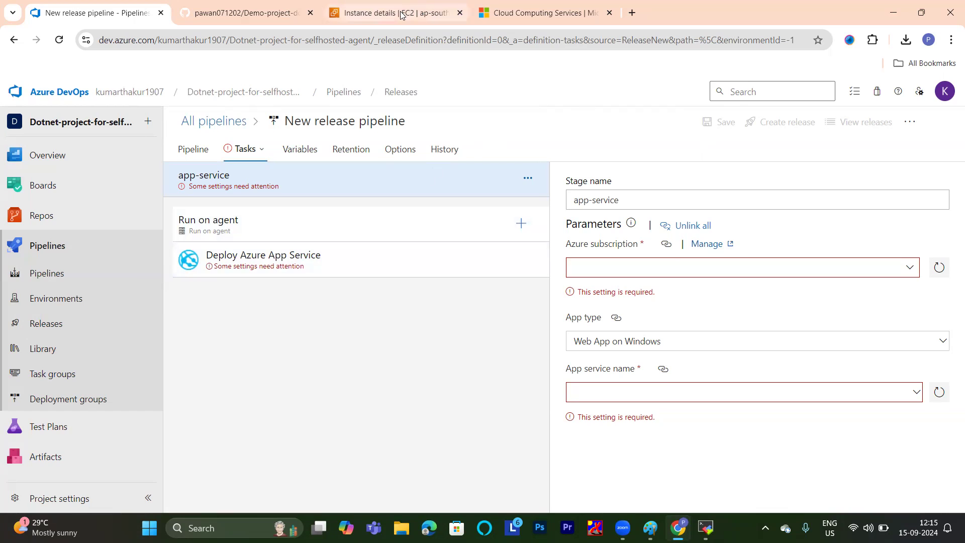
# Sign in to the Azure portal from the Azure website and open the Web App creation form in App Services.
pyautogui.click(528, 11)
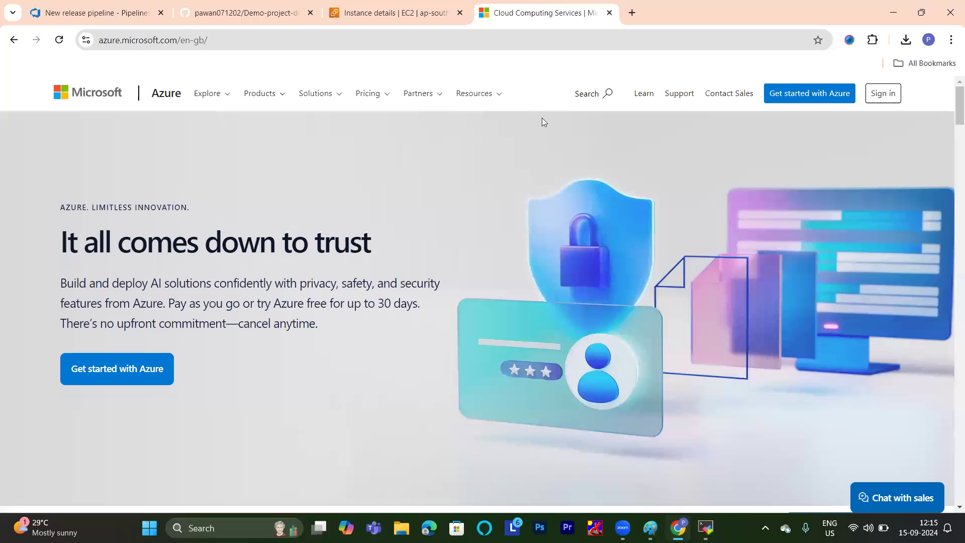
pyautogui.click(882, 93)
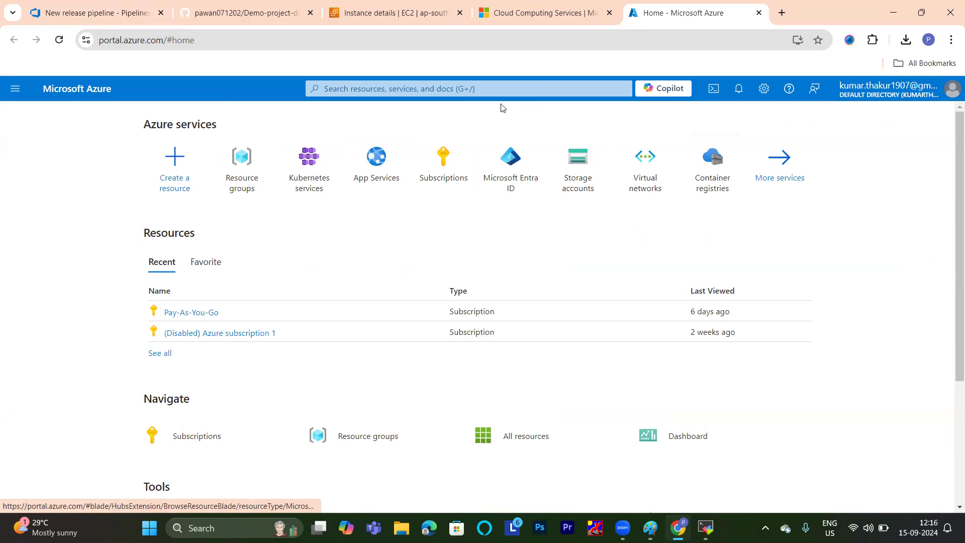
pyautogui.click(370, 158)
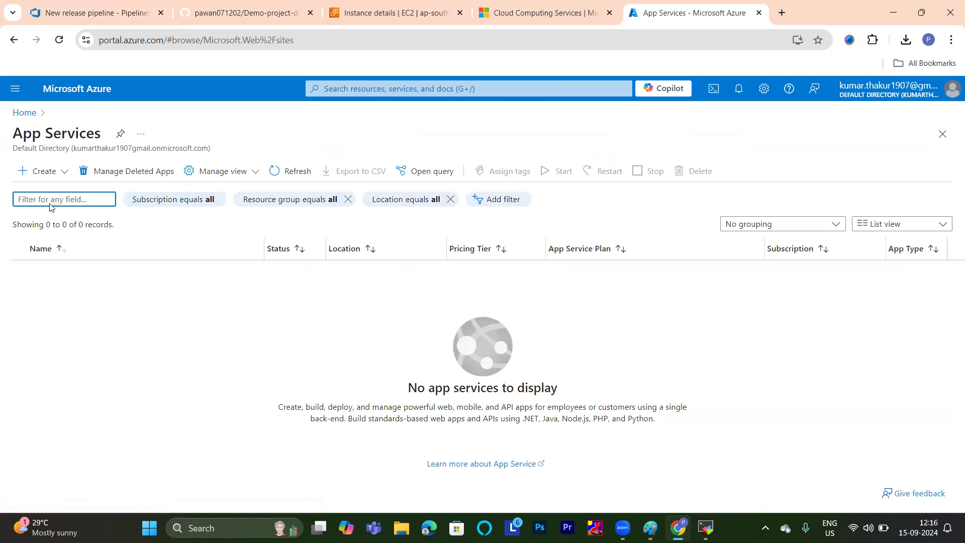
pyautogui.click(43, 172)
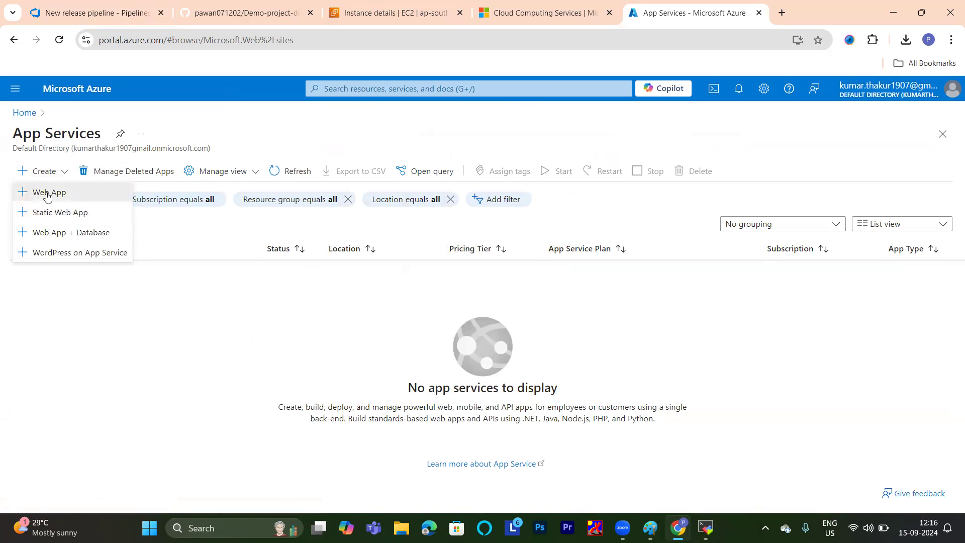
pyautogui.click(47, 194)
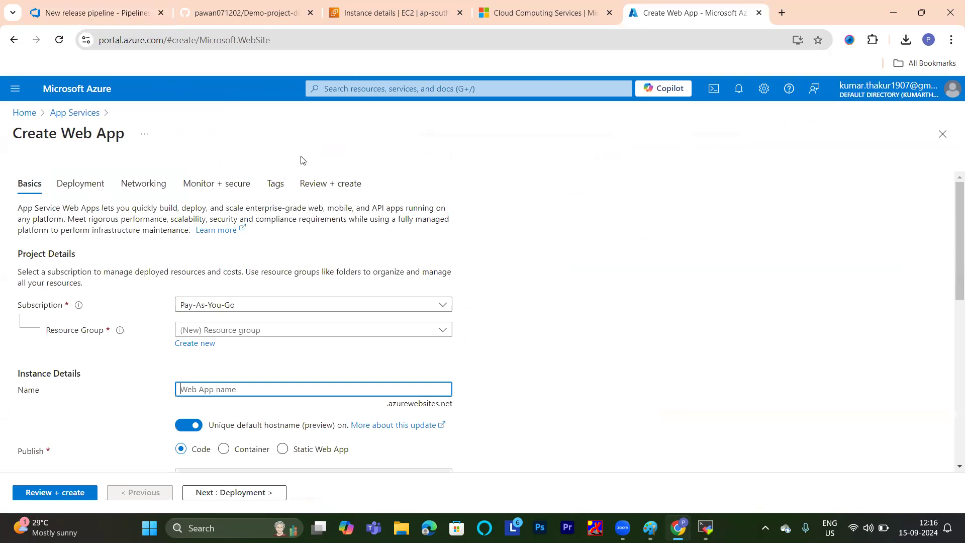
pyautogui.scroll(-3, 244, 258)
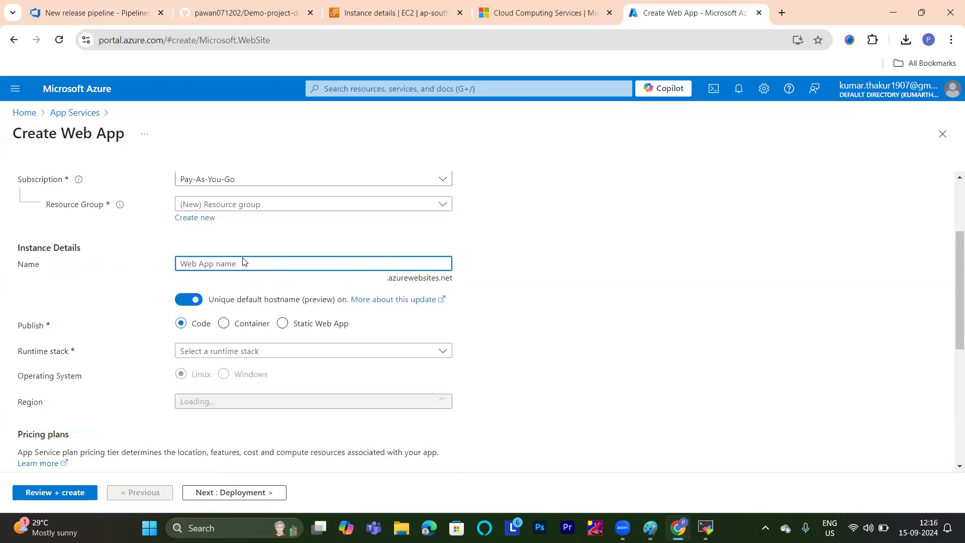
# Create a new resource group named app-grp for the web app.
pyautogui.click(196, 218)
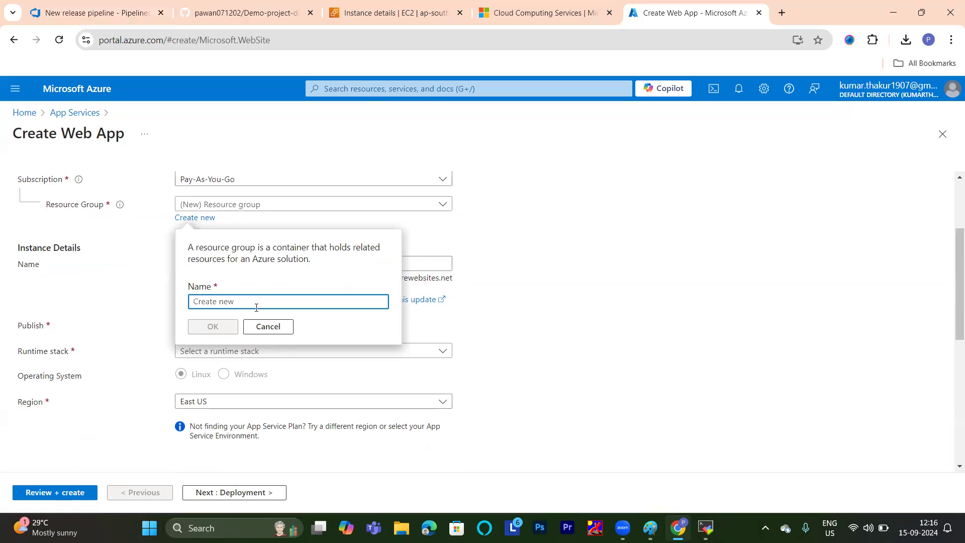
pyautogui.click(268, 300)
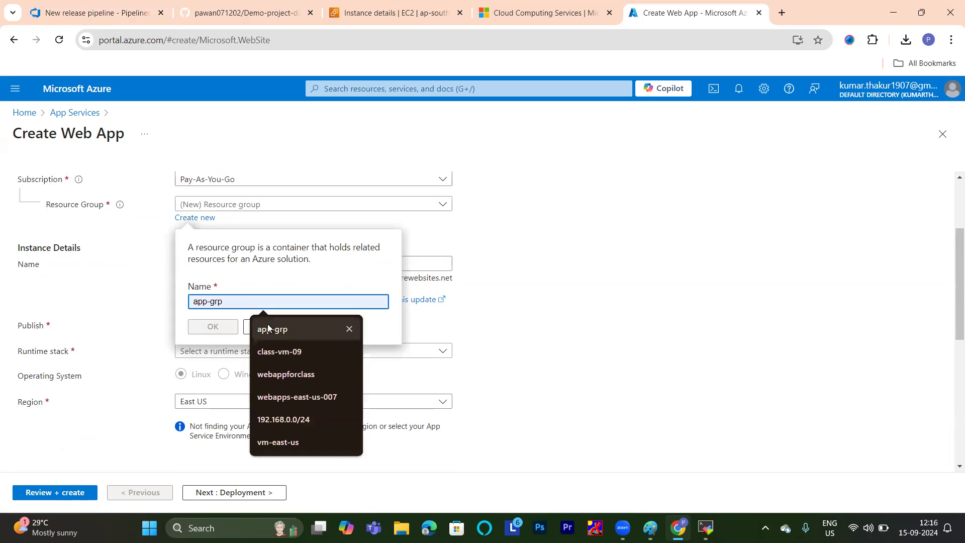
pyautogui.click(268, 323)
pyautogui.click(200, 326)
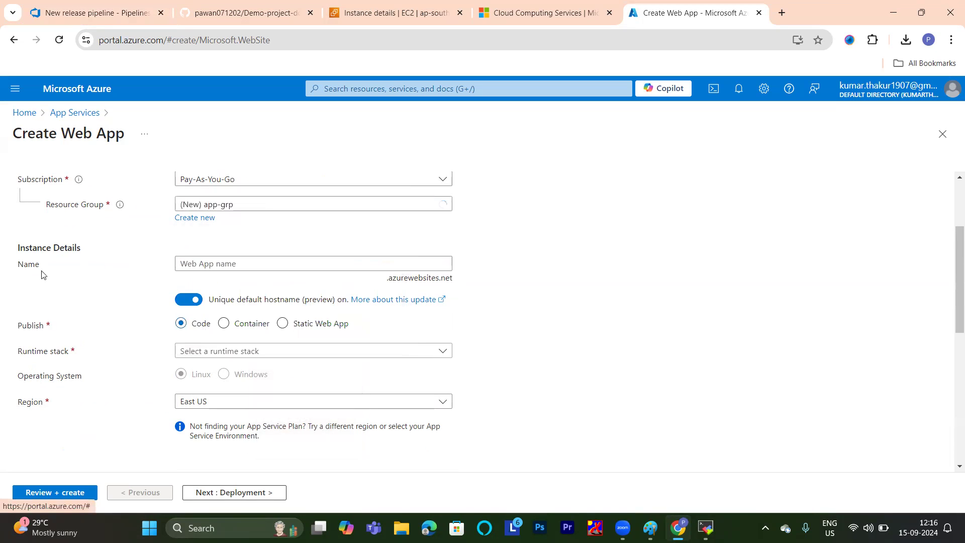
# Name the web app classprojectapp in the instance details.
pyautogui.scroll(2, 216, 228)
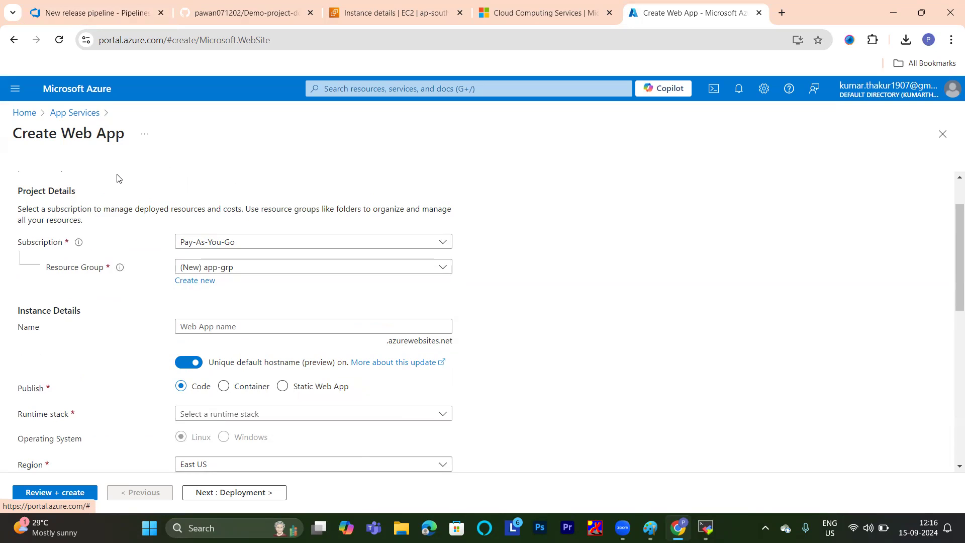
pyautogui.scroll(-3, 117, 177)
pyautogui.click(182, 198)
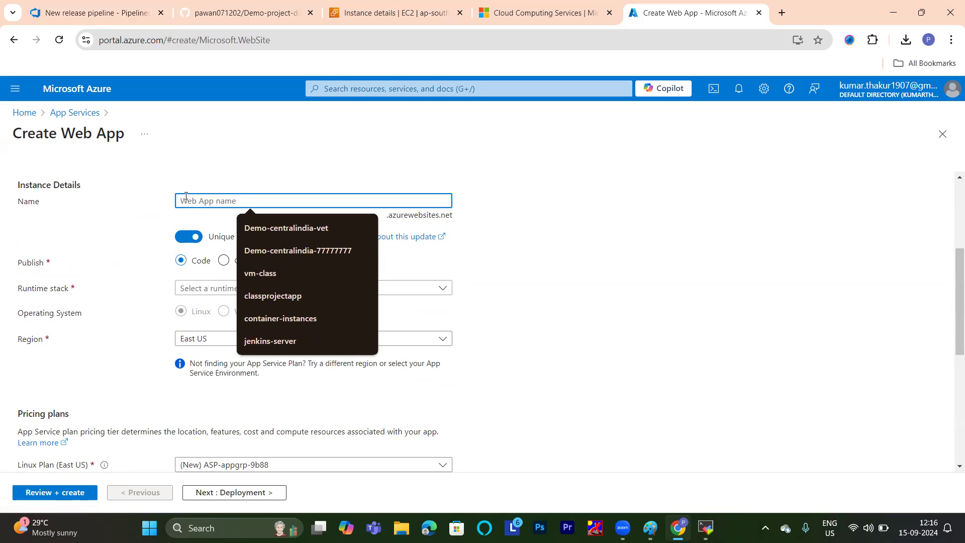
pyautogui.click(274, 295)
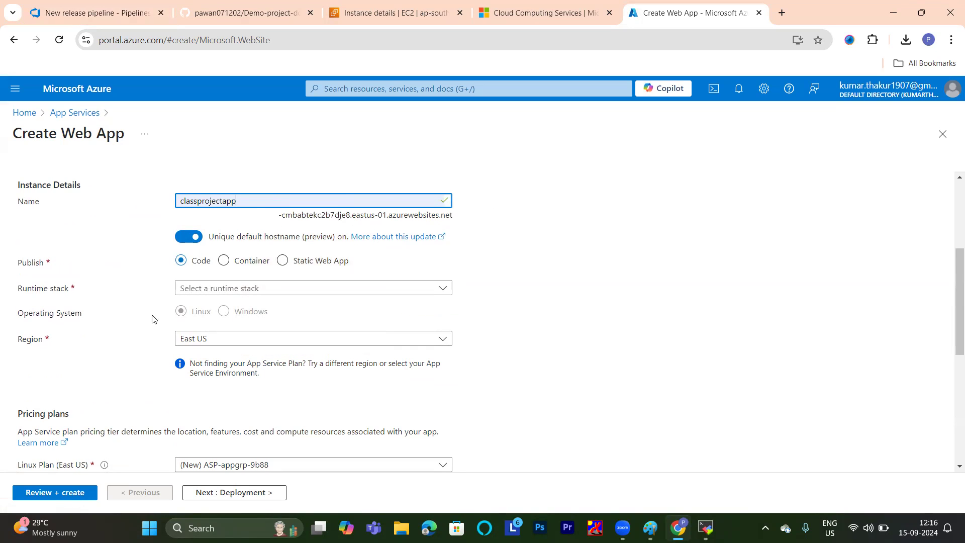
# Set the web app's runtime stack to .NET 6 (LTS) and its operating system to Linux.
pyautogui.scroll(-1, 232, 287)
pyautogui.scroll(-3, 233, 287)
pyautogui.scroll(4, 233, 287)
pyautogui.click(310, 263)
pyautogui.scroll(-2, 158, 239)
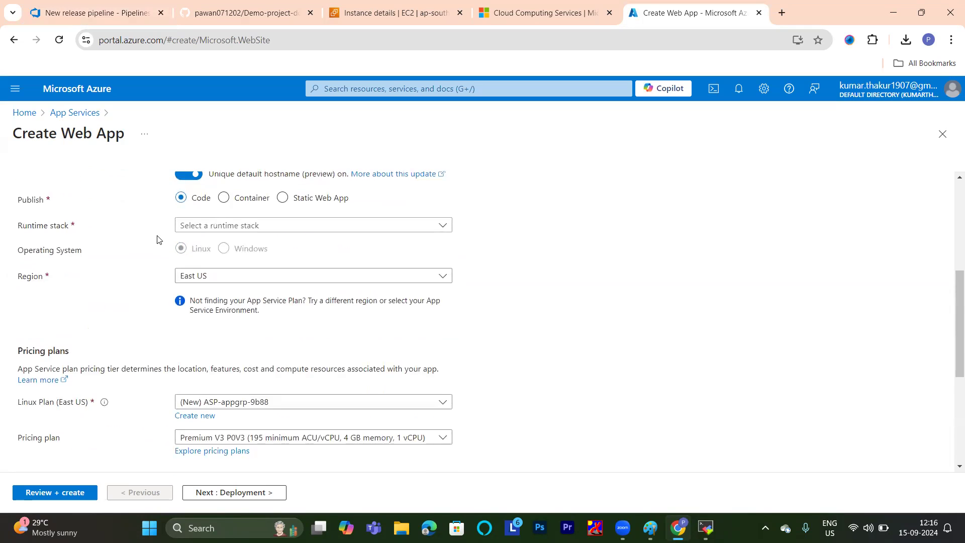
pyautogui.click(201, 225)
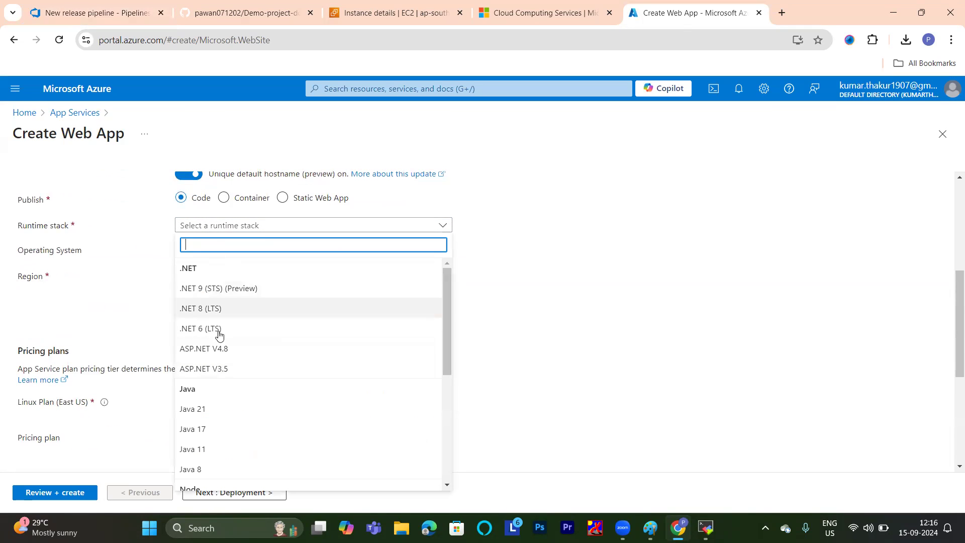
pyautogui.scroll(-5, 222, 370)
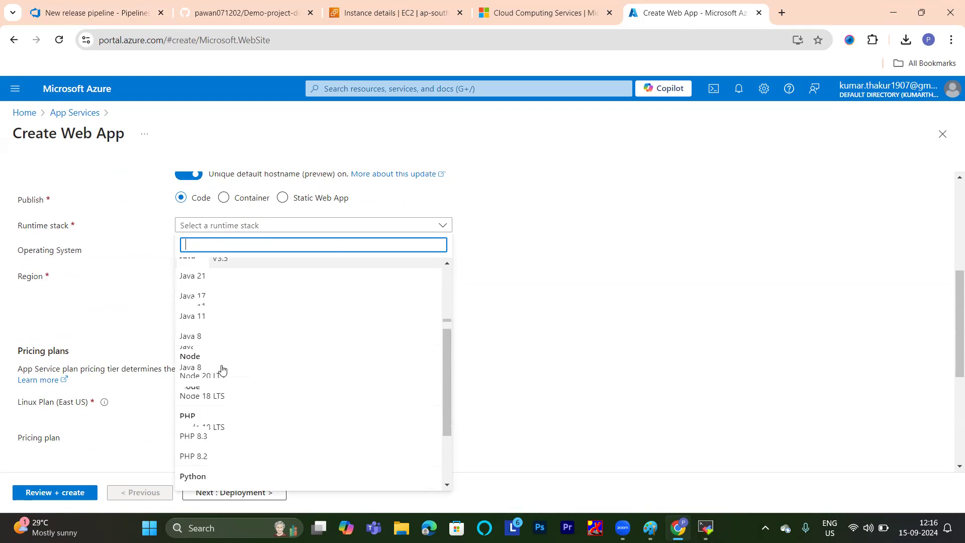
pyautogui.scroll(5, 221, 369)
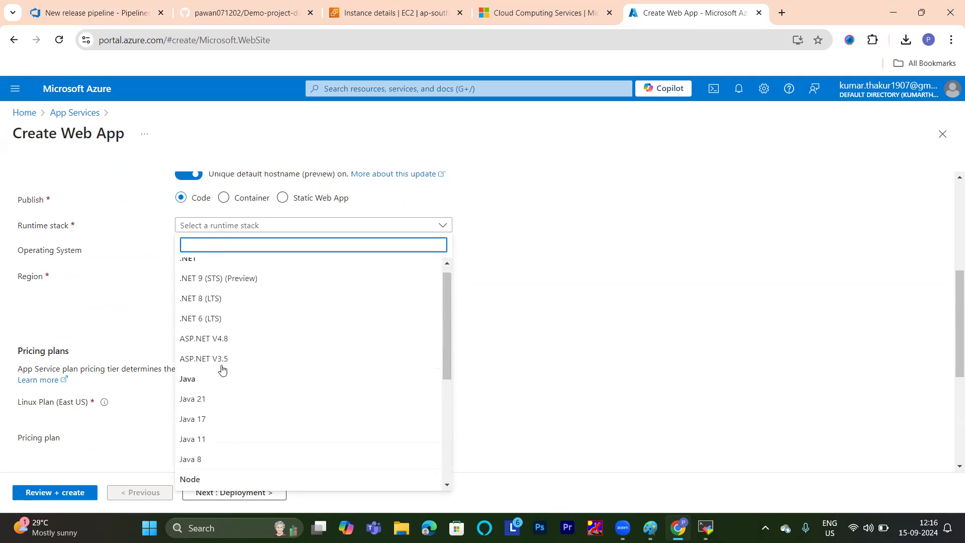
pyautogui.click(215, 330)
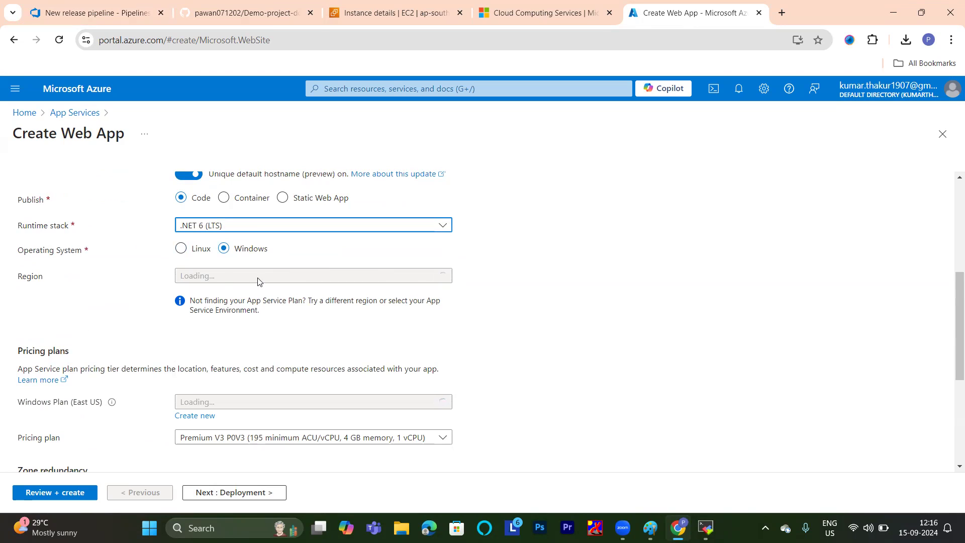
pyautogui.click(187, 249)
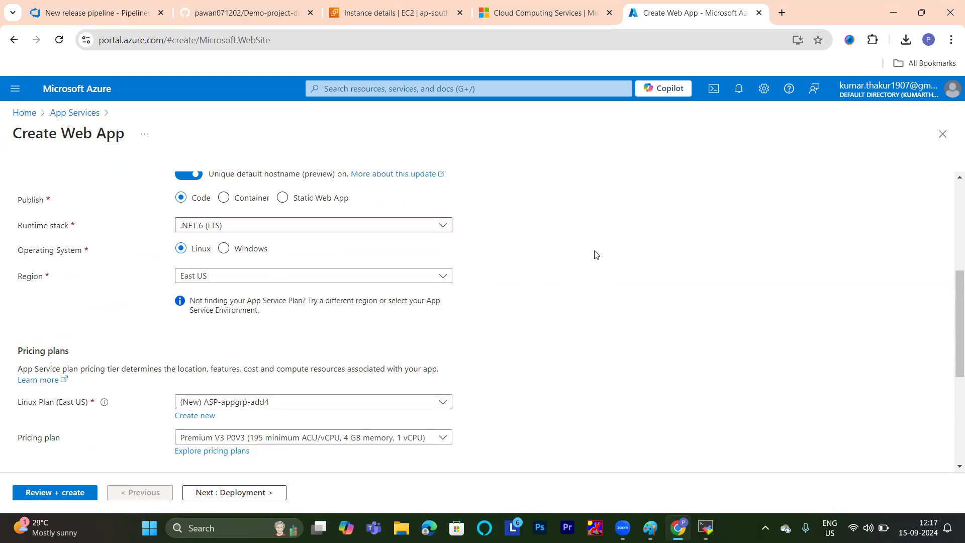
# Select the Database option among the recommended services to deploy with the app.
pyautogui.scroll(-4, 597, 254)
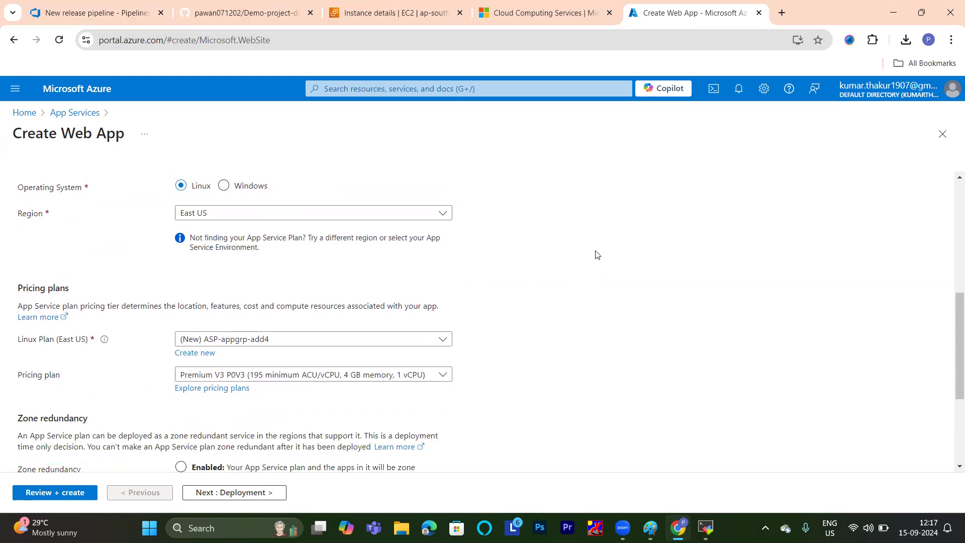
pyautogui.scroll(-1, 597, 255)
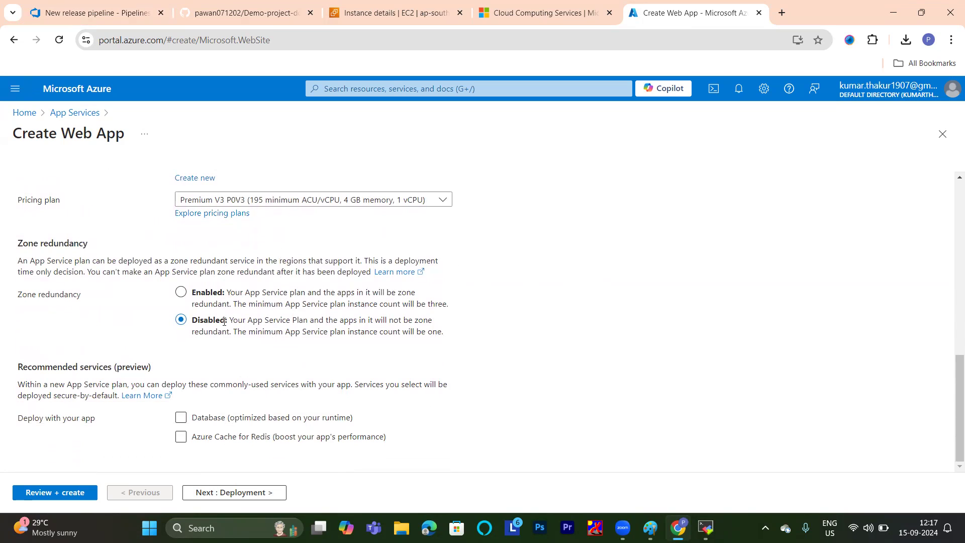
pyautogui.click(265, 438)
pyautogui.click(179, 420)
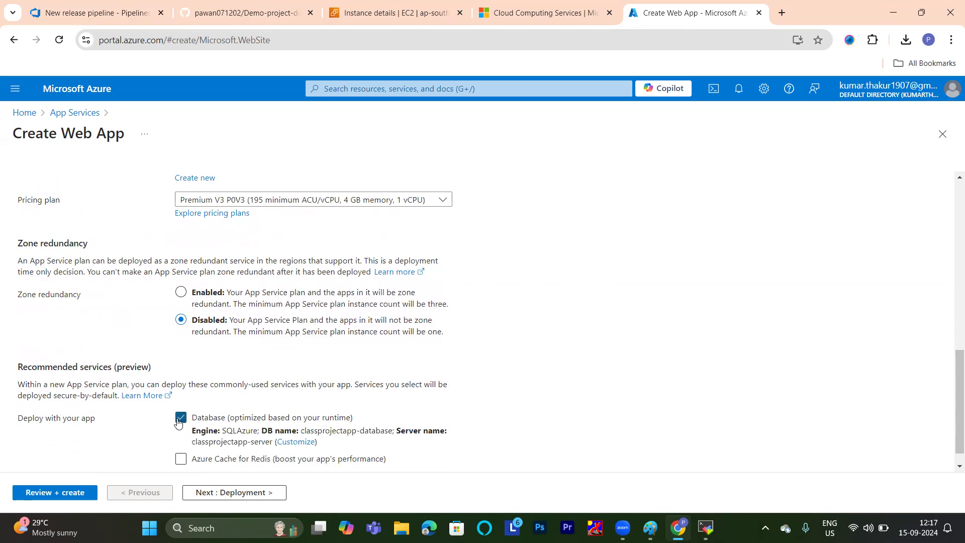
pyautogui.scroll(-1, 369, 337)
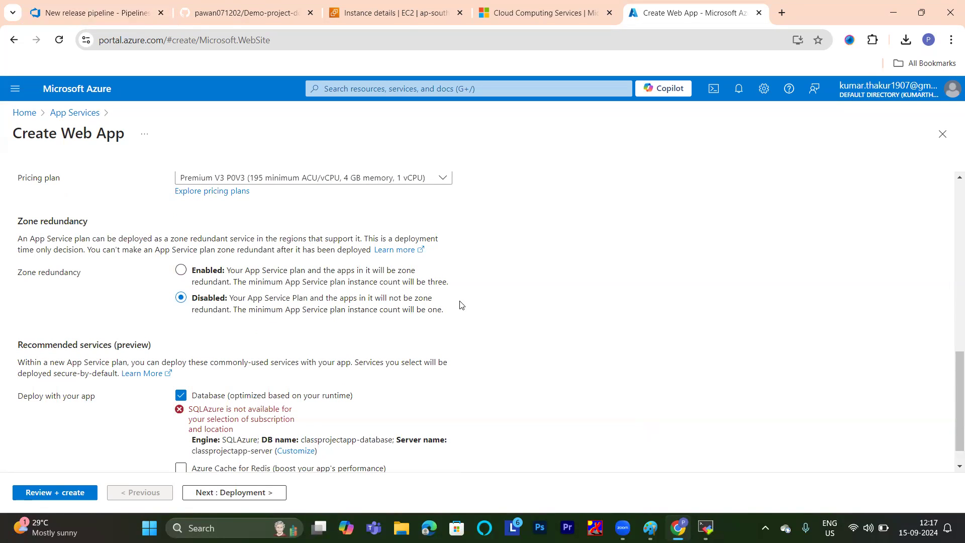
# Set the web app's region to Central India.
pyautogui.scroll(3, 461, 305)
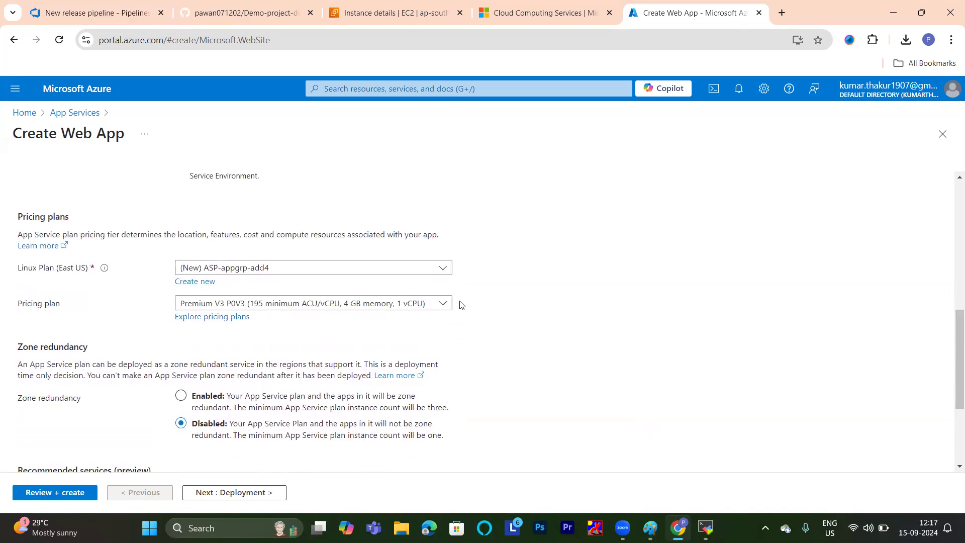
pyautogui.scroll(-4, 461, 305)
pyautogui.scroll(7, 461, 305)
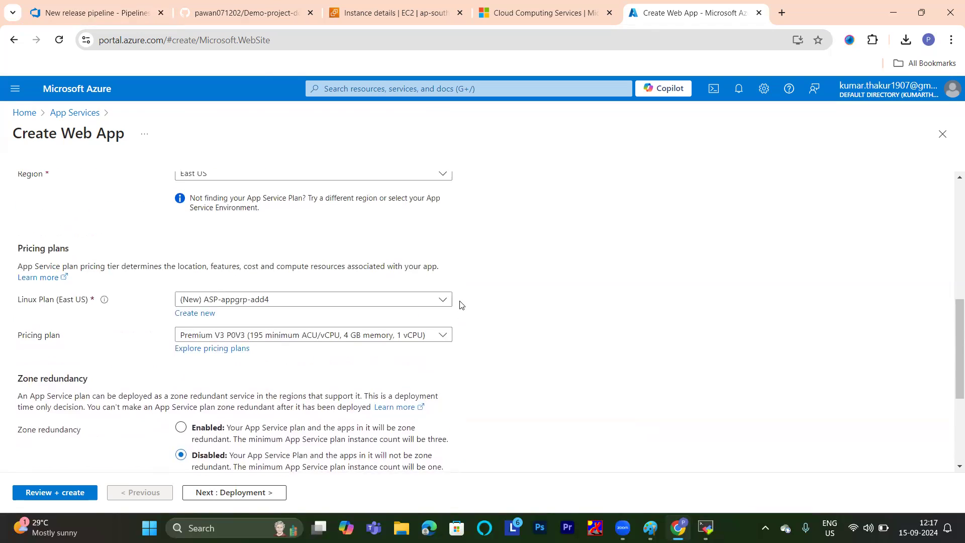
pyautogui.click(332, 302)
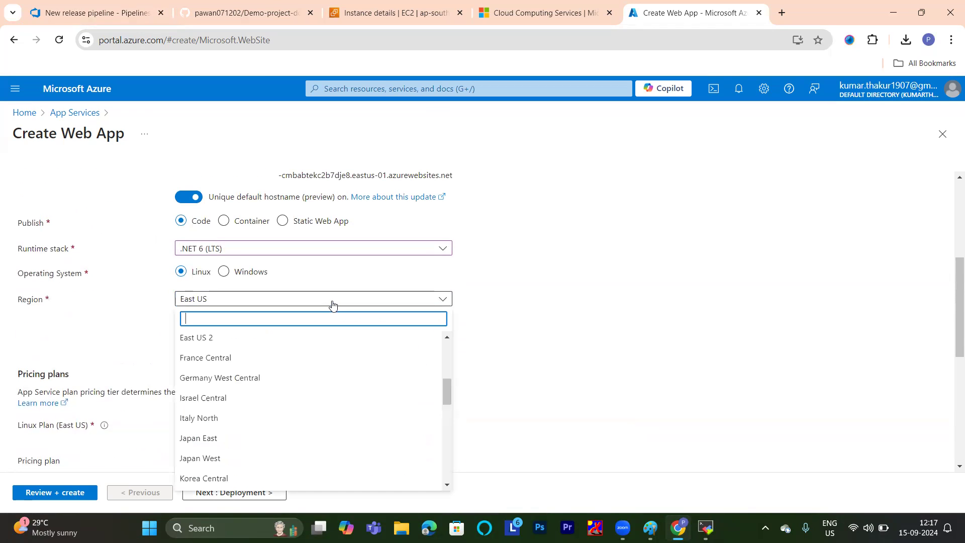
pyautogui.scroll(-1, 222, 377)
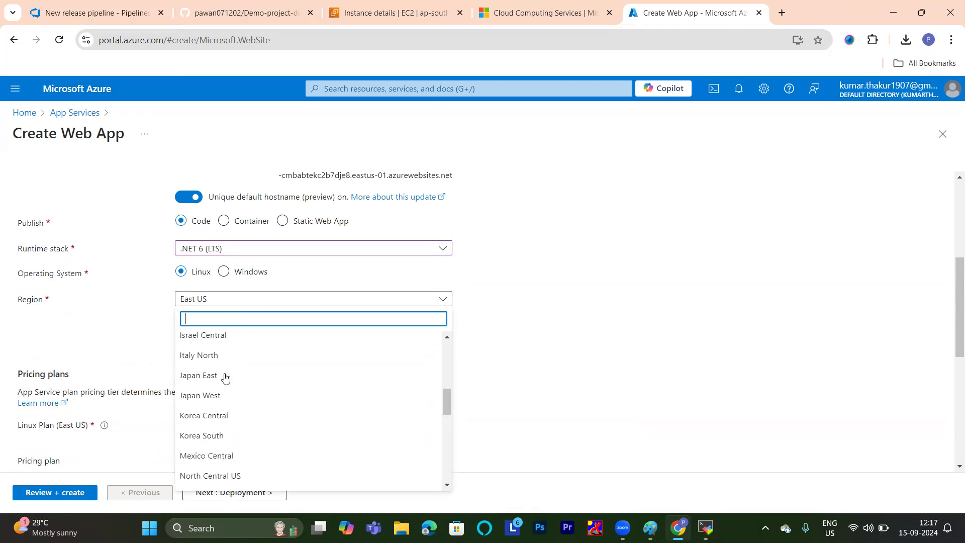
pyautogui.scroll(3, 225, 377)
pyautogui.scroll(2, 225, 377)
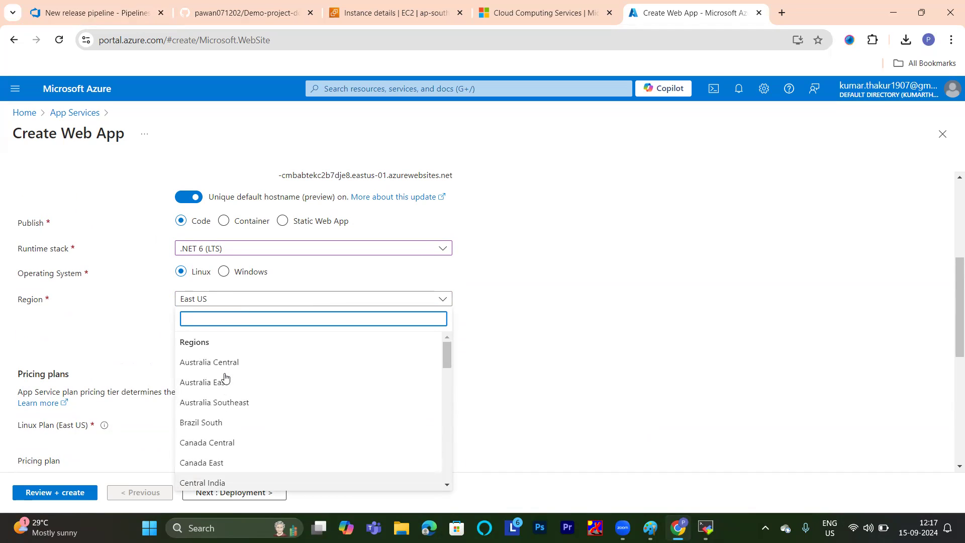
pyautogui.scroll(-2, 225, 378)
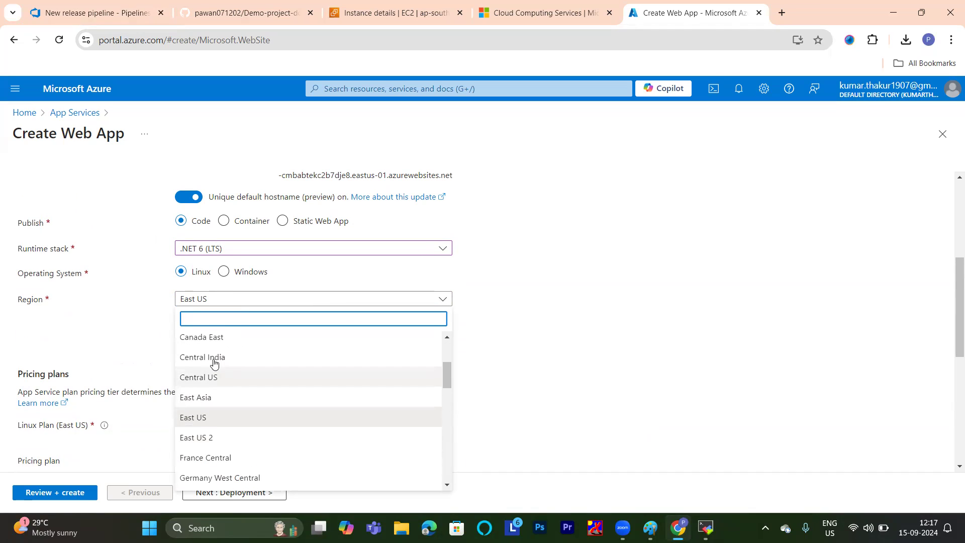
pyautogui.click(213, 362)
# Reselect the Database option under the recommended services, leaving Azure Cache for Redis unselected.
pyautogui.scroll(-5, 586, 328)
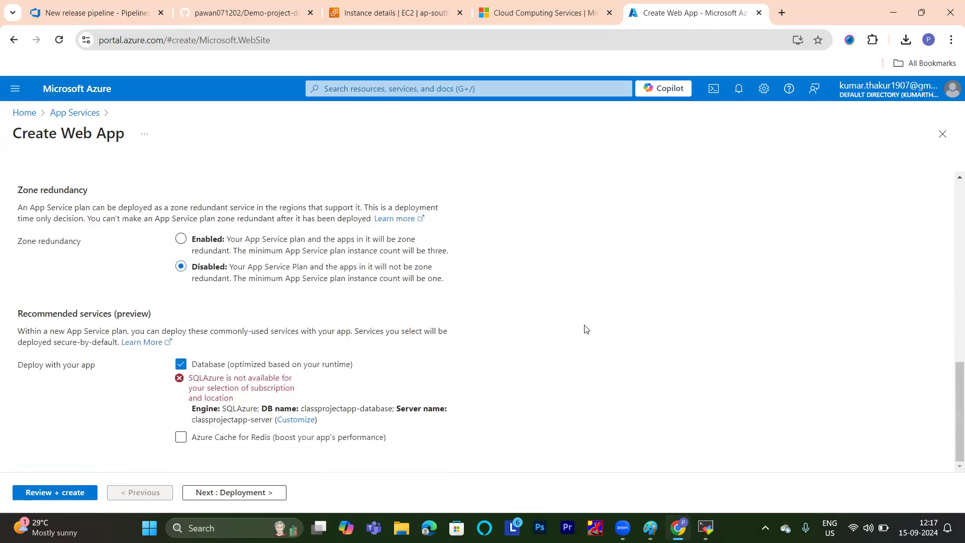
pyautogui.click(180, 437)
pyautogui.click(182, 364)
pyautogui.click(180, 403)
pyautogui.click(181, 424)
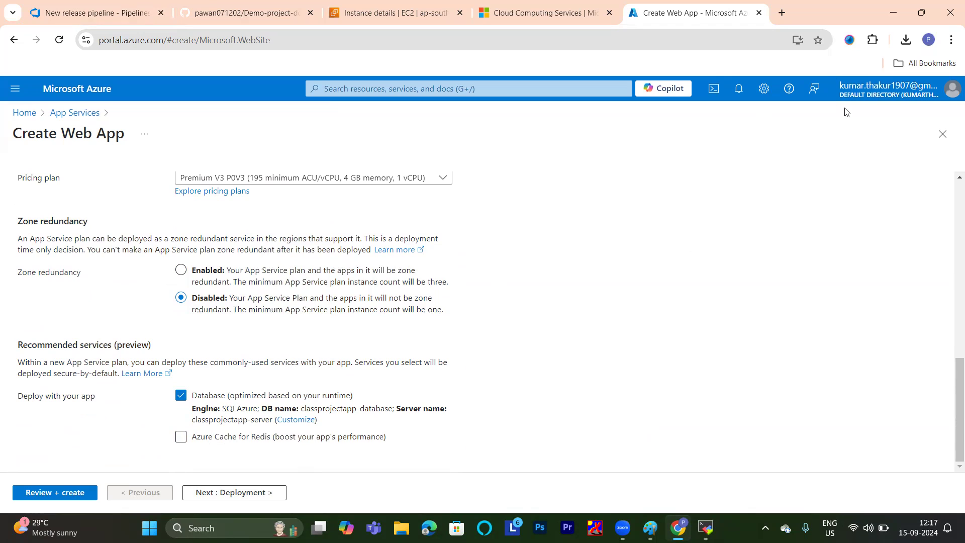
# Check the pricing plans offered for the Central India Linux plan without changing the selection.
pyautogui.scroll(3, 317, 286)
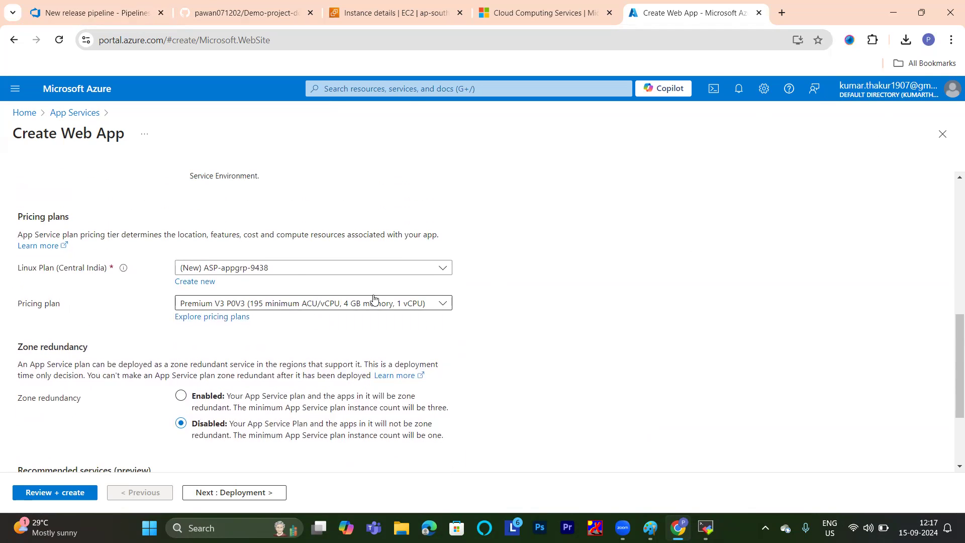
pyautogui.click(436, 304)
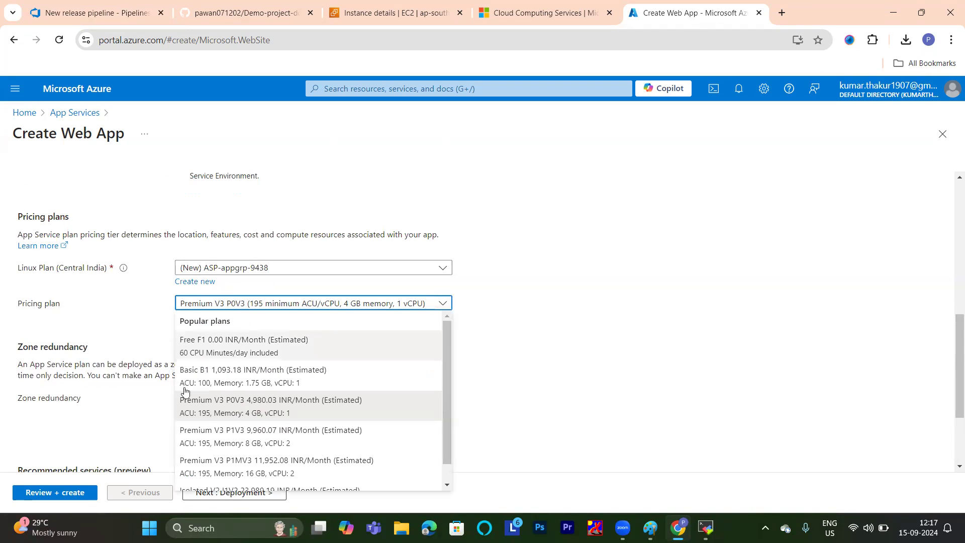
pyautogui.click(551, 288)
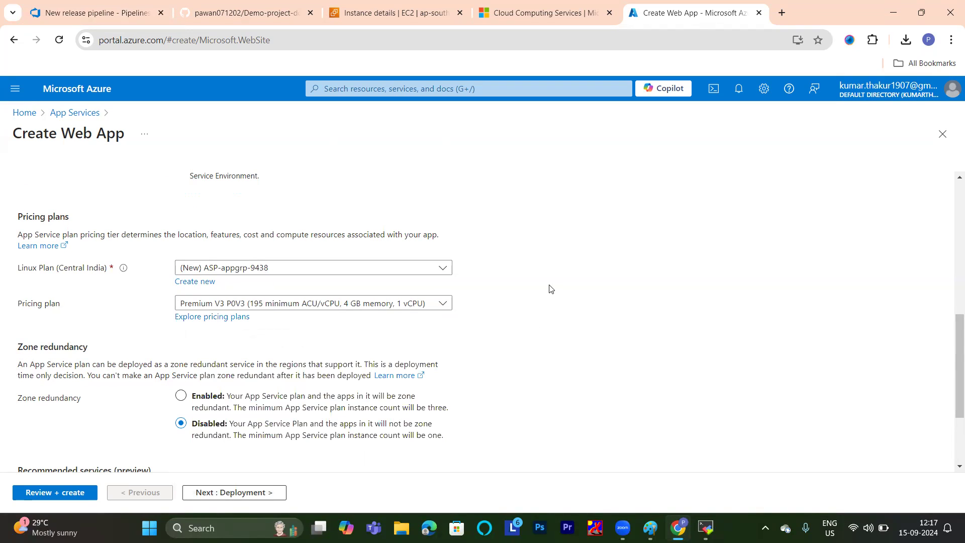
# Proceed through the Deployment, Networking, Monitor + secure and Tags settings with their defaults to the Review + create summary.
pyautogui.scroll(-3, 333, 274)
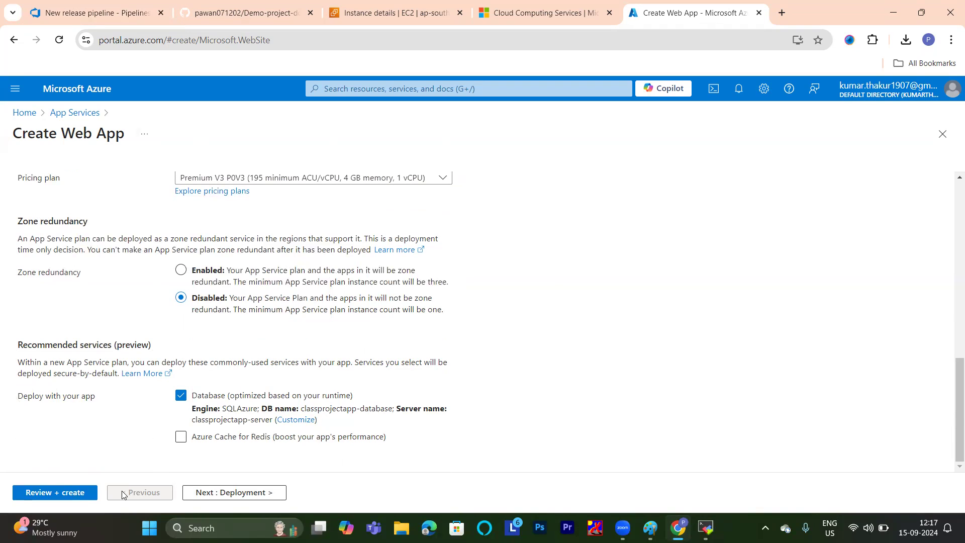
pyautogui.click(197, 498)
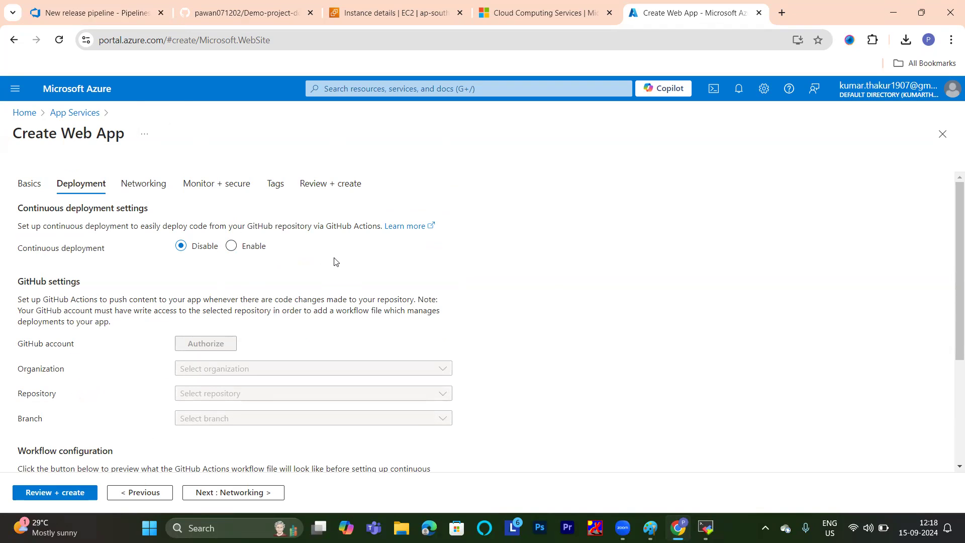
pyautogui.scroll(-2, 336, 261)
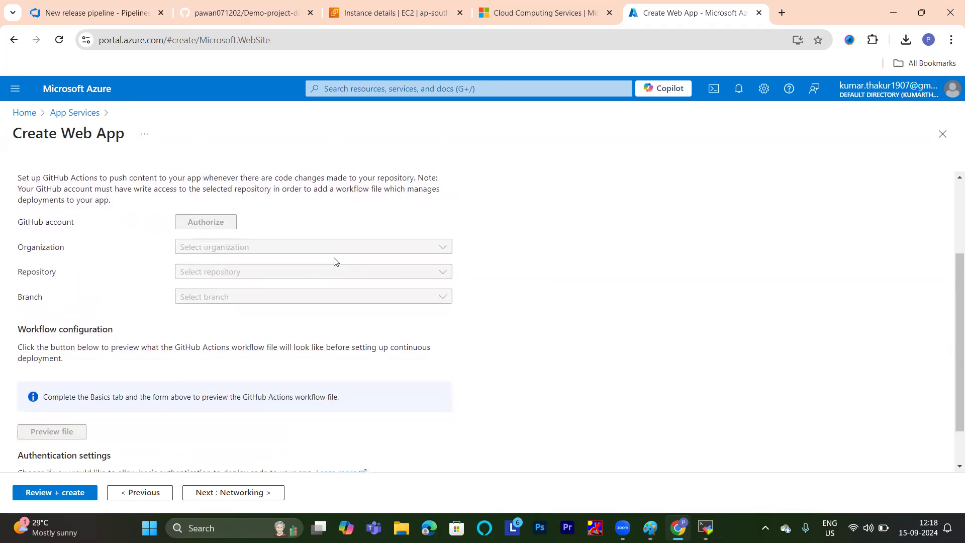
pyautogui.scroll(2, 336, 261)
pyautogui.click(205, 495)
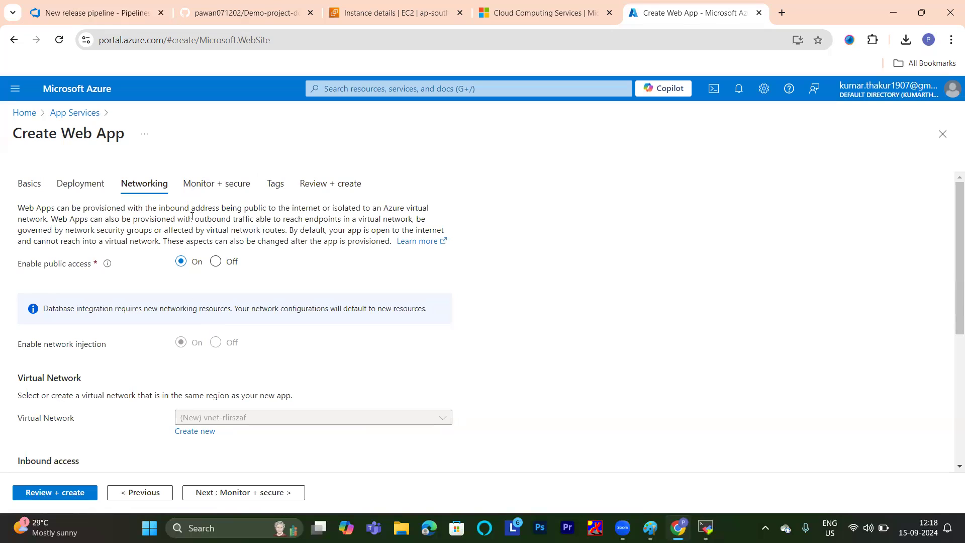
pyautogui.click(196, 492)
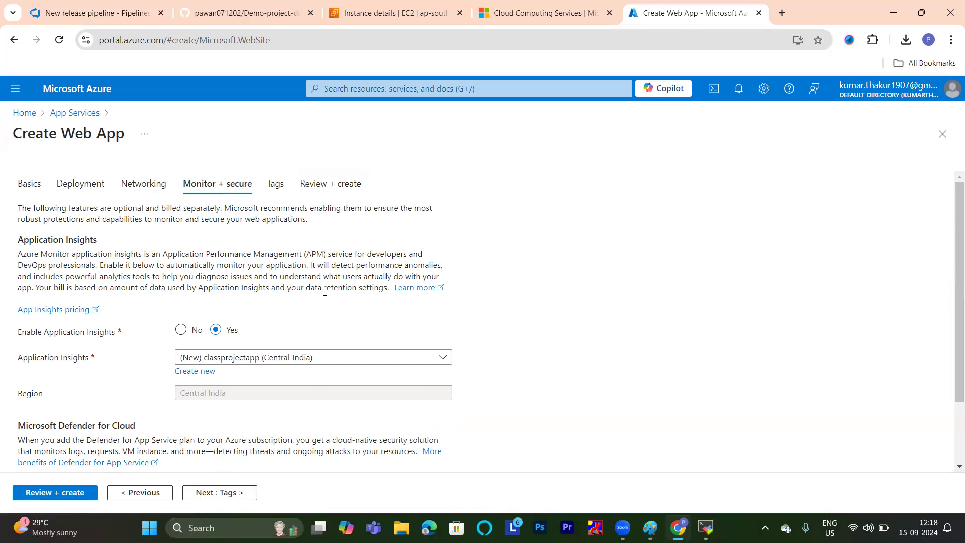
pyautogui.scroll(-2, 325, 292)
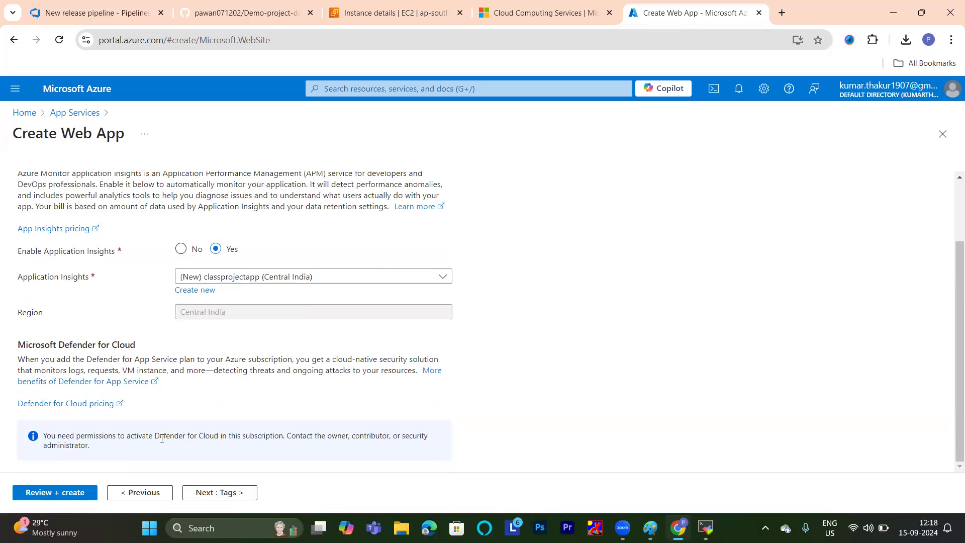
pyautogui.click(184, 493)
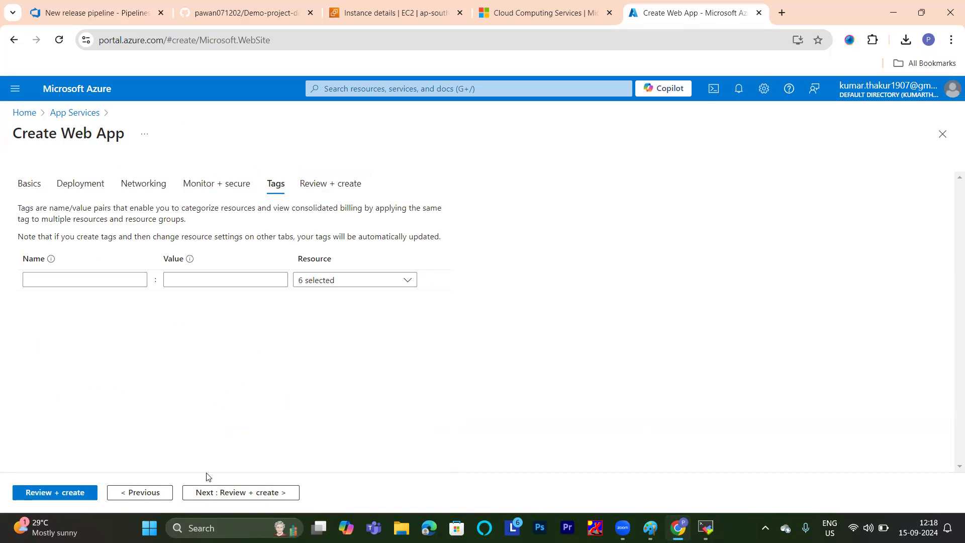
pyautogui.click(207, 494)
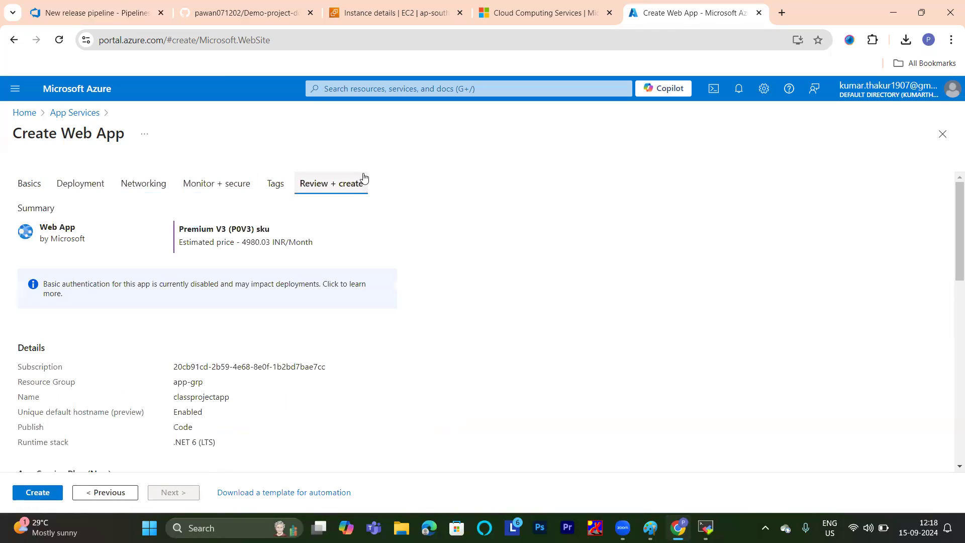
# Create the web app from the reviewed configuration and check its deployment notification.
pyautogui.click(40, 494)
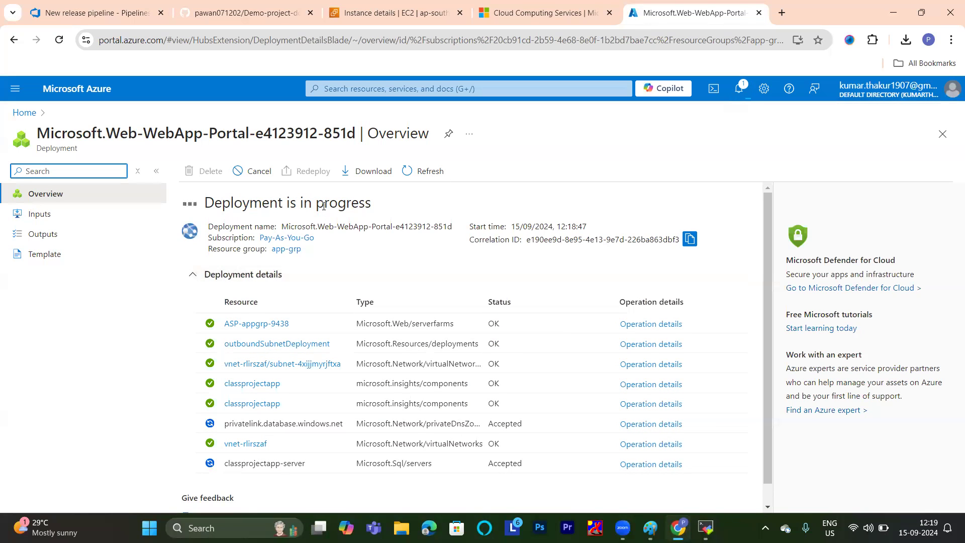
pyautogui.click(409, 174)
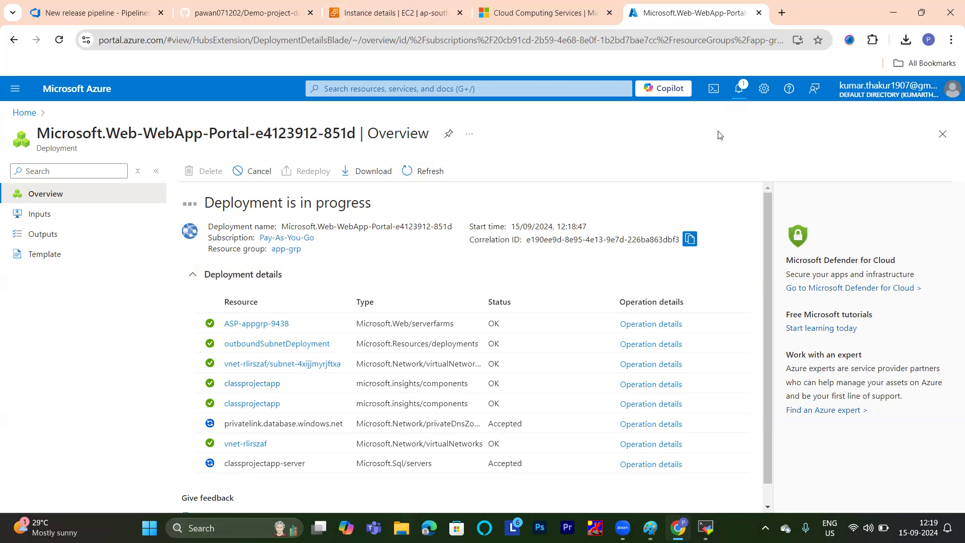
pyautogui.click(739, 89)
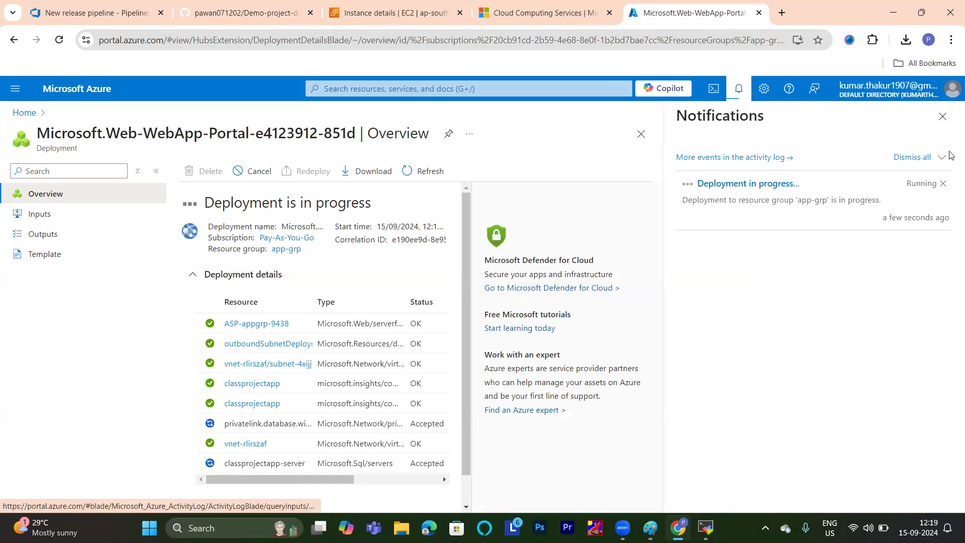
pyautogui.click(943, 116)
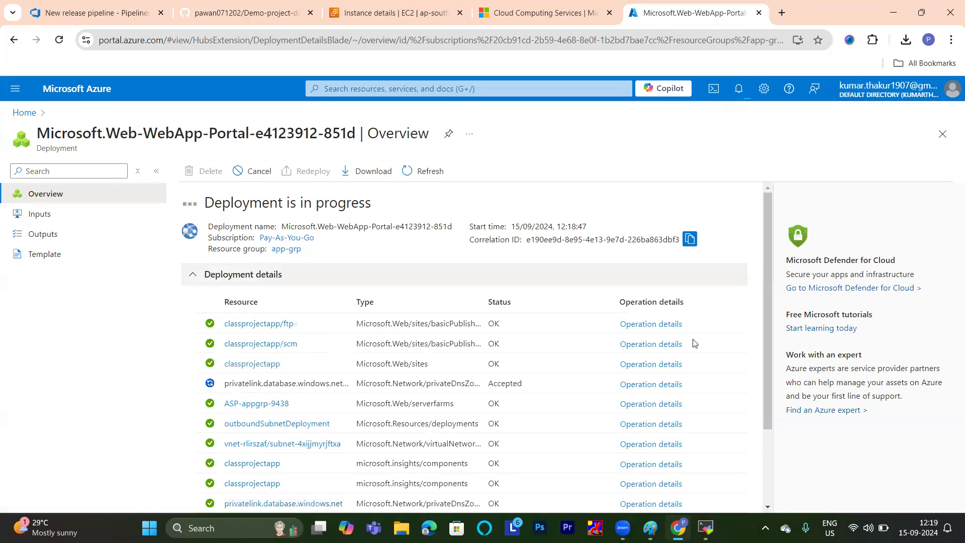
# Monitor the web app deployment by examining the classprojectapp/ftp operation details, the status of each resource and the deployment notification.
pyautogui.click(653, 324)
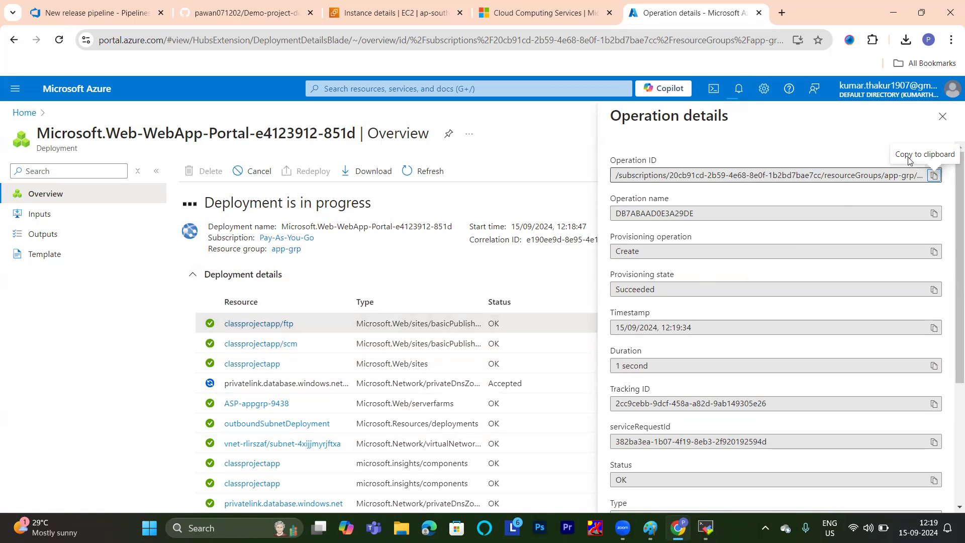
pyautogui.click(943, 116)
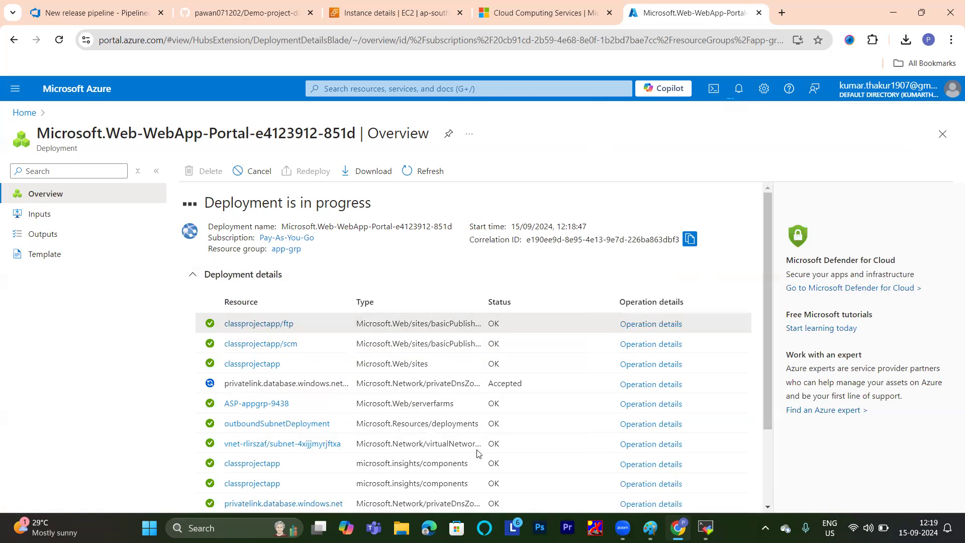
pyautogui.scroll(-3, 270, 399)
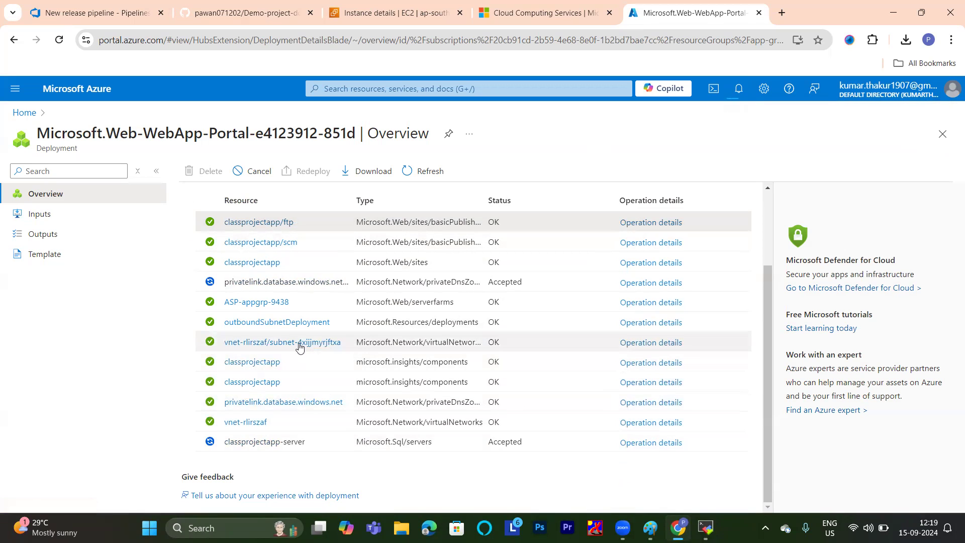
pyautogui.scroll(3, 309, 328)
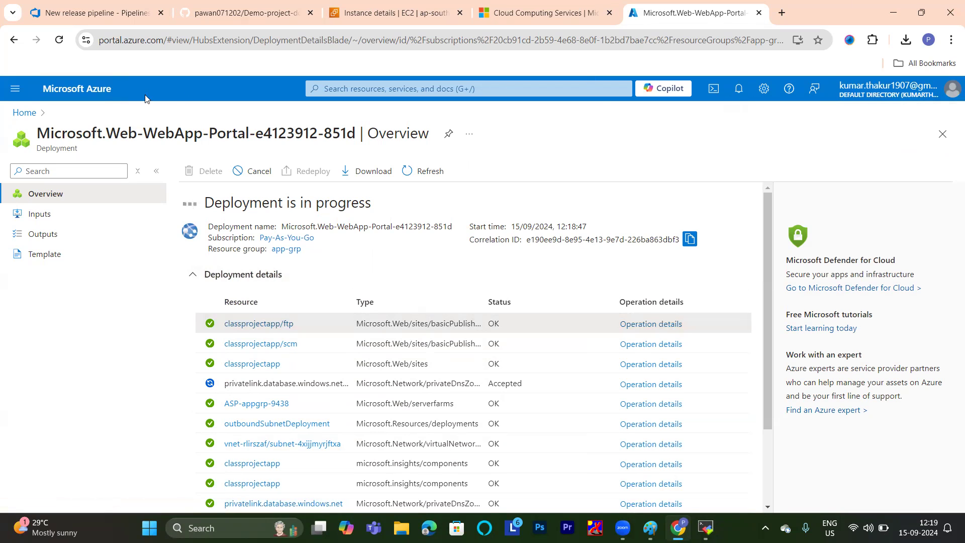
pyautogui.moveTo(32, 132); pyautogui.dragTo(331, 157)
pyautogui.click(570, 158)
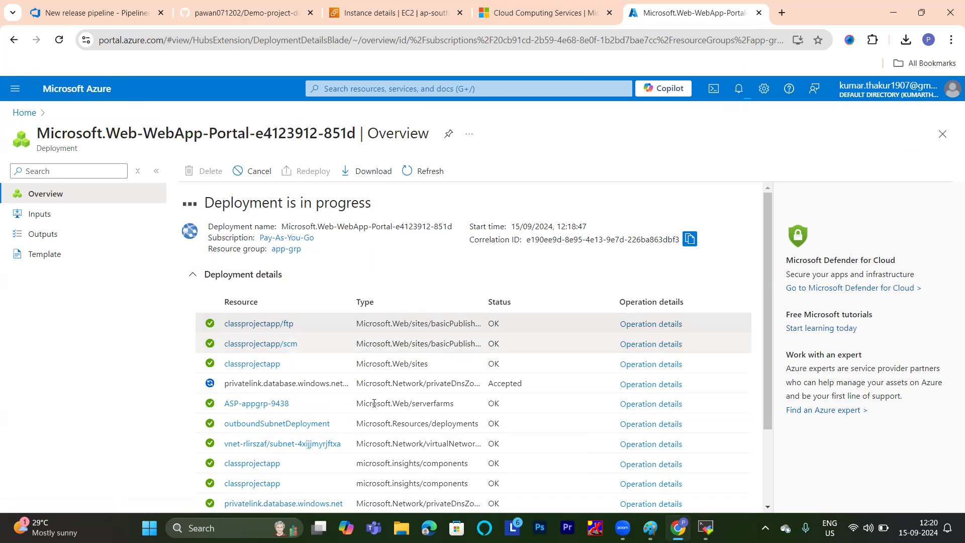
pyautogui.scroll(-2, 280, 243)
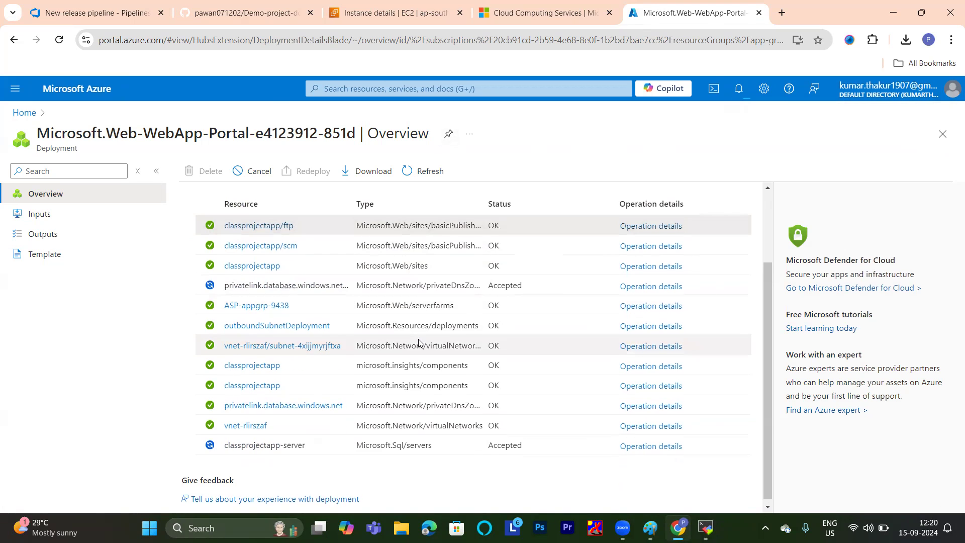
pyautogui.scroll(2, 419, 339)
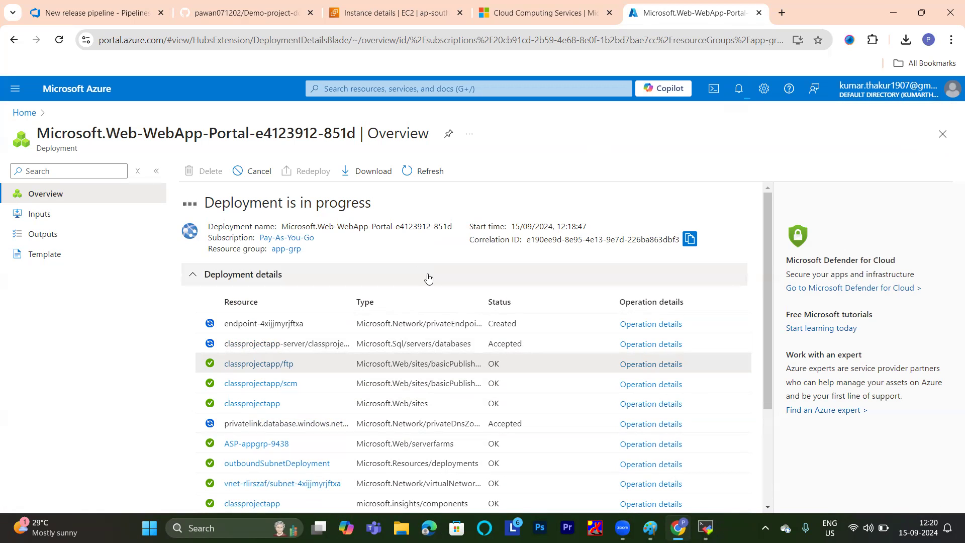
pyautogui.scroll(-1, 437, 281)
pyautogui.scroll(-2, 442, 284)
pyautogui.scroll(3, 443, 285)
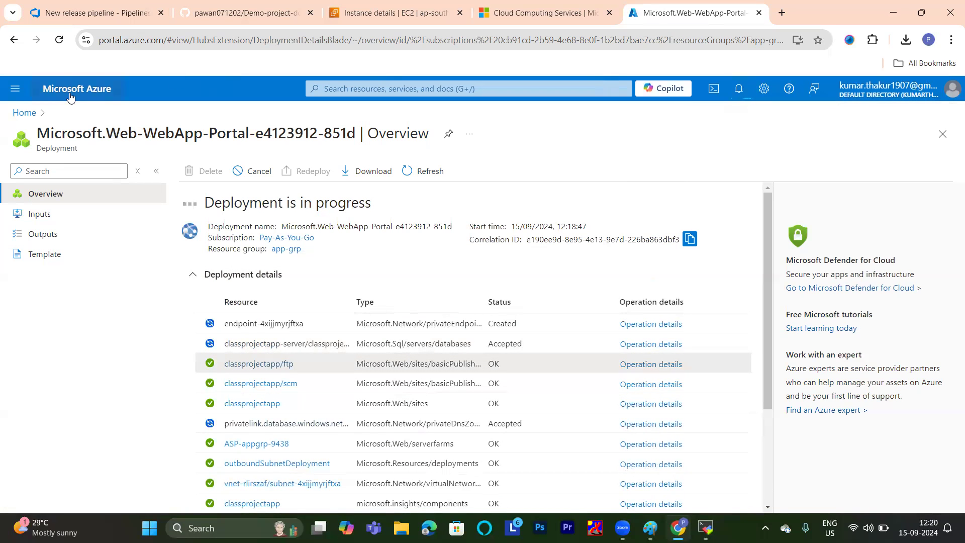
pyautogui.click(59, 46)
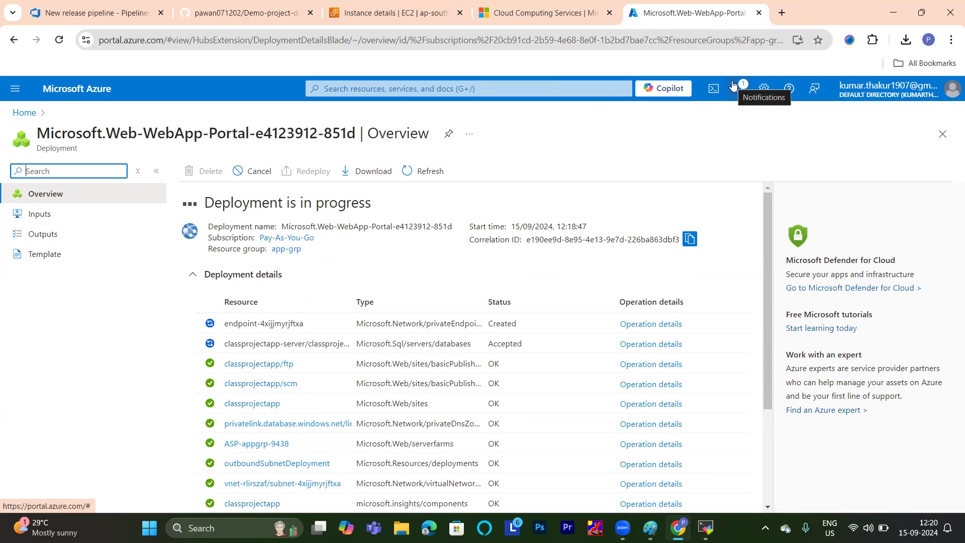
pyautogui.click(733, 86)
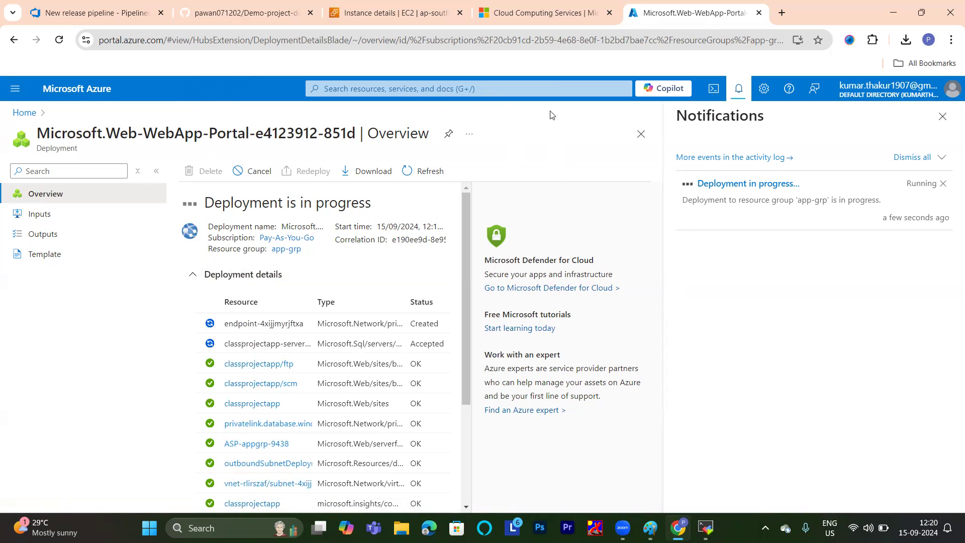
pyautogui.click(540, 86)
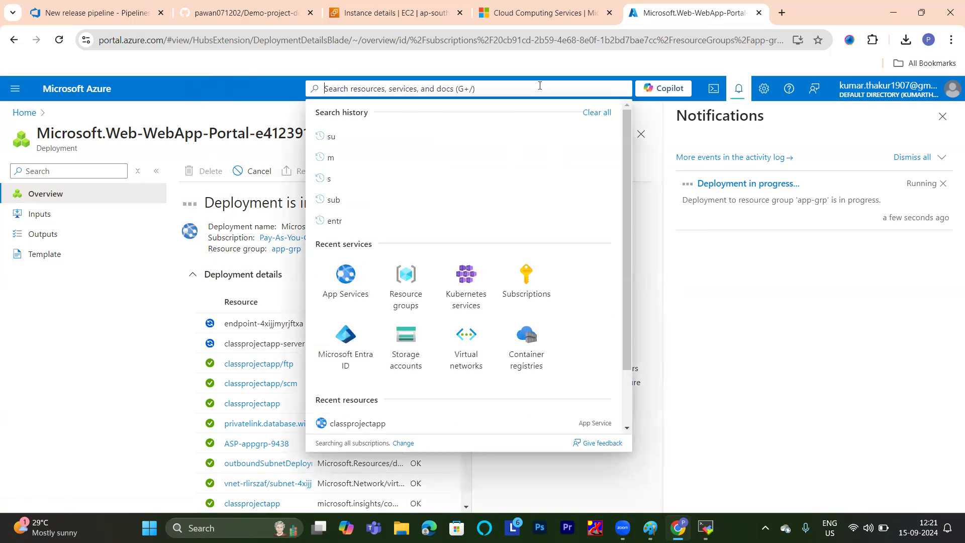
pyautogui.click(684, 250)
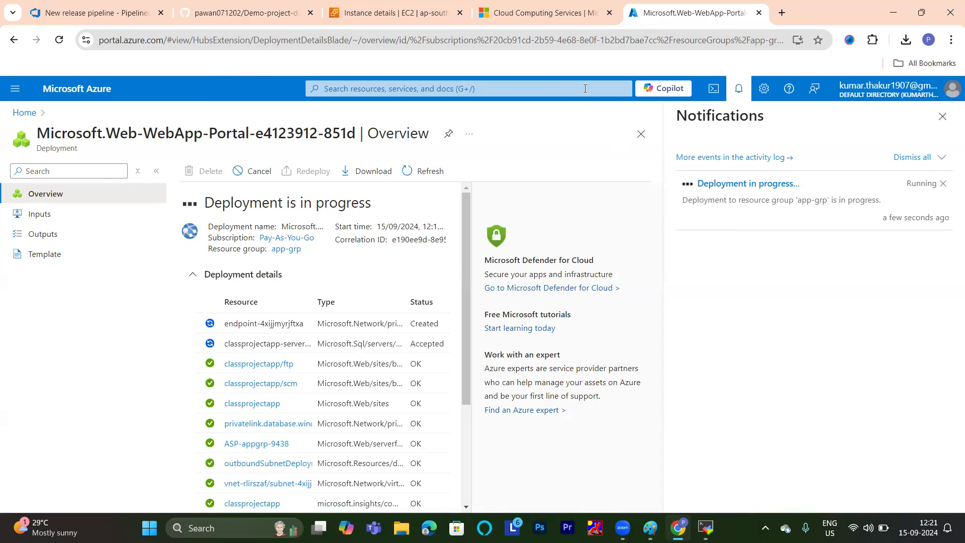
pyautogui.click(585, 89)
pyautogui.write('200')
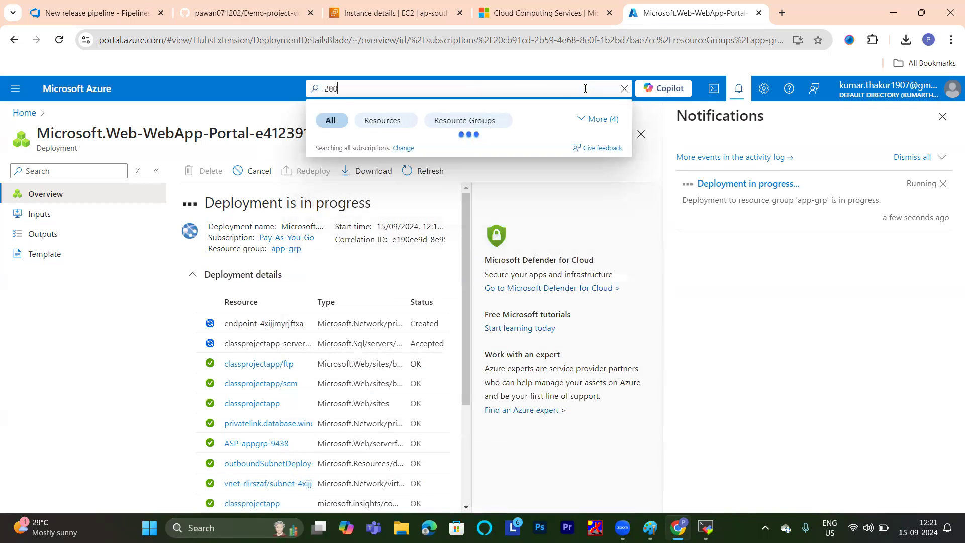
pyautogui.write(' usd')
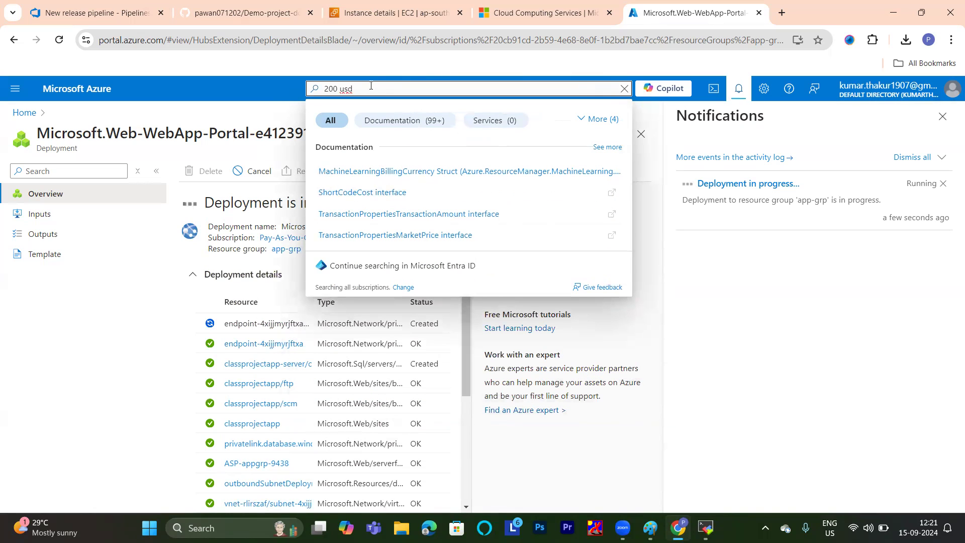
pyautogui.moveTo(364, 89); pyautogui.dragTo(330, 89)
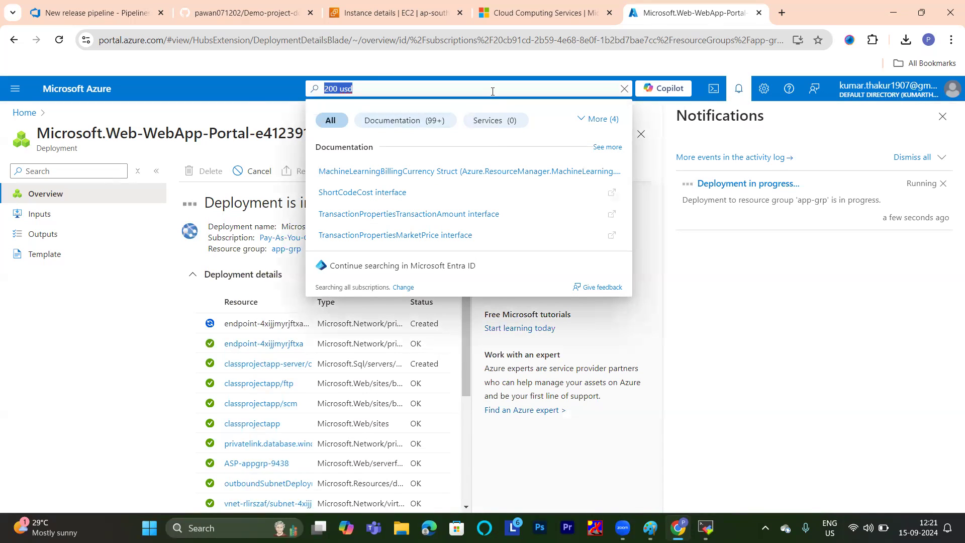
pyautogui.click(244, 90)
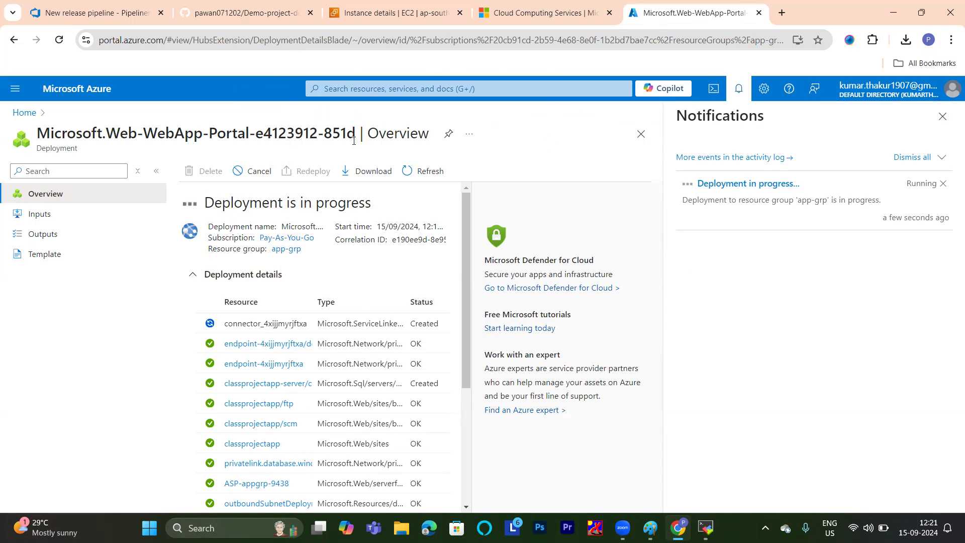
# Open the deployed classprojectapp web app's overview, dismiss the notifications and reload the page.
pyautogui.click(243, 380)
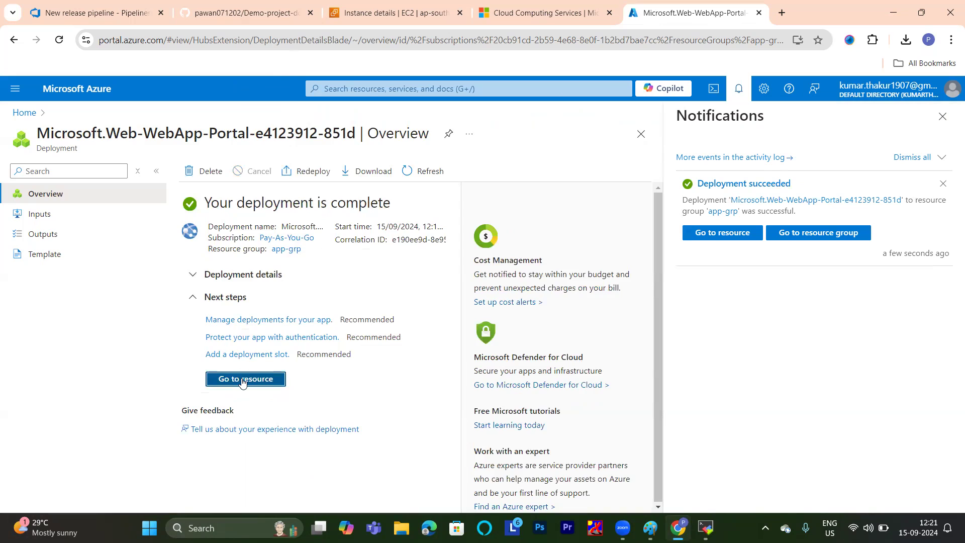
pyautogui.click(943, 117)
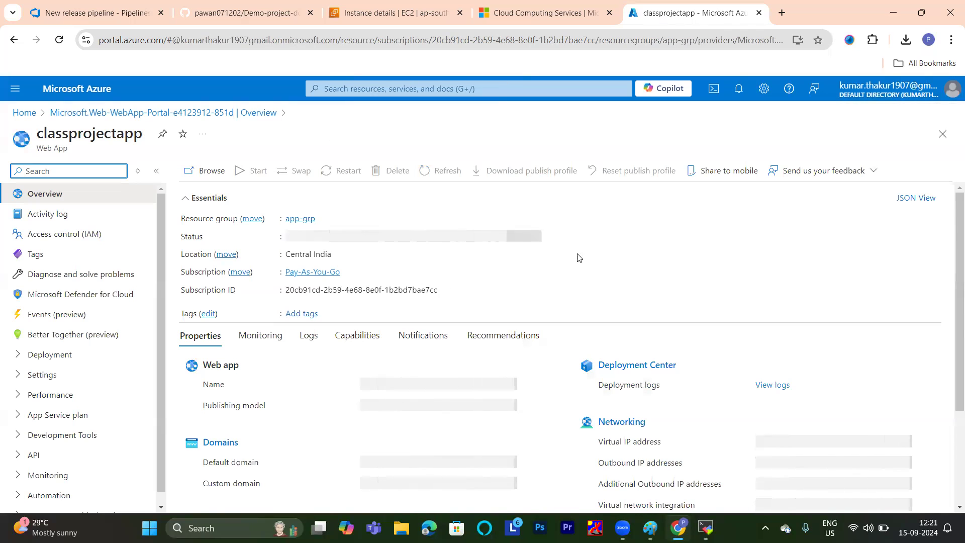
pyautogui.click(59, 40)
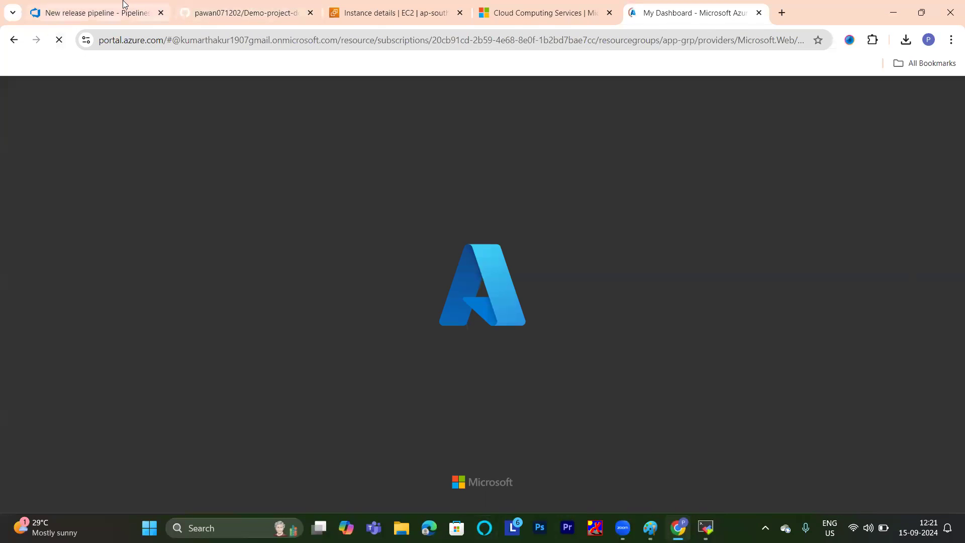
# Switch to the Azure DevOps release pipeline, refresh the Azure subscriptions, choose Pay-As-You-Go for the app-service stage and authorize it.
pyautogui.click(130, 8)
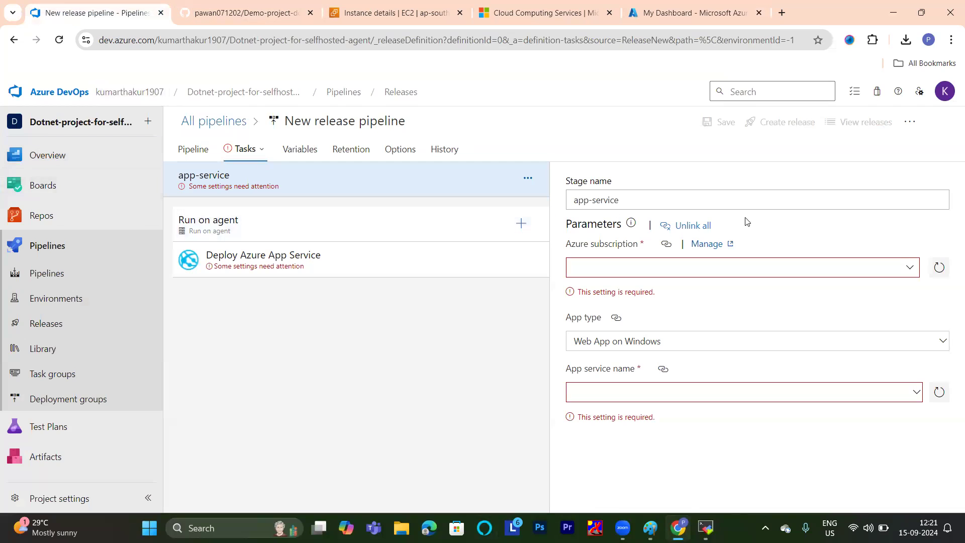
pyautogui.click(933, 272)
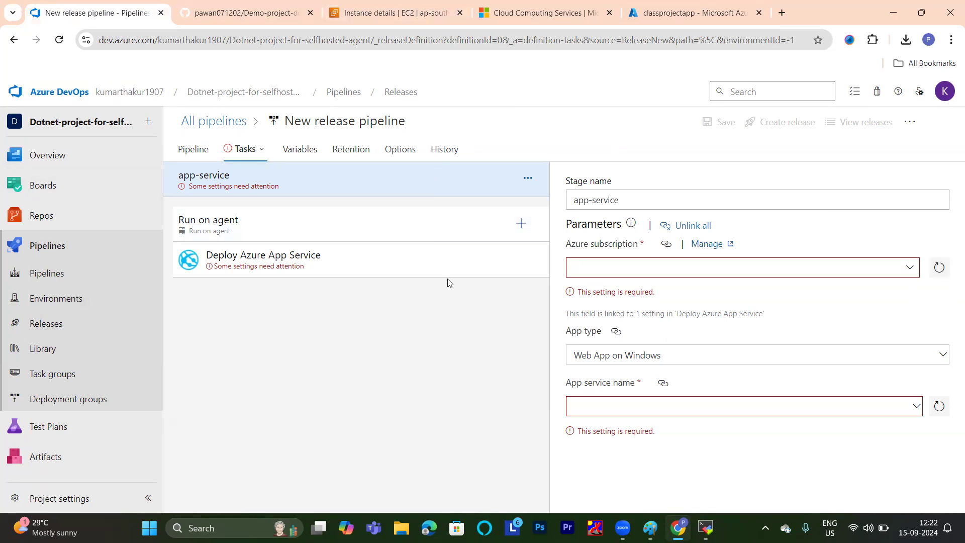
pyautogui.click(909, 271)
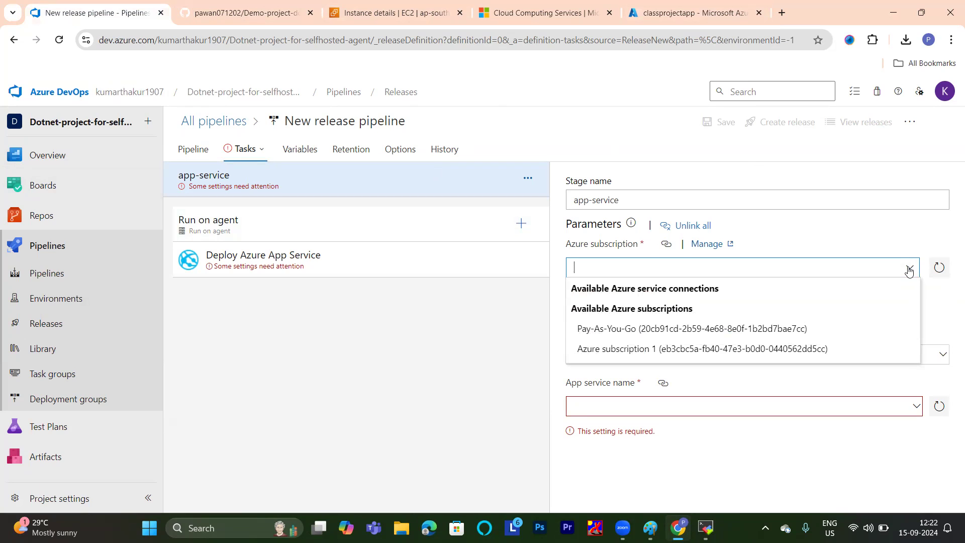
pyautogui.click(662, 329)
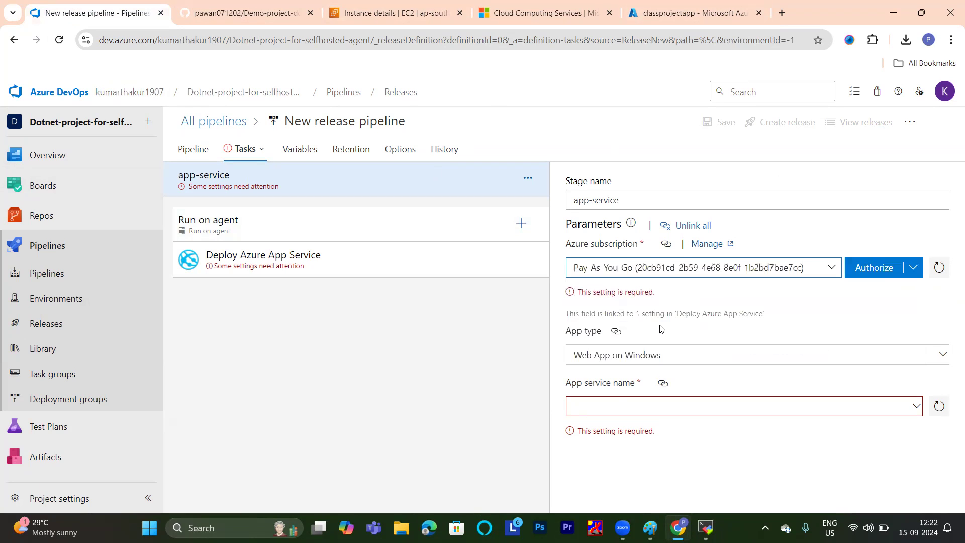
pyautogui.click(869, 272)
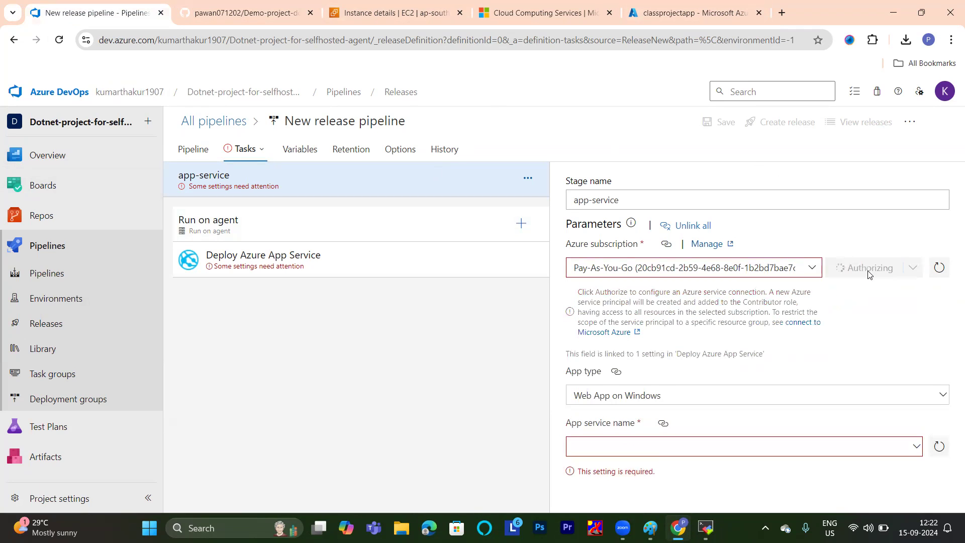
# Sign in to the Microsoft account for the authorization by requesting an emailed code and entering the verification code.
pyautogui.click(691, 6)
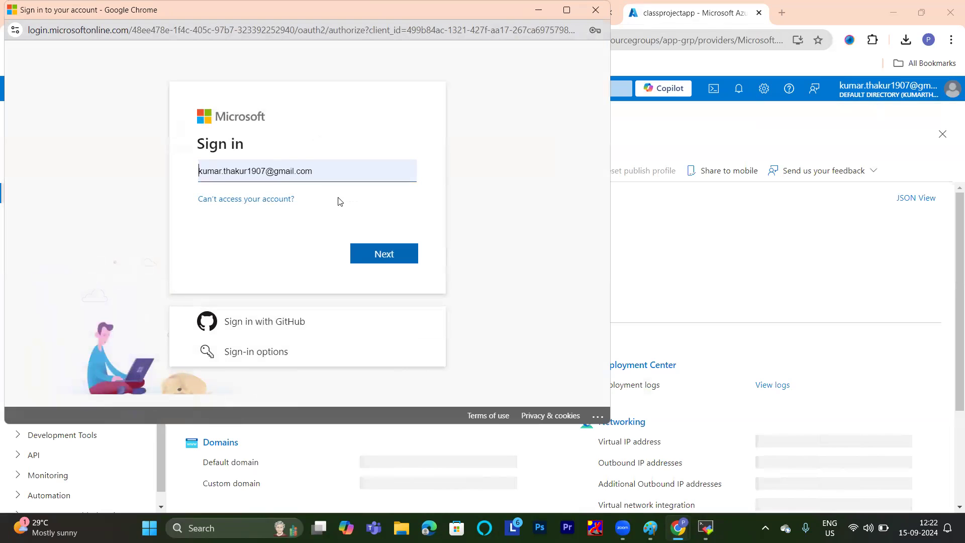
pyautogui.click(387, 258)
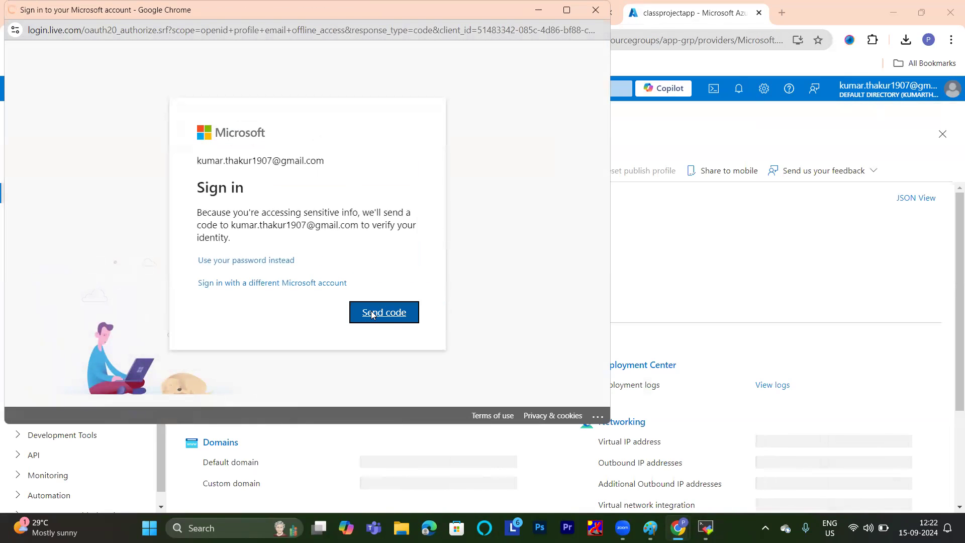
pyautogui.click(373, 315)
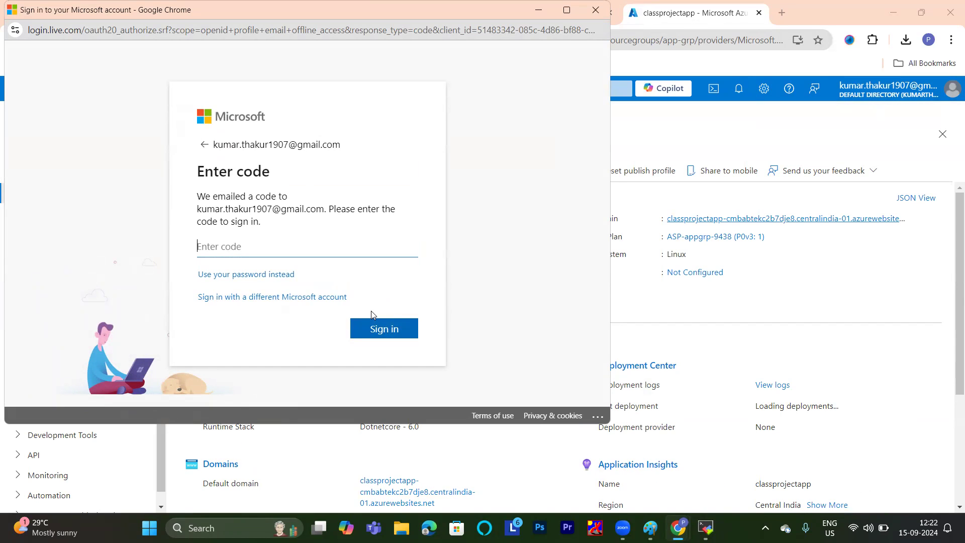
pyautogui.write('97')
pyautogui.click(378, 332)
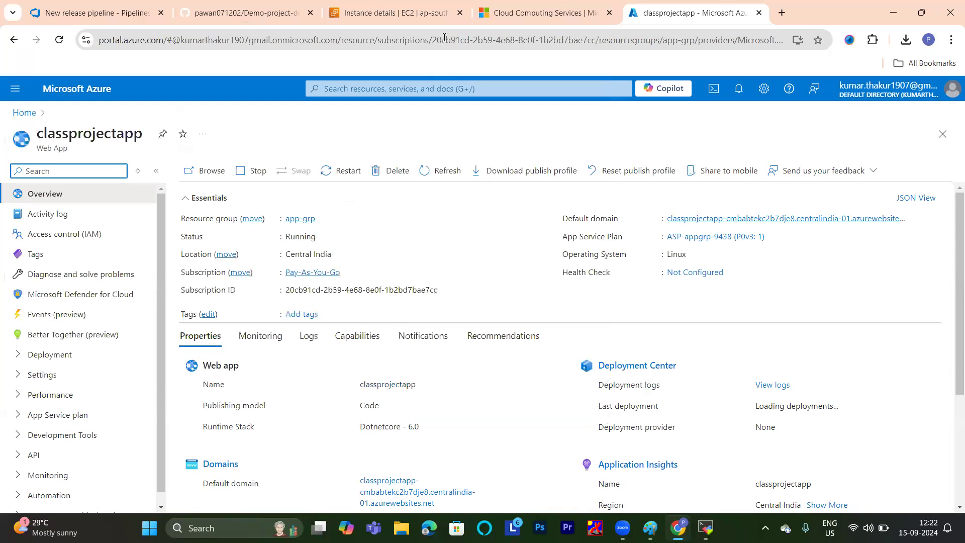
# Return to the Azure DevOps release pipeline and set the app-service stage's app type to Web App on Linux.
pyautogui.click(541, 4)
pyautogui.click(113, 6)
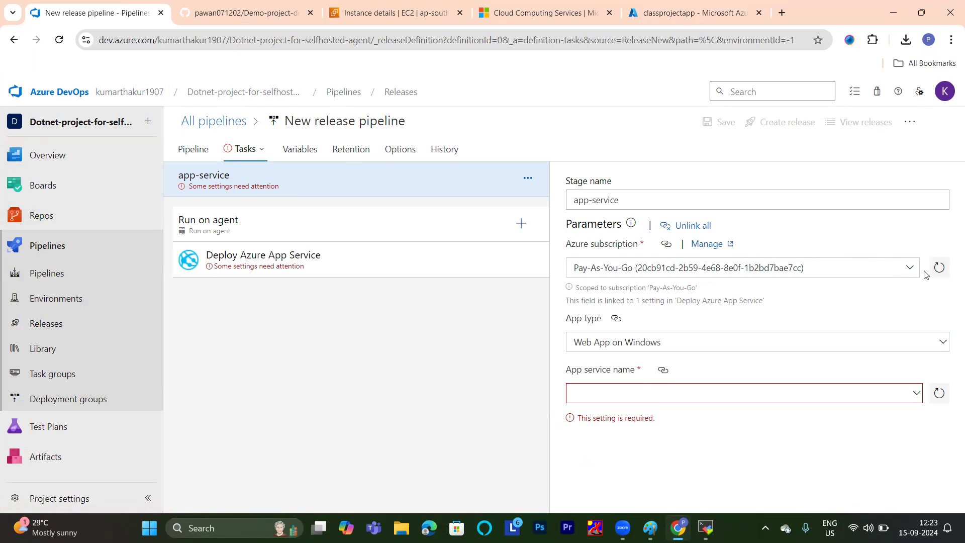
pyautogui.click(944, 341)
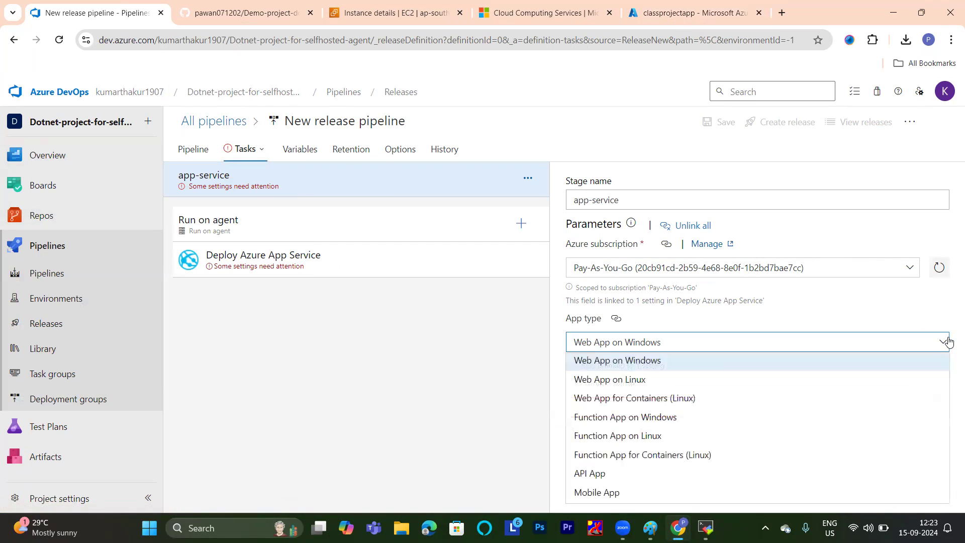
pyautogui.click(622, 385)
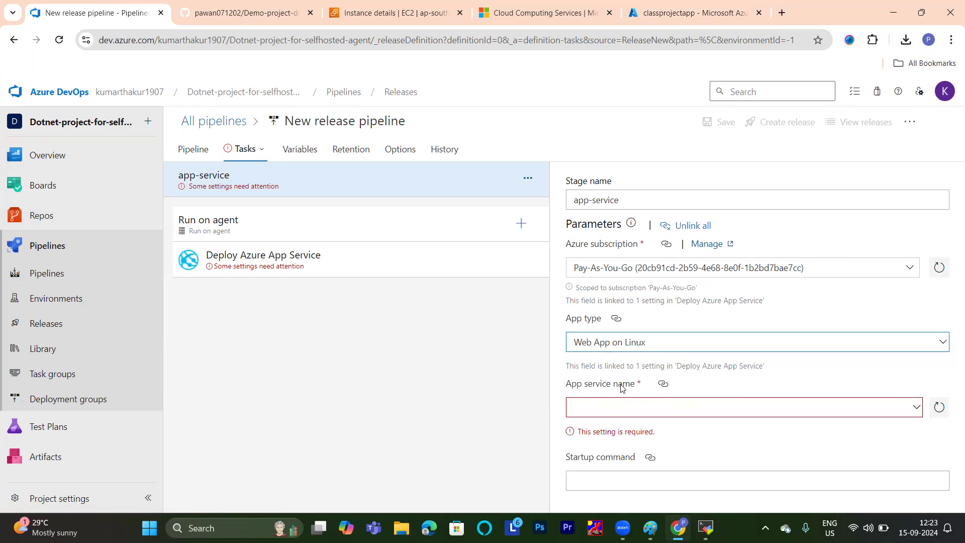
# Set the app-service stage's app service name to classprojectapp and the Run on agent job's agent pool to classpool01.
pyautogui.click(914, 396)
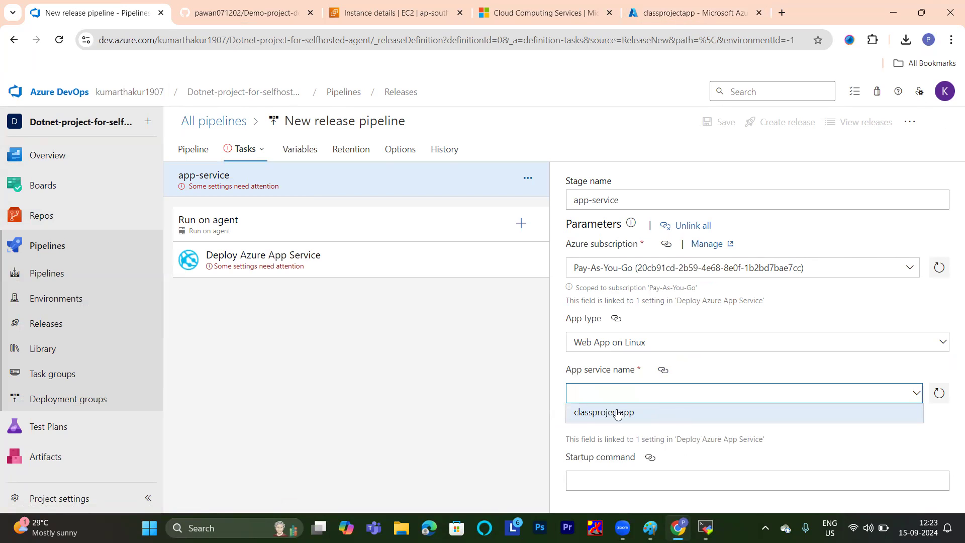
pyautogui.click(604, 414)
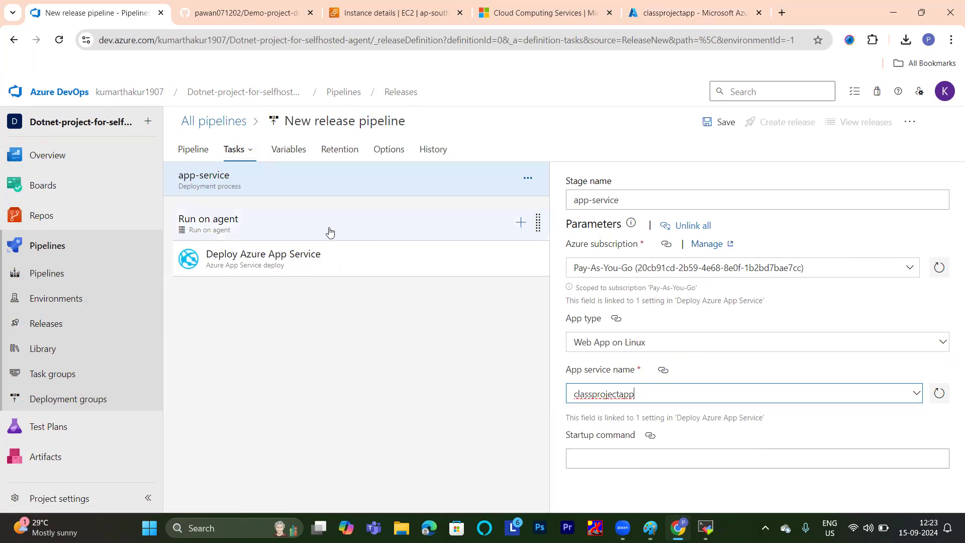
pyautogui.click(265, 233)
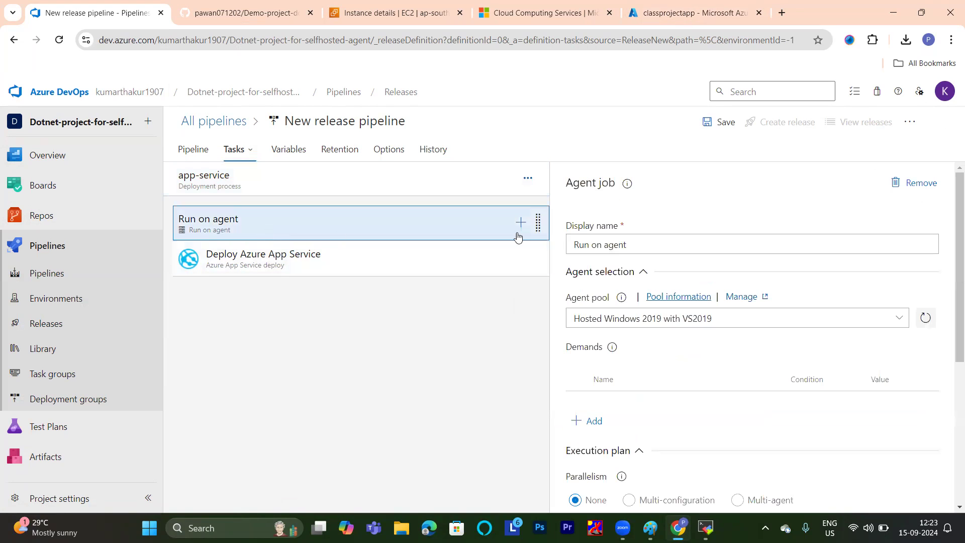
pyautogui.click(898, 319)
pyautogui.scroll(-1, 695, 431)
pyautogui.click(624, 457)
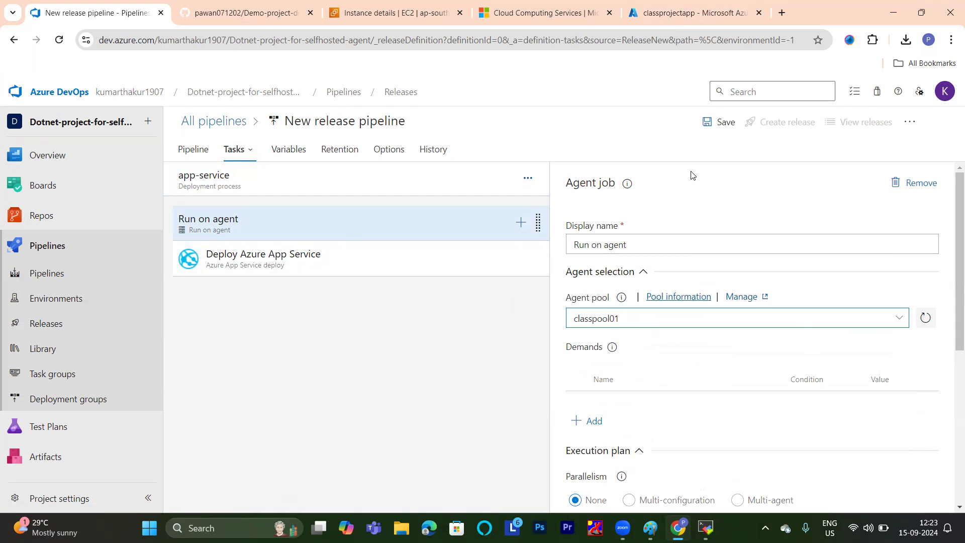
# Save the release pipeline and create a new release from artifact version 20240915.2.
pyautogui.click(720, 122)
pyautogui.click(556, 370)
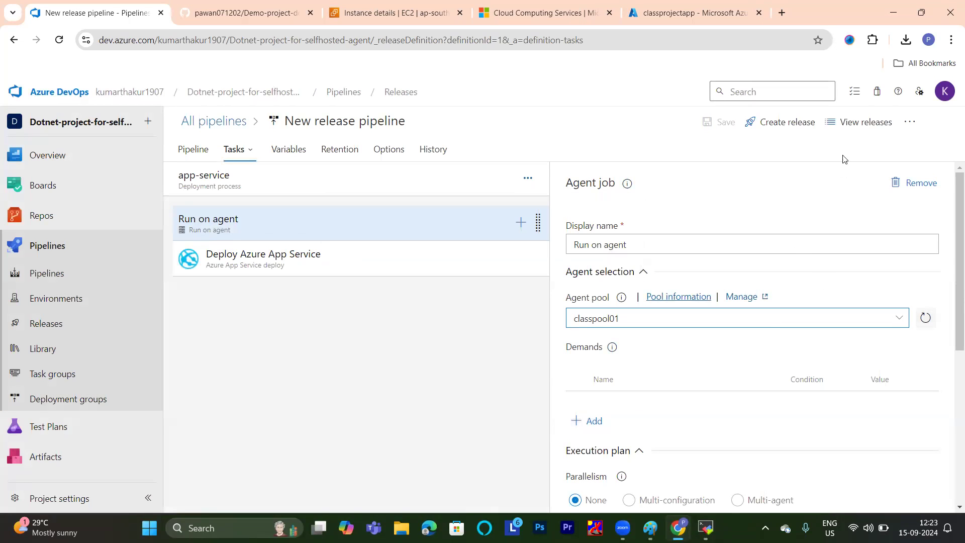
pyautogui.click(806, 124)
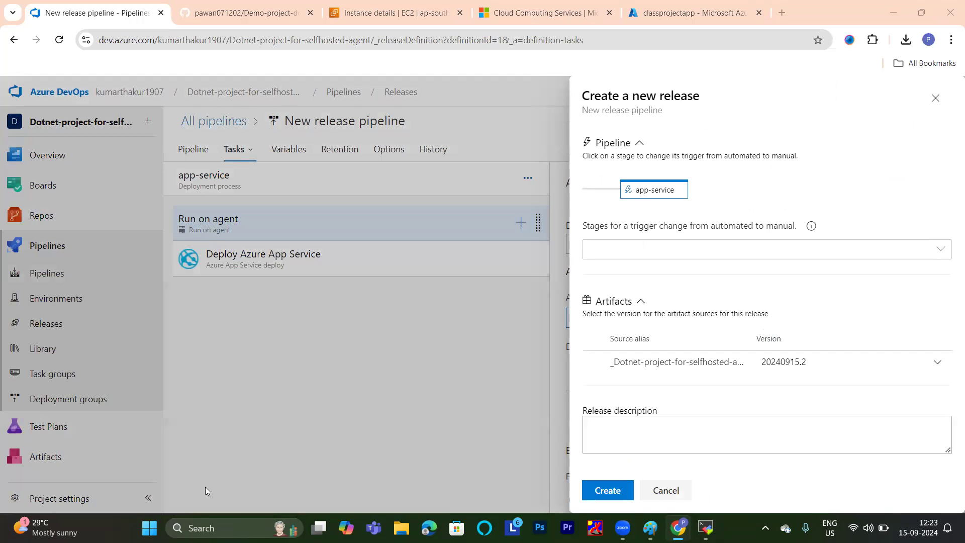
pyautogui.click(619, 497)
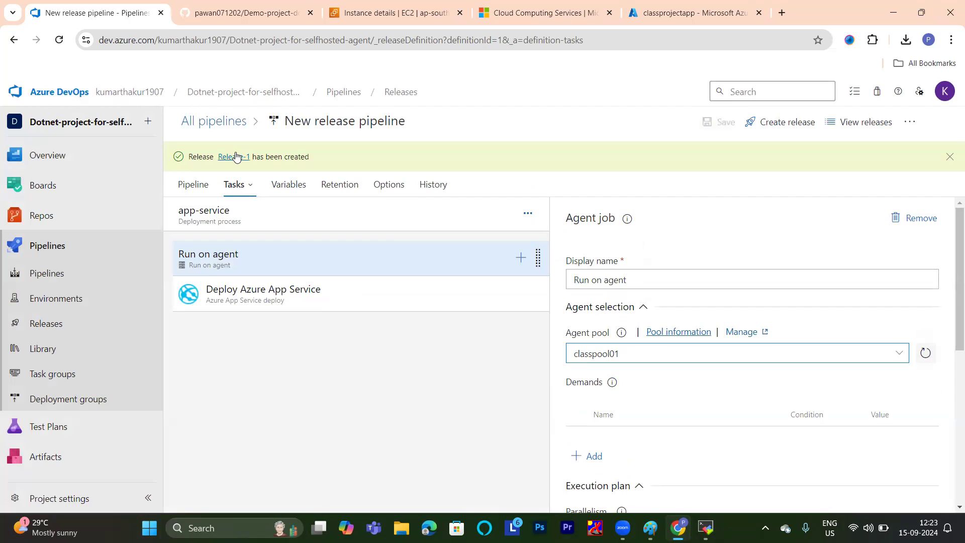
# Open Release-1 and follow the deployment logs of its app-service stage.
pyautogui.click(237, 158)
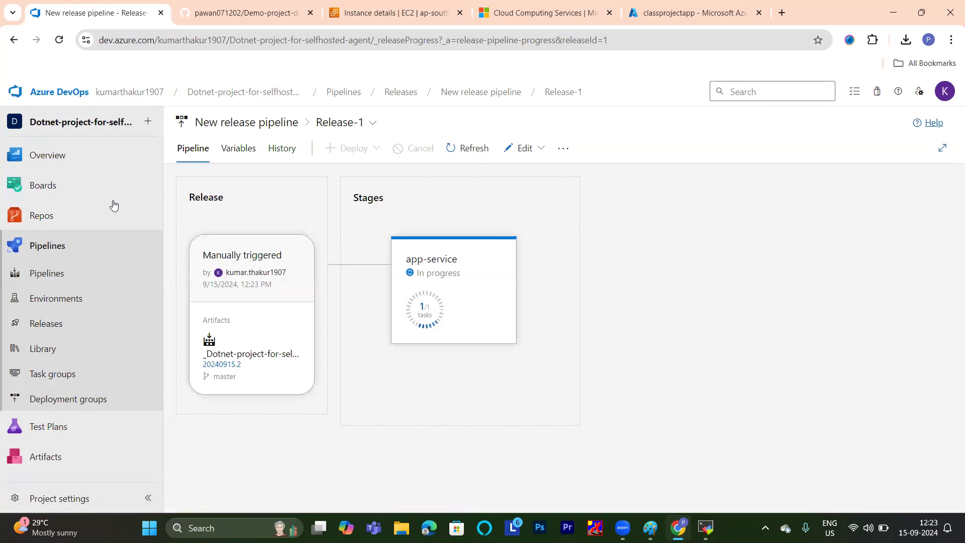
pyautogui.moveTo(440, 294)
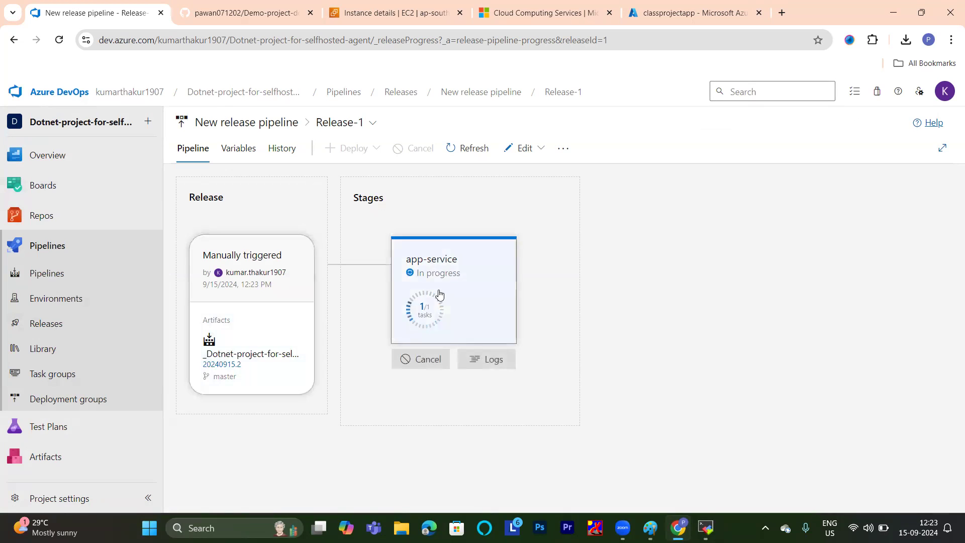
pyautogui.click(475, 360)
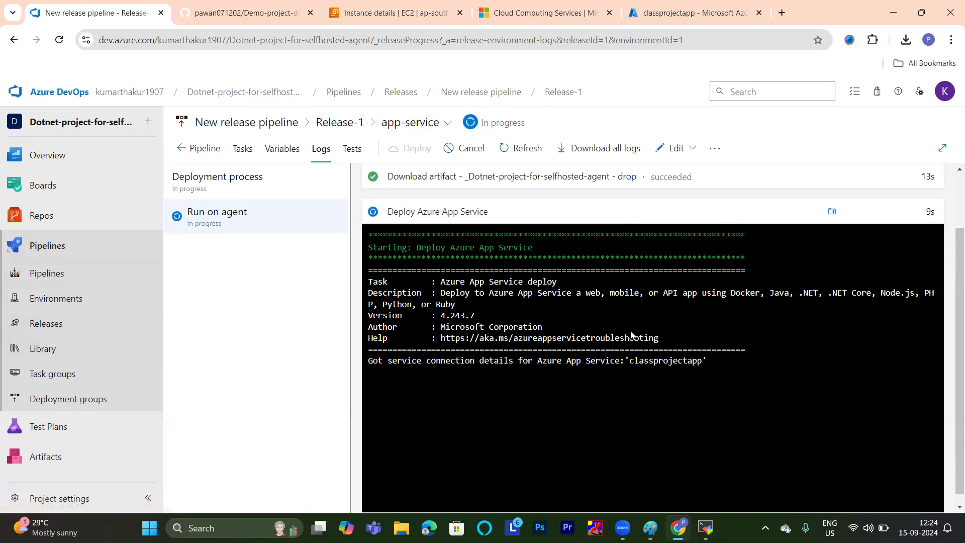
pyautogui.moveTo(706, 528)
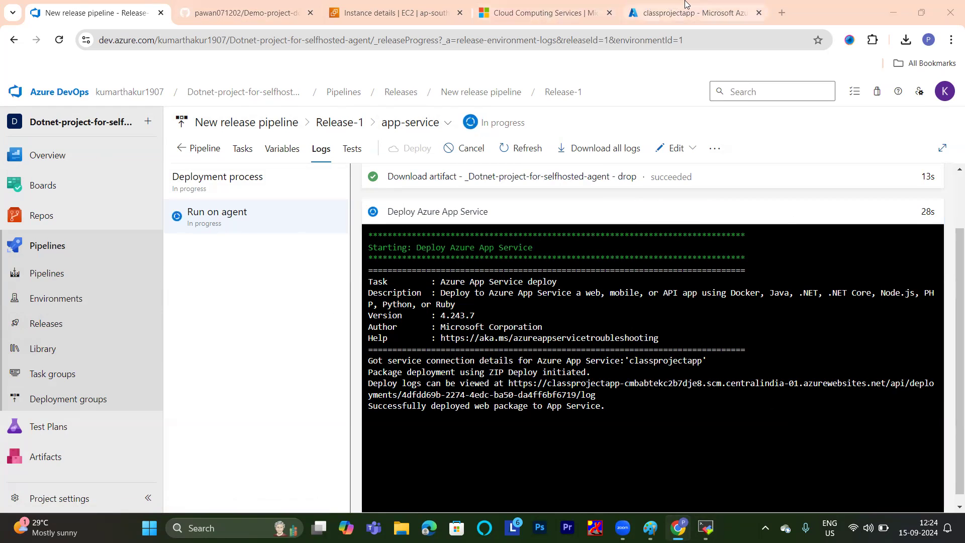
# Switch to the classprojectapp overview in the Azure portal, look over its properties and refresh them.
pyautogui.click(673, 11)
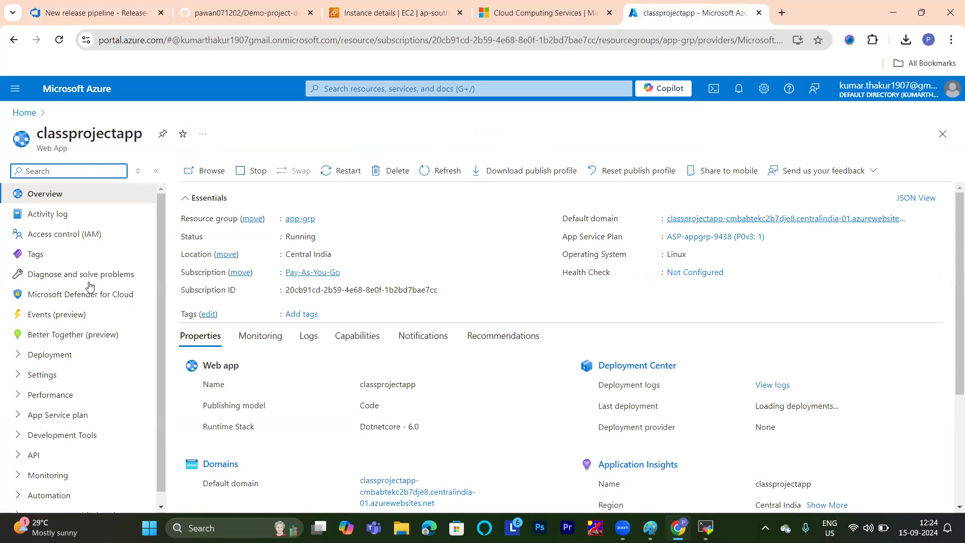
pyautogui.scroll(-3, 373, 222)
pyautogui.scroll(3, 372, 222)
pyautogui.scroll(-3, 475, 252)
pyautogui.scroll(2, 475, 254)
pyautogui.scroll(-1, 476, 256)
pyautogui.scroll(2, 475, 256)
pyautogui.click(438, 173)
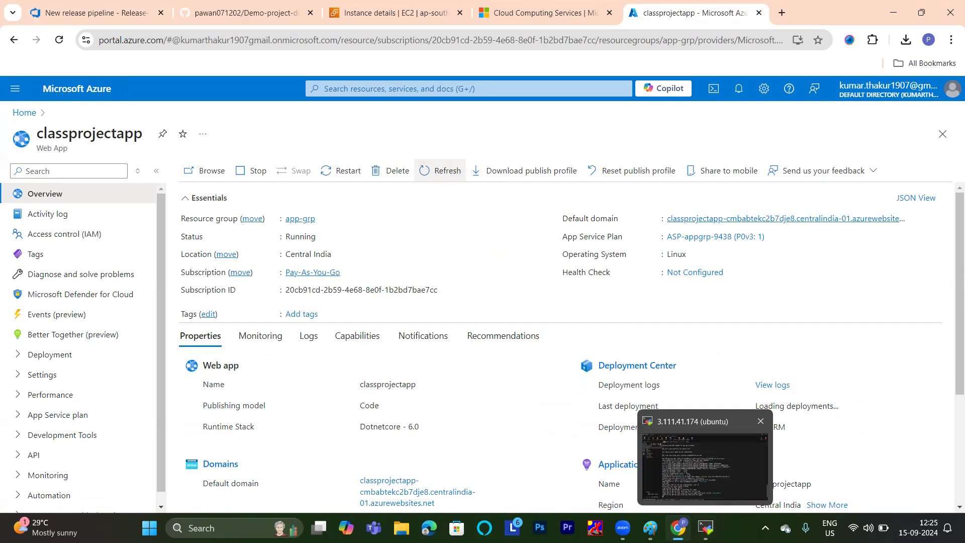
# Check the agent's job output in the MobaXterm terminal and refresh the app-service stage's release logs in Azure DevOps.
pyautogui.click(706, 528)
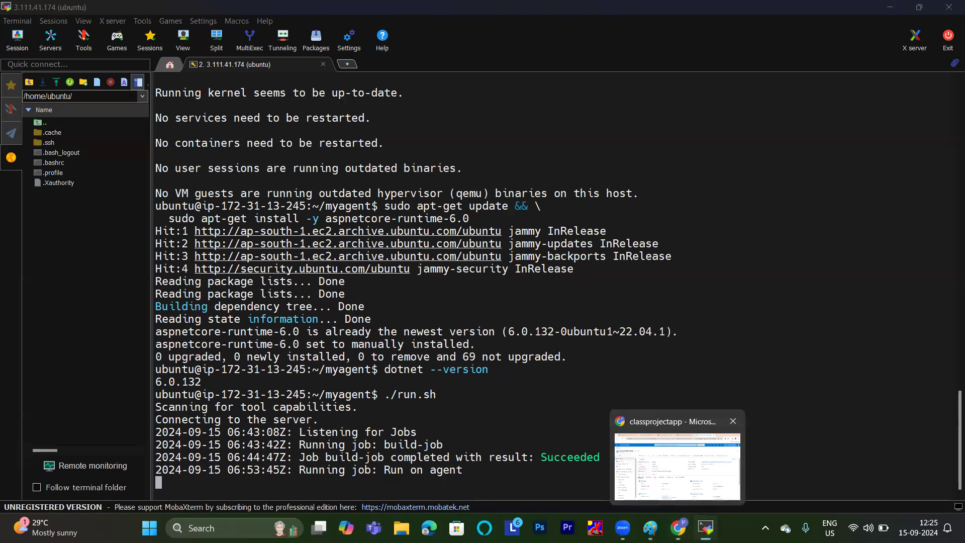
pyautogui.click(678, 528)
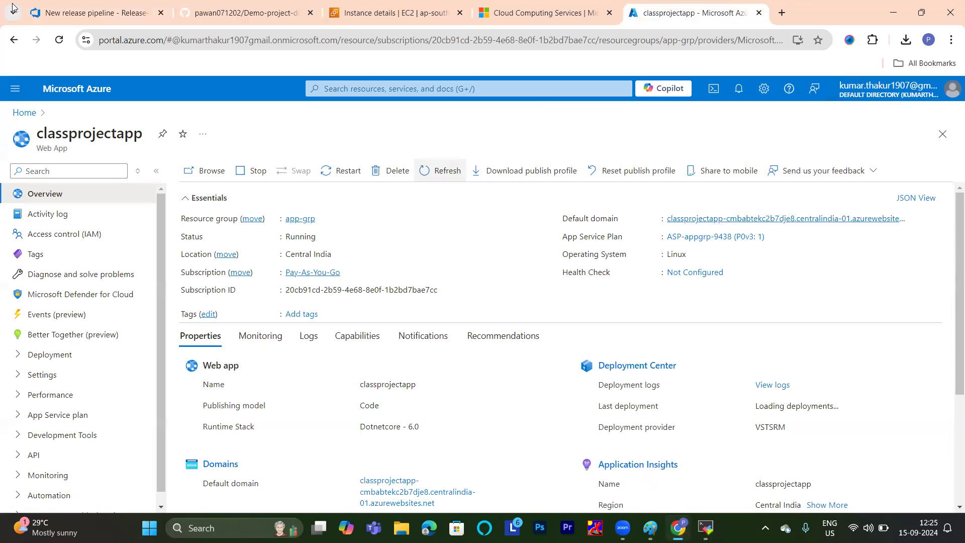
pyautogui.click(77, 4)
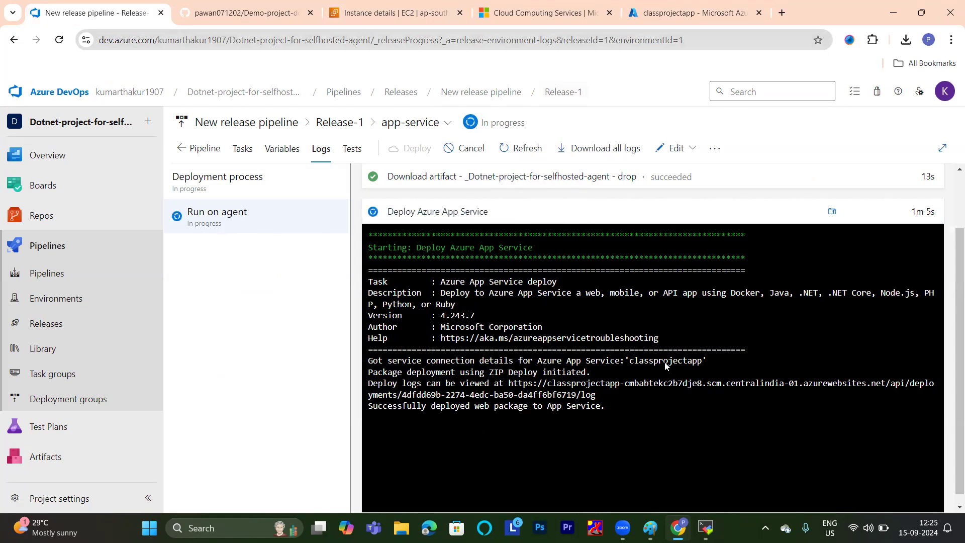
pyautogui.click(520, 151)
pyautogui.click(510, 154)
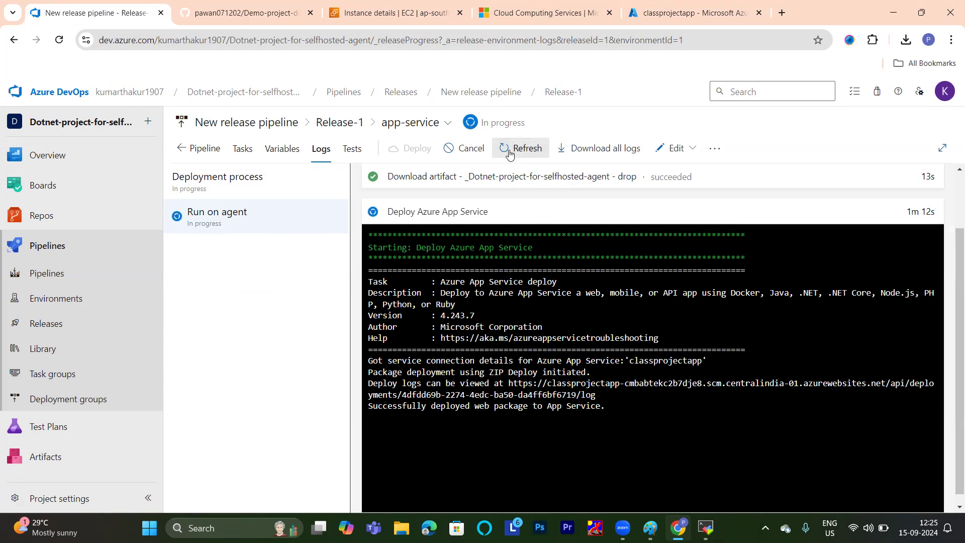
pyautogui.click(510, 153)
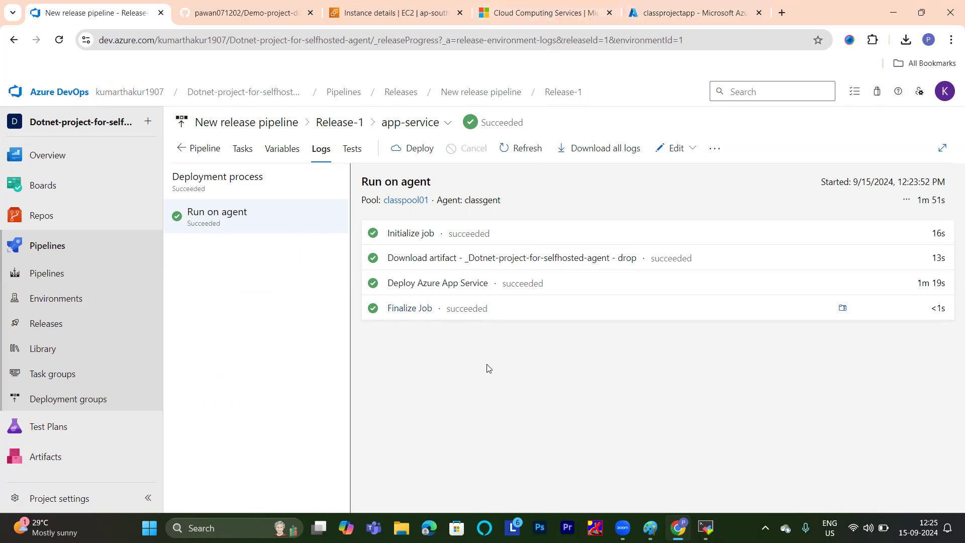
# Open the deployed site through classprojectapp's default domain in the Azure portal.
pyautogui.click(691, 13)
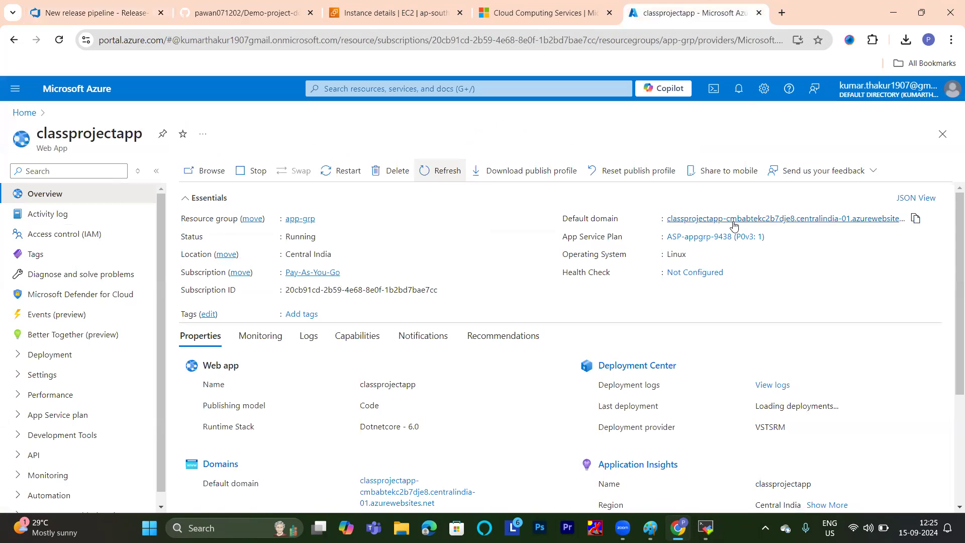
pyautogui.click(734, 221)
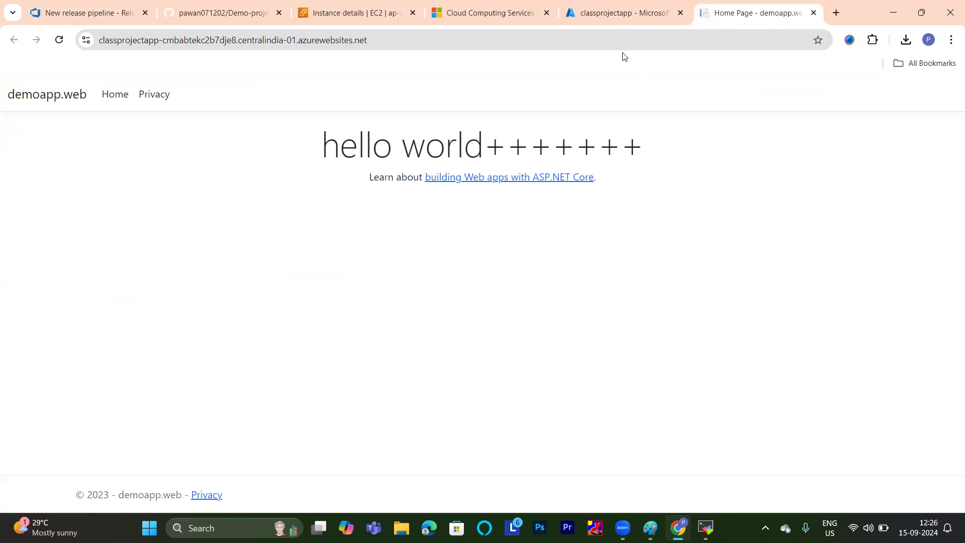
# Return to Azure DevOps, view Release-1 from the project's releases and go back to the releases list.
pyautogui.click(88, 13)
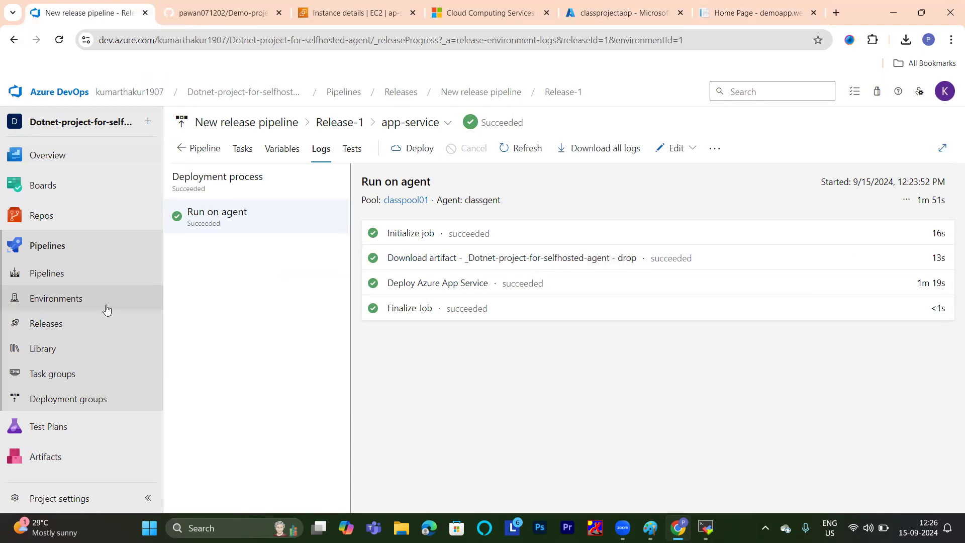
pyautogui.click(60, 327)
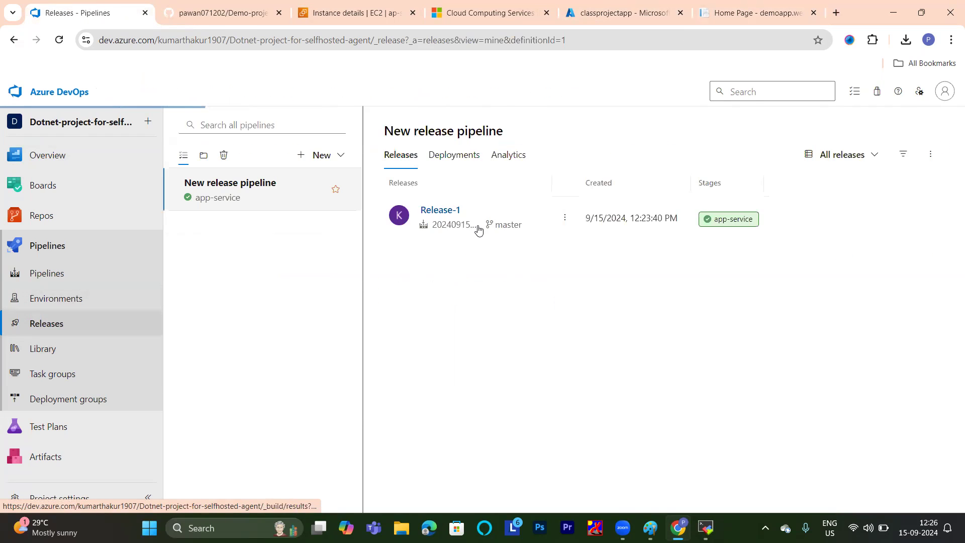
pyautogui.click(424, 216)
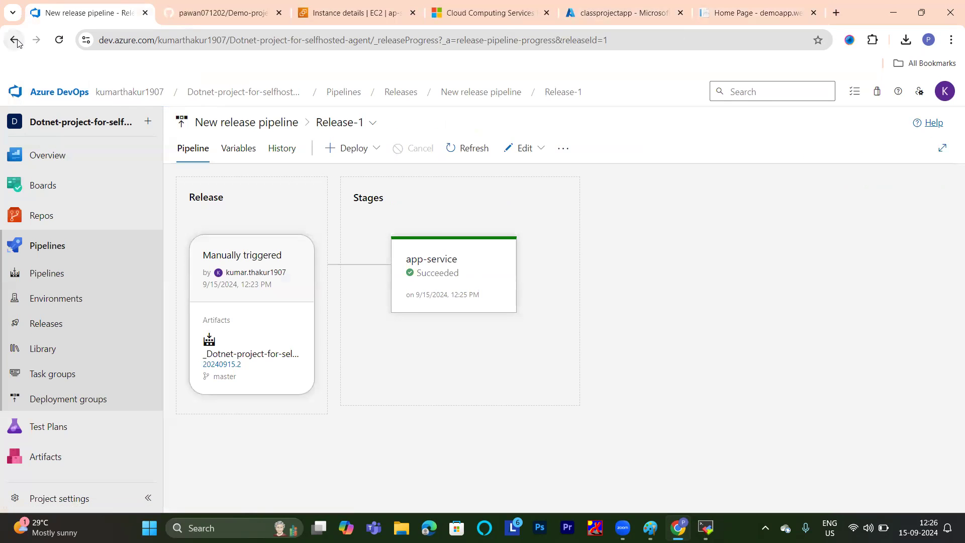
pyautogui.click(14, 40)
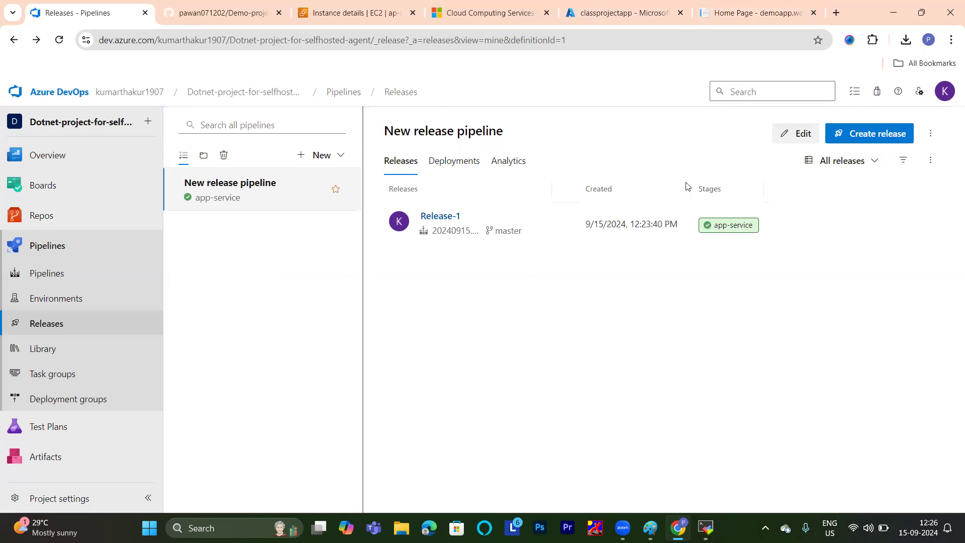
# Edit the release pipeline to enable the build artifact's continuous deployment trigger and save the change.
pyautogui.click(802, 133)
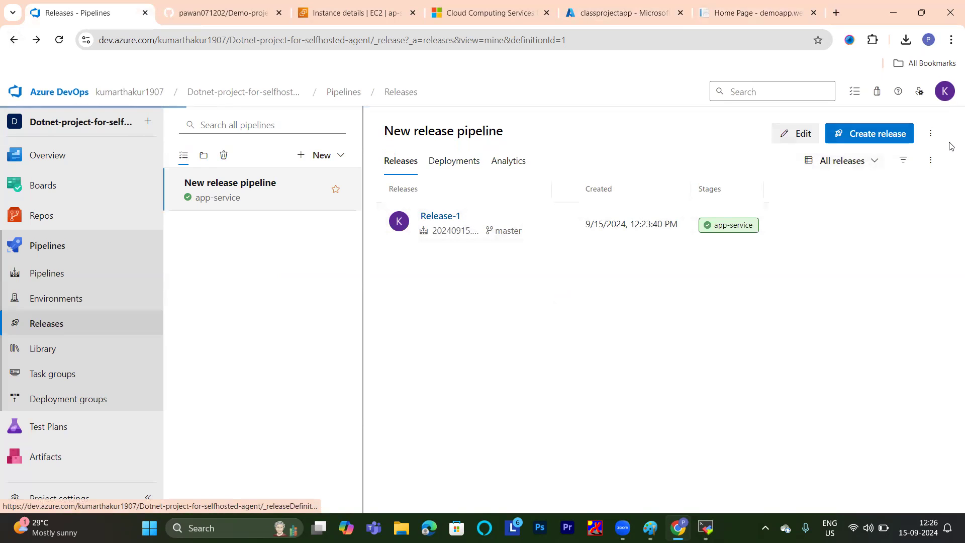
pyautogui.click(286, 256)
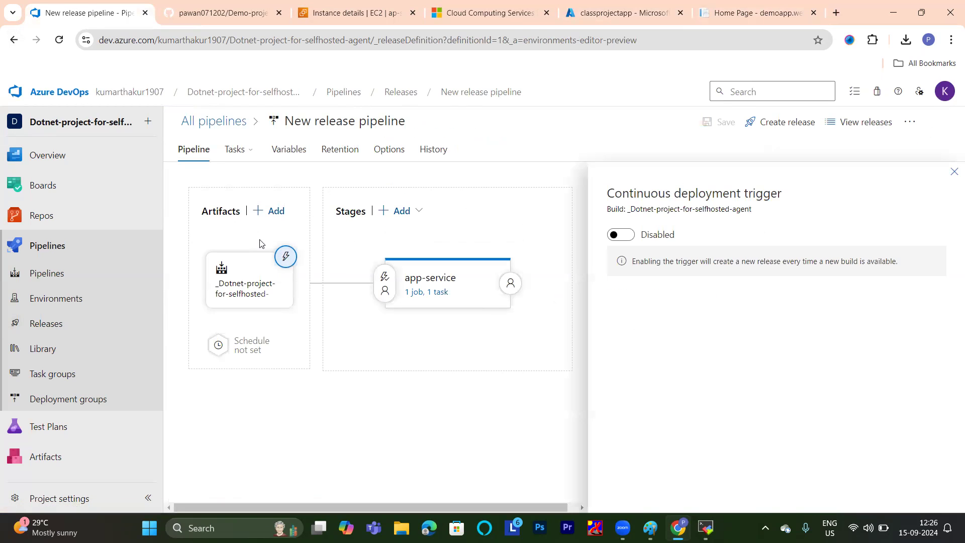
pyautogui.click(620, 235)
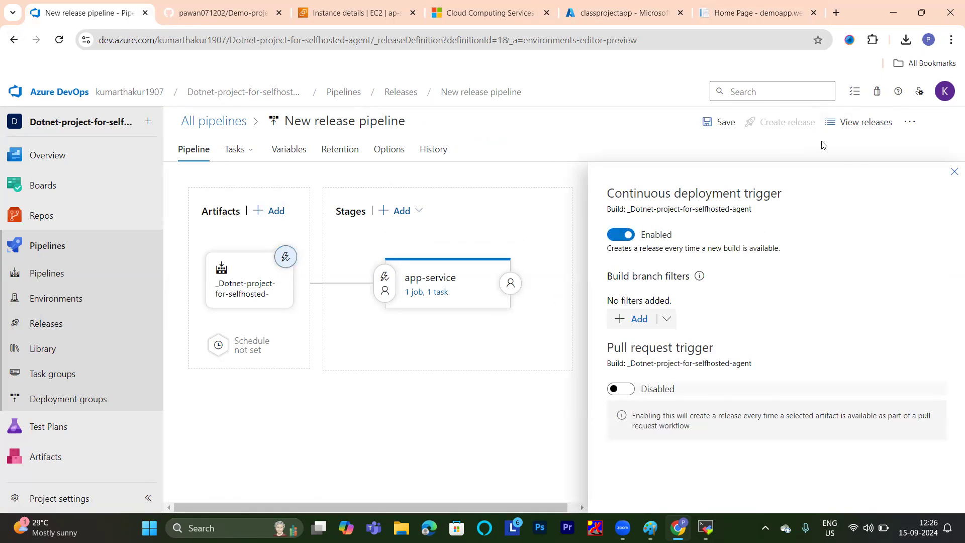
pyautogui.click(712, 130)
pyautogui.click(558, 346)
# Examine the build-job of run #20240915.2 in the Dotnet-project-for-selfhosted-agent build pipeline.
pyautogui.click(51, 273)
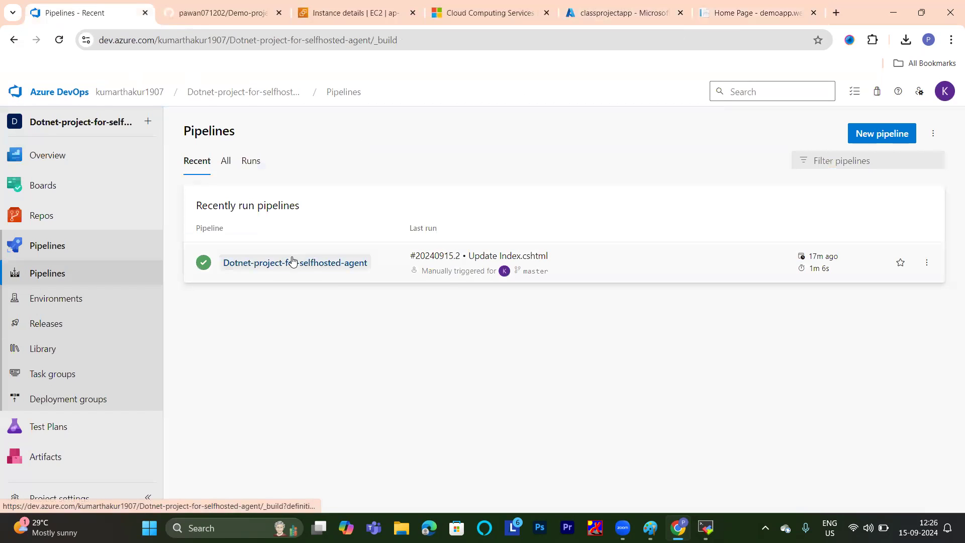
pyautogui.click(293, 262)
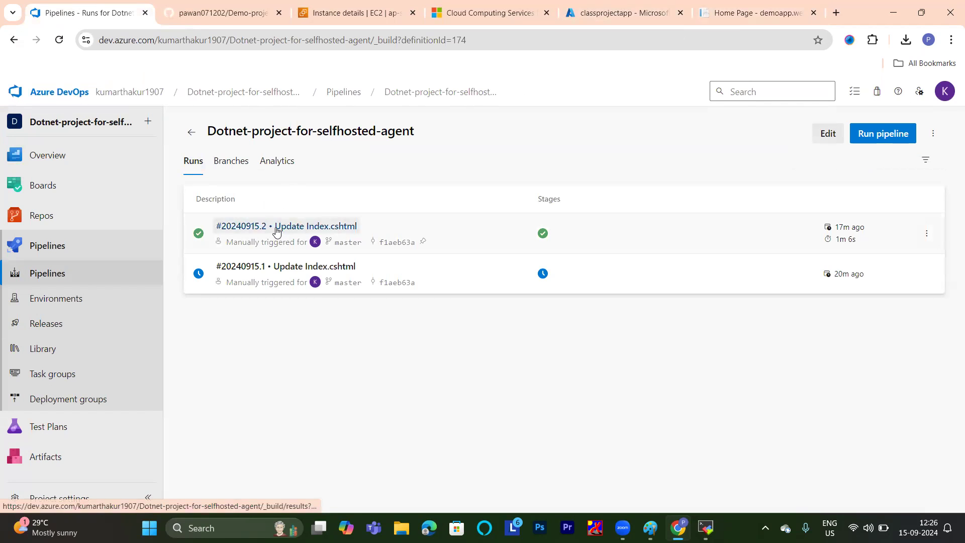
pyautogui.click(276, 231)
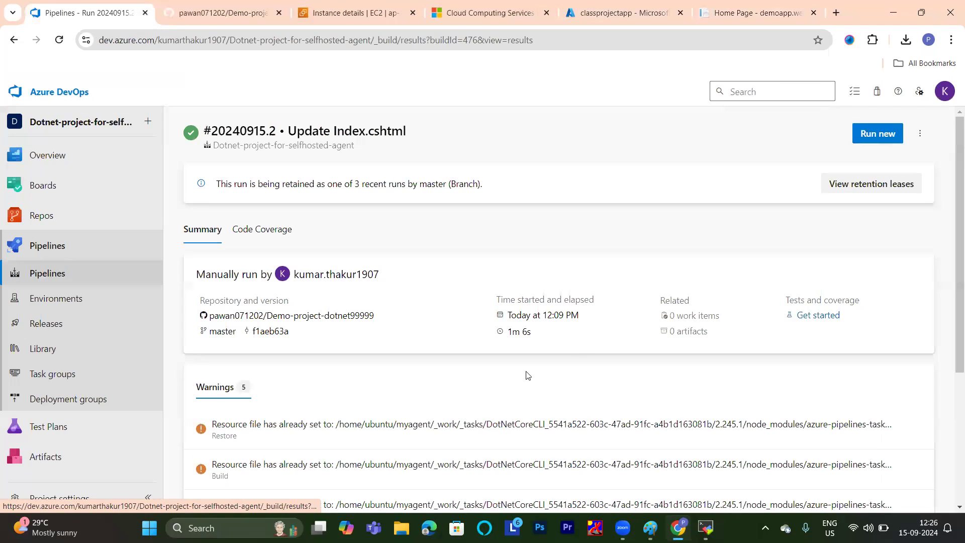
pyautogui.scroll(-2, 812, 257)
pyautogui.scroll(-3, 812, 257)
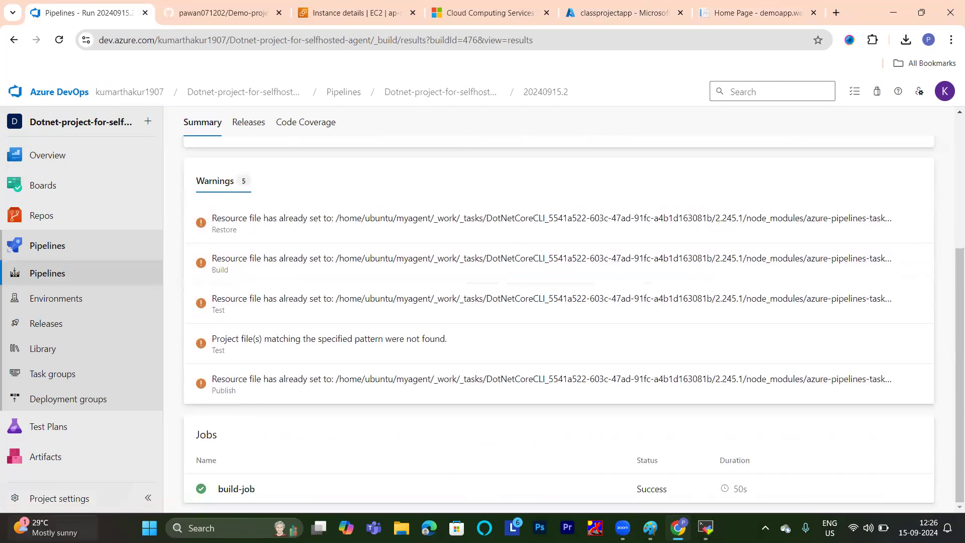
pyautogui.click(246, 491)
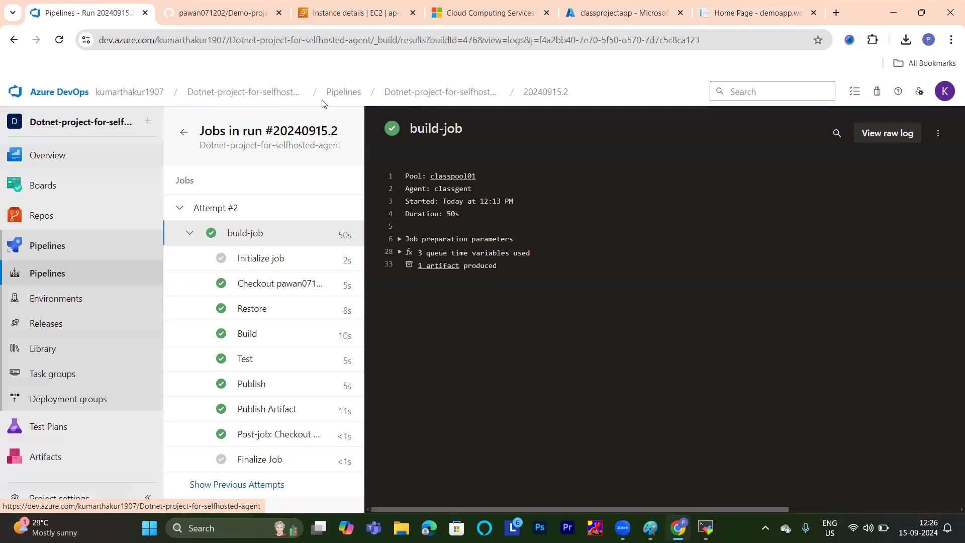
# Edit the Dotnet-project-for-selfhosted-agent build pipeline to enable its continuous integration trigger on the master branch and save it.
pyautogui.click(49, 275)
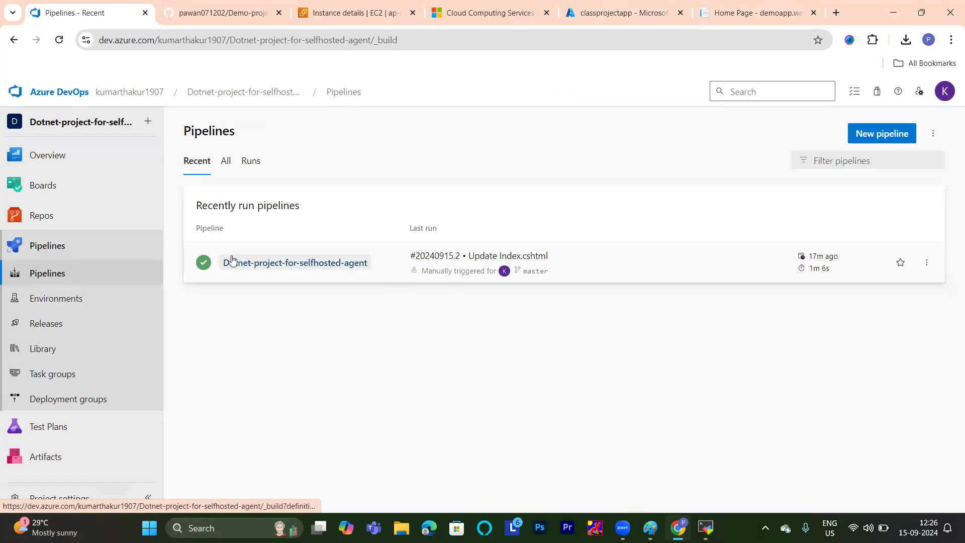
pyautogui.click(319, 259)
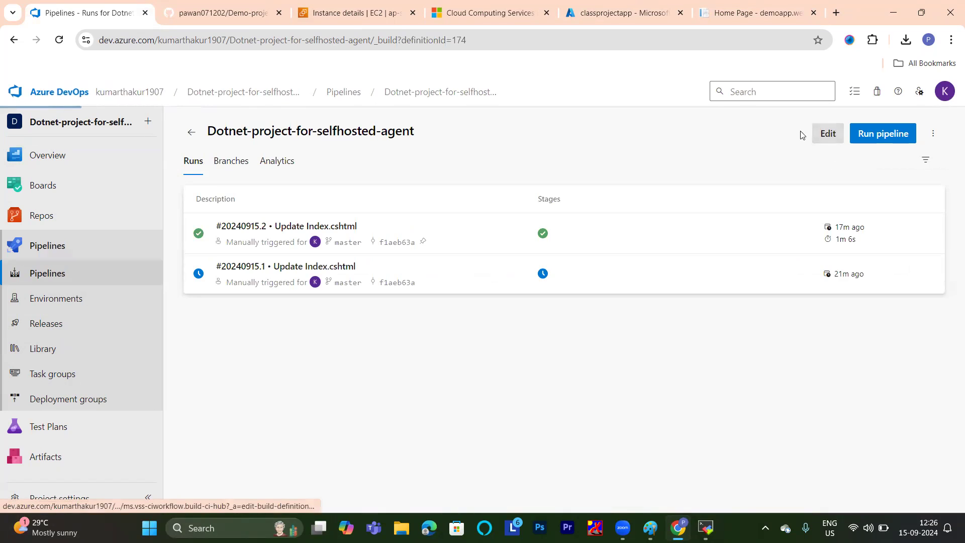
pyautogui.click(827, 134)
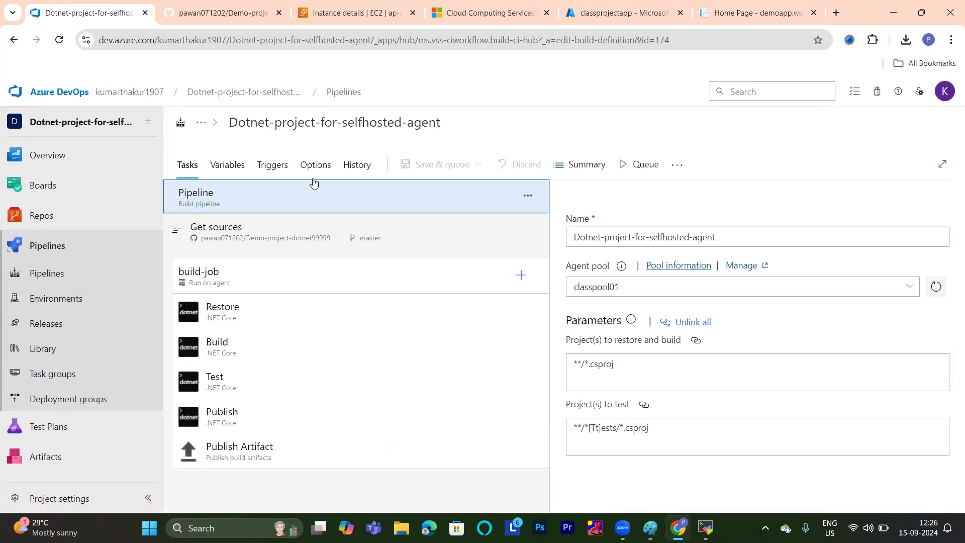
pyautogui.click(274, 171)
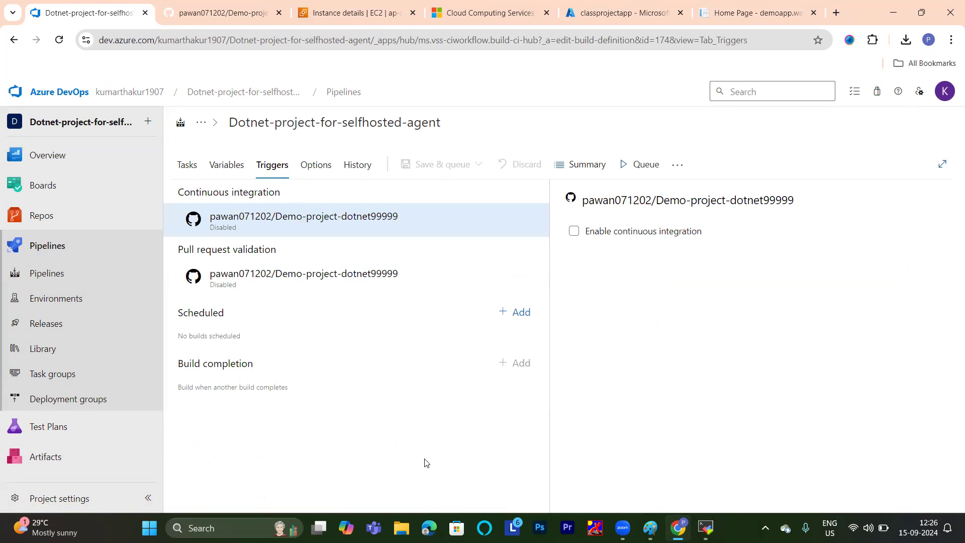
pyautogui.click(574, 232)
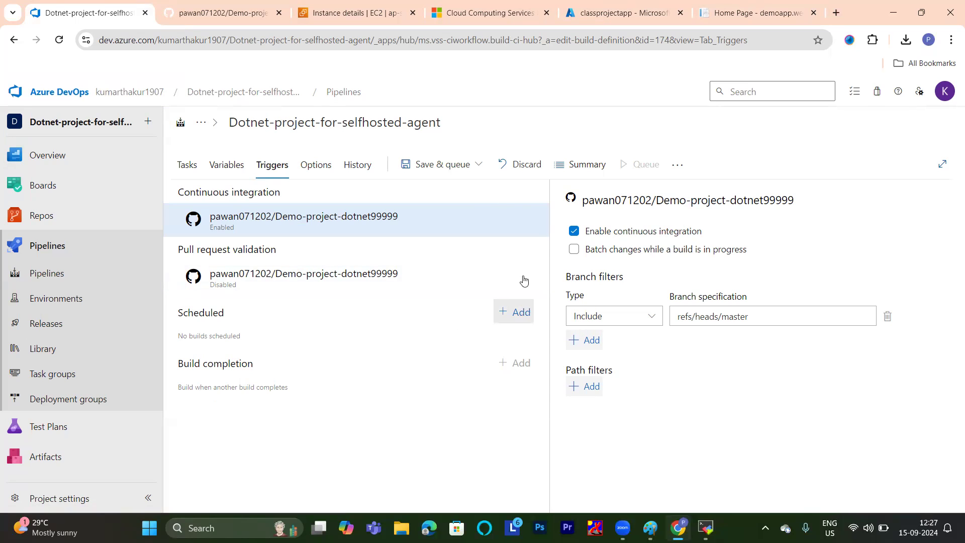
pyautogui.click(479, 165)
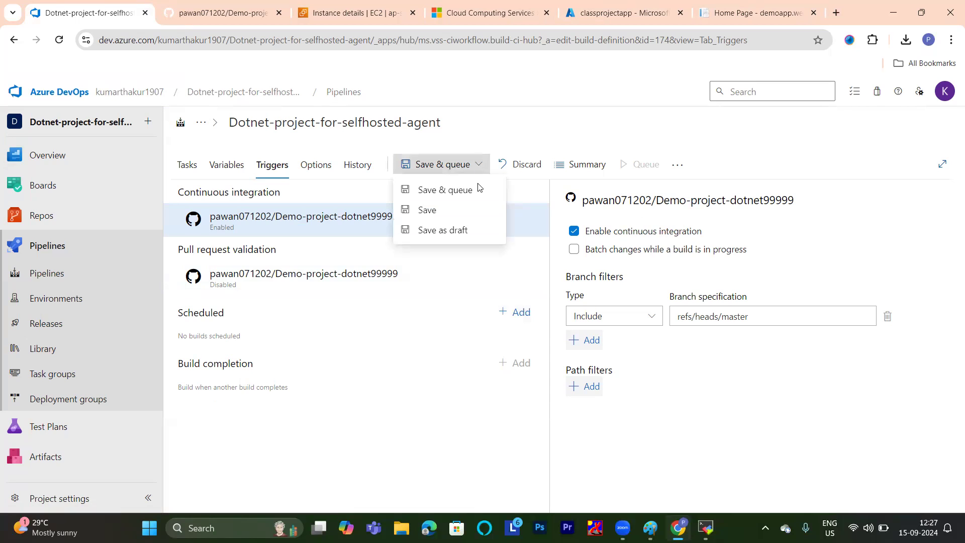
pyautogui.click(433, 210)
pyautogui.click(534, 345)
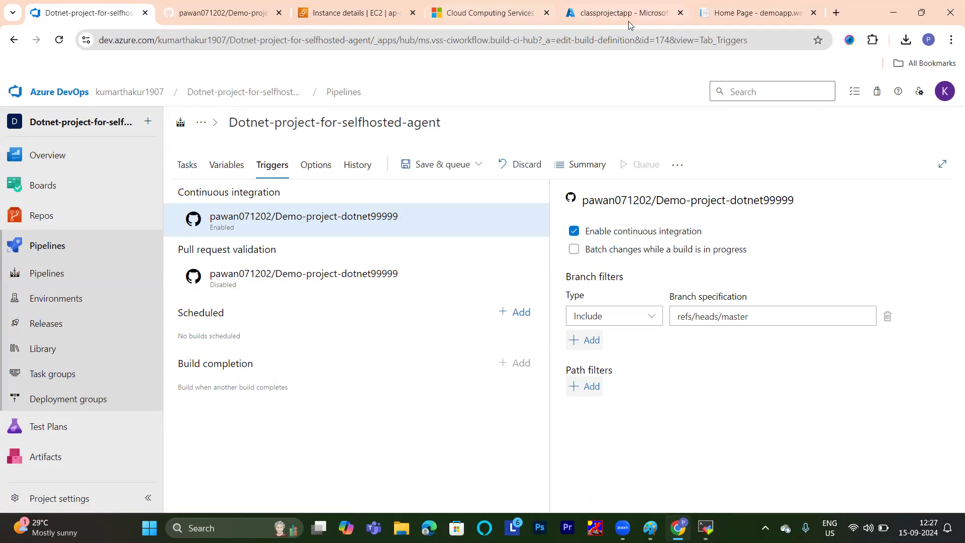
# Switch to the GitHub repository Demo-project-dotnet99999 and open demoapp/demoapp.web/Views/Home/Index.cshtml.
pyautogui.click(238, 4)
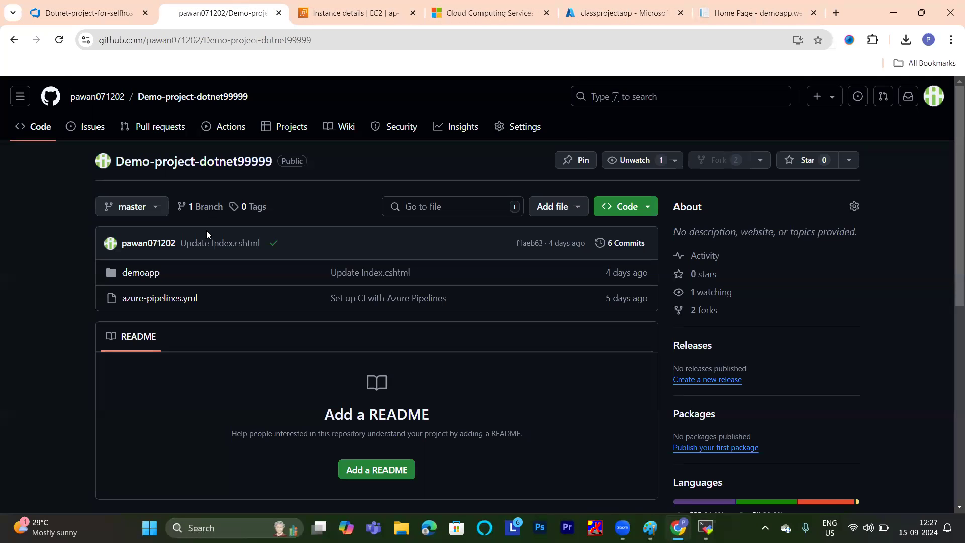
pyautogui.click(141, 272)
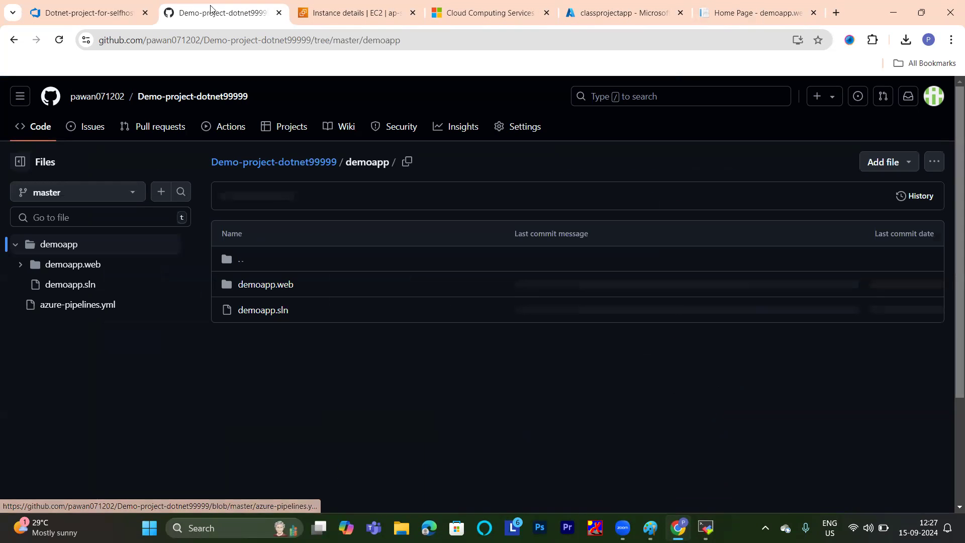
pyautogui.click(279, 286)
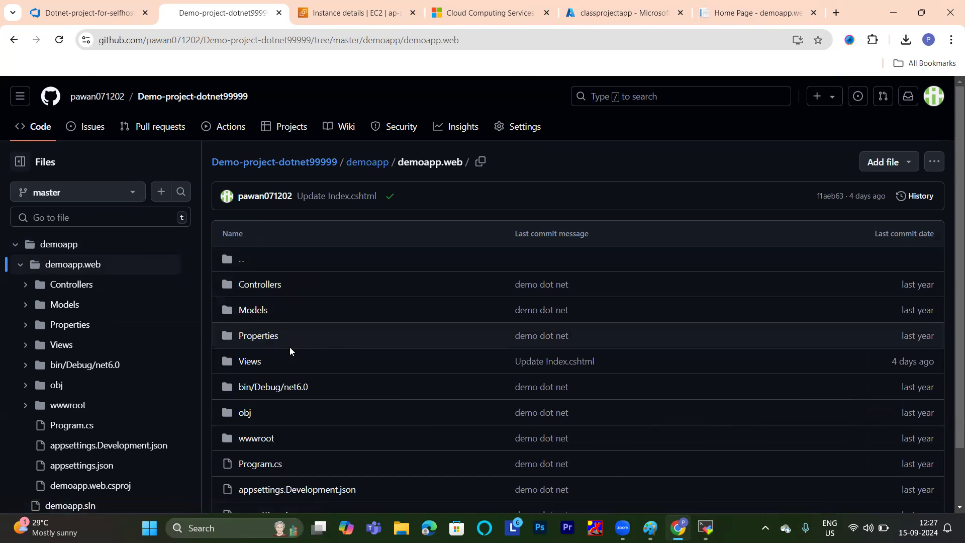
pyautogui.click(247, 360)
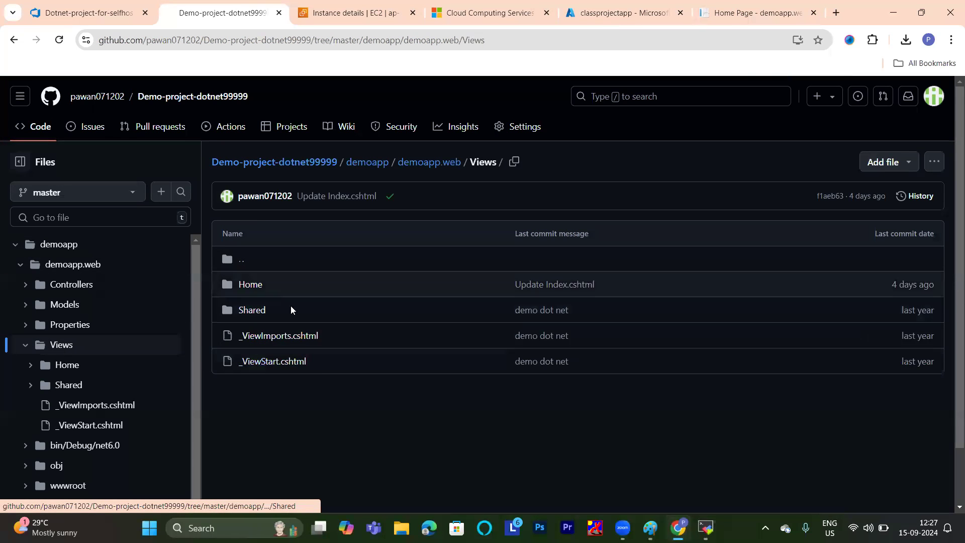
pyautogui.click(245, 292)
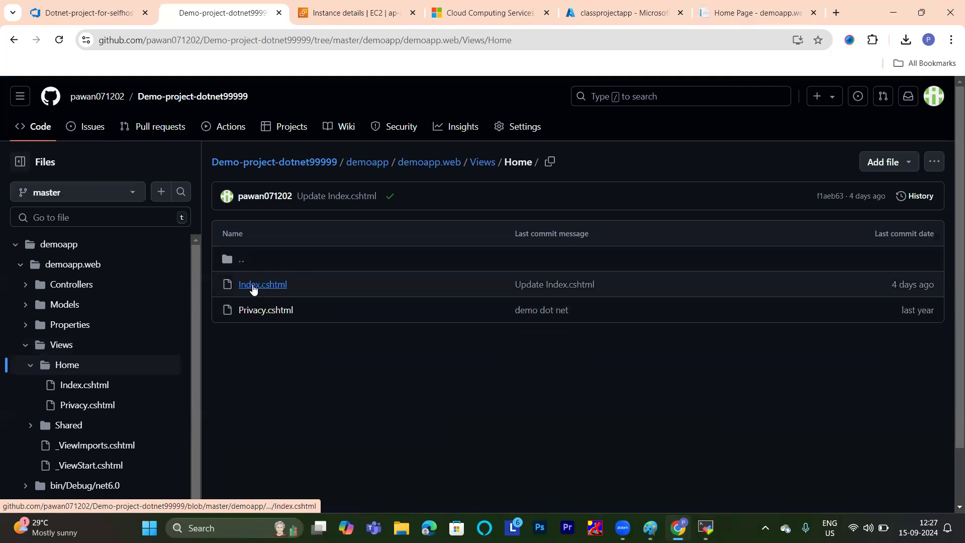
pyautogui.click(253, 293)
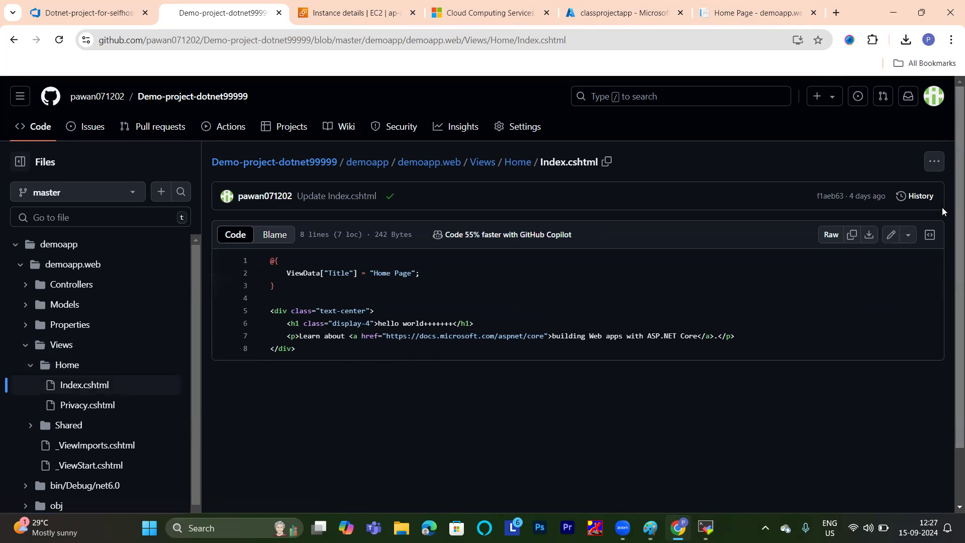
# Insert "triggerrrrrrrrrrrrrrrrrrrrr" before the last plus sign of the h1 heading in Index.cshtml and commit directly to master.
pyautogui.click(890, 235)
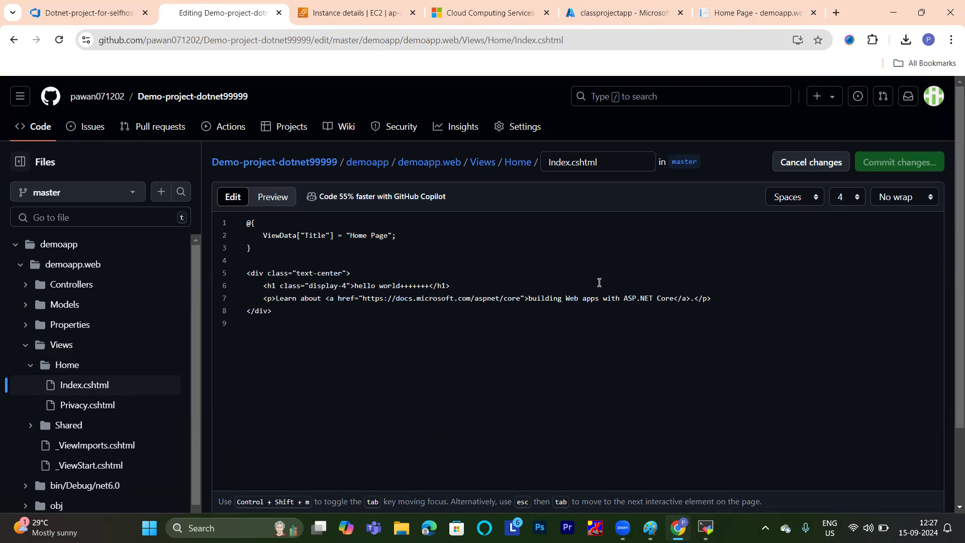
pyautogui.write('trig')
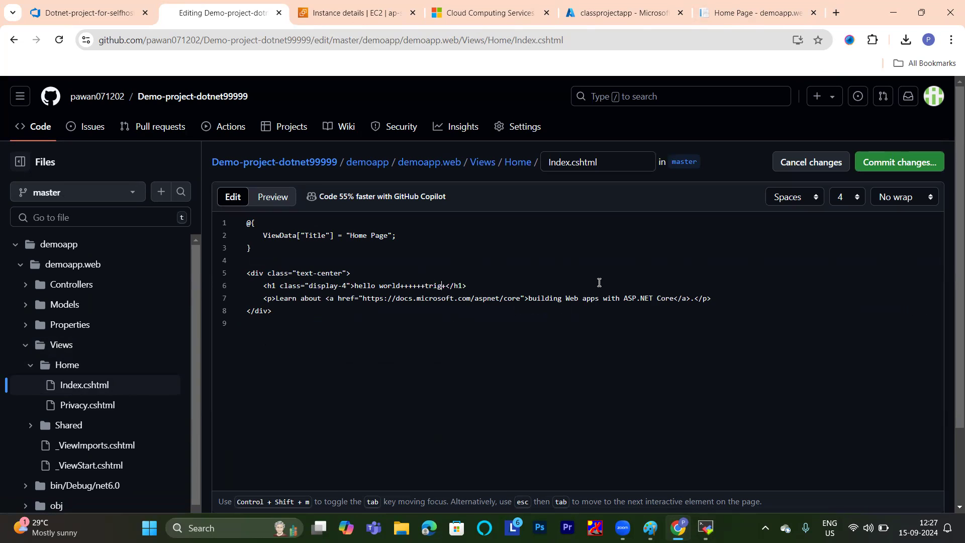
pyautogui.write('gerrrrrrrrrrrrrrrrrrrrr')
pyautogui.click(904, 163)
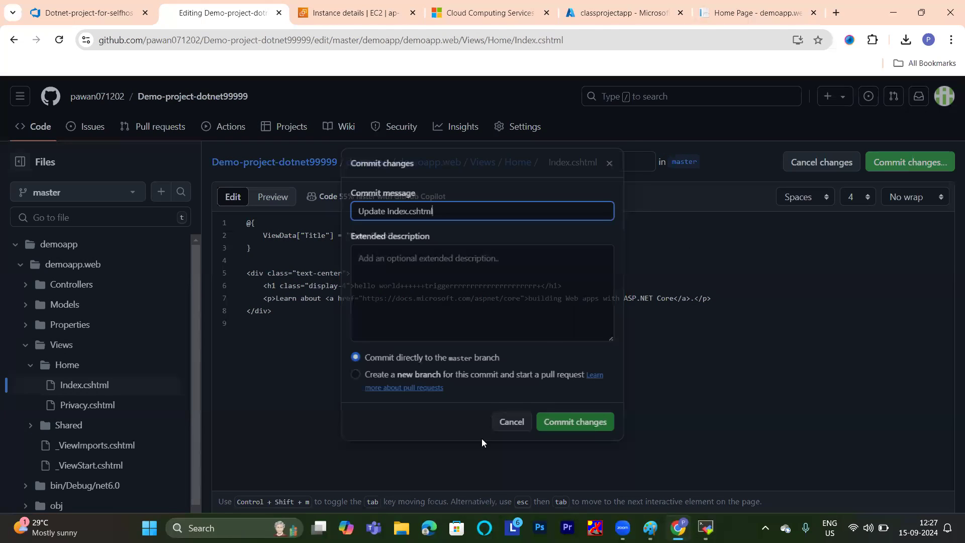
pyautogui.click(576, 433)
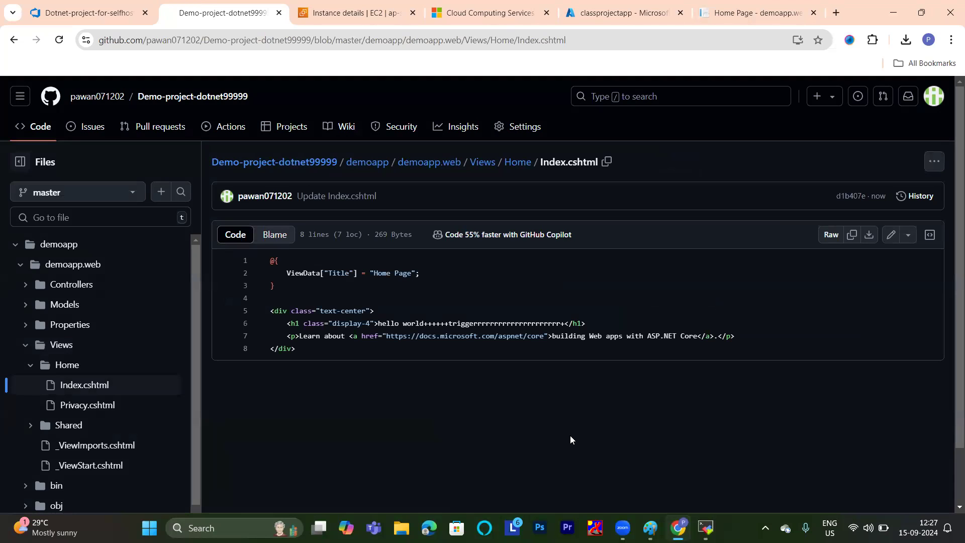
# Return to Azure DevOps and open the build-job of run #20240915.3 in the Dotnet-project-for-selfhosted-agent pipeline.
pyautogui.click(92, 6)
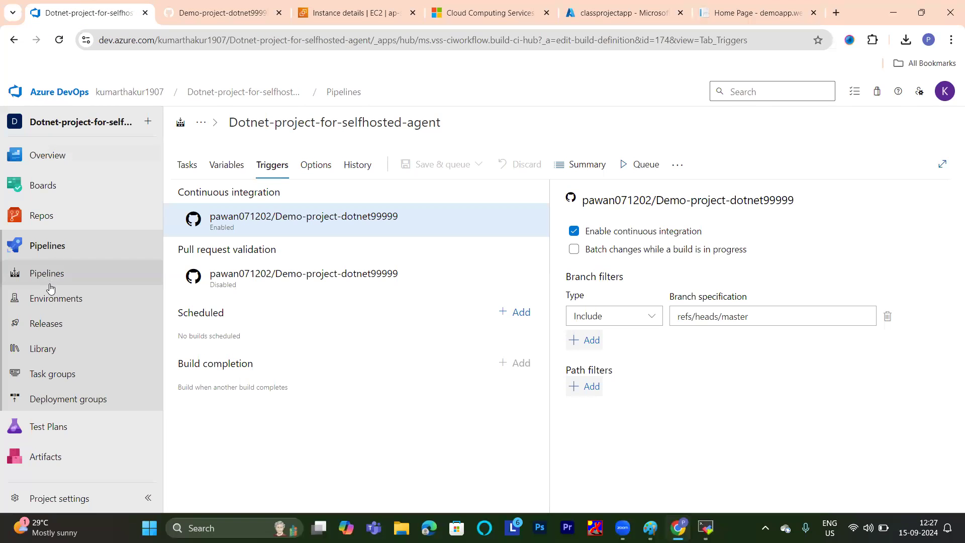
pyautogui.click(48, 241)
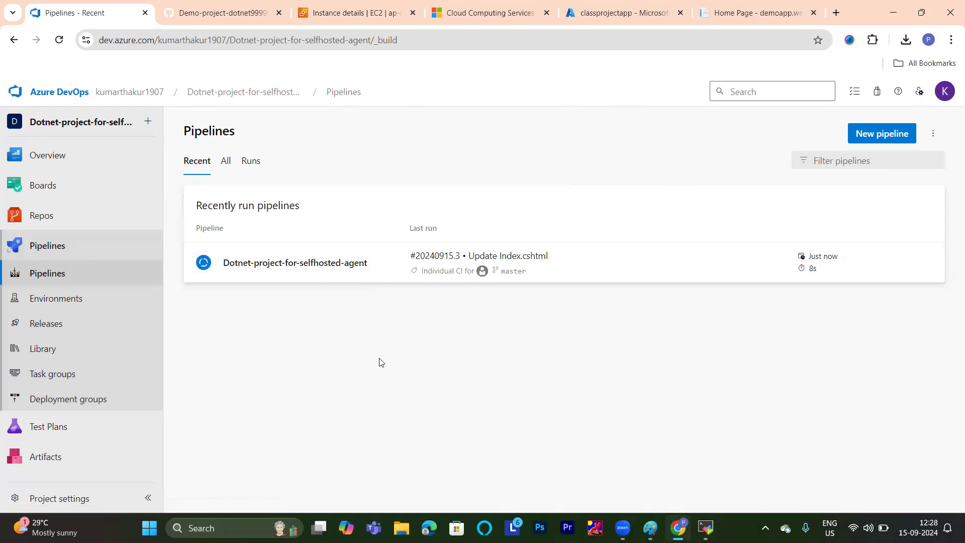
pyautogui.click(326, 273)
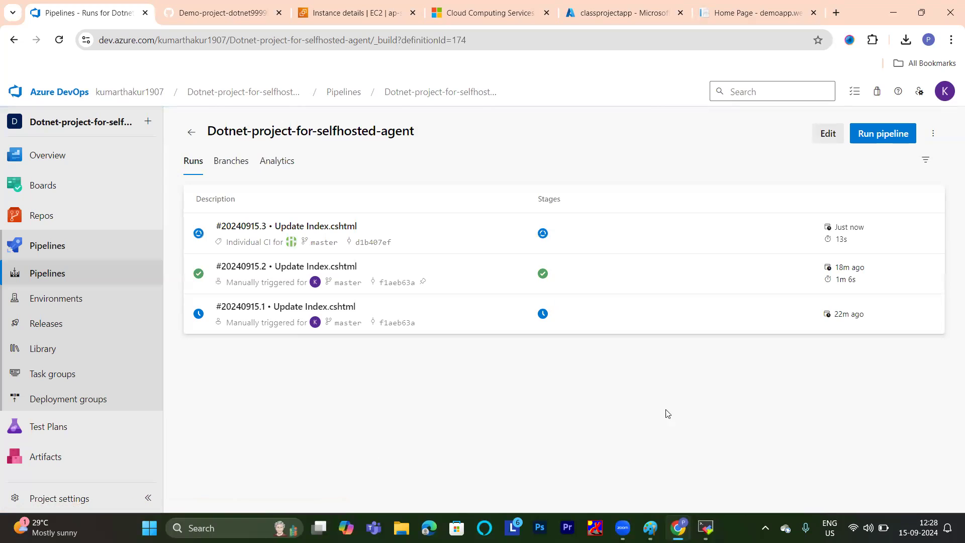
pyautogui.click(312, 225)
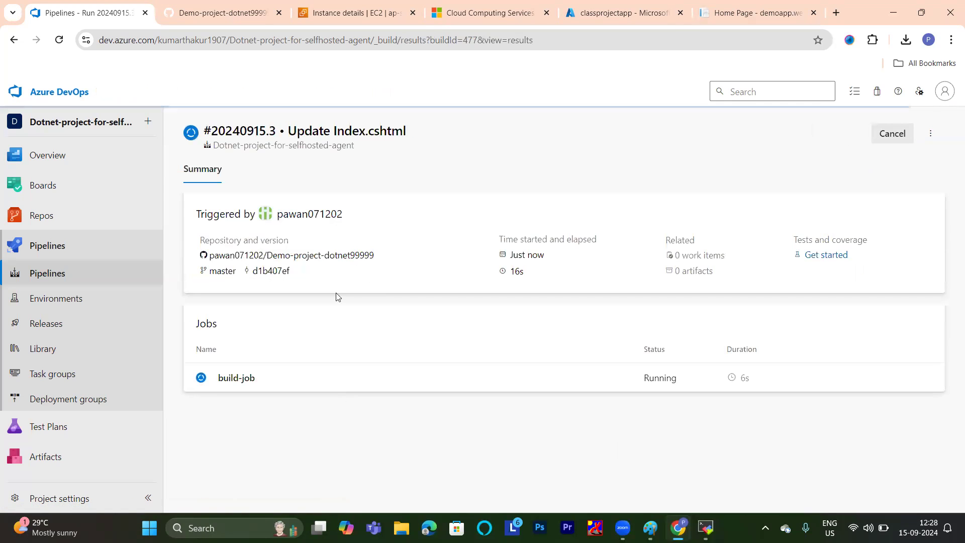
pyautogui.click(241, 379)
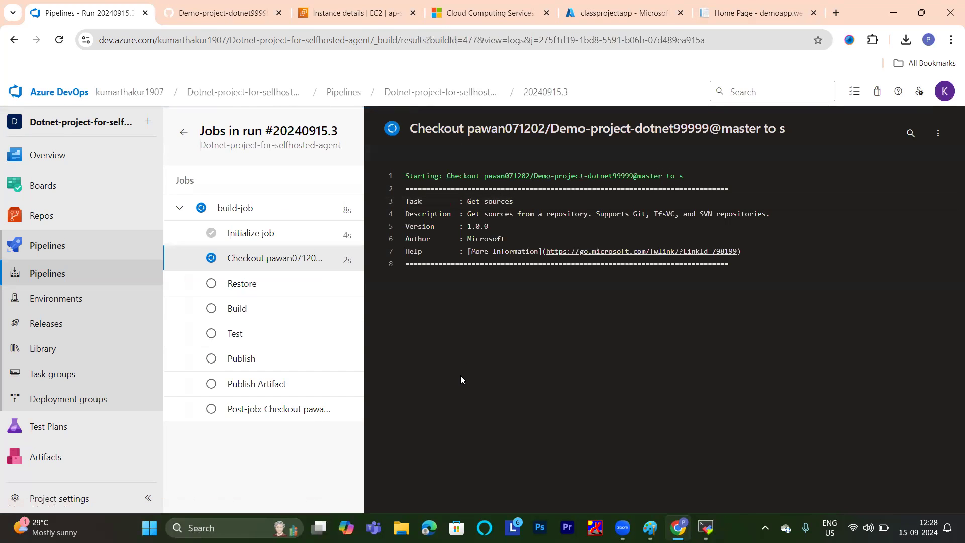
# Check the deployed demoapp.web home page and classprojectapp's overview in the Azure portal while the build runs.
pyautogui.click(592, 14)
pyautogui.click(782, 4)
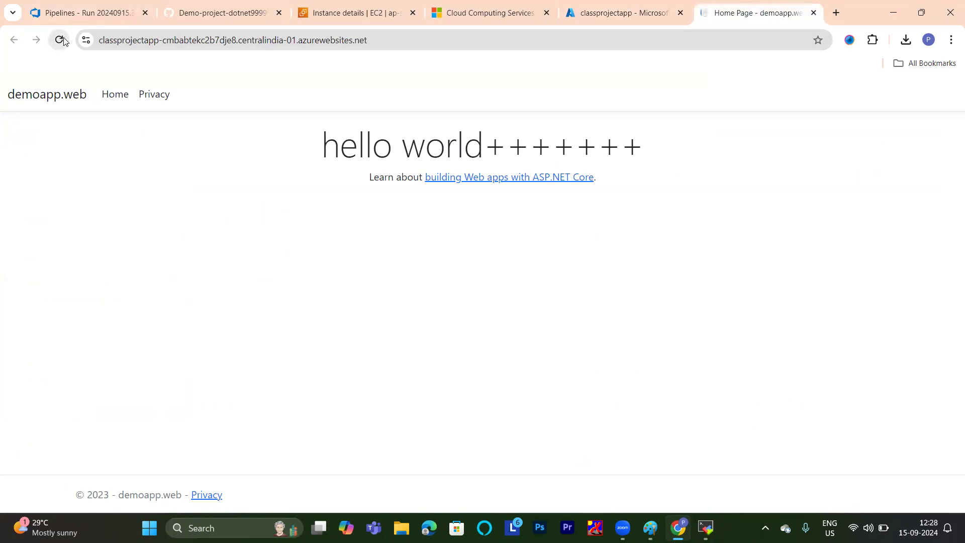
pyautogui.click(590, 6)
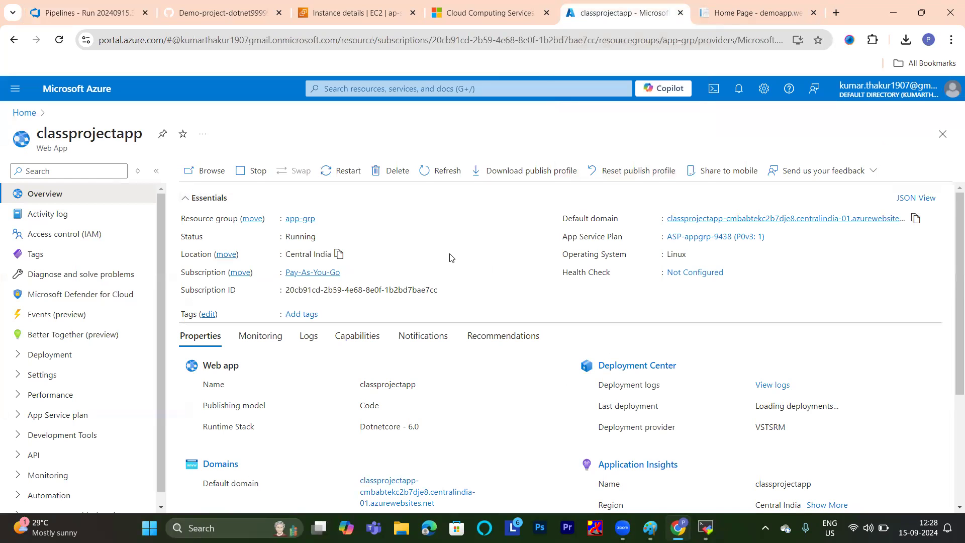
pyautogui.scroll(-4, 532, 256)
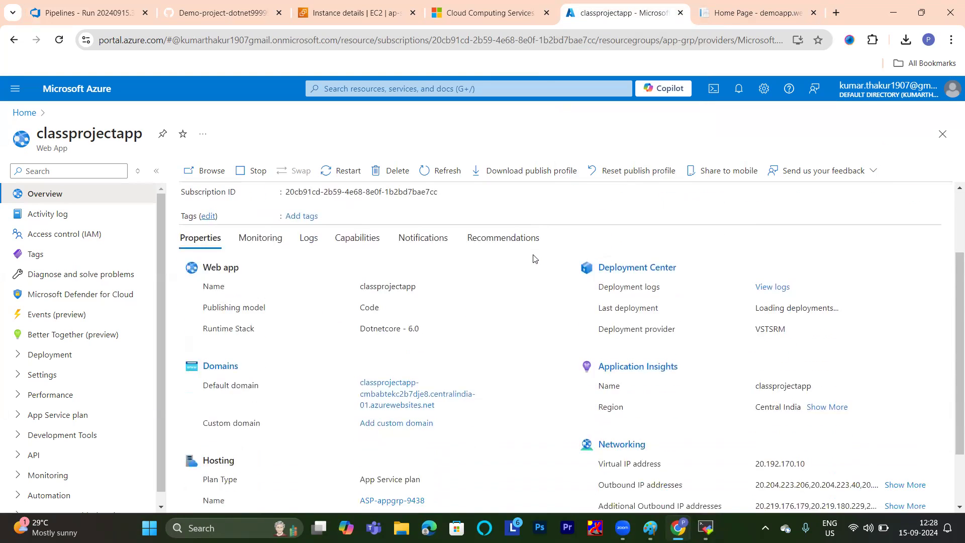
pyautogui.scroll(4, 533, 256)
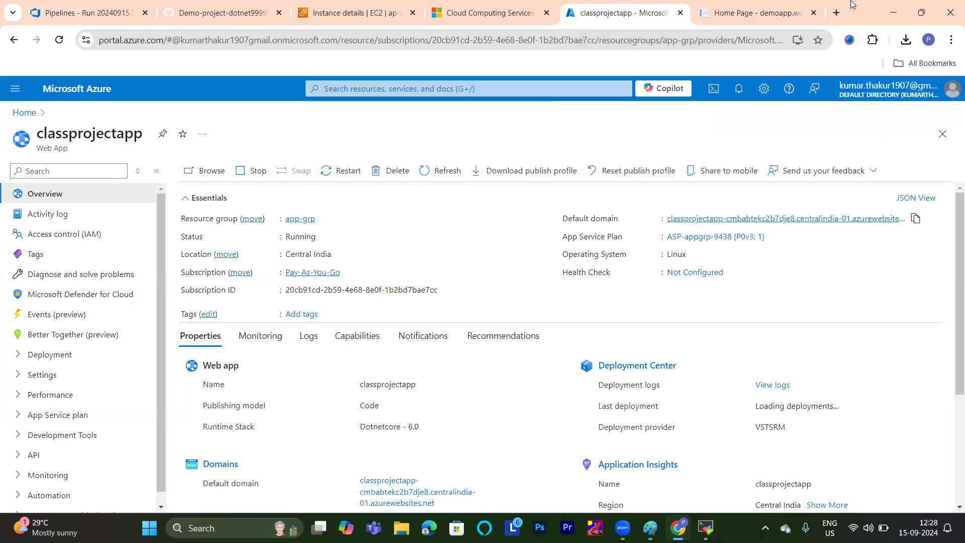
pyautogui.click(759, 13)
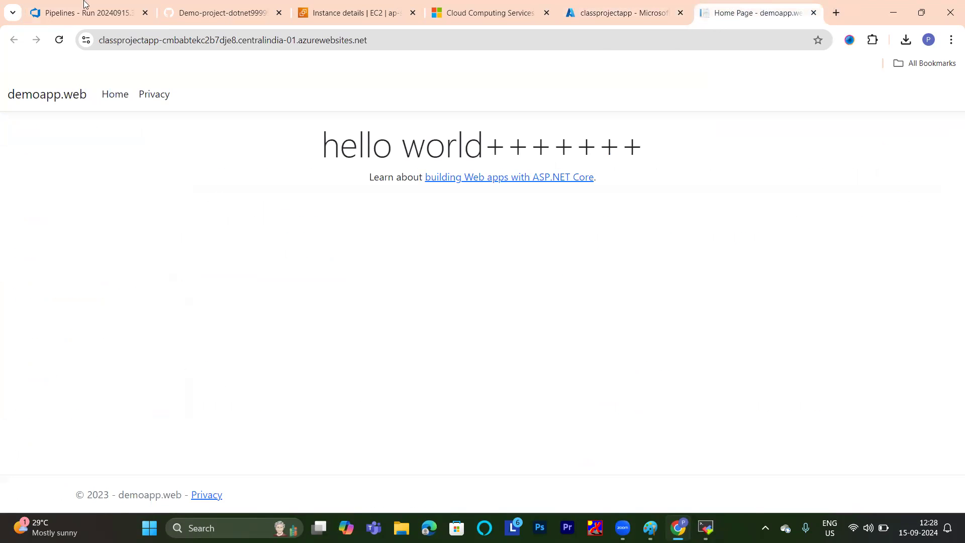
# Check the build-job's progress in Azure DevOps and the self-hosted agent's job output in the MobaXterm terminal.
pyautogui.click(65, 2)
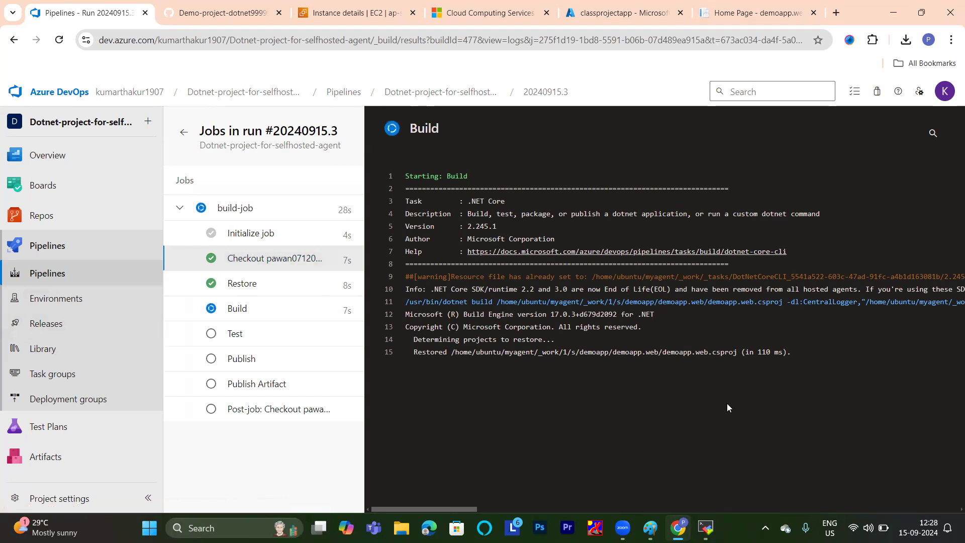
pyautogui.moveTo(706, 528)
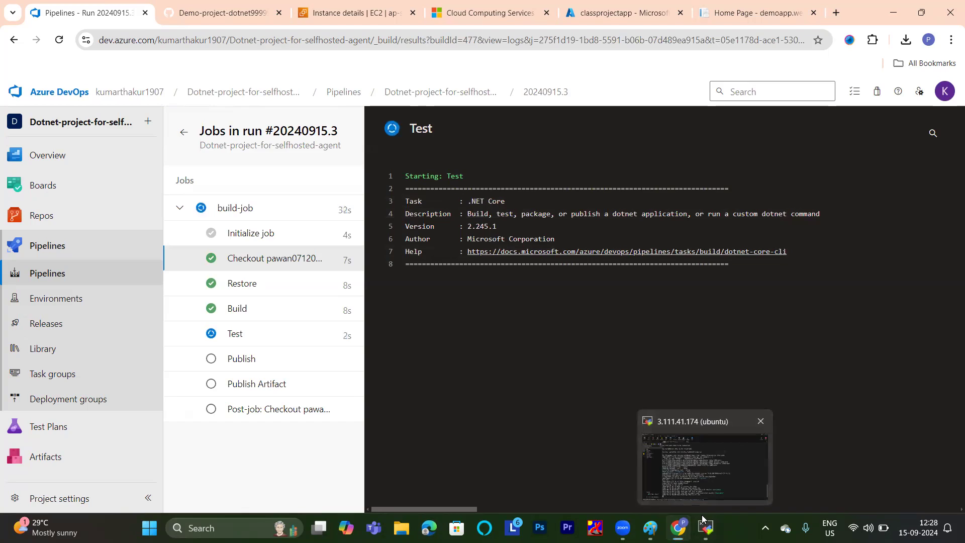
pyautogui.click(706, 468)
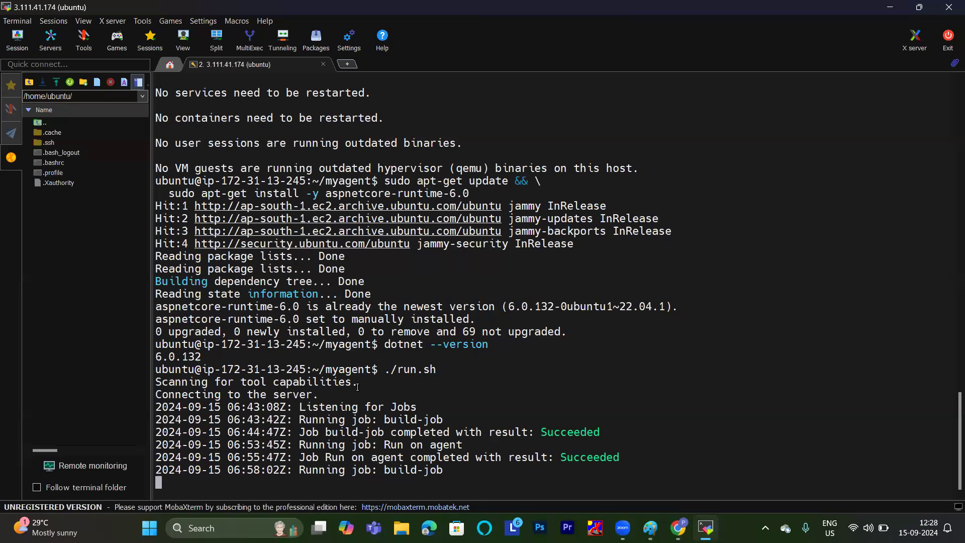
pyautogui.click(889, 6)
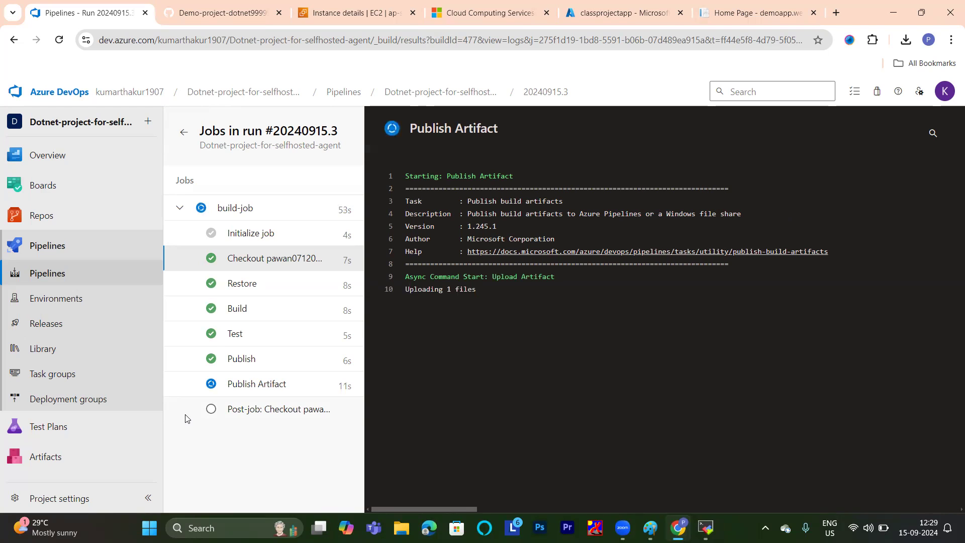
# Check the project's releases in Azure DevOps, then reopen the summary of build run #20240915.3.
pyautogui.click(37, 318)
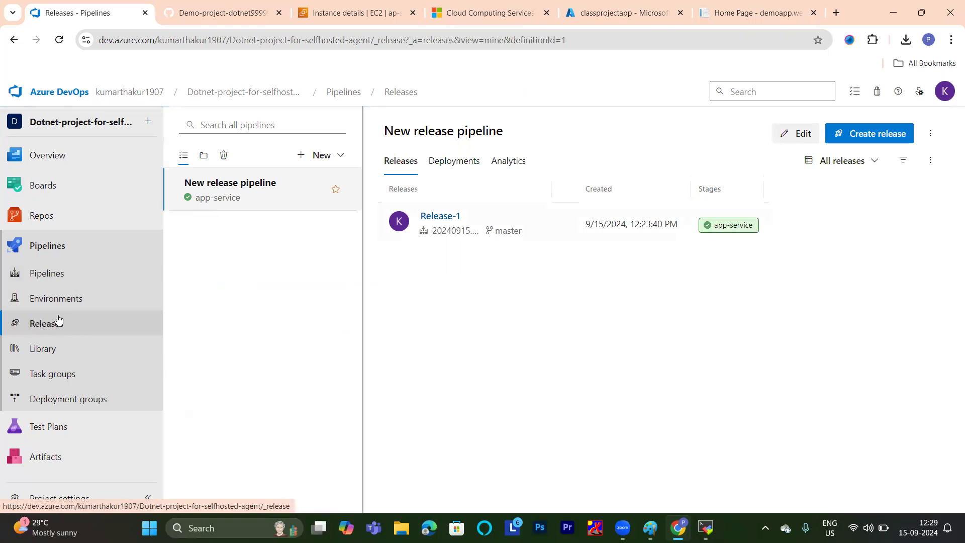
pyautogui.click(53, 273)
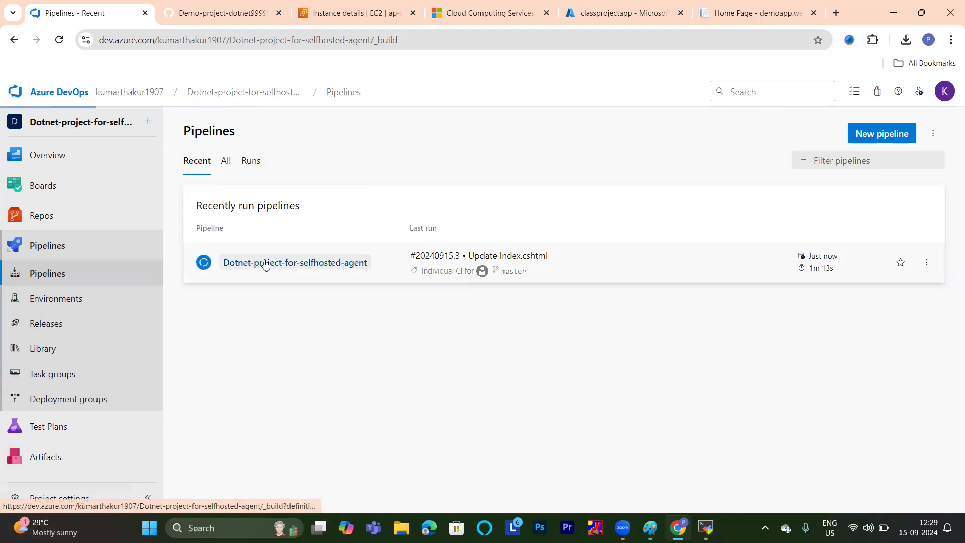
pyautogui.click(265, 264)
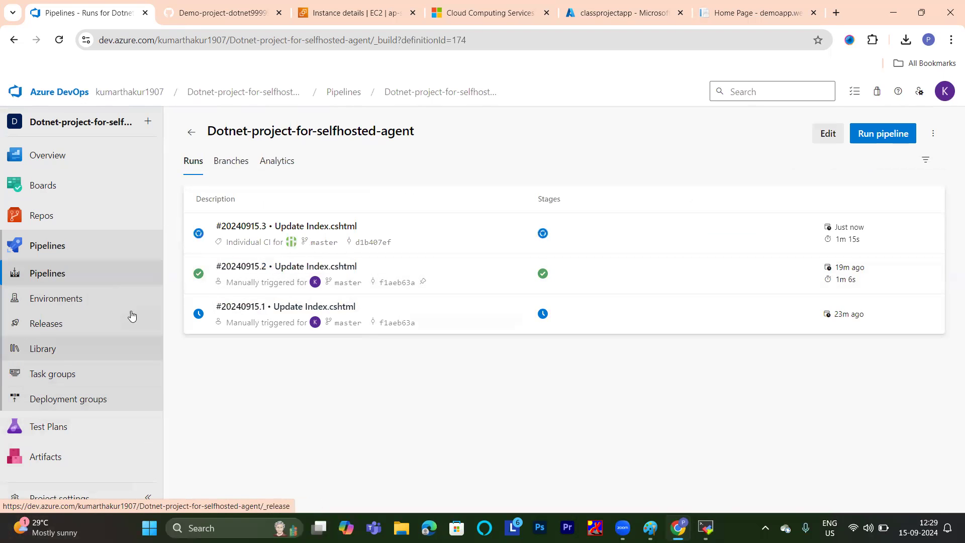
pyautogui.click(329, 233)
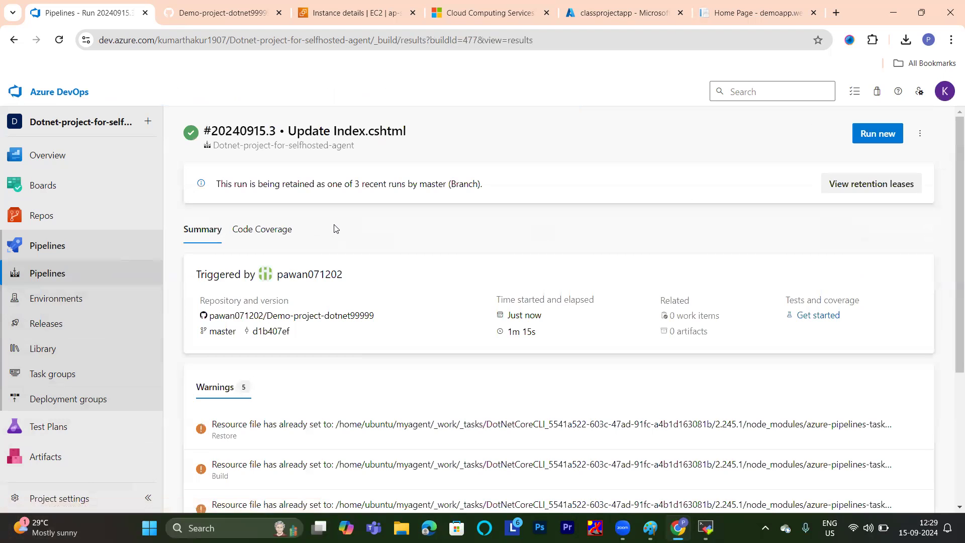
# Check the build-job of run #20240915.3, then open the app-service deployment logs of Release-2.
pyautogui.scroll(-4, 336, 228)
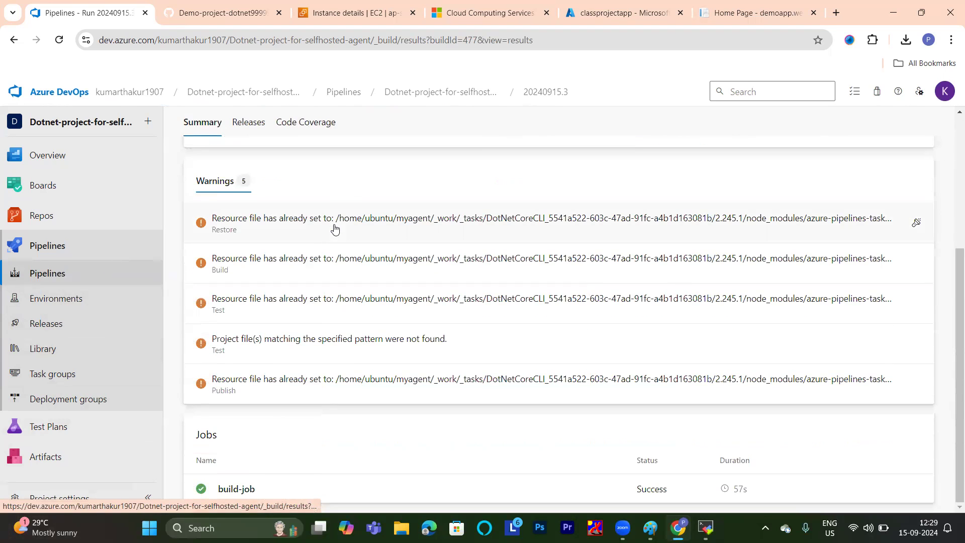
pyautogui.click(240, 489)
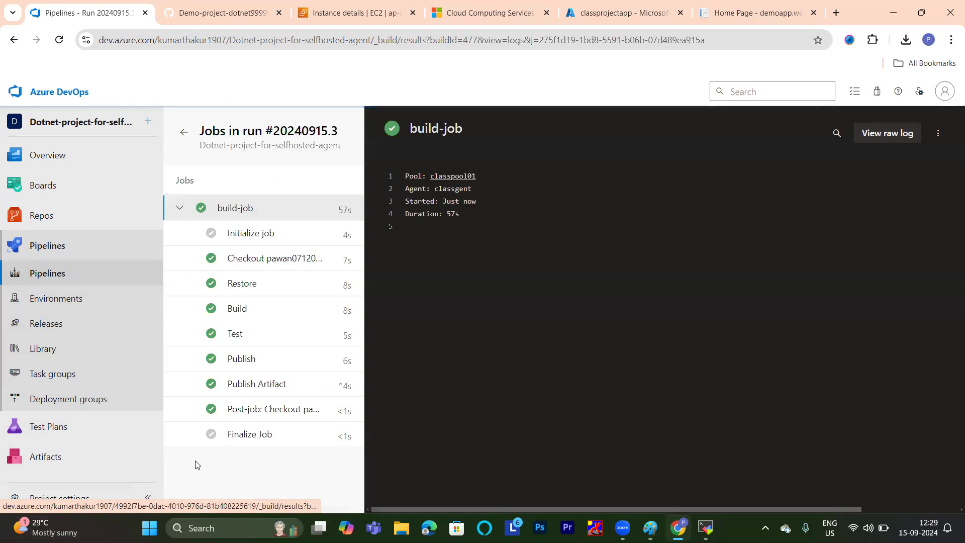
pyautogui.click(50, 324)
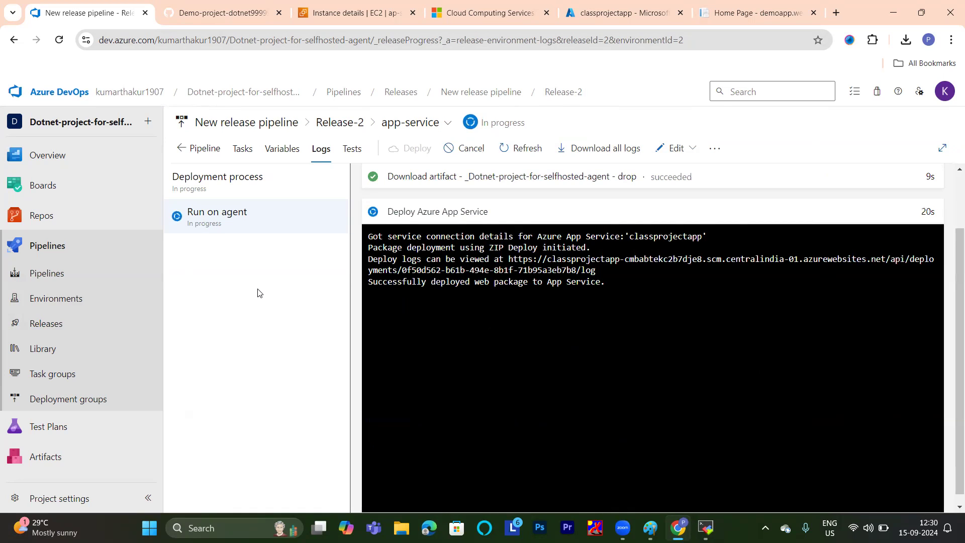
# Reopen run #20240915.3 of the Dotnet-project-for-selfhosted-agent pipeline, review its summary and build-job, and return to the pipelines list.
pyautogui.click(47, 277)
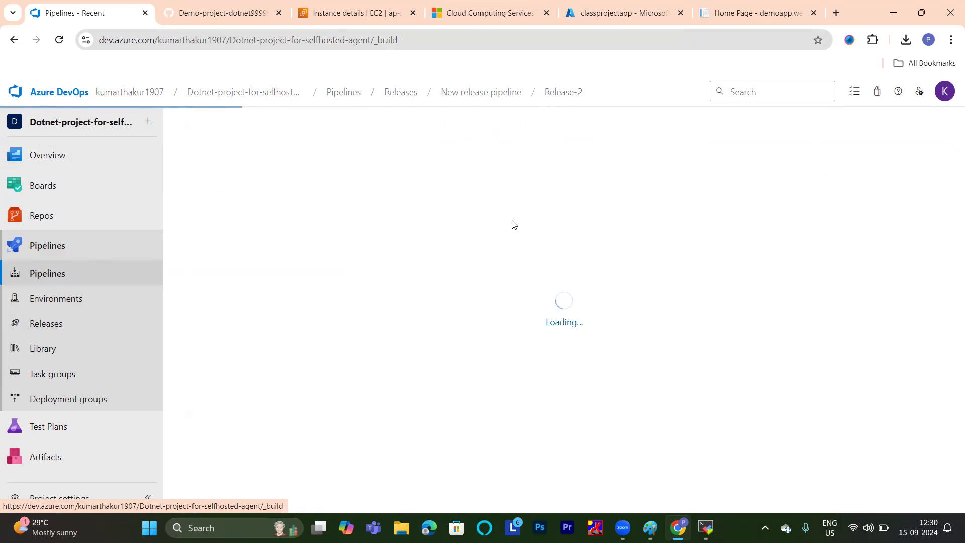
pyautogui.click(321, 262)
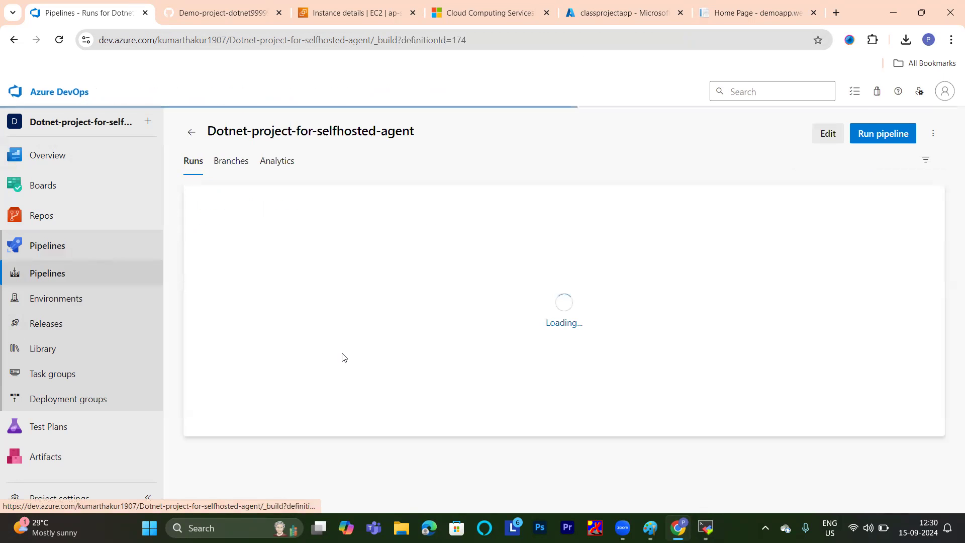
pyautogui.click(314, 225)
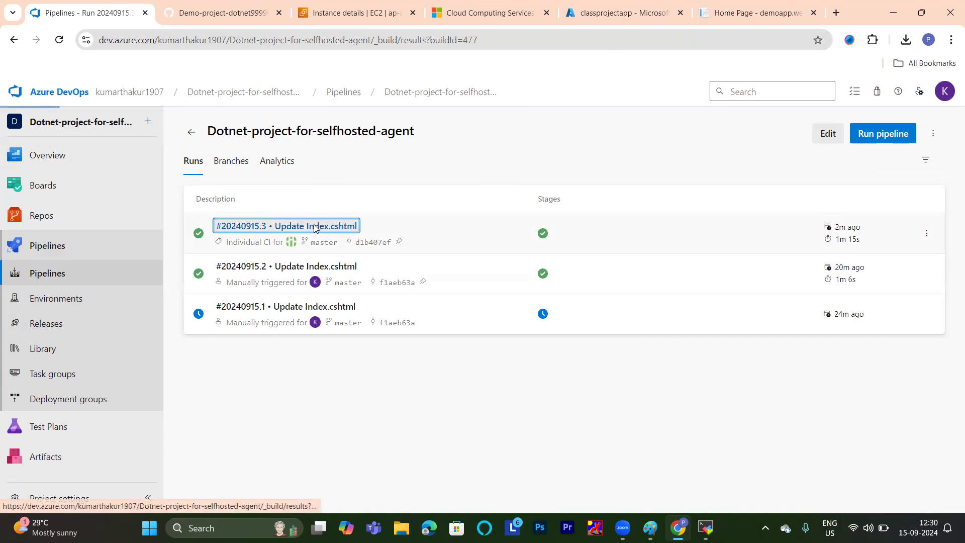
pyautogui.scroll(-5, 510, 217)
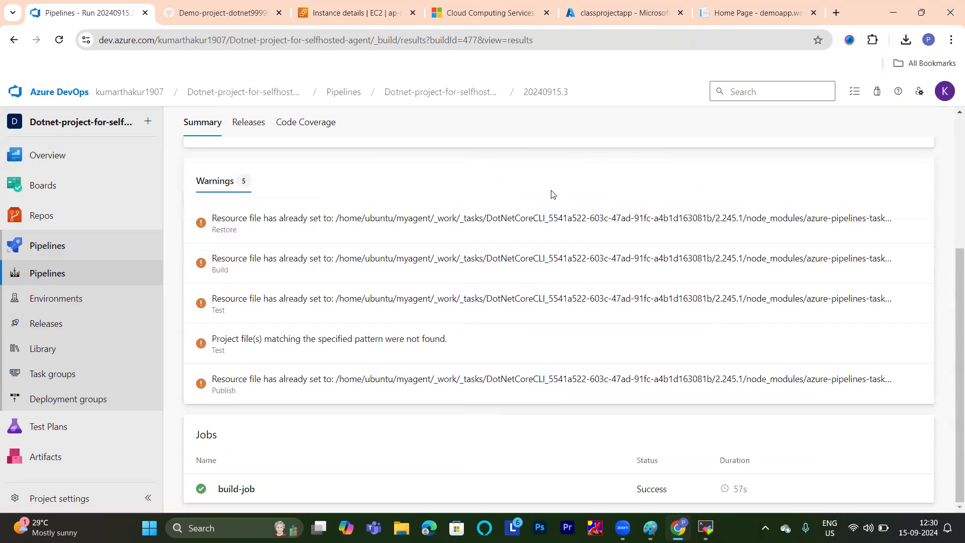
pyautogui.scroll(1, 549, 194)
pyautogui.scroll(-1, 392, 211)
pyautogui.click(237, 489)
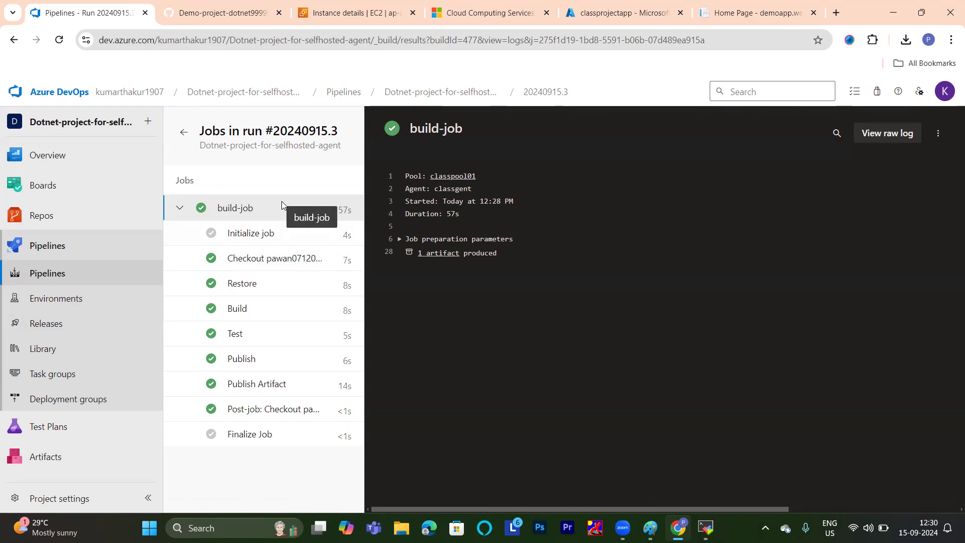
pyautogui.click(61, 271)
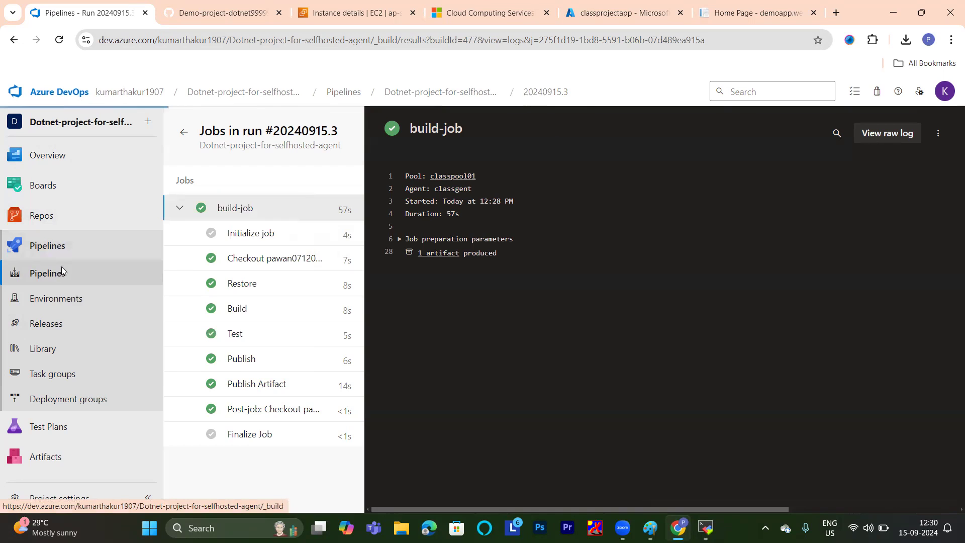
# Switch to the deployed demoapp.web home page and reload it to check the newly released version.
pyautogui.click(614, 13)
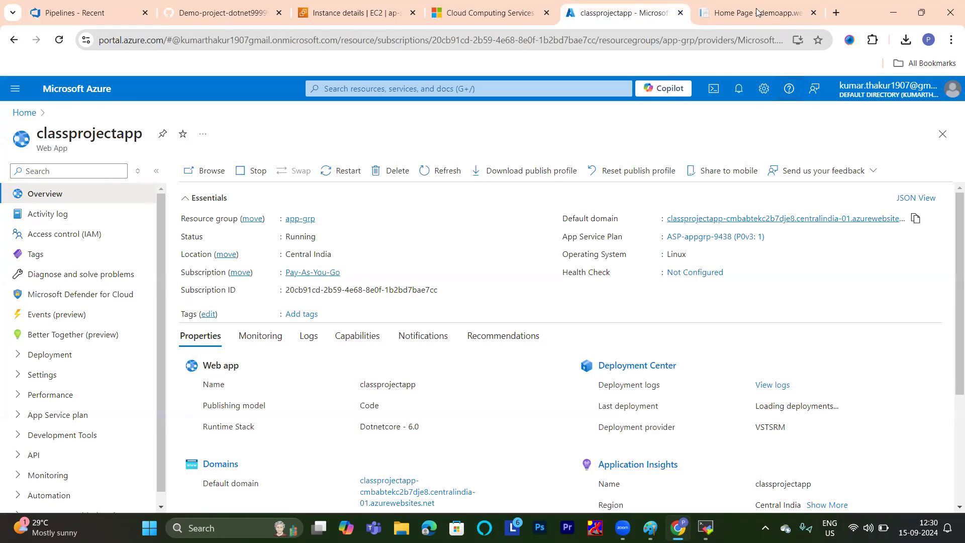
pyautogui.click(757, 13)
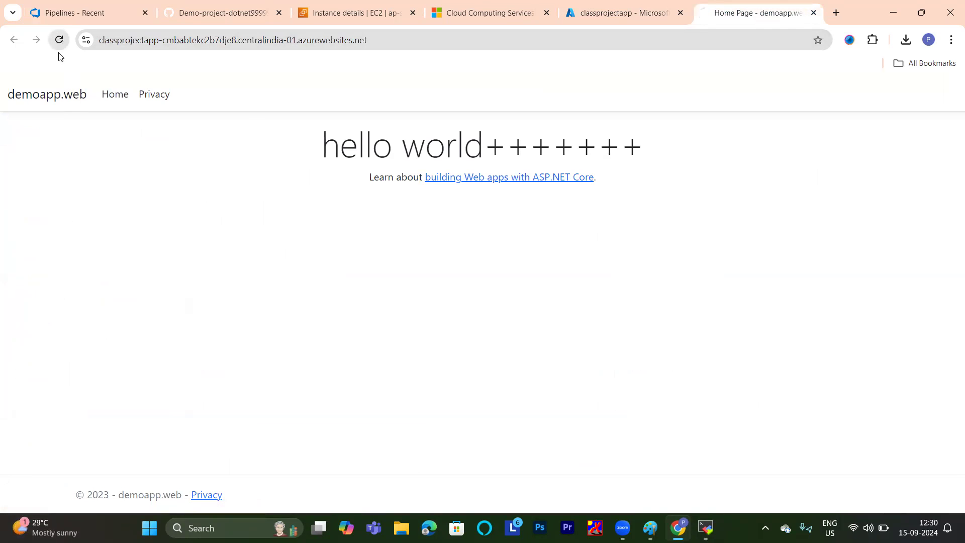
pyautogui.click(59, 40)
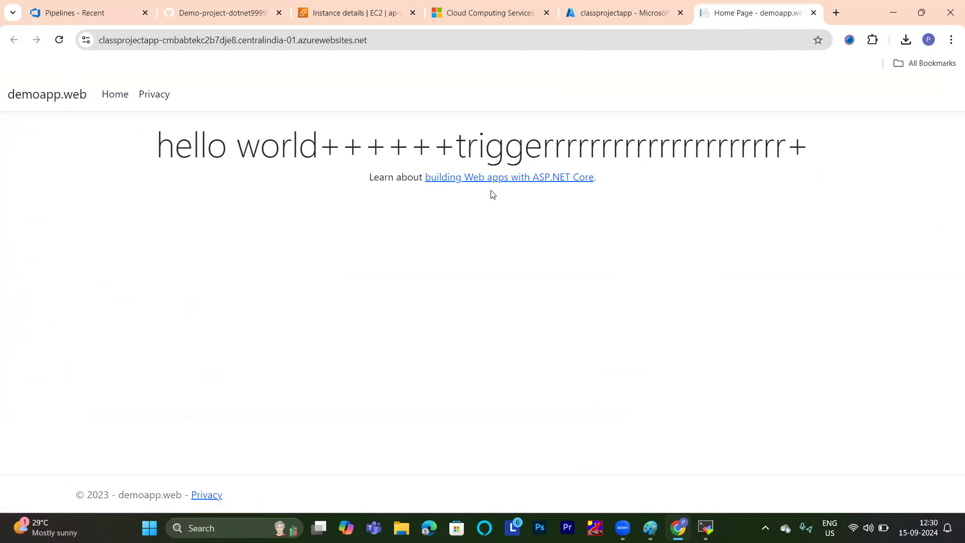
# Follow the home page's link about building Web apps with ASP.NET Core, then go back to demoapp.web.
pyautogui.click(505, 178)
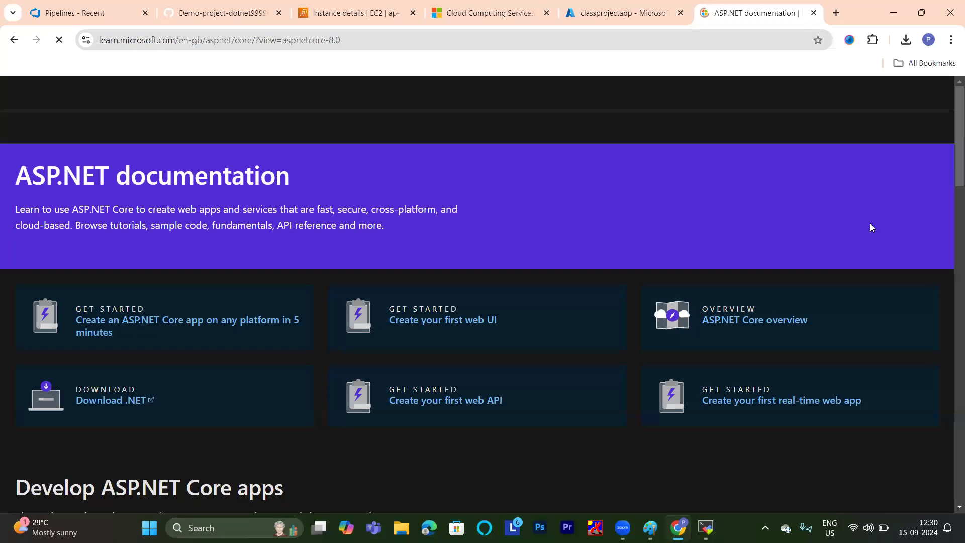
pyautogui.click(641, 16)
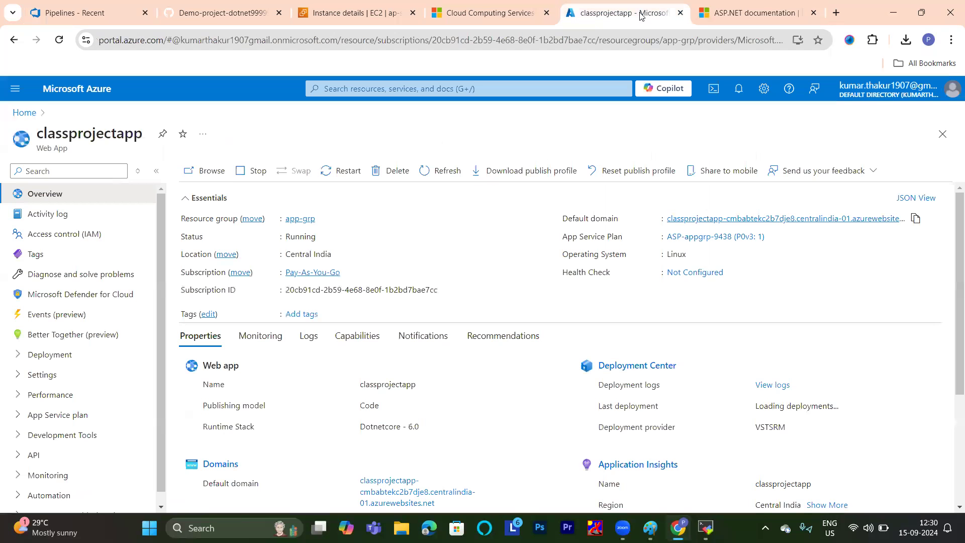
pyautogui.click(712, 7)
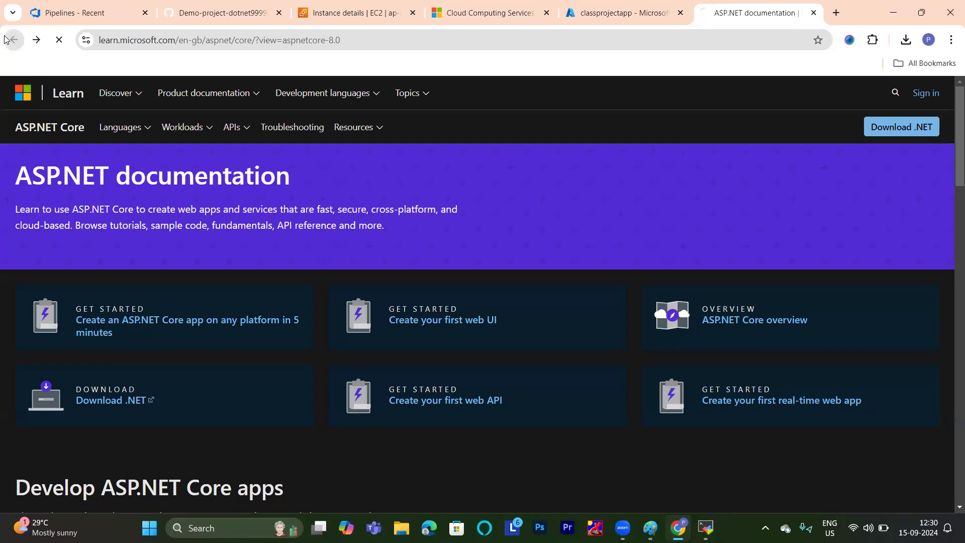
pyautogui.click(6, 39)
# Highlight the heading and text of the demoapp.web home page to inspect the deployed change, then clear the selection.
pyautogui.moveTo(549, 269); pyautogui.dragTo(84, 135)
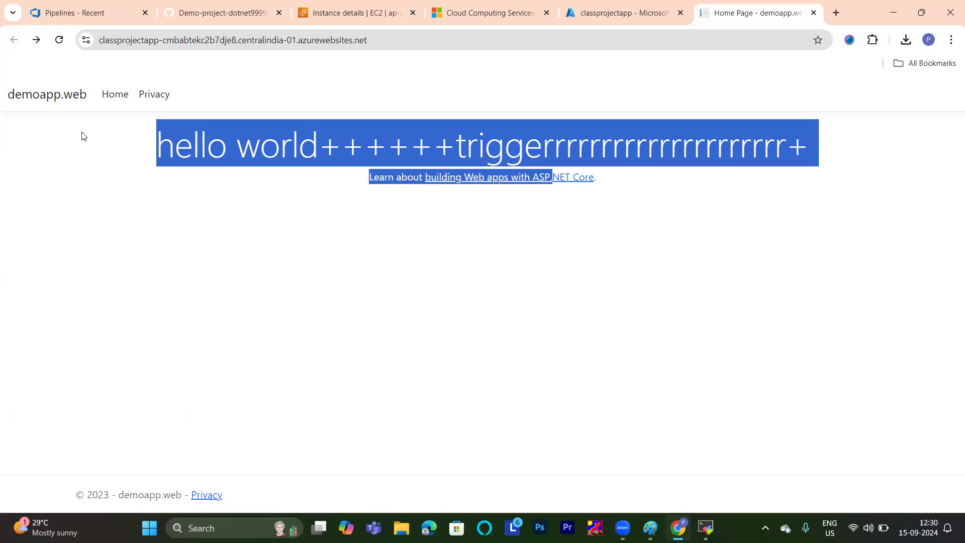
pyautogui.click(378, 268)
pyautogui.moveTo(585, 321); pyautogui.dragTo(15, 93)
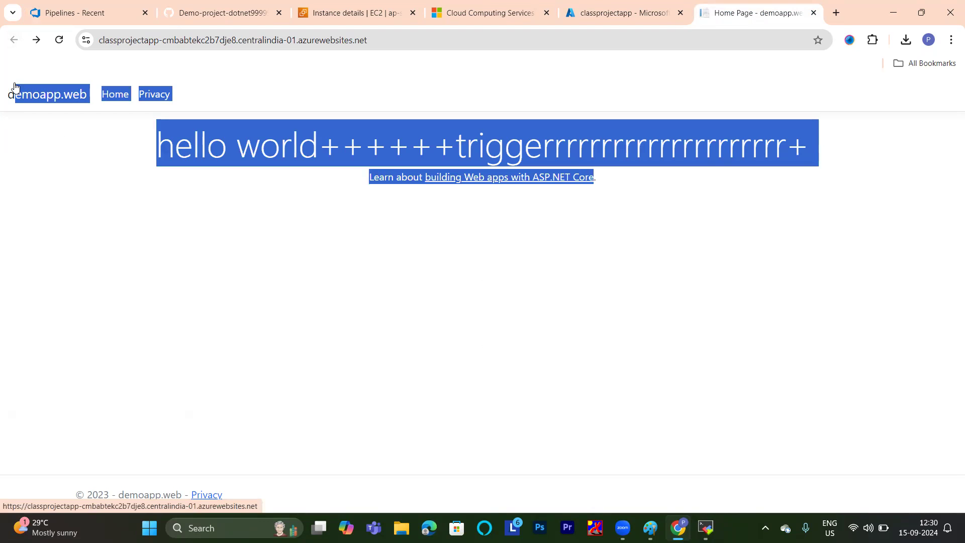
pyautogui.click(79, 167)
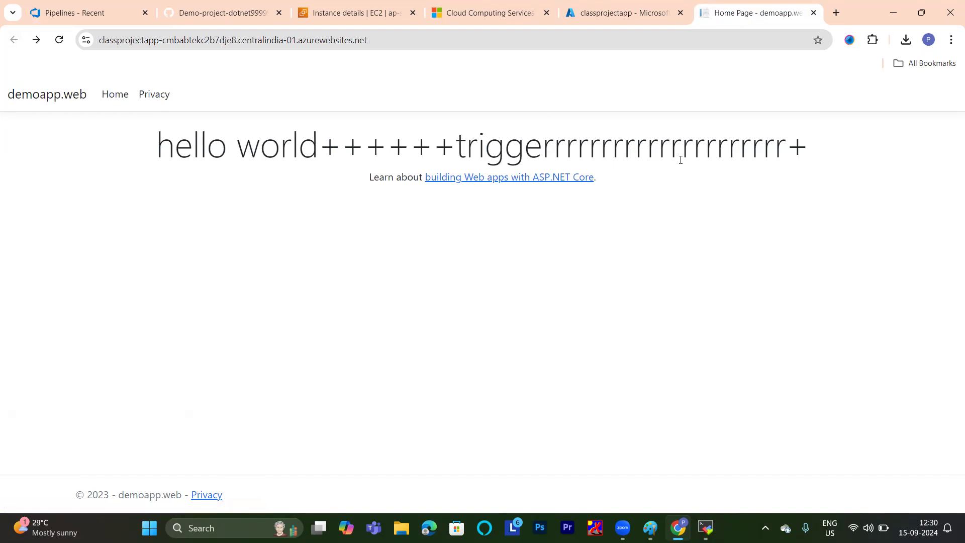